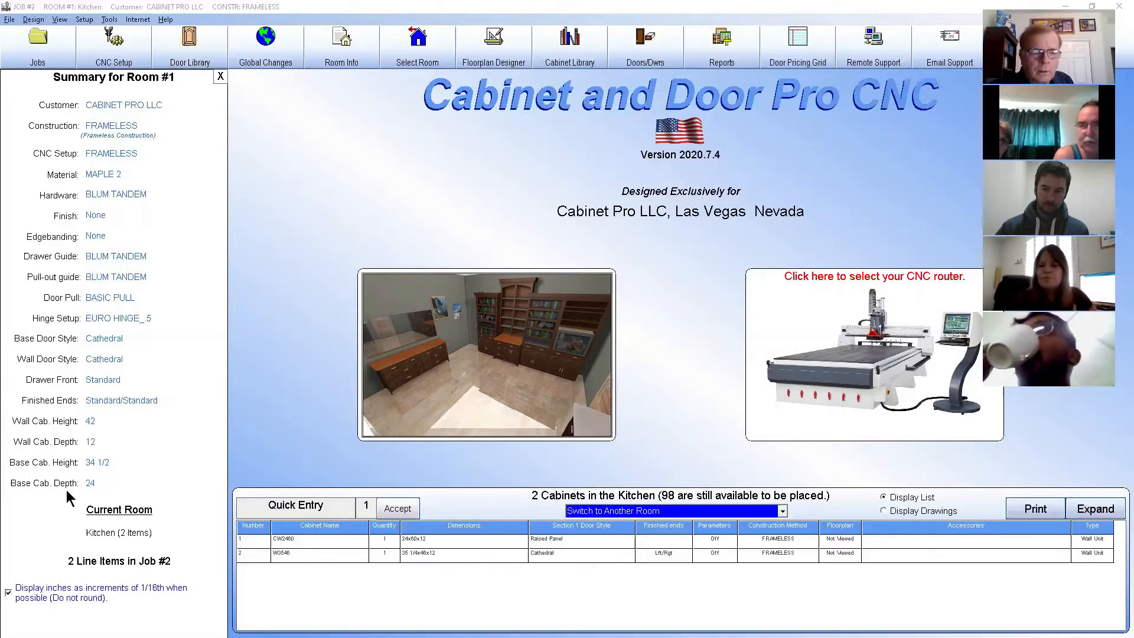
Open cabinet #2 (W3546) for editing and set its single opening to 2 doors
{"action": "left_click", "coordinate": [319, 554]}
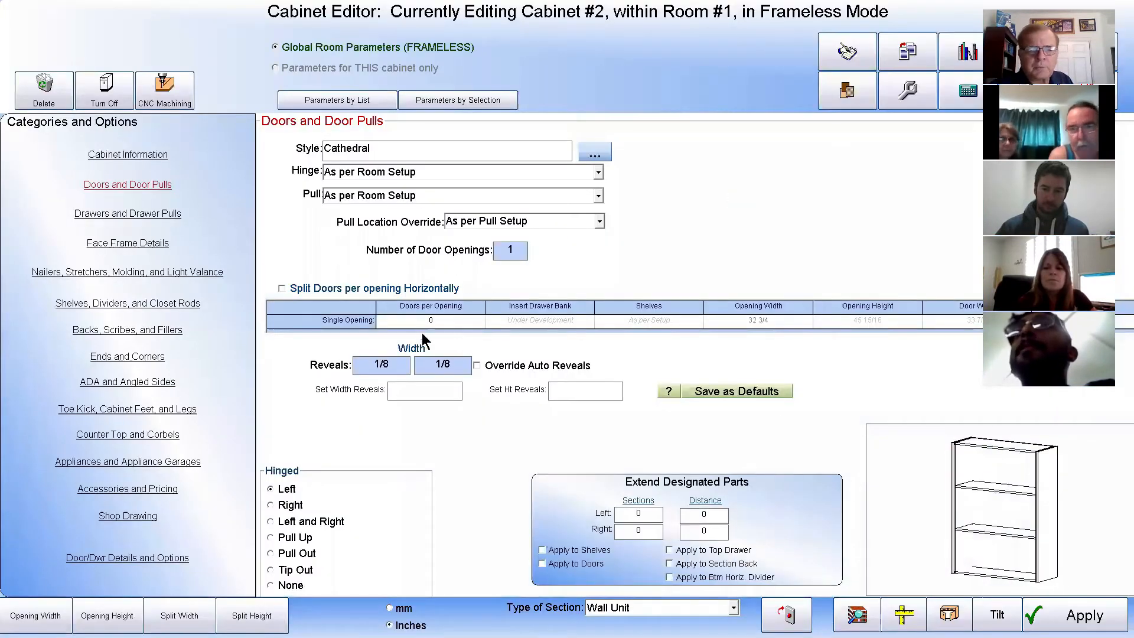
{"action": "left_click", "coordinate": [433, 318]}
{"action": "type", "text": "2"}
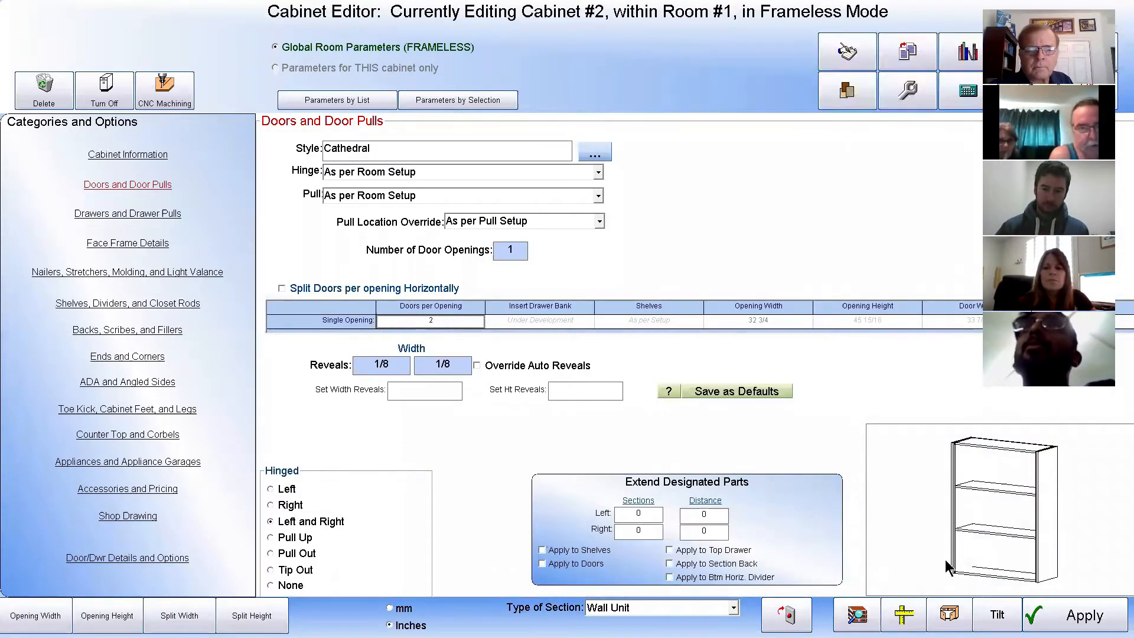
{"action": "left_click", "coordinate": [1051, 609]}
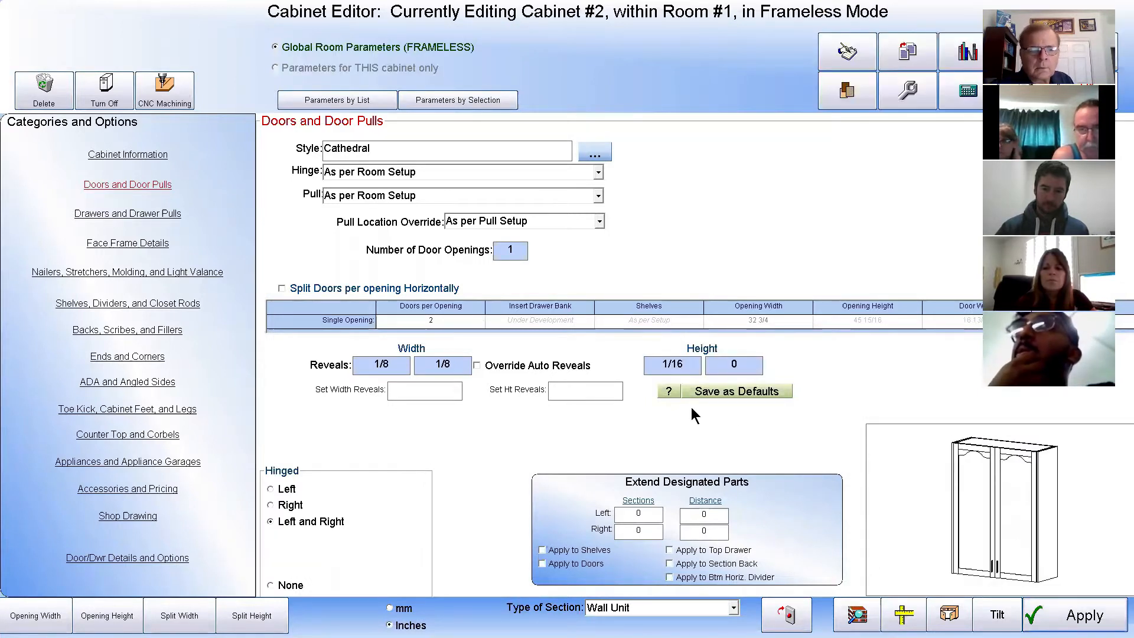
Import the standard material setup into the material list of cabinet W3546
{"action": "left_click", "coordinate": [851, 91]}
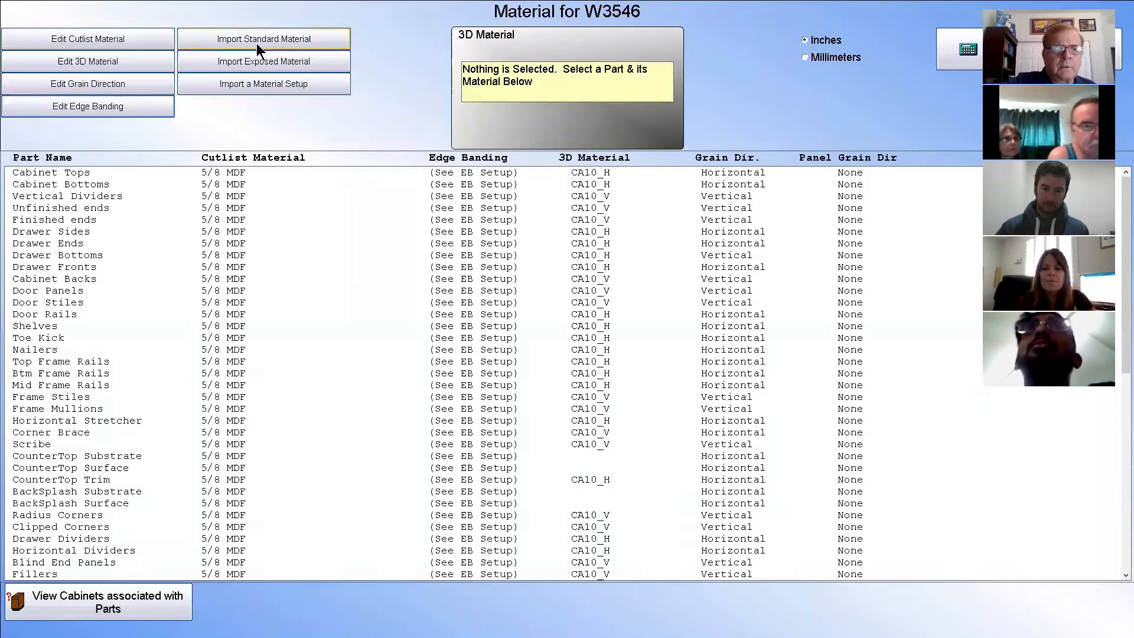
{"action": "left_click", "coordinate": [271, 40]}
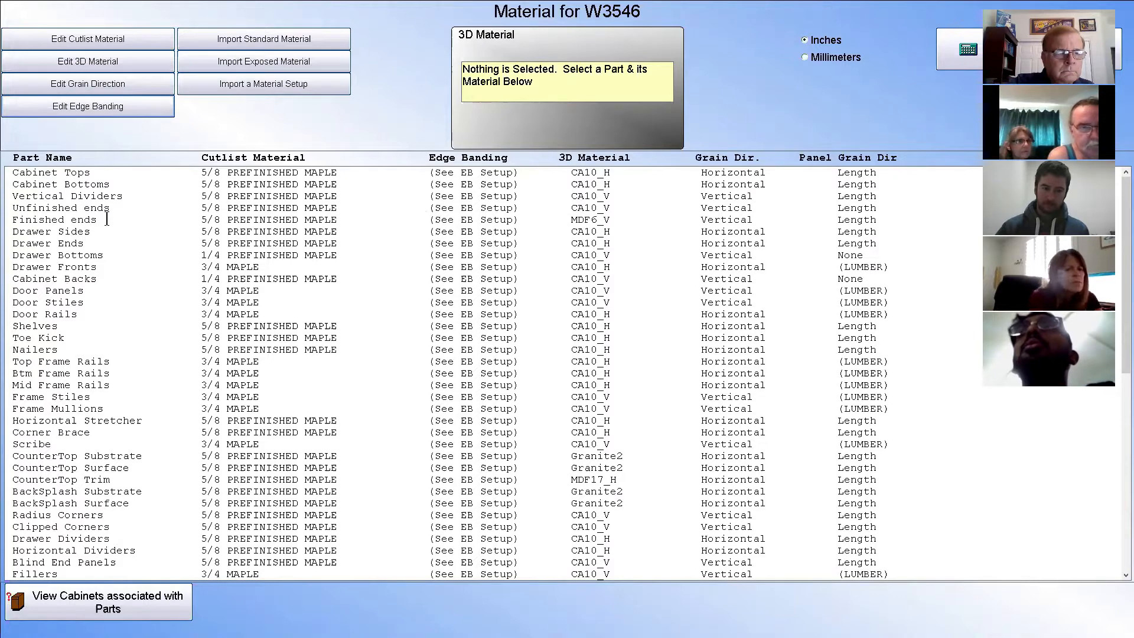
Change the cutlist material of the cabinet's door stiles and door rails to 3/4 ALDER lumber
{"action": "left_click_drag", "start_coordinate": [83, 303], "coordinate": [85, 311]}
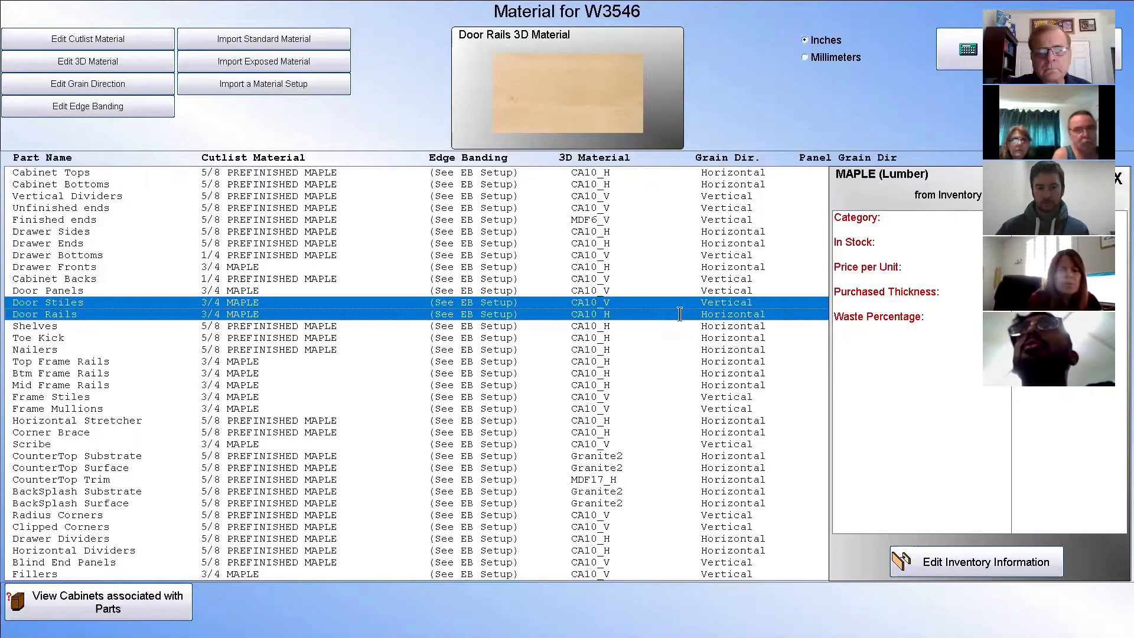
{"action": "left_click", "coordinate": [245, 289]}
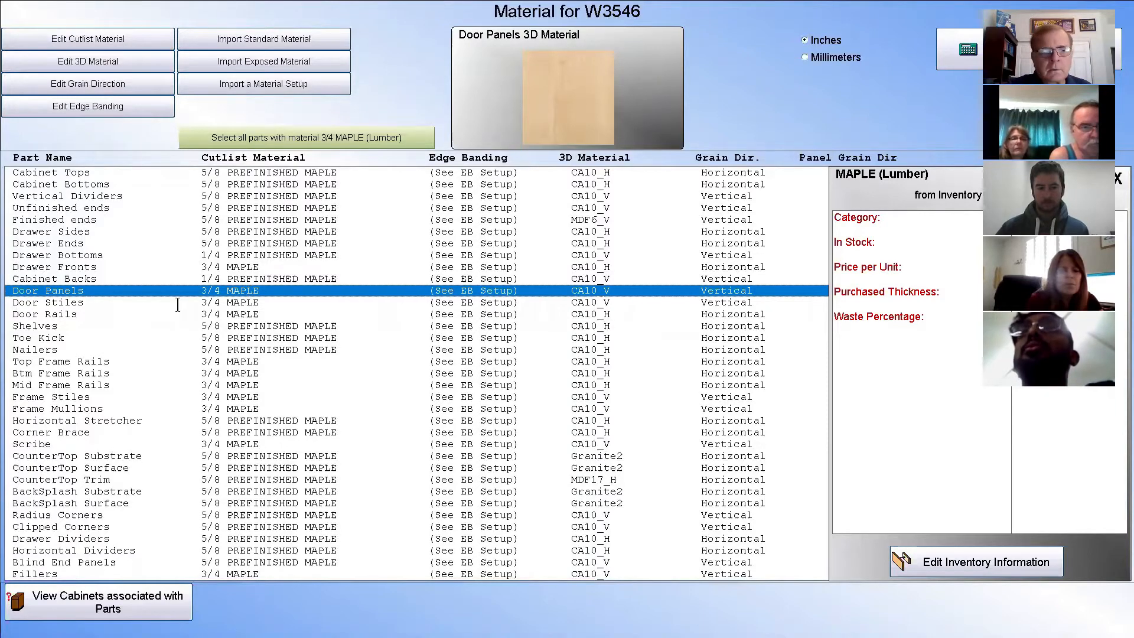
{"action": "left_click_drag", "start_coordinate": [220, 301], "coordinate": [222, 313]}
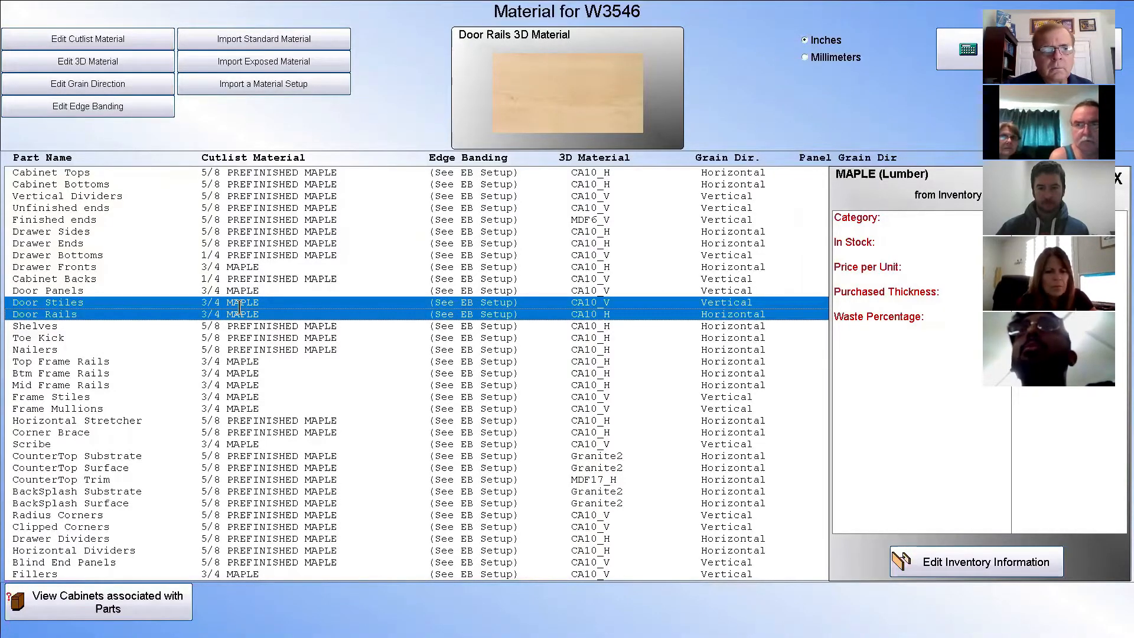
{"action": "left_click", "coordinate": [125, 37]}
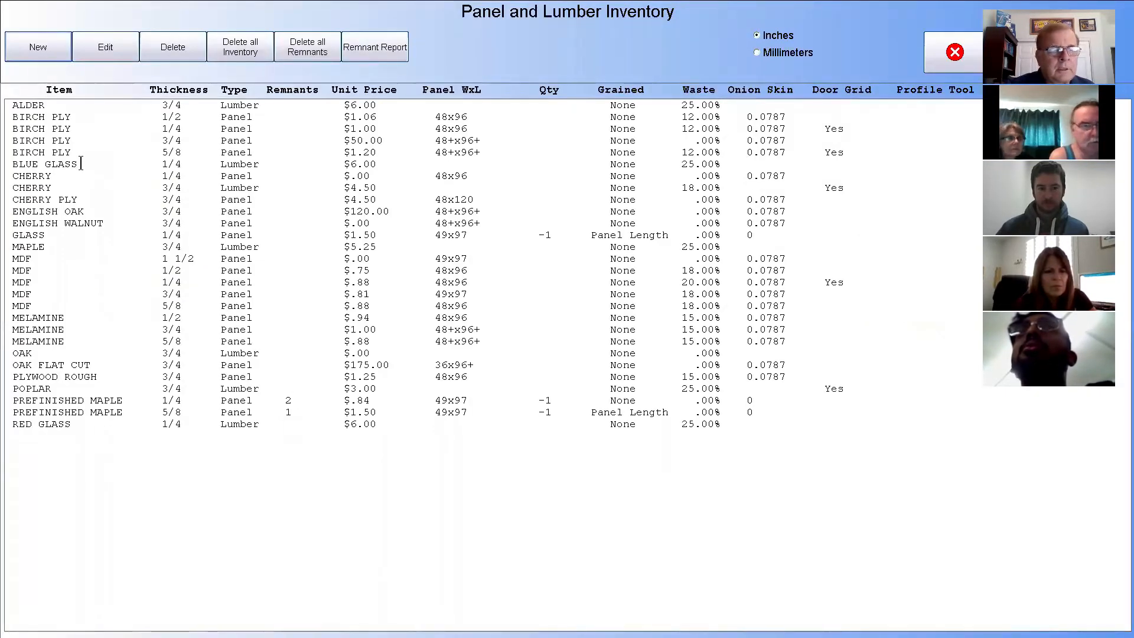
{"action": "left_click", "coordinate": [59, 104]}
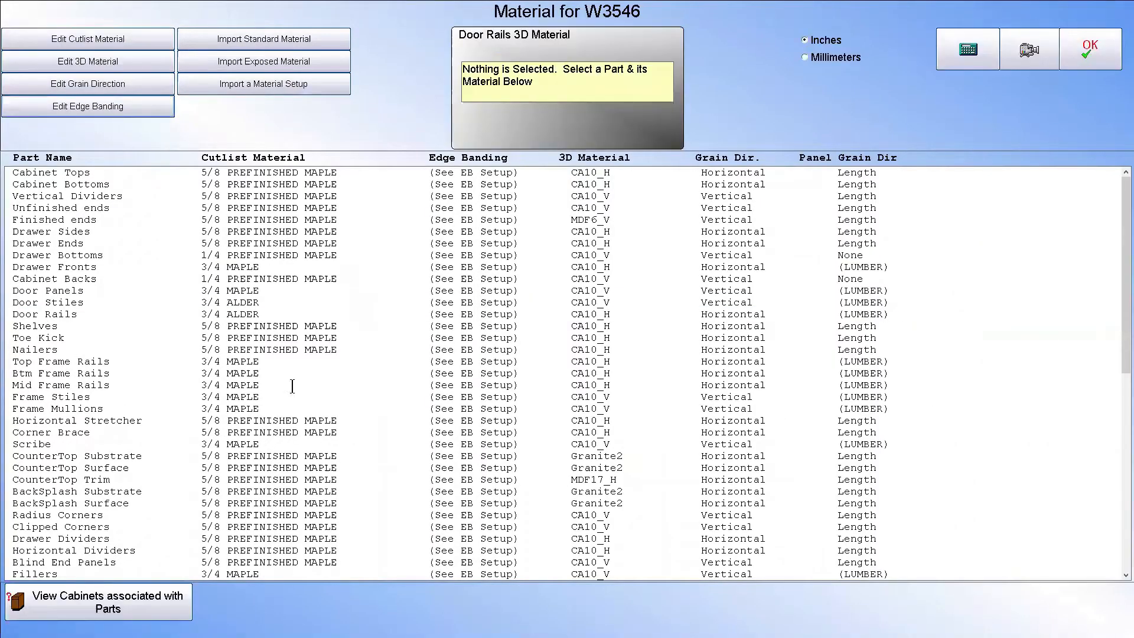
{"action": "left_click_drag", "start_coordinate": [258, 302], "coordinate": [259, 313]}
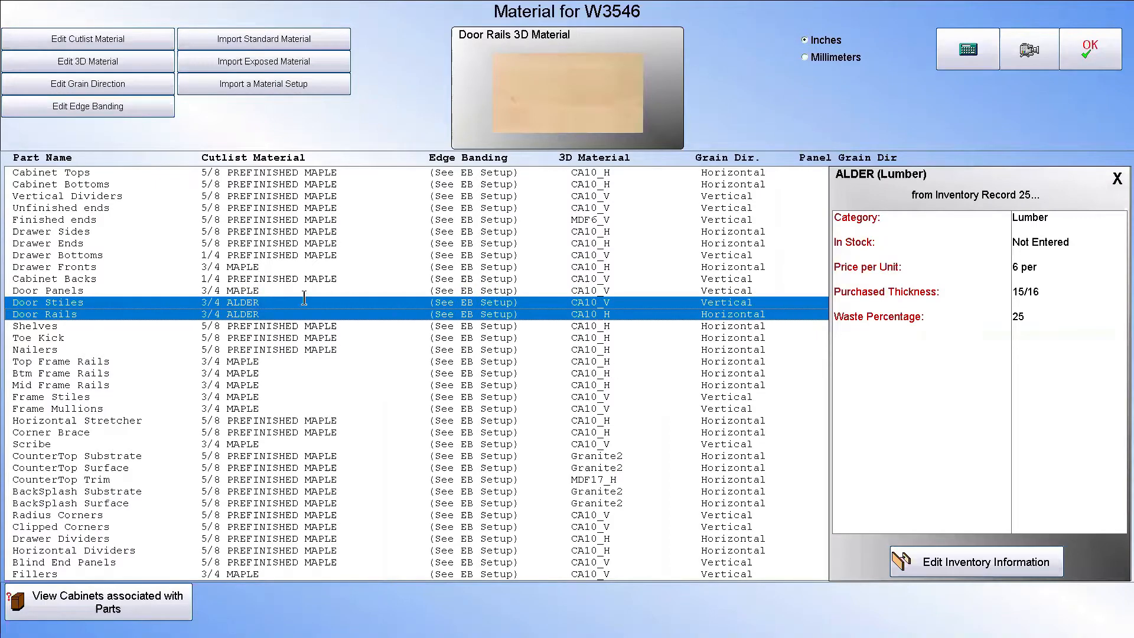
{"action": "left_click", "coordinate": [263, 290]}
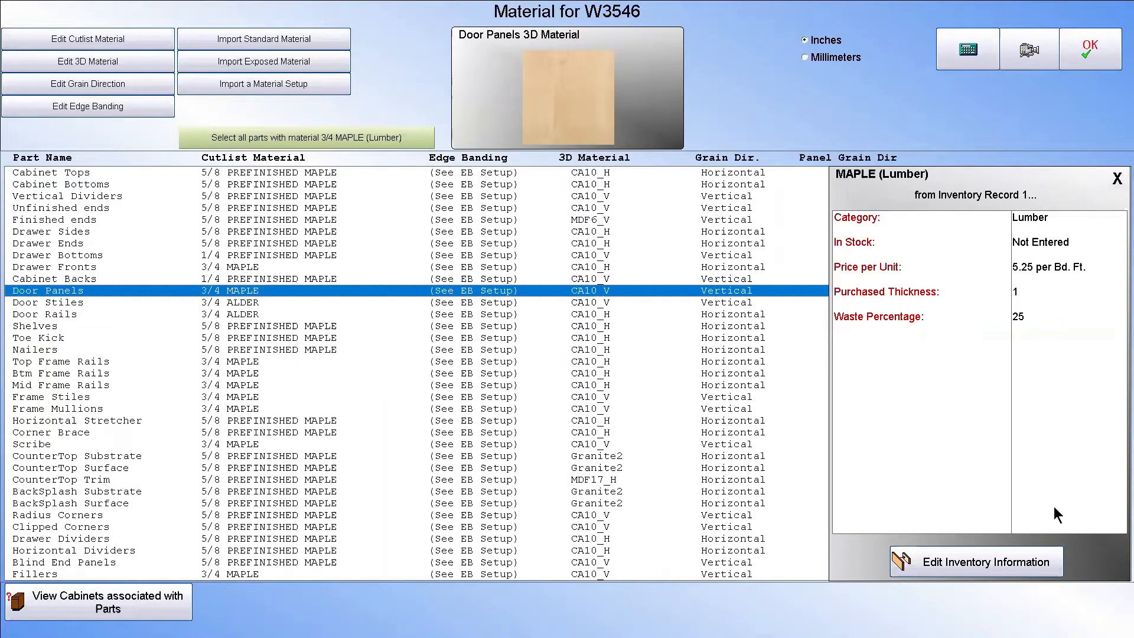
{"action": "left_click", "coordinate": [1100, 56]}
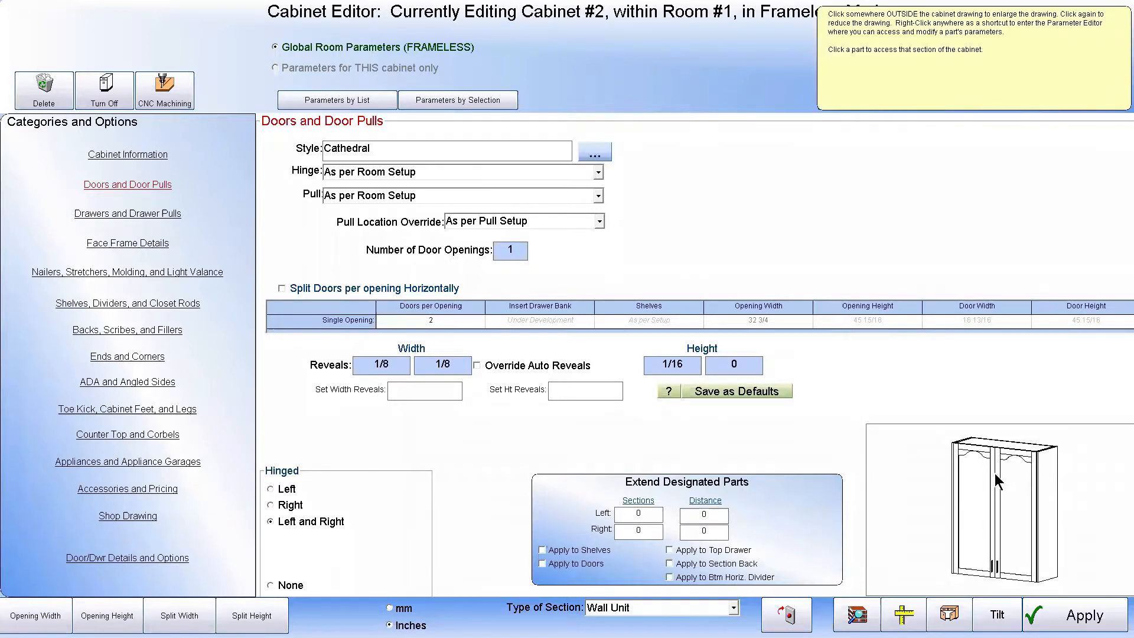
Review the Cathedral door style in the door library and return to the main screen without changing the cabinet's 3D material
{"action": "left_click", "coordinate": [595, 152]}
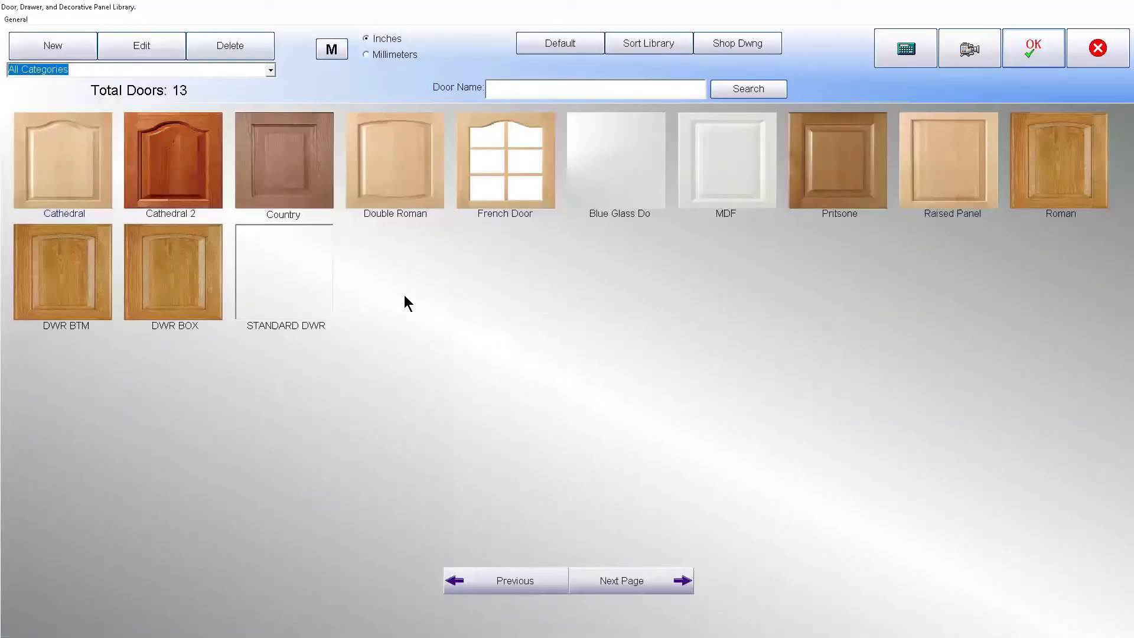
{"action": "double_click", "coordinate": [77, 167]}
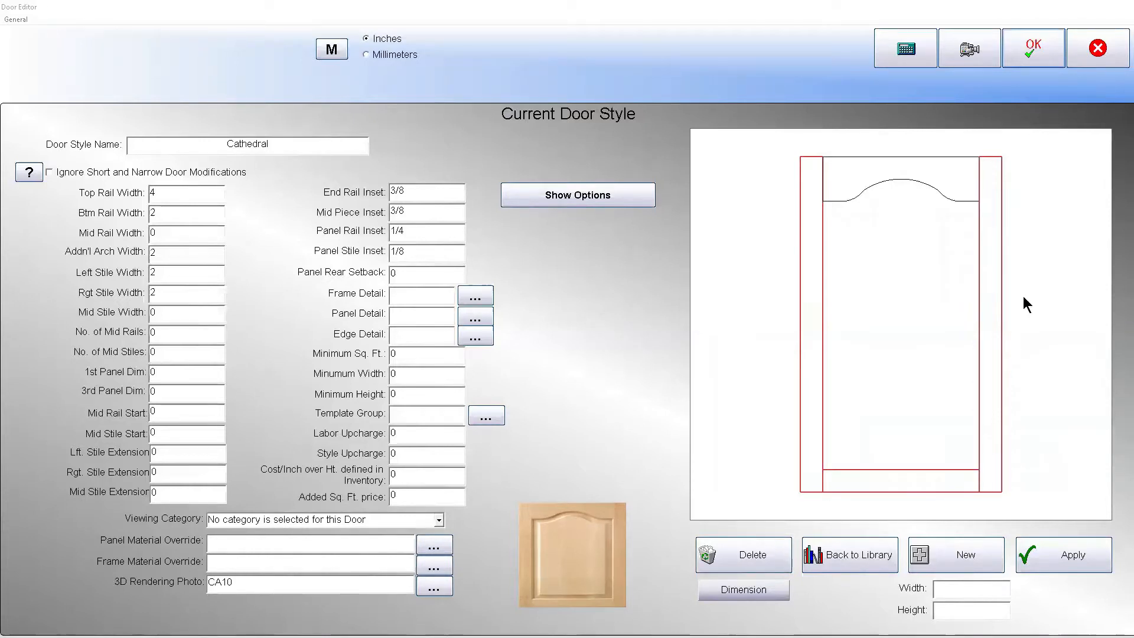
{"action": "left_click", "coordinate": [1039, 59]}
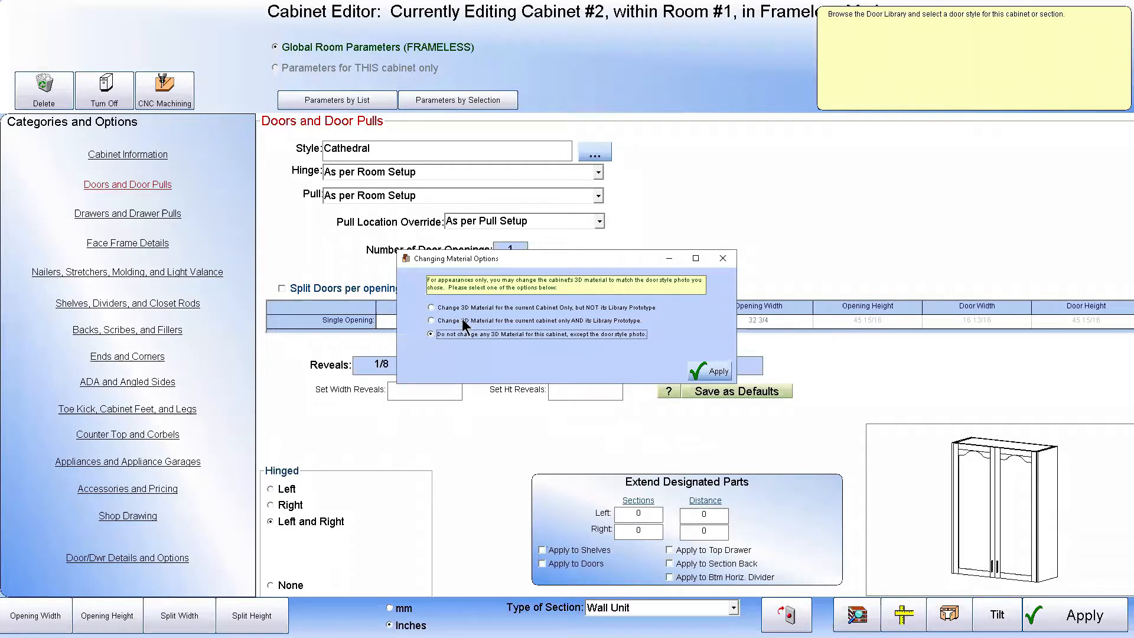
{"action": "left_click", "coordinate": [711, 370]}
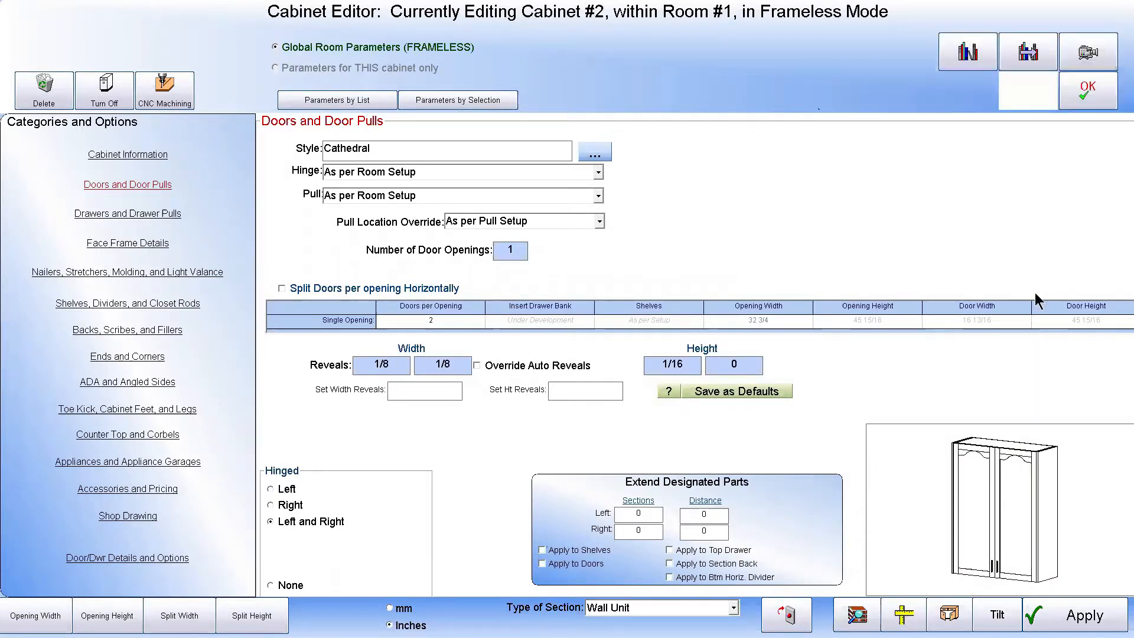
{"action": "left_click", "coordinate": [1094, 95]}
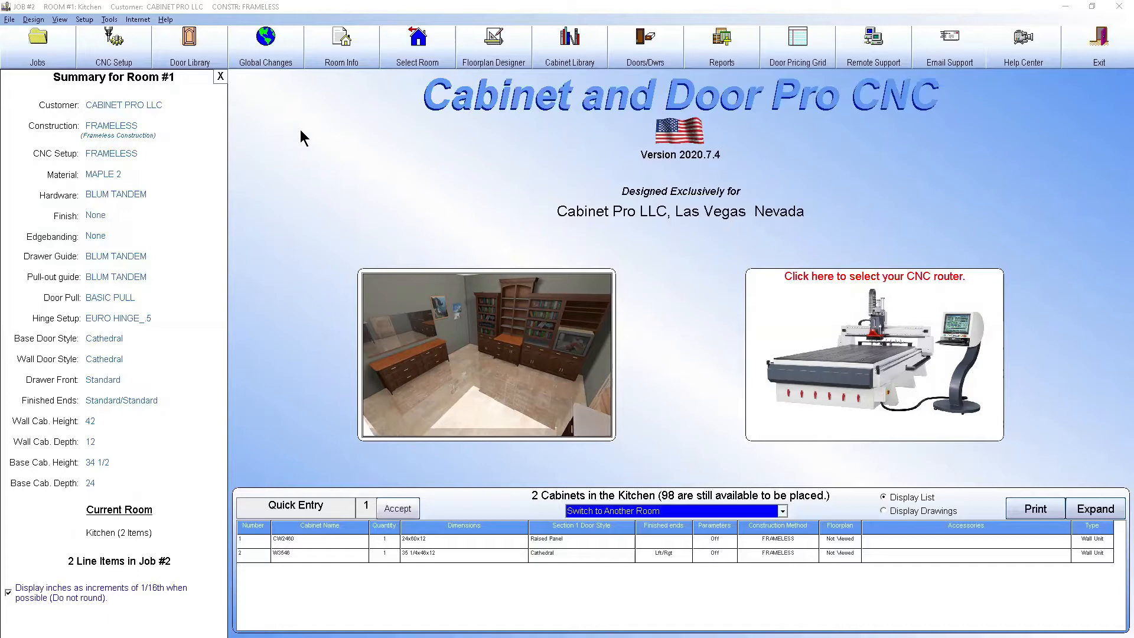
Examine the cutting definitions for the profile cut, cabinet tops and cabinet bottoms in the FRAMELESS CNC machining library
{"action": "left_click", "coordinate": [114, 44]}
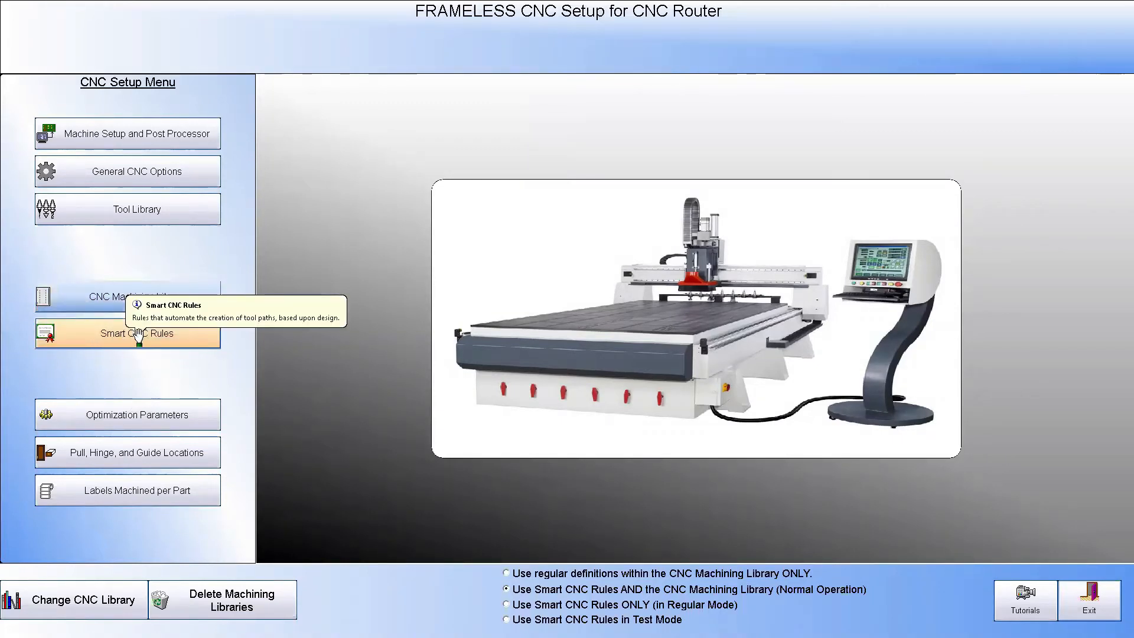
{"action": "left_click", "coordinate": [115, 295]}
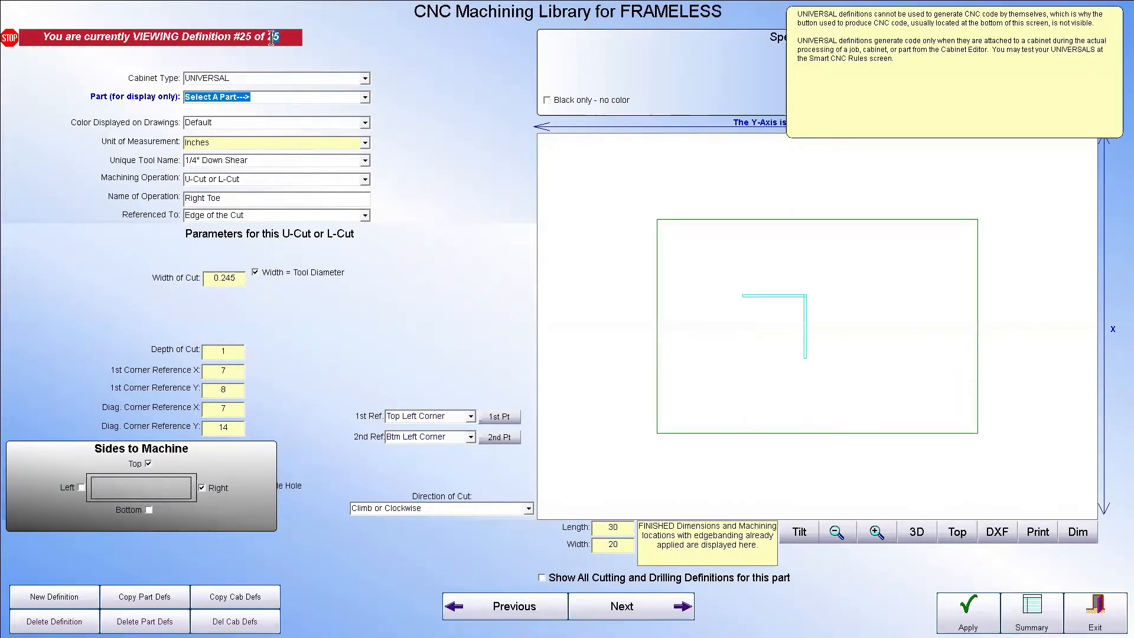
{"action": "double_click", "coordinate": [281, 38]}
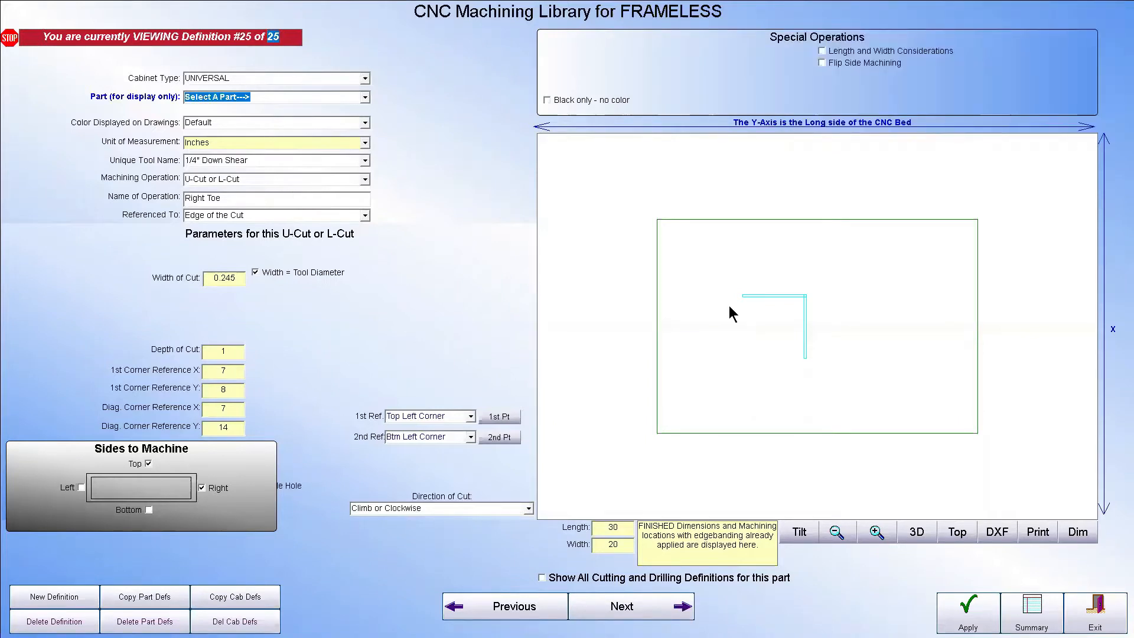
{"action": "left_click", "coordinate": [660, 615]}
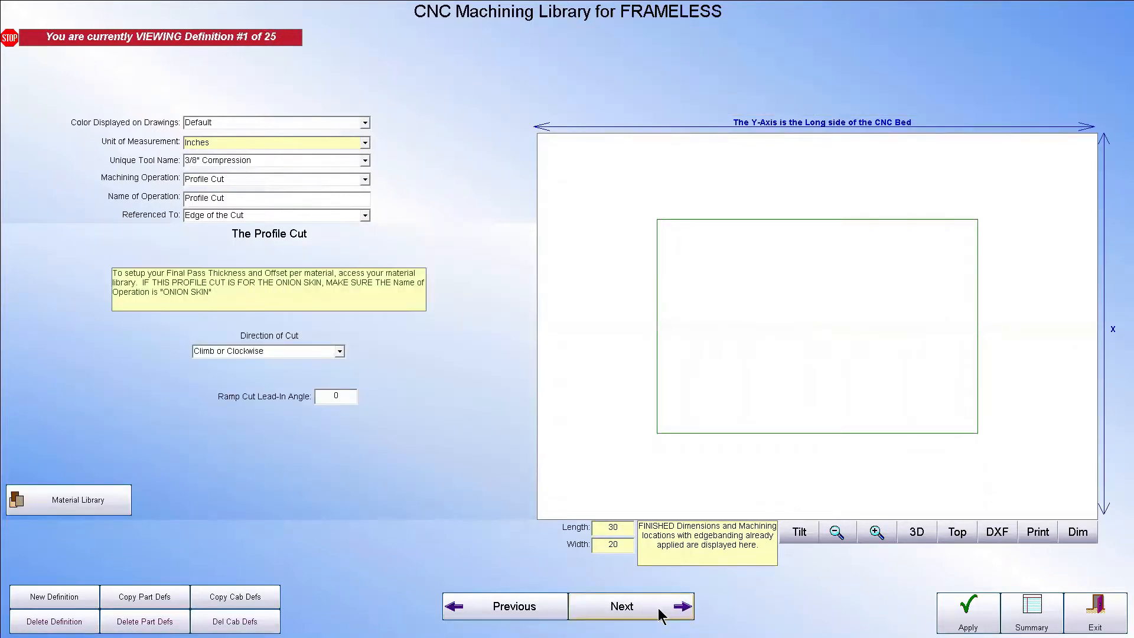
{"action": "left_click", "coordinate": [660, 614]}
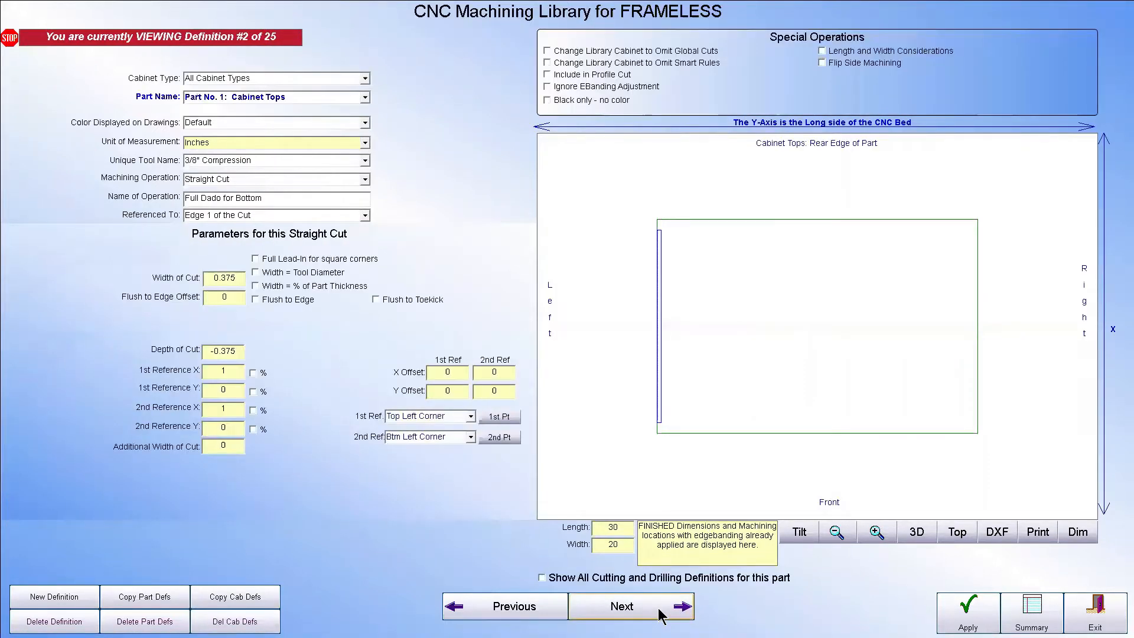
{"action": "left_click", "coordinate": [660, 616]}
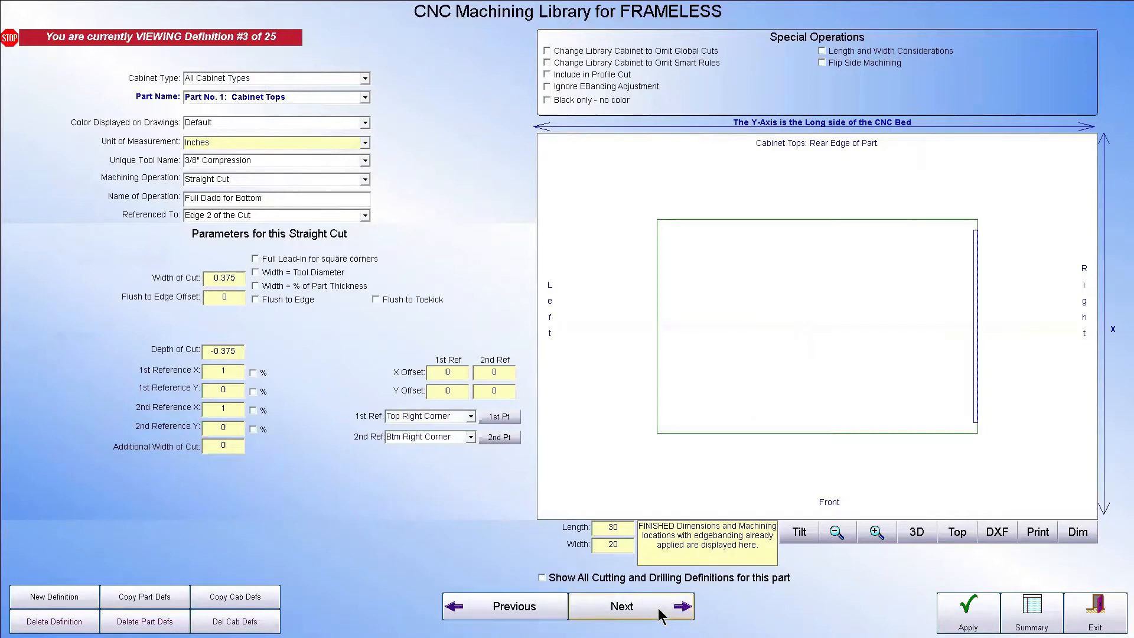
{"action": "left_click", "coordinate": [661, 615]}
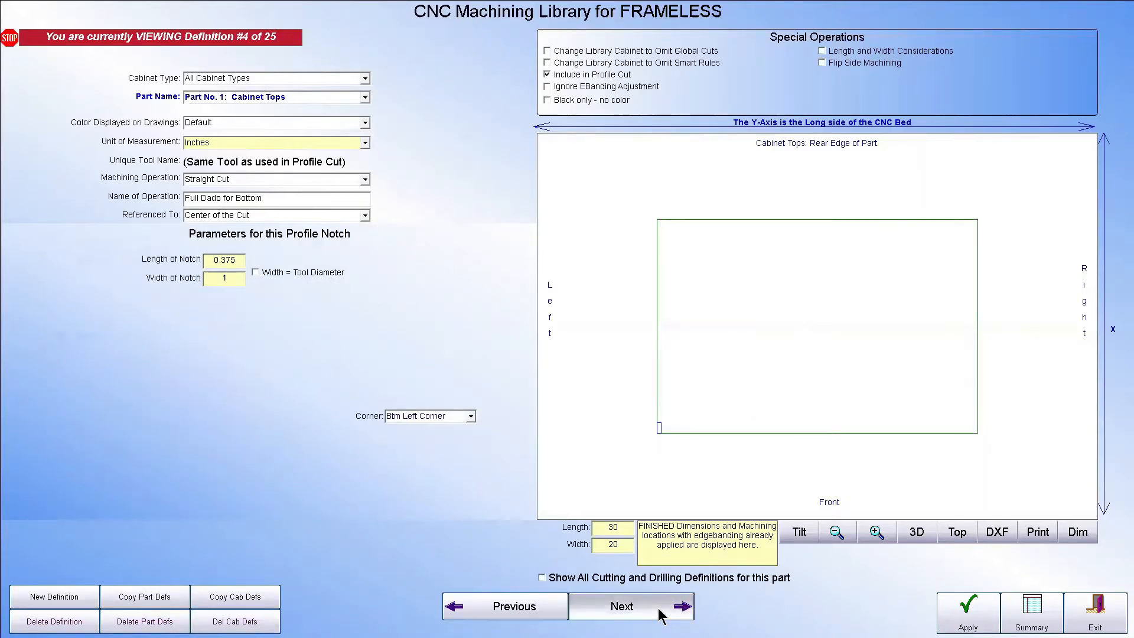
{"action": "left_click", "coordinate": [661, 614]}
{"action": "left_click", "coordinate": [661, 614]}
{"action": "left_click", "coordinate": [661, 614]}
{"action": "left_click", "coordinate": [661, 614]}
{"action": "left_click", "coordinate": [661, 616]}
{"action": "left_click", "coordinate": [661, 617]}
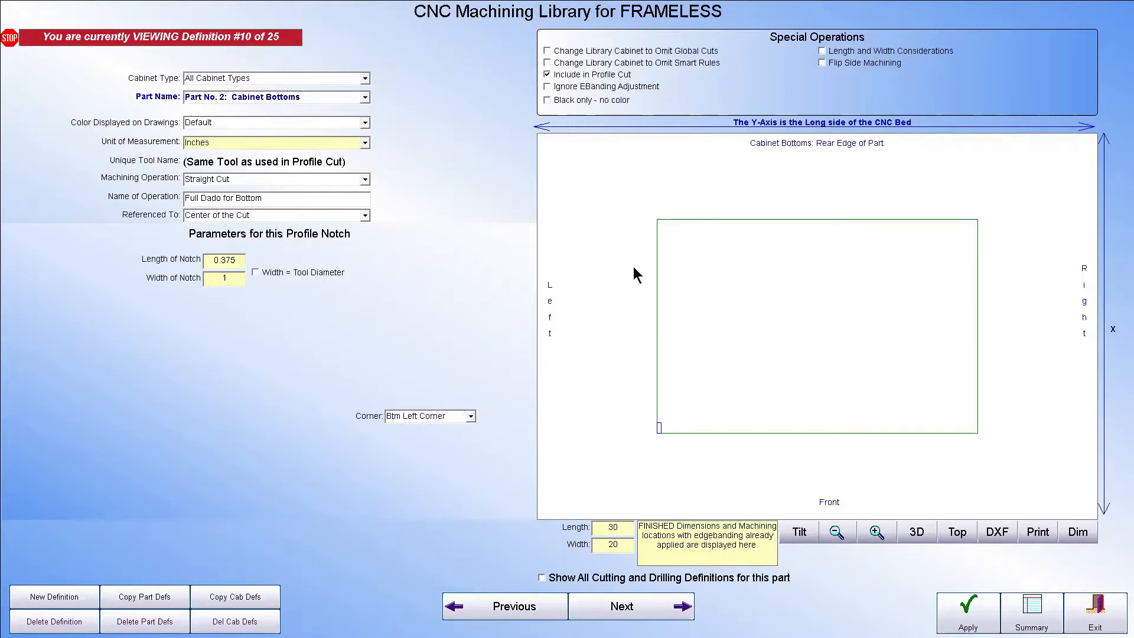
{"action": "left_click", "coordinate": [1086, 609]}
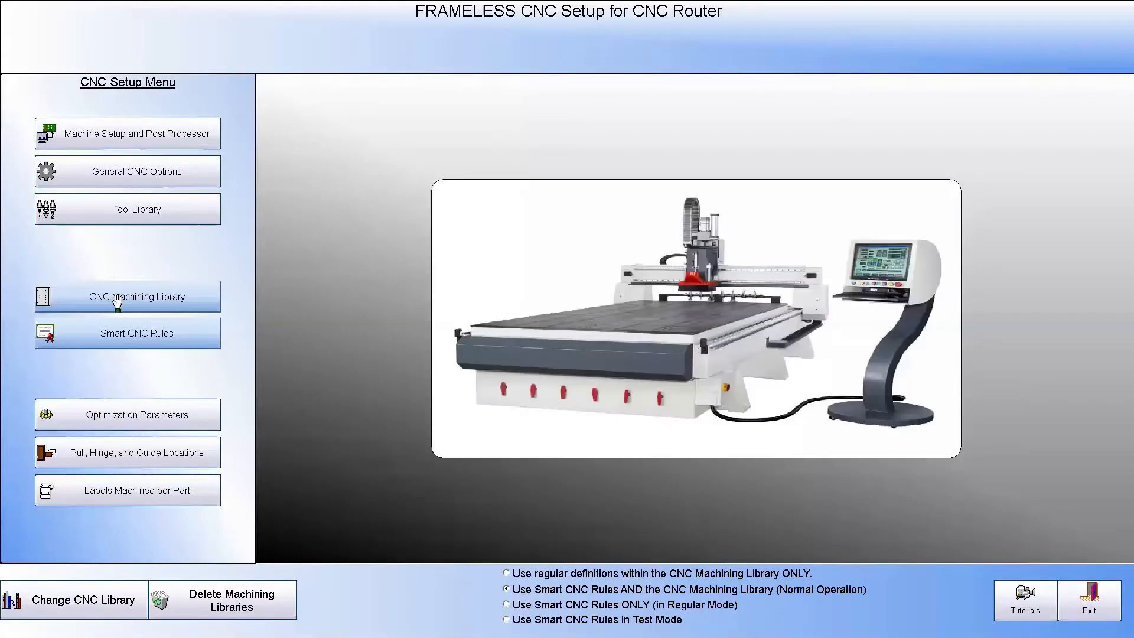
View the FRAMELESS Smart CNC Rules and the combined cutting and drilling definitions for cabinet bottoms
{"action": "left_click", "coordinate": [157, 334]}
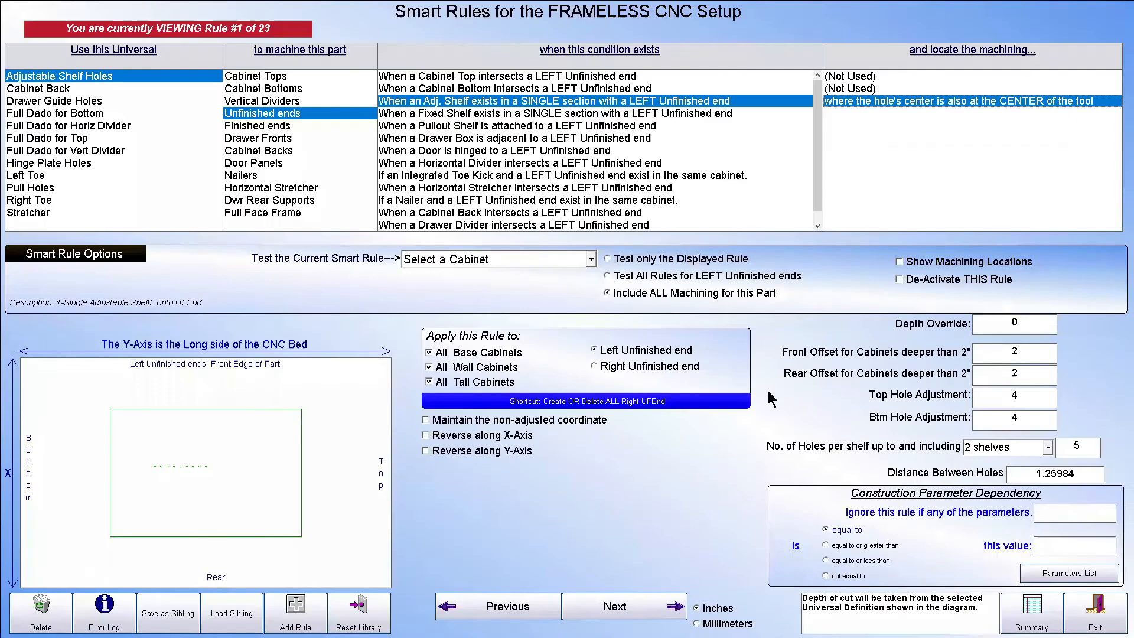
{"action": "left_click", "coordinate": [1087, 616]}
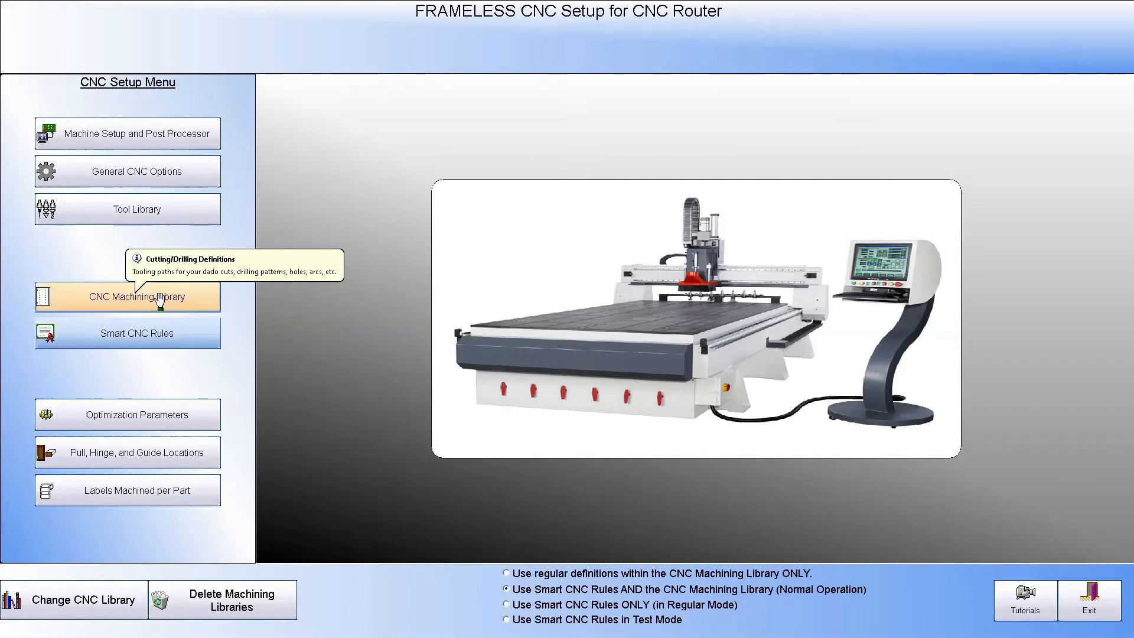
{"action": "left_click", "coordinate": [109, 295]}
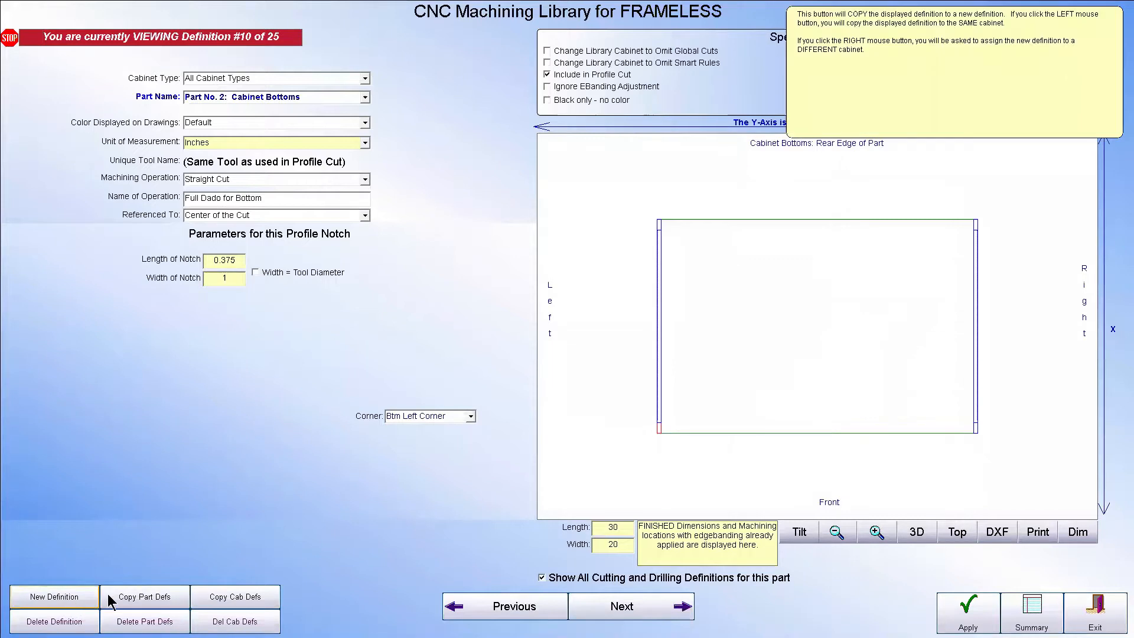
{"action": "left_click", "coordinate": [1100, 611]}
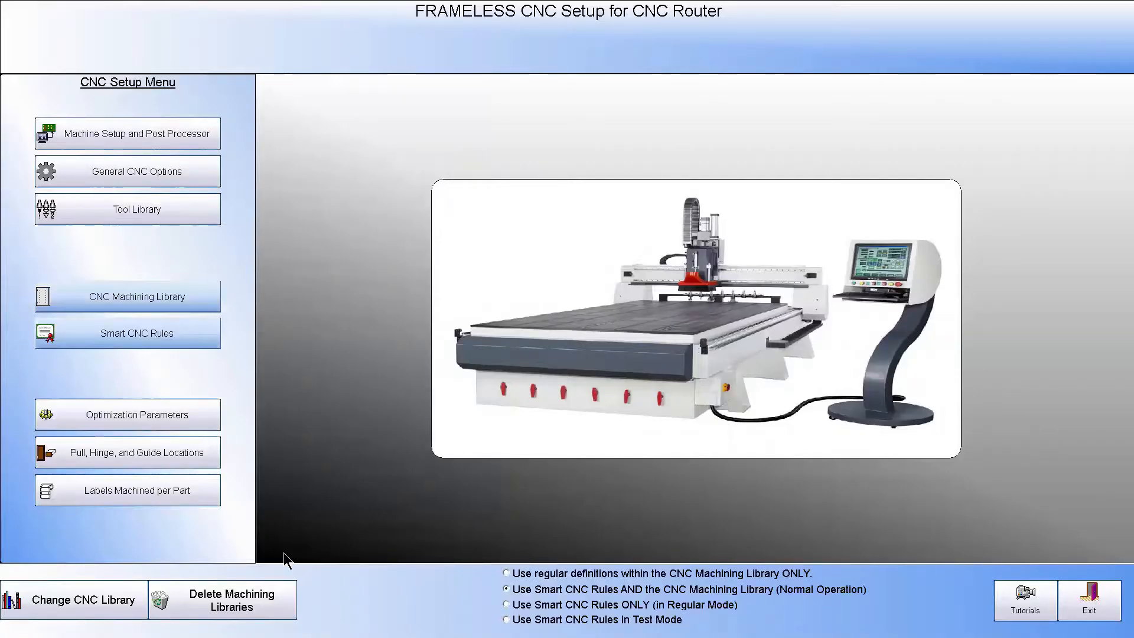
Delete the machining libraries of the FRAMELESS CNC setup
{"action": "left_click", "coordinate": [232, 611]}
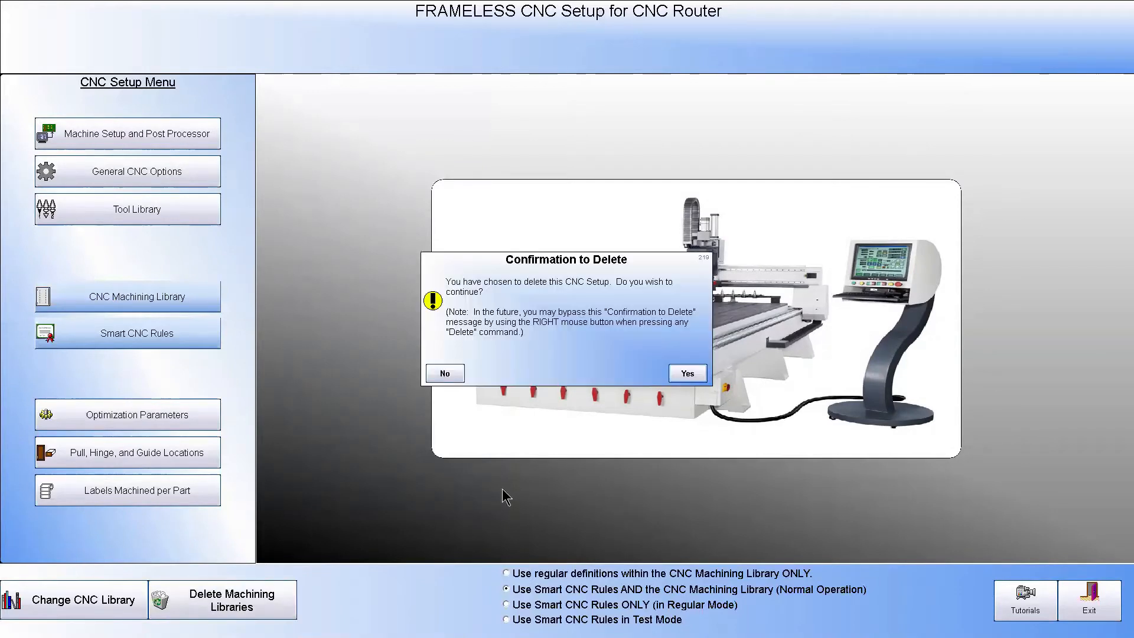
{"action": "left_click", "coordinate": [688, 374]}
{"action": "left_click", "coordinate": [688, 374]}
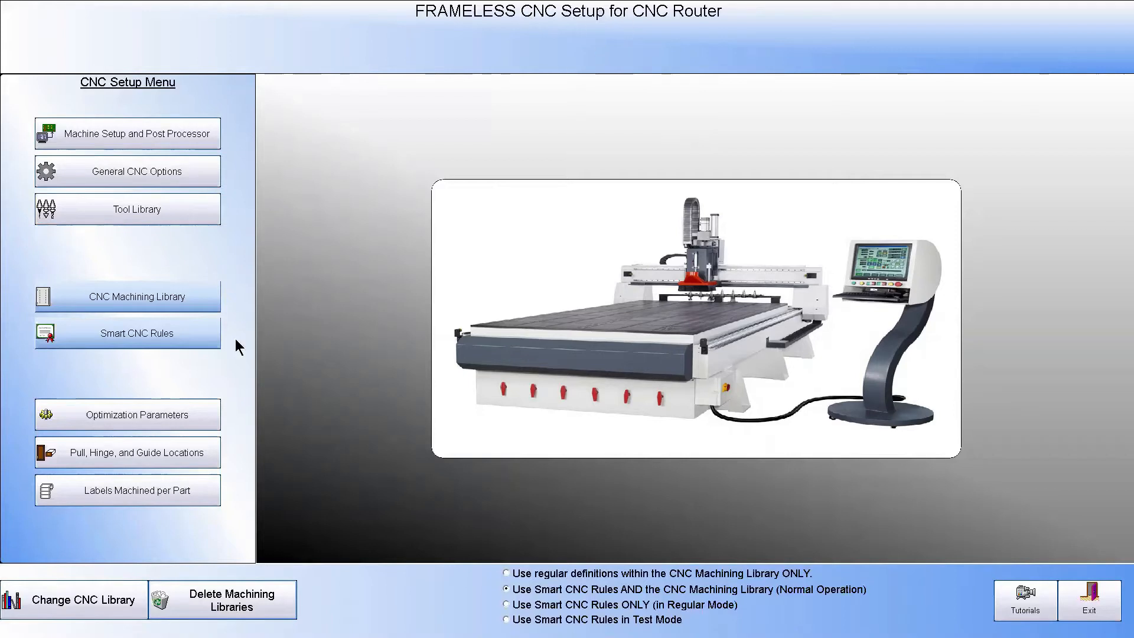
Add a new definition to the FRAMELESS CNC machining library with U-Cut or L-Cut as its machining operation
{"action": "left_click", "coordinate": [136, 293]}
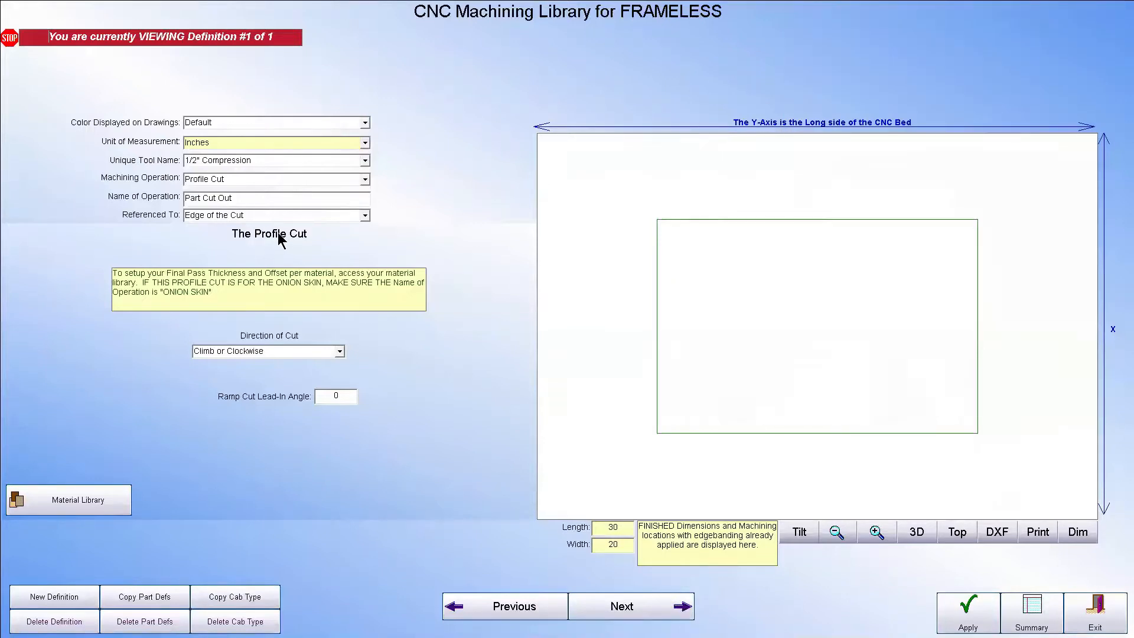
{"action": "left_click", "coordinate": [74, 601]}
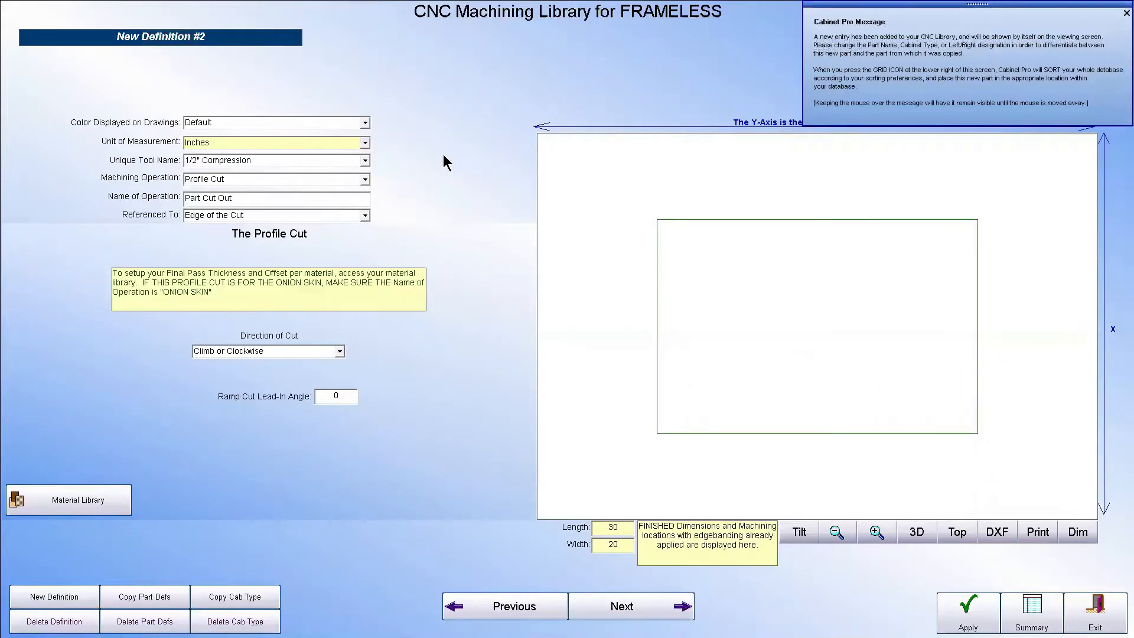
{"action": "left_click", "coordinate": [365, 179]}
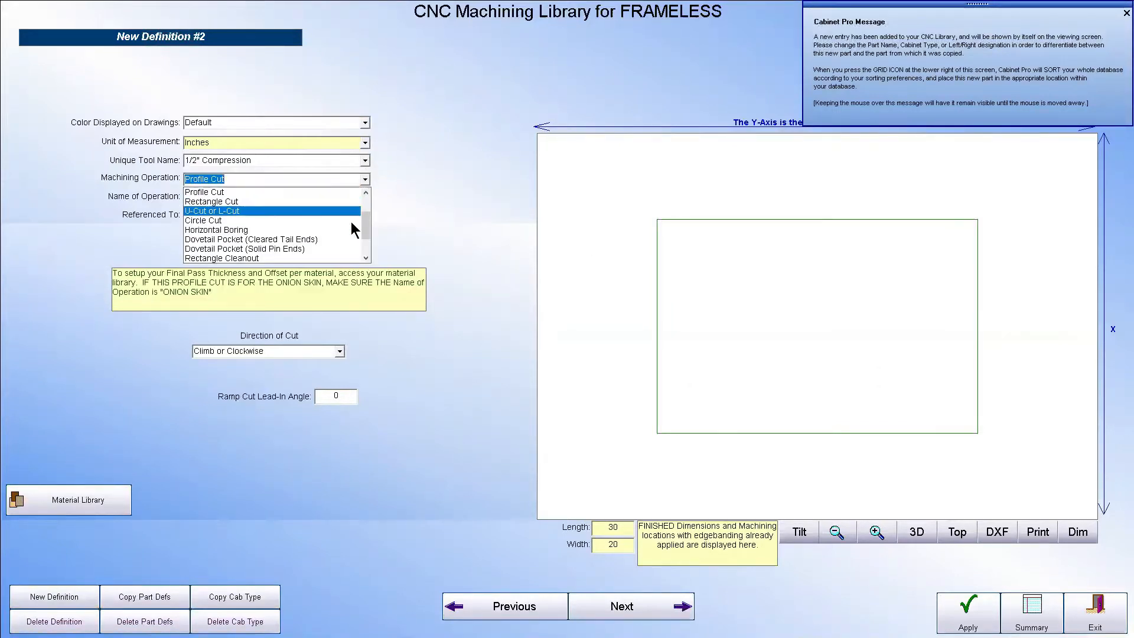
{"action": "left_click_drag", "start_coordinate": [367, 222], "coordinate": [368, 211]}
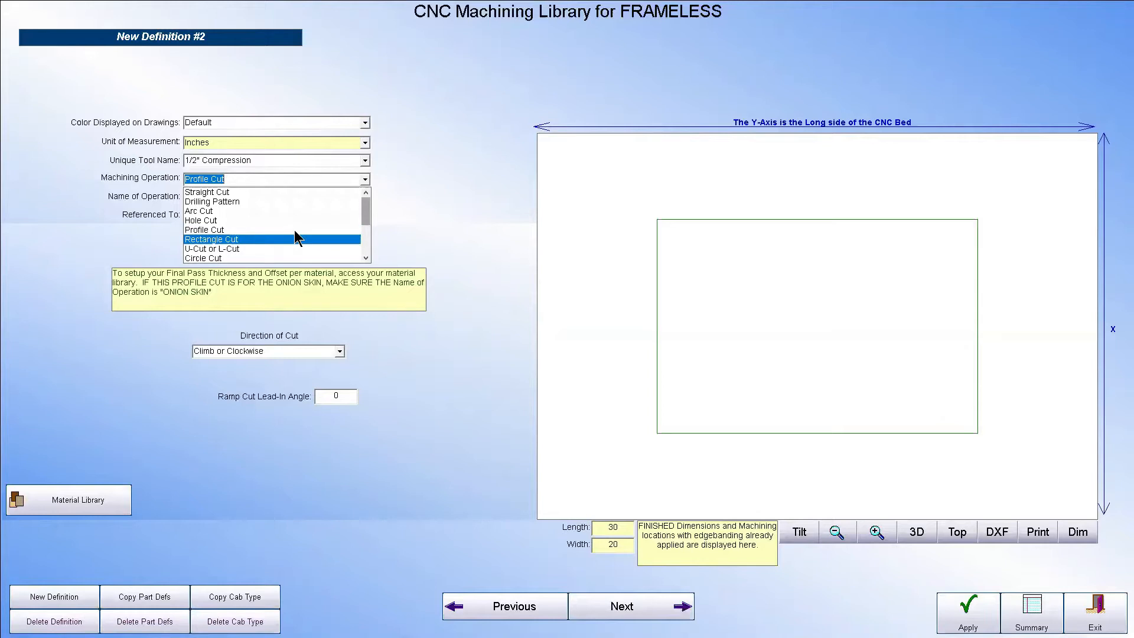
{"action": "scroll", "coordinate": [259, 233], "scroll_direction": "down", "scroll_amount": 3}
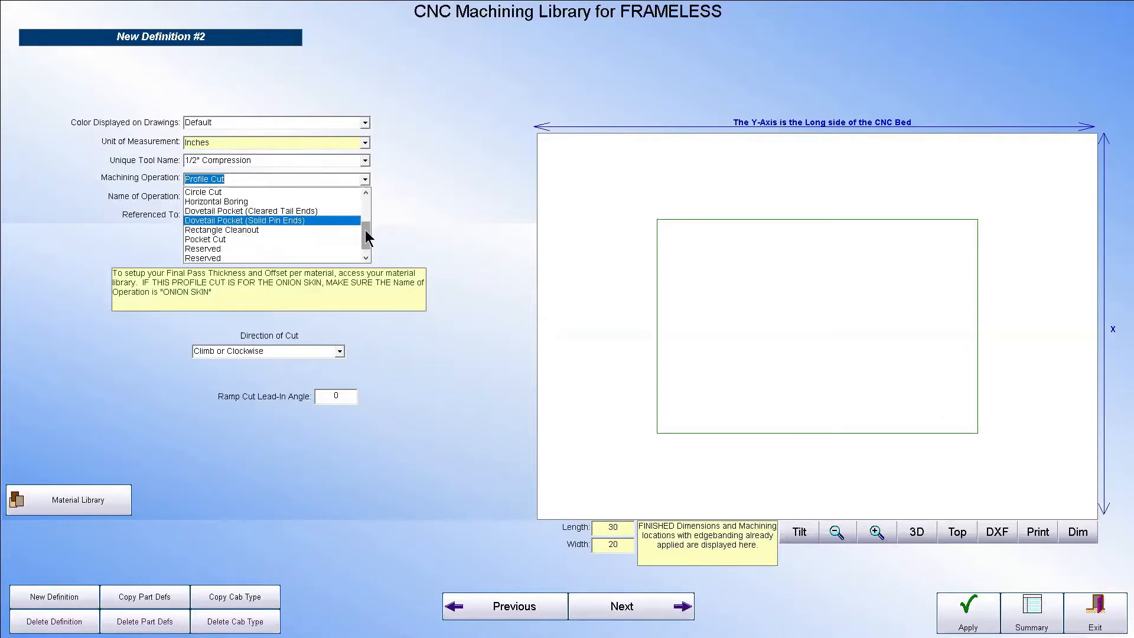
{"action": "left_click_drag", "start_coordinate": [365, 229], "coordinate": [369, 215]}
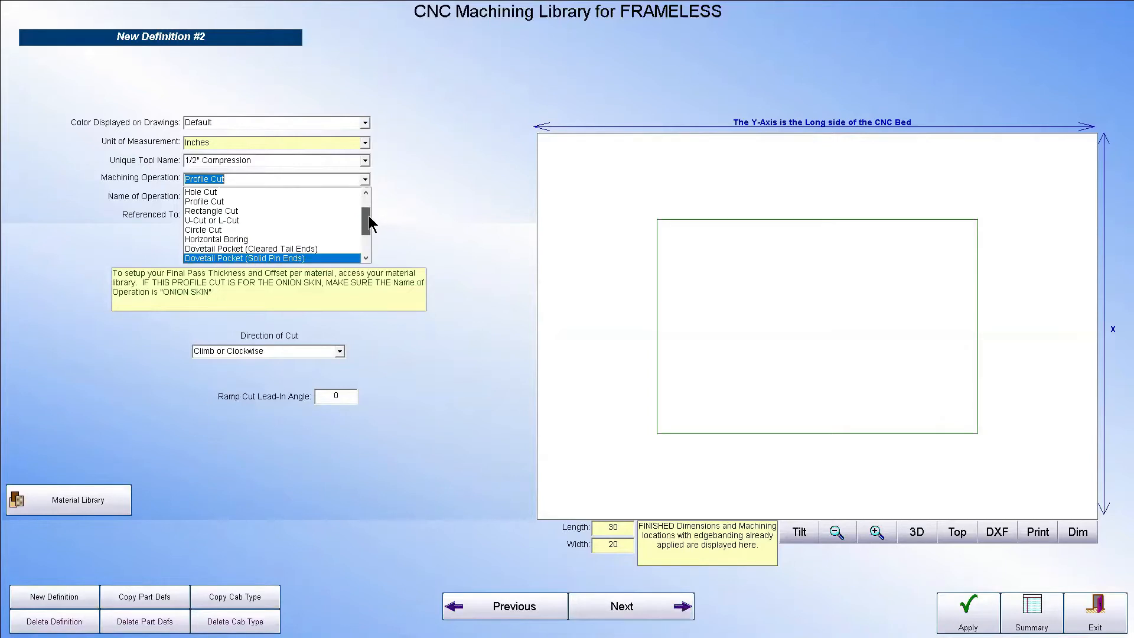
{"action": "left_click", "coordinate": [254, 220]}
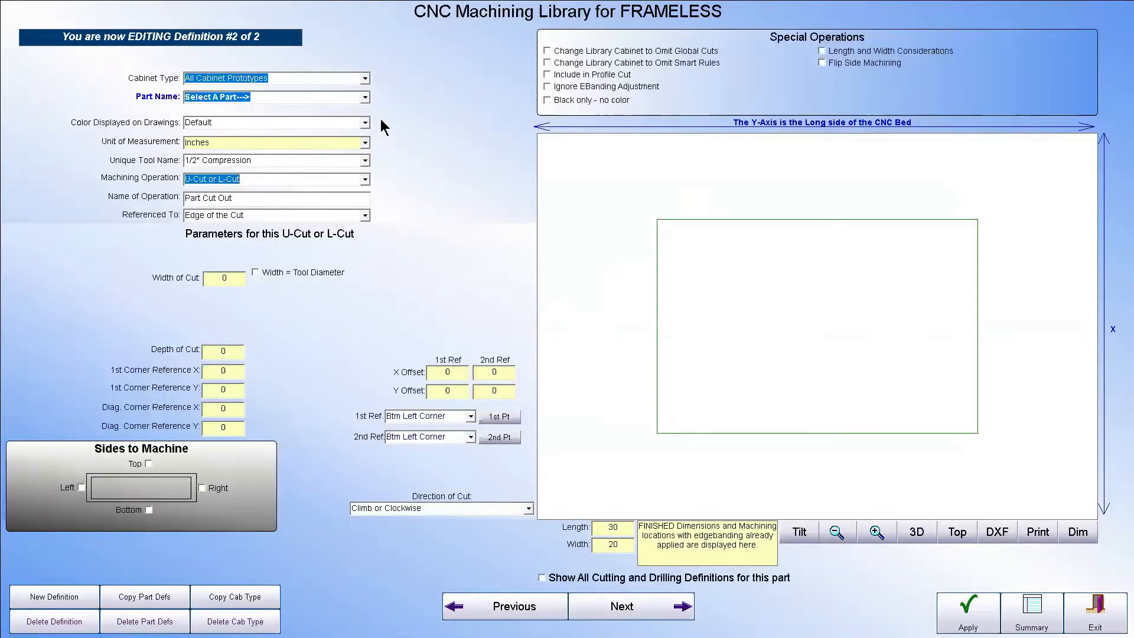
Assign the U-cut to the back end of Part No. 7: Drawer Ends and machine its left, top and right sides
{"action": "left_click", "coordinate": [365, 98]}
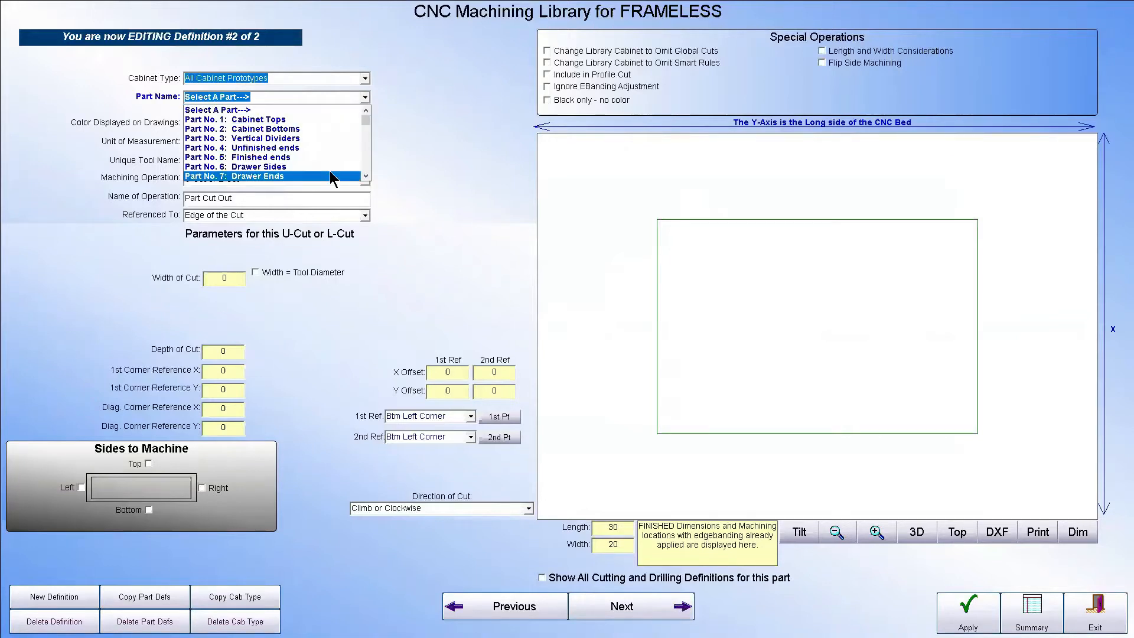
{"action": "left_click", "coordinate": [330, 173]}
{"action": "left_click", "coordinate": [390, 110]}
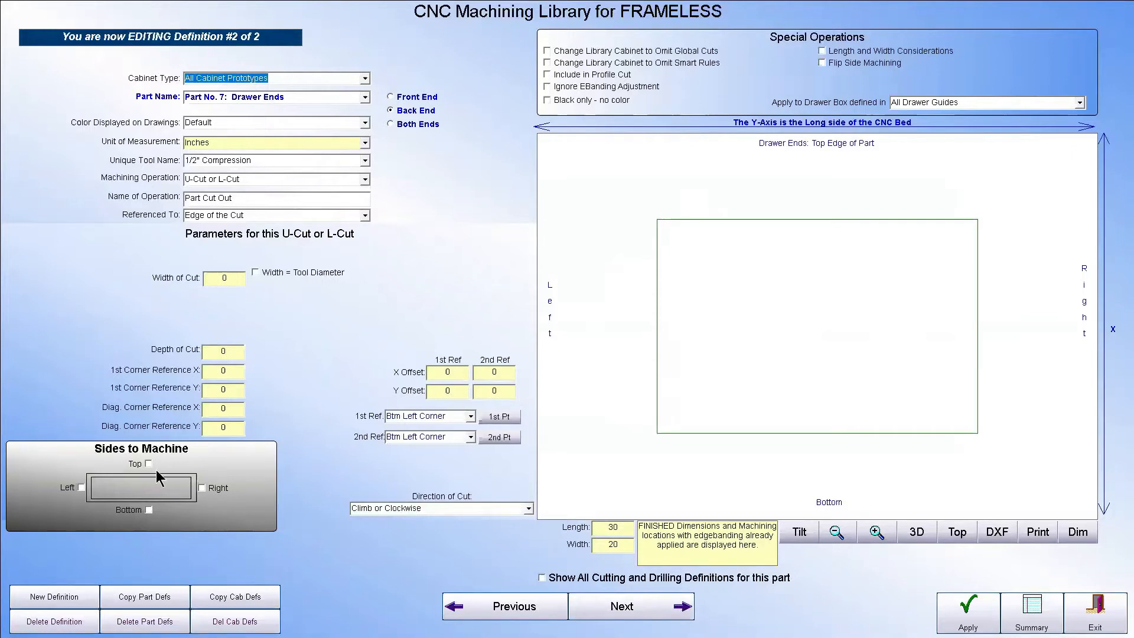
{"action": "left_click", "coordinate": [82, 488]}
{"action": "left_click", "coordinate": [148, 463]}
{"action": "left_click", "coordinate": [202, 487]}
Place the U-cut's first corner at about X 0, Y 3 and its diagonal corner at about X 2, Y 4
{"action": "left_click", "coordinate": [512, 437]}
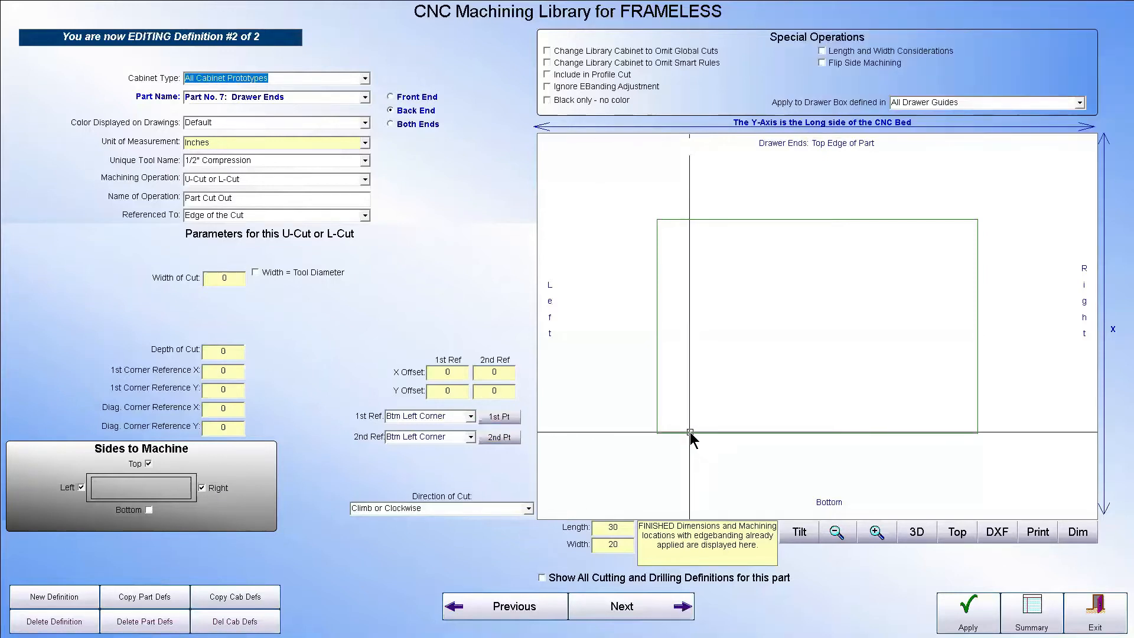
{"action": "left_click", "coordinate": [692, 438]}
{"action": "left_click", "coordinate": [503, 438]}
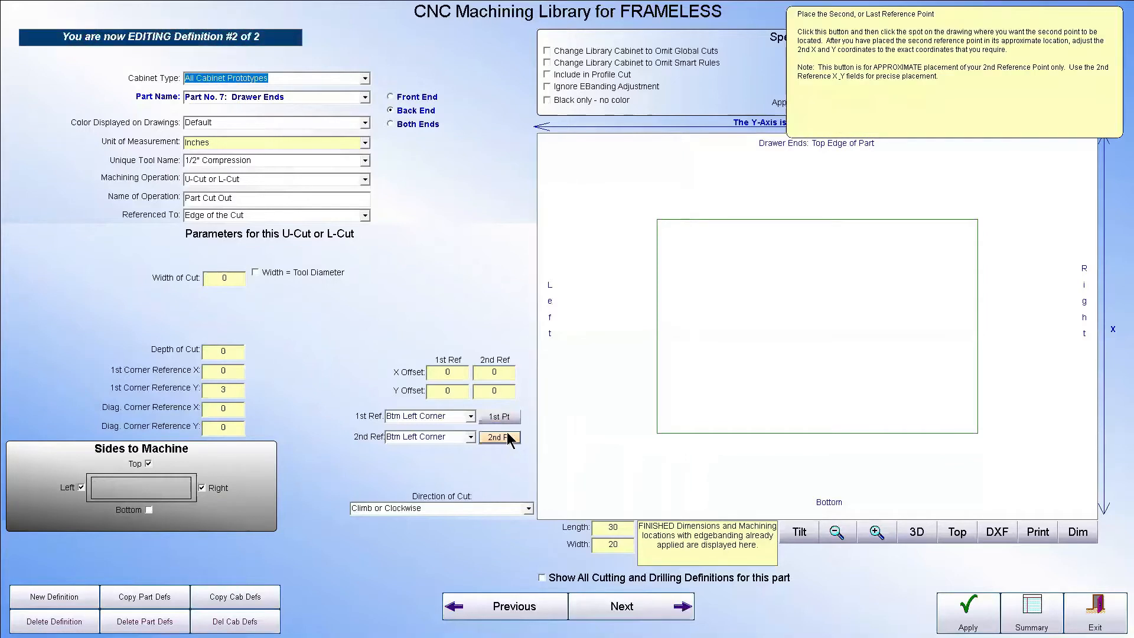
{"action": "left_click", "coordinate": [697, 417]}
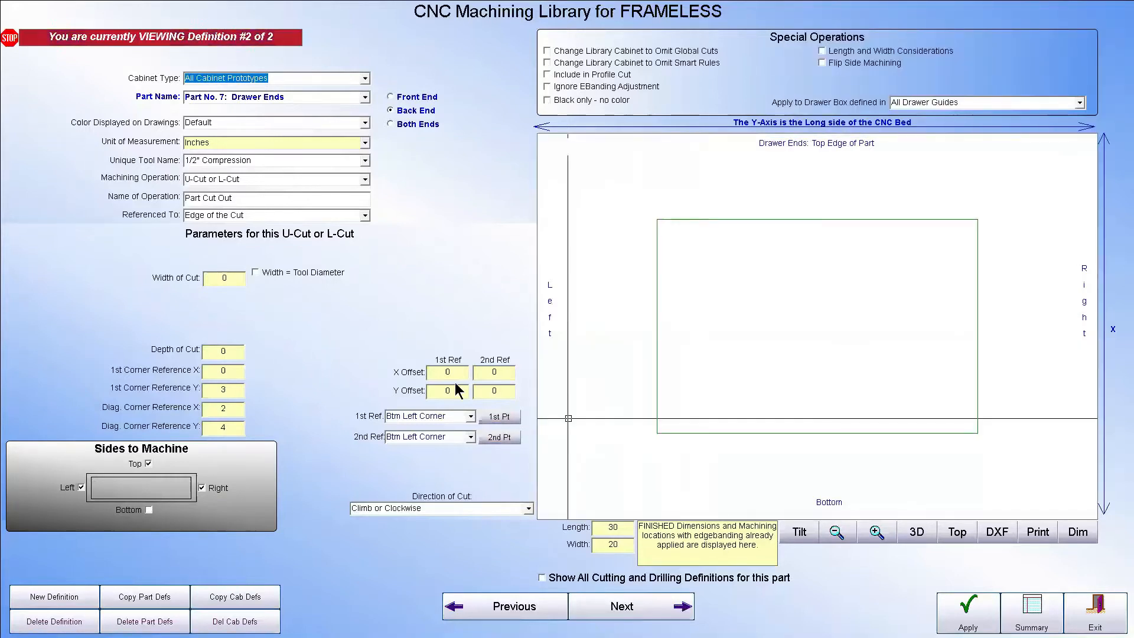
Set the U-cut's depth to 2 inches and make its width equal to the tool diameter
{"action": "left_click", "coordinate": [232, 349]}
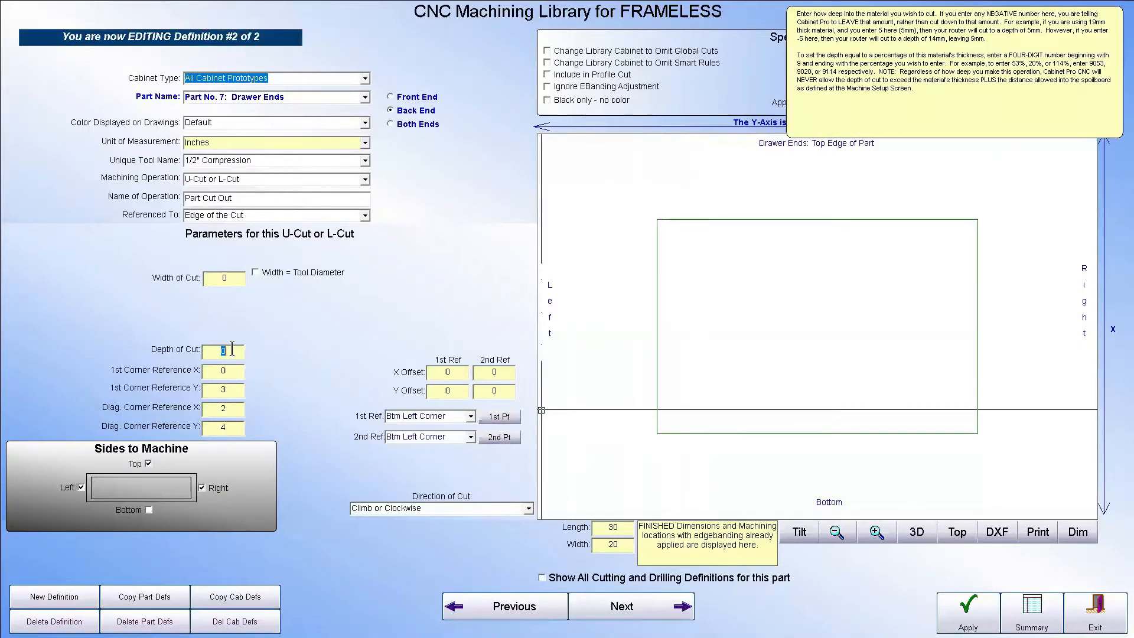
{"action": "type", "text": "1"}
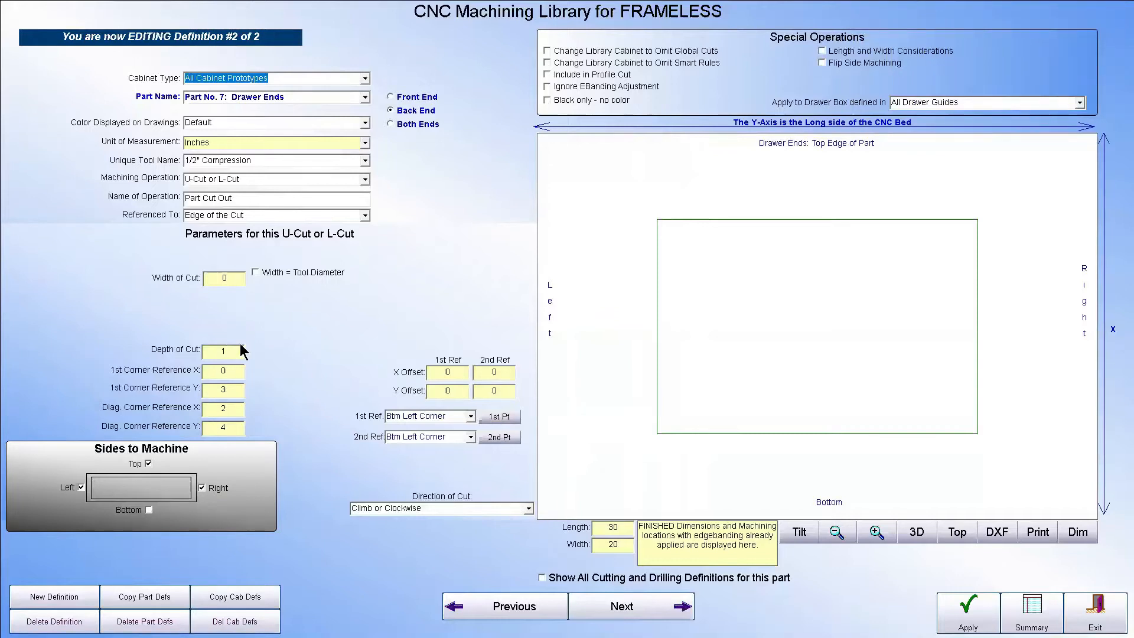
{"action": "key", "text": "BackSpace"}
{"action": "type", "text": "2"}
{"action": "left_click", "coordinate": [255, 272]}
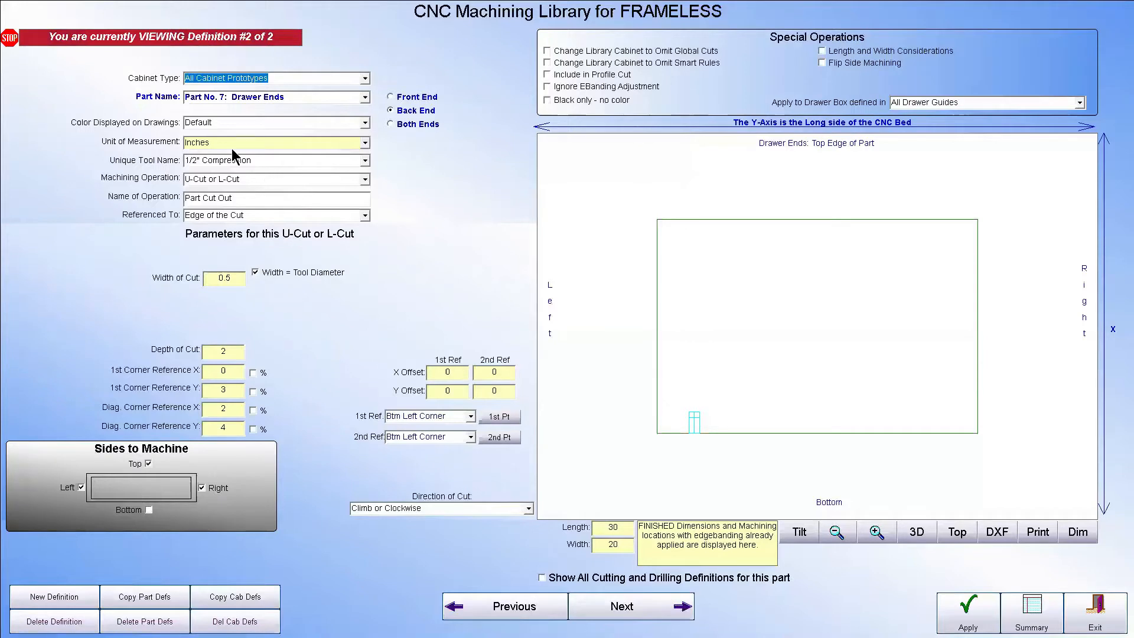
Change the U-cut's tool to 1/4" Down Shear and apply the change
{"action": "left_click", "coordinate": [365, 161]}
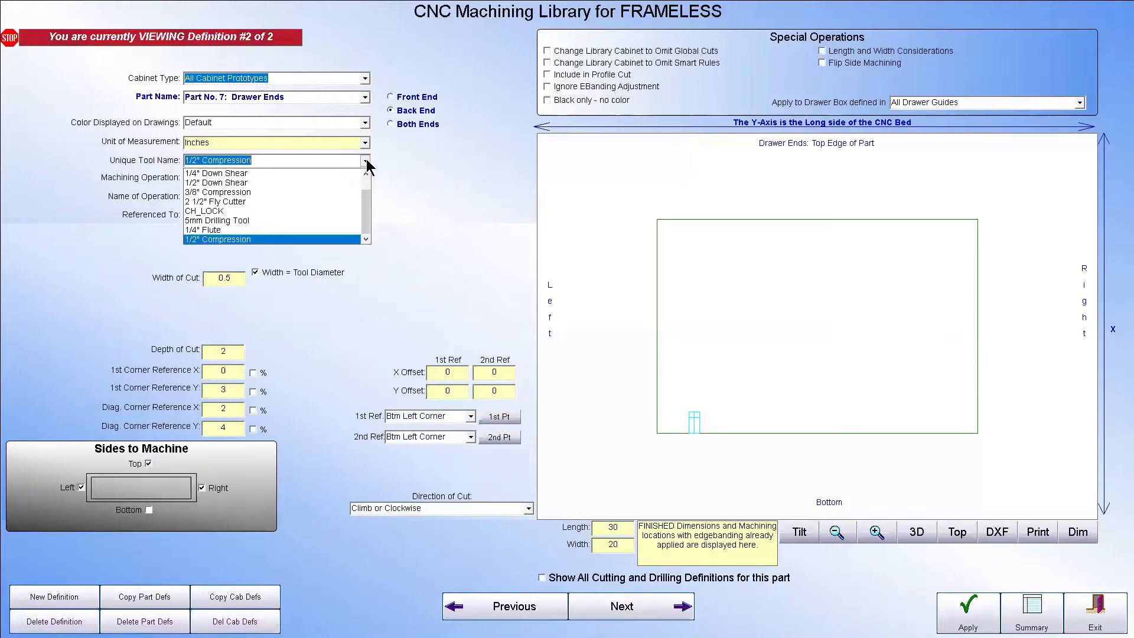
{"action": "left_click", "coordinate": [301, 172]}
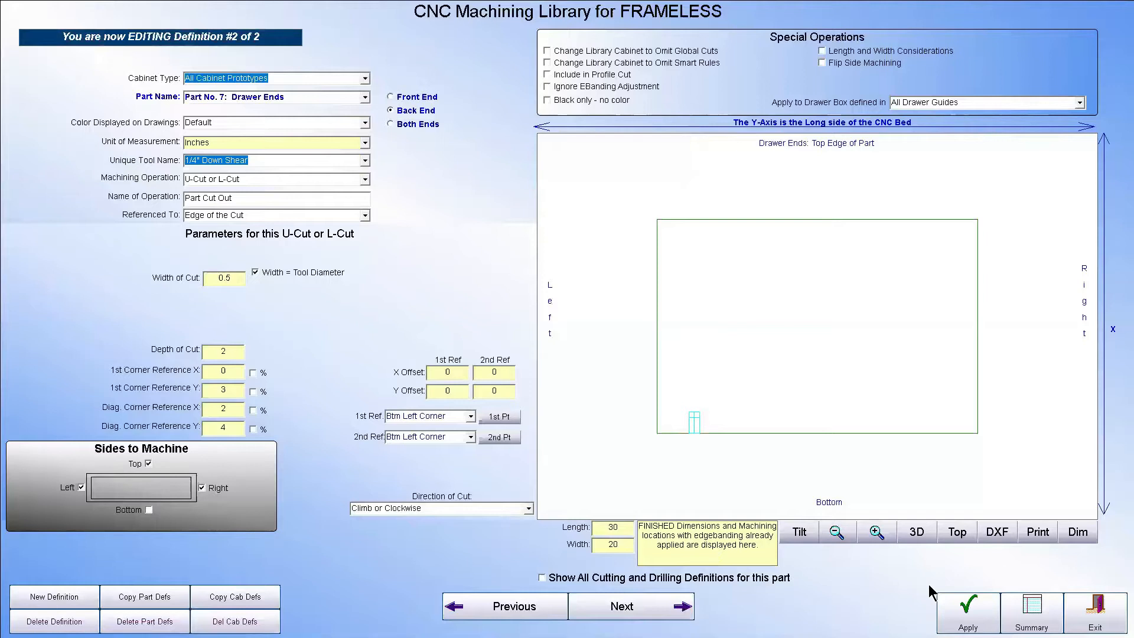
{"action": "left_click", "coordinate": [940, 596]}
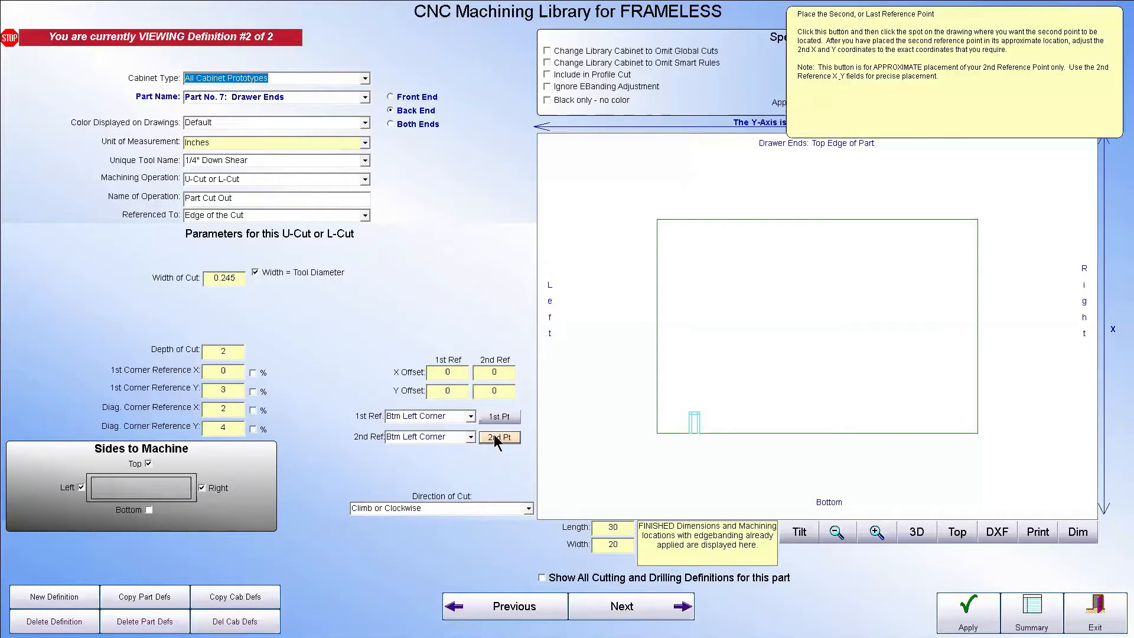
Reposition the U-cut's first corner at about X 0, Y 2 and its diagonal corner at about X 1, Y 5
{"action": "left_click", "coordinate": [507, 414]}
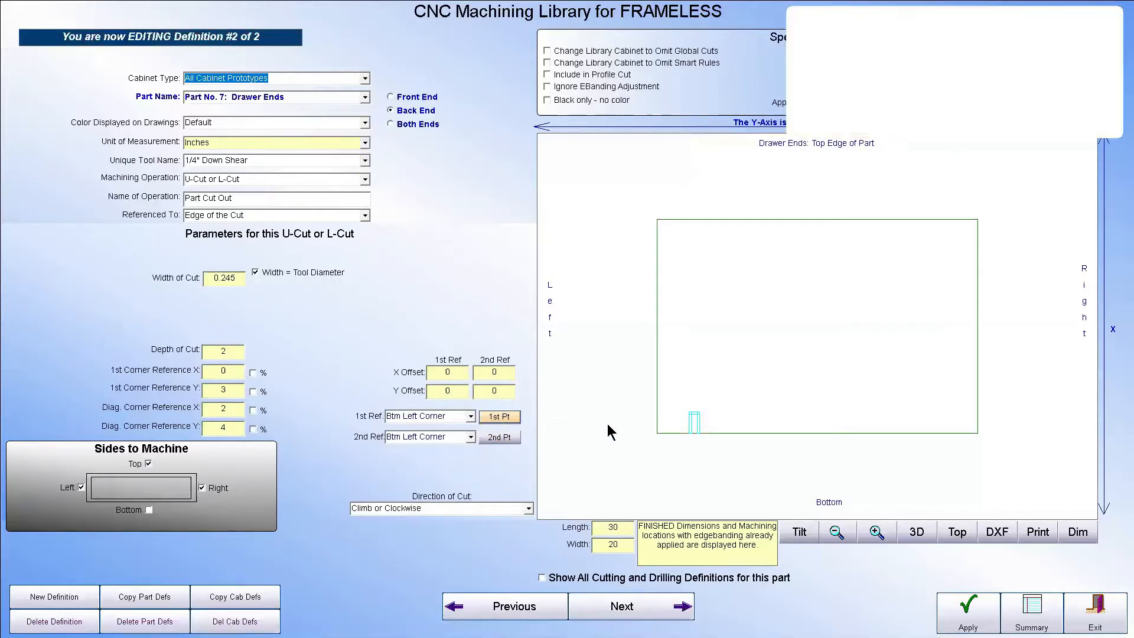
{"action": "left_click", "coordinate": [677, 431]}
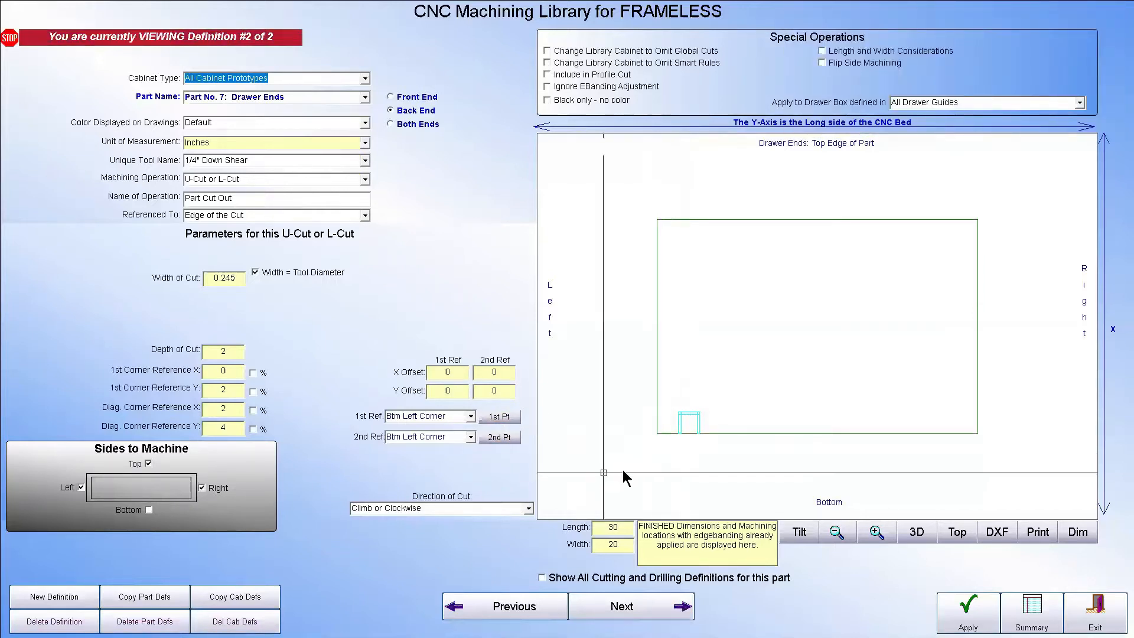
{"action": "left_click", "coordinate": [499, 437]}
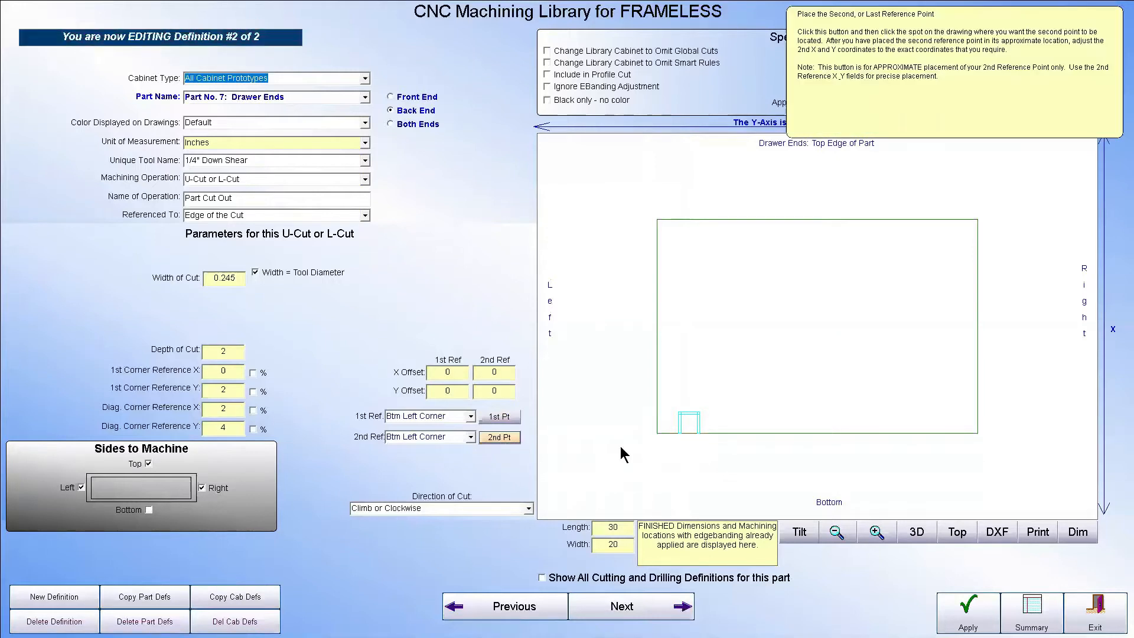
{"action": "left_click", "coordinate": [713, 433]}
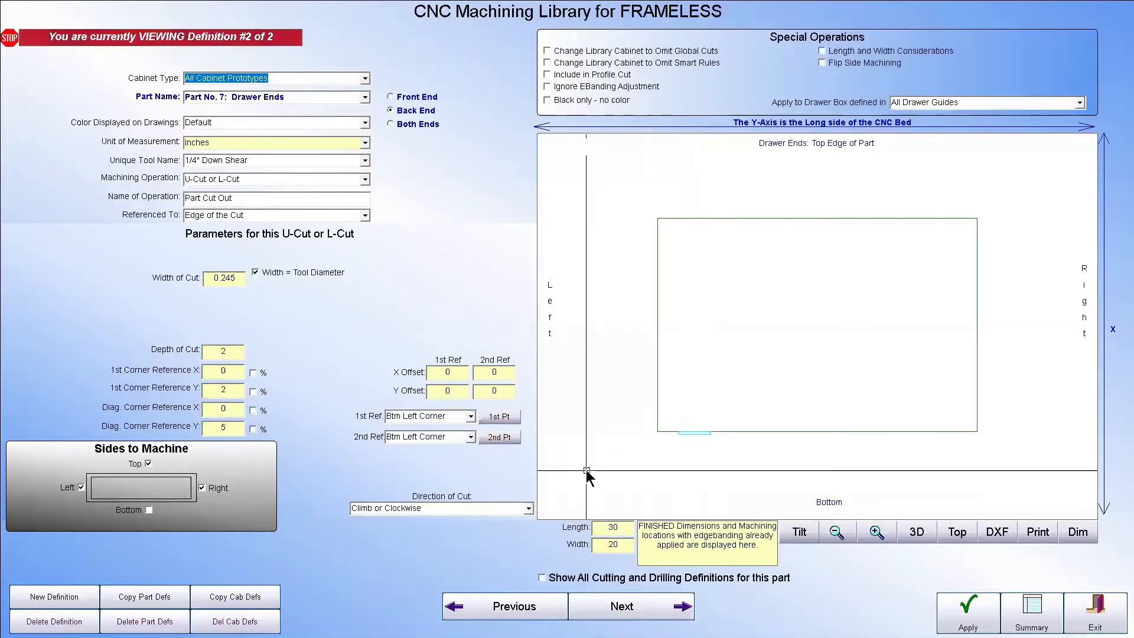
{"action": "left_click", "coordinate": [710, 420]}
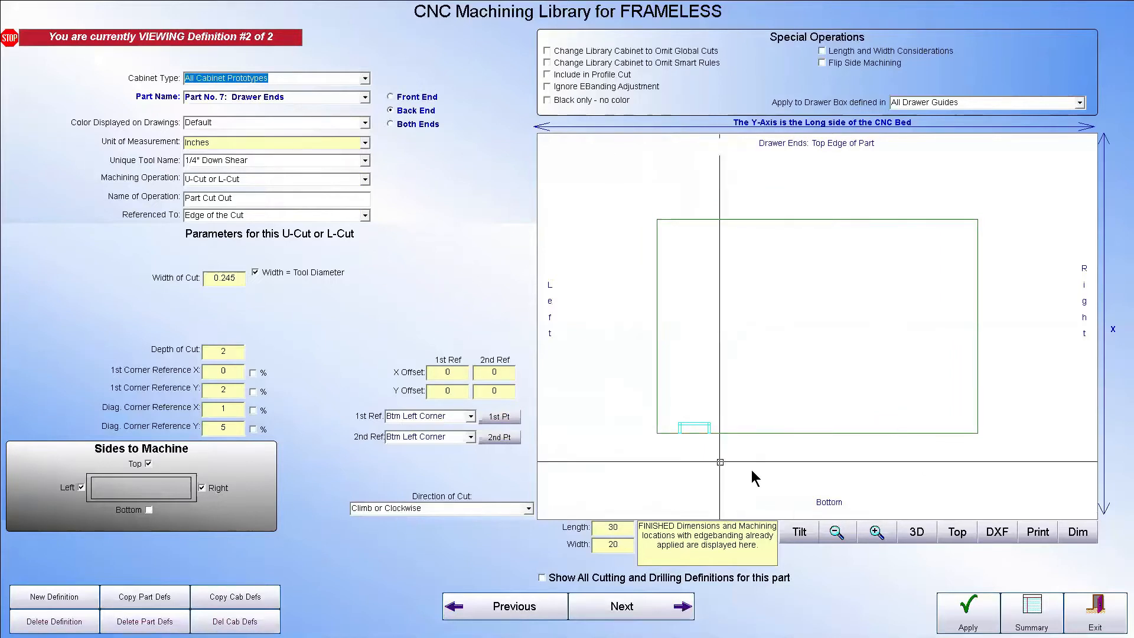
Change the displayed drawer end's dimensions to a length of 16 and a width of 5 inches
{"action": "mouse_move", "coordinate": [649, 561]}
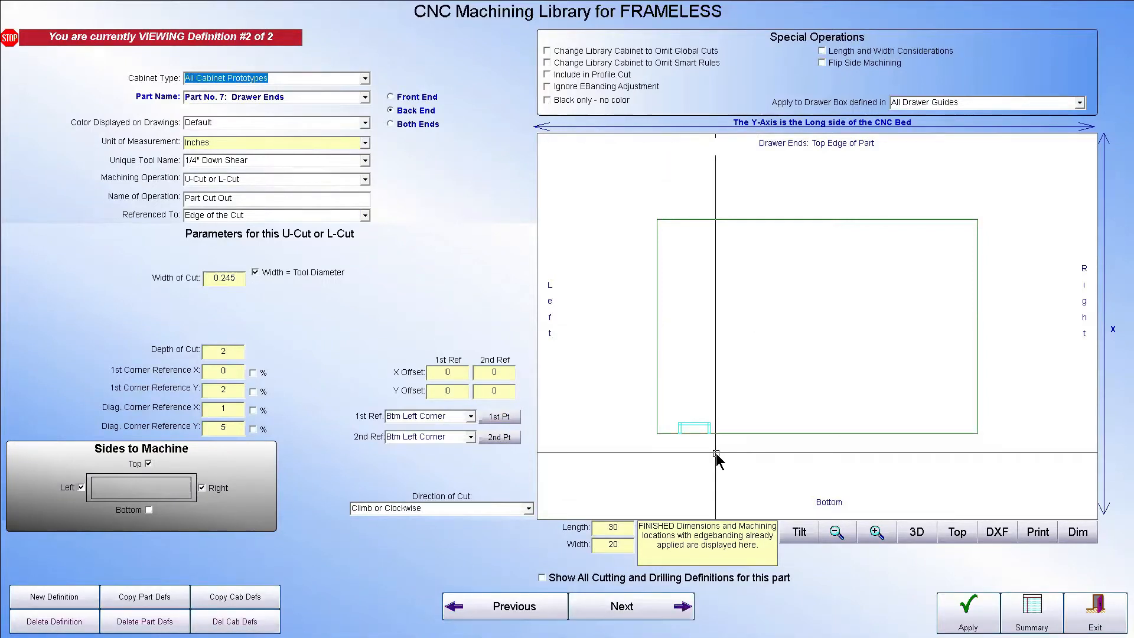
{"action": "left_click", "coordinate": [620, 546]}
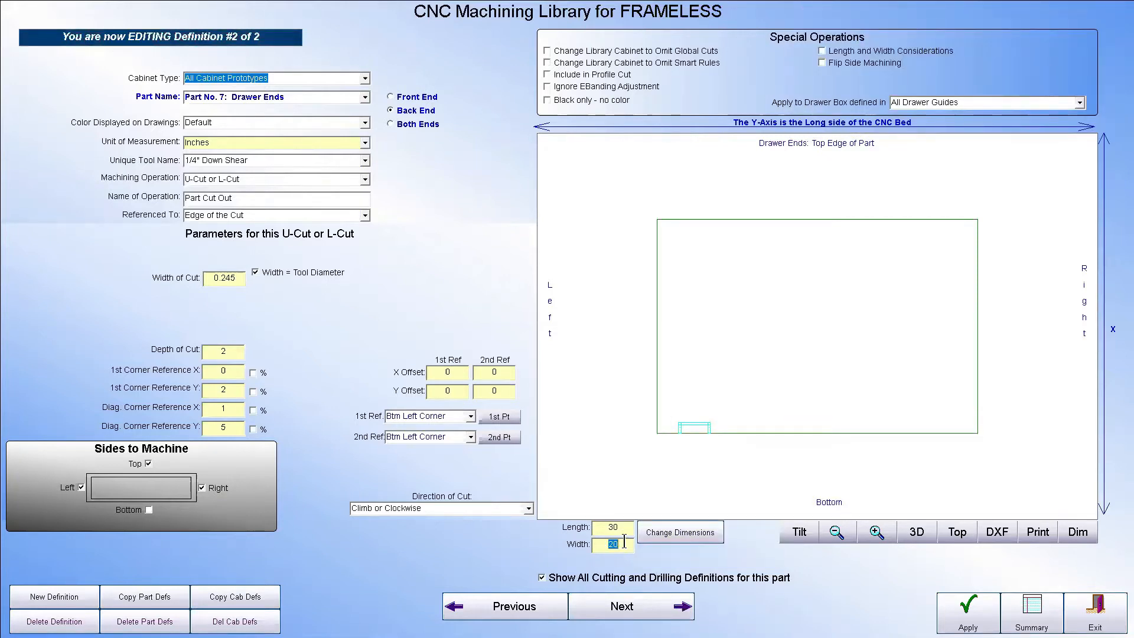
{"action": "type", "text": "5"}
{"action": "left_click", "coordinate": [625, 530]}
{"action": "type", "text": "16"}
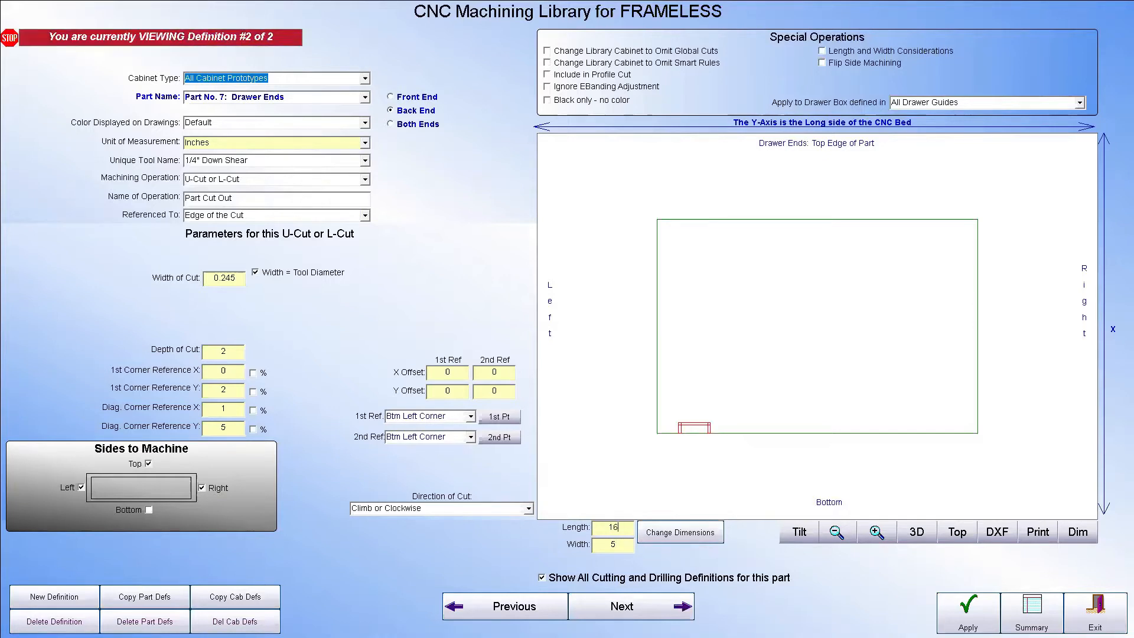
{"action": "left_click", "coordinate": [697, 535]}
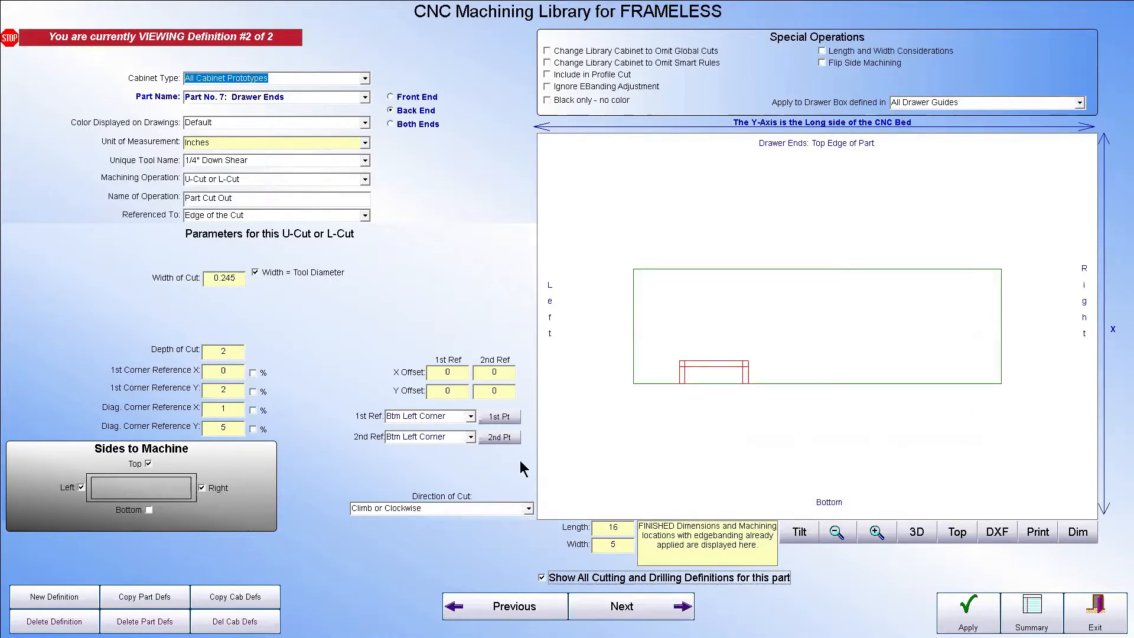
Move the U-cut's diagonal corner to about X 1, Y 4 and restrict the cut to UNDERMOUNT drawer guides
{"action": "left_click", "coordinate": [484, 436]}
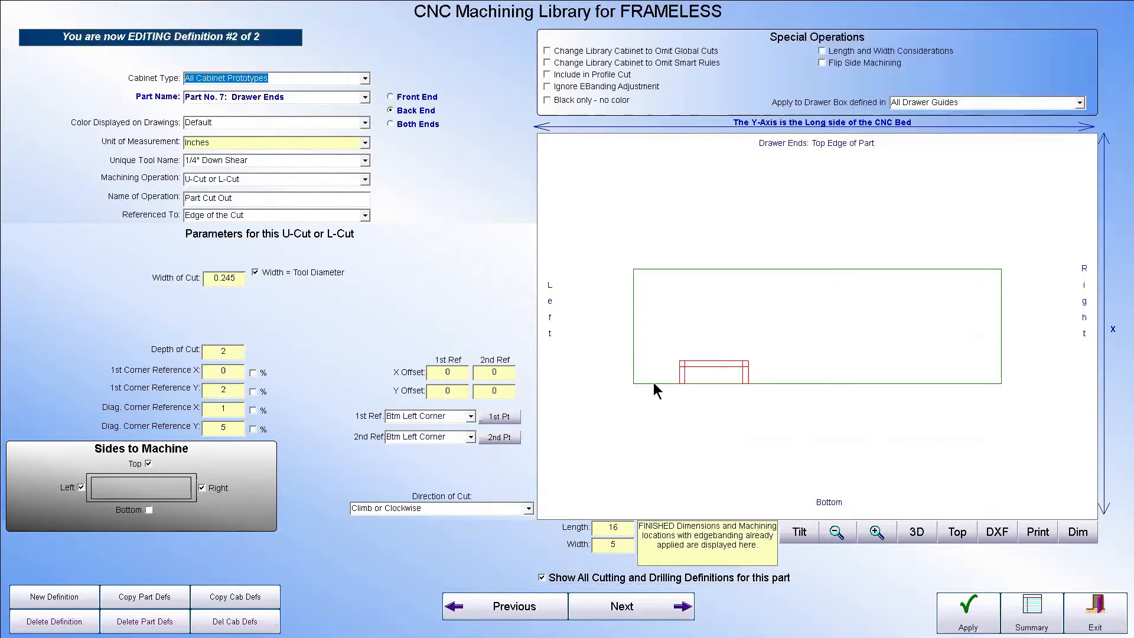
{"action": "left_click", "coordinate": [725, 359]}
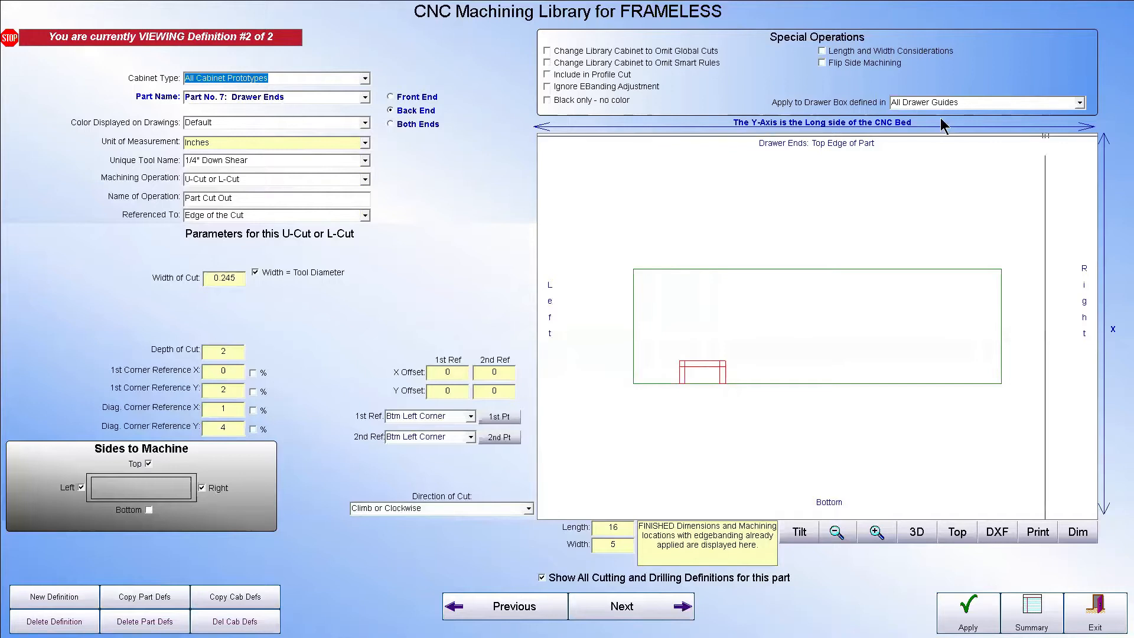
{"action": "left_click", "coordinate": [1080, 103]}
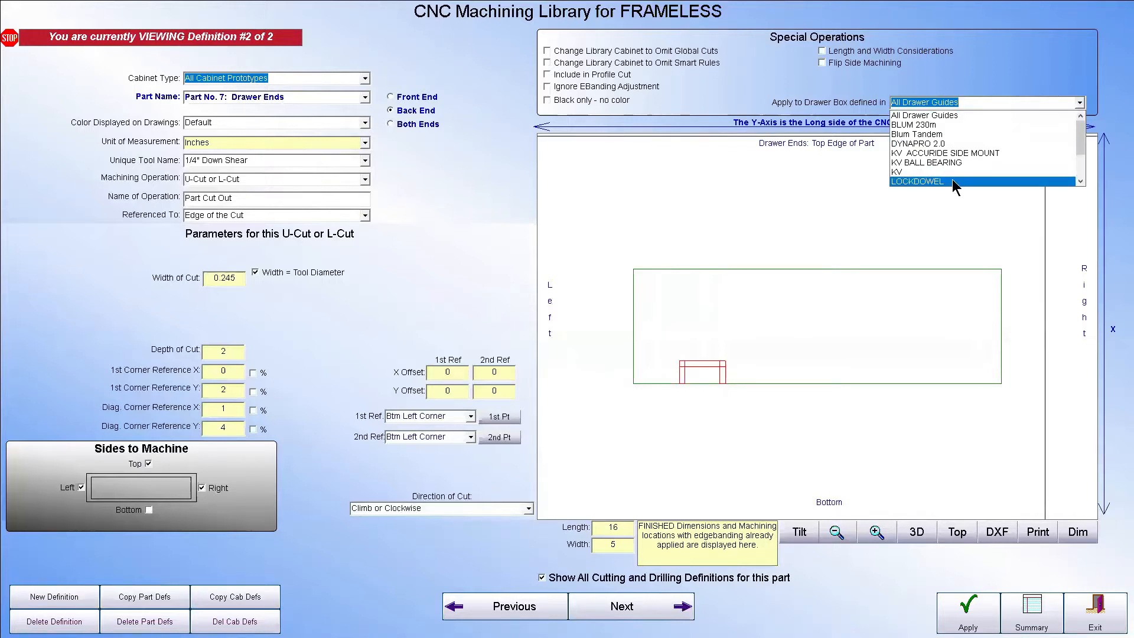
{"action": "left_click", "coordinate": [1078, 164]}
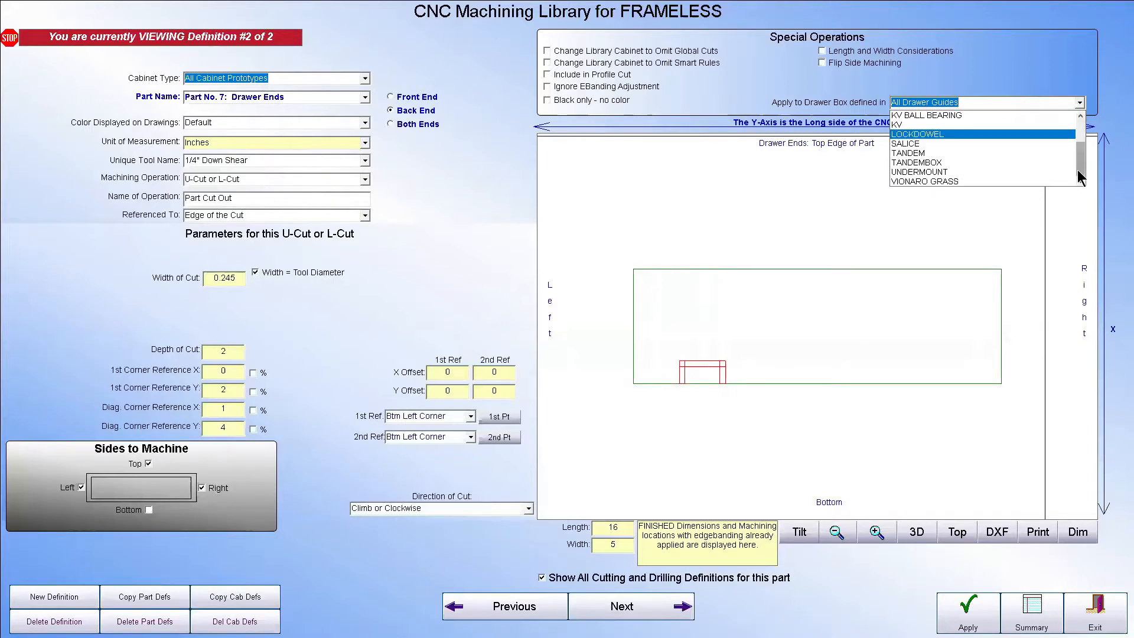
{"action": "left_click", "coordinate": [924, 172]}
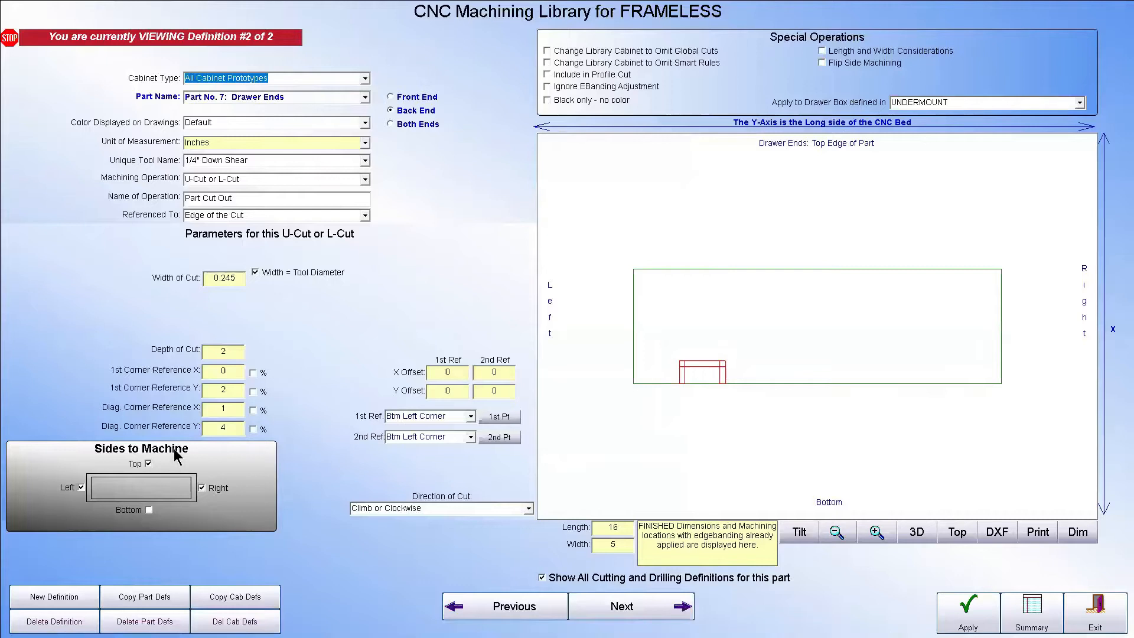
Add a new U-cut definition for the drawer ends with both references set to Btm Right Corner, and apply it
{"action": "left_click", "coordinate": [51, 598]}
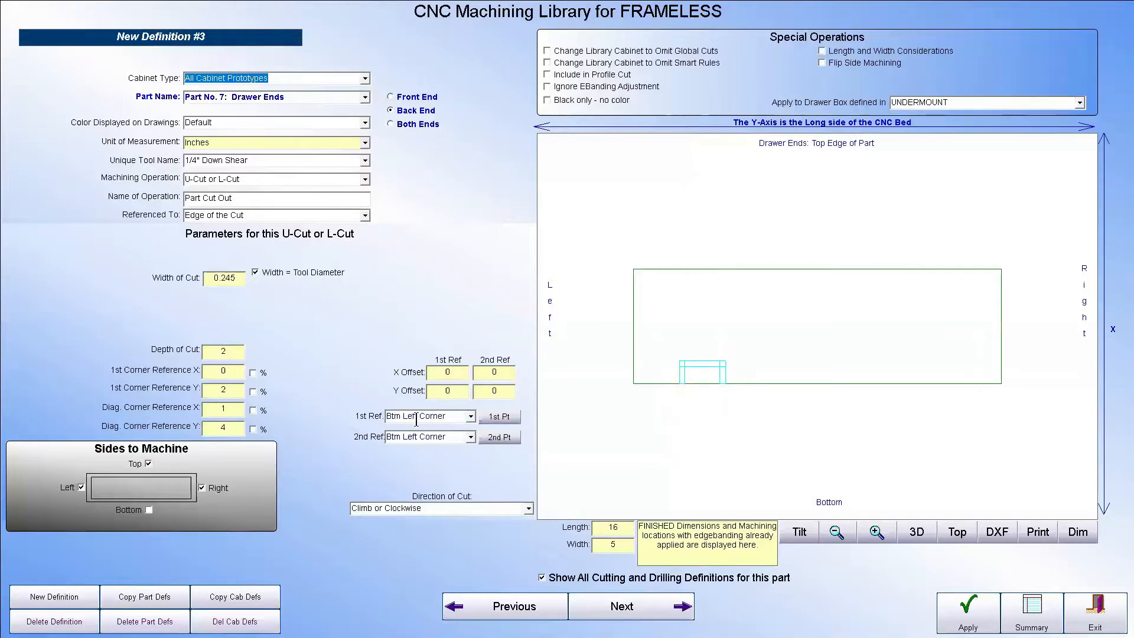
{"action": "left_click", "coordinate": [470, 417]}
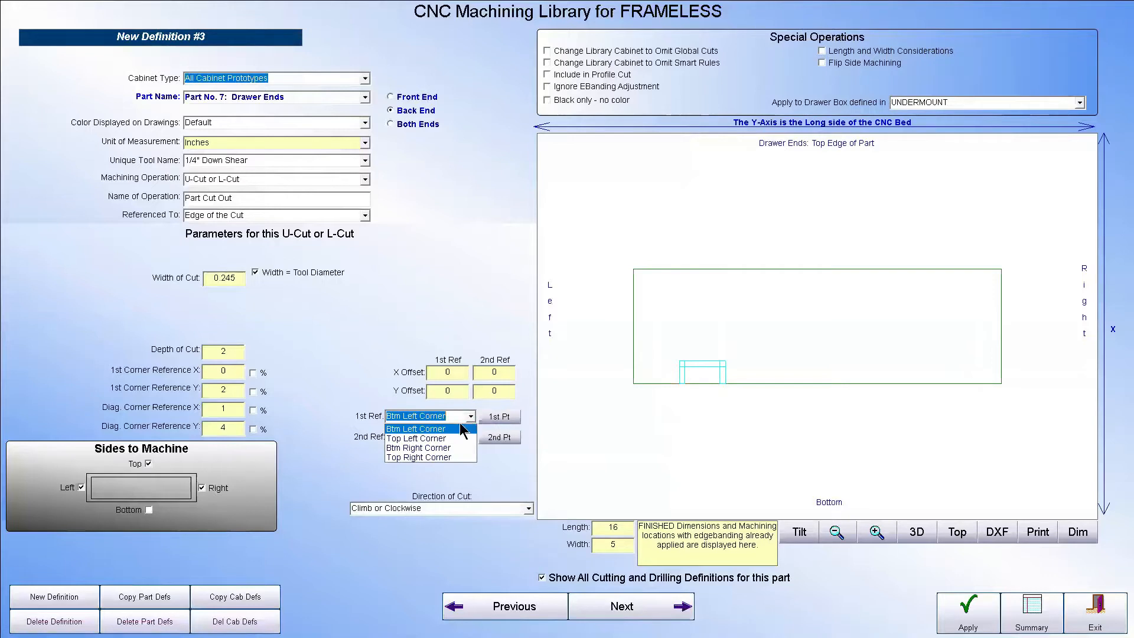
{"action": "left_click", "coordinate": [452, 449]}
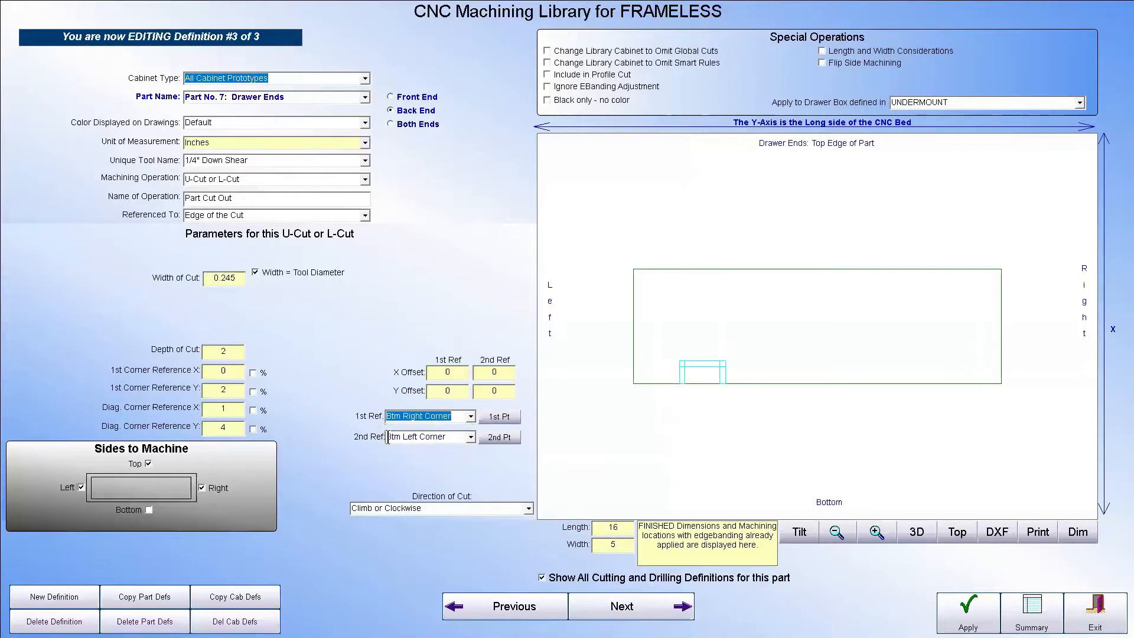
{"action": "left_click", "coordinate": [471, 437]}
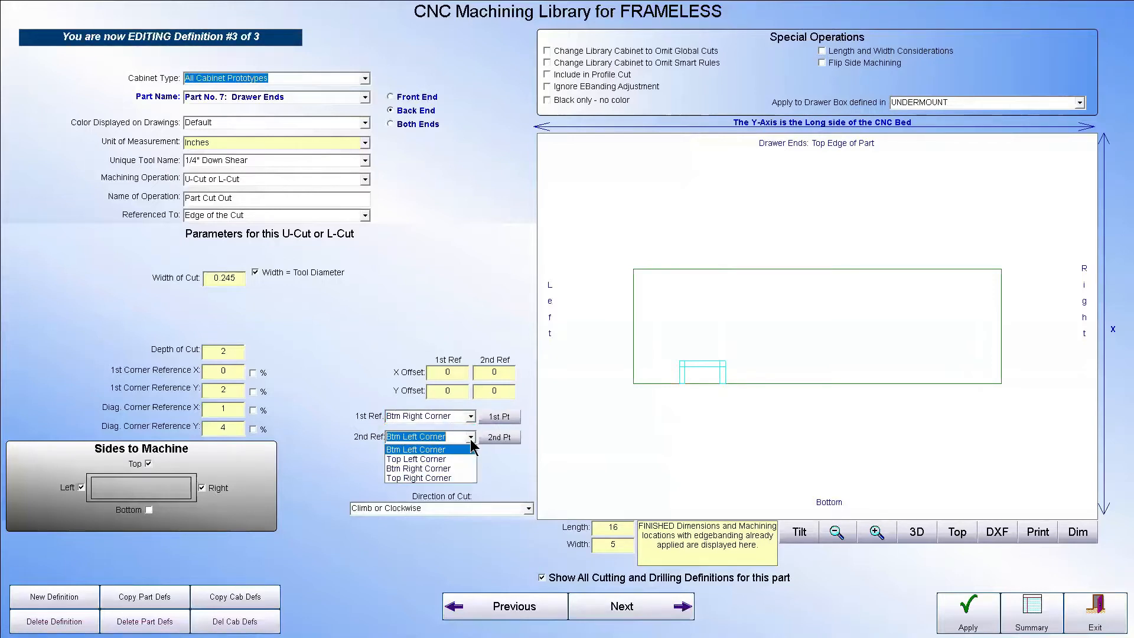
{"action": "left_click", "coordinate": [447, 469]}
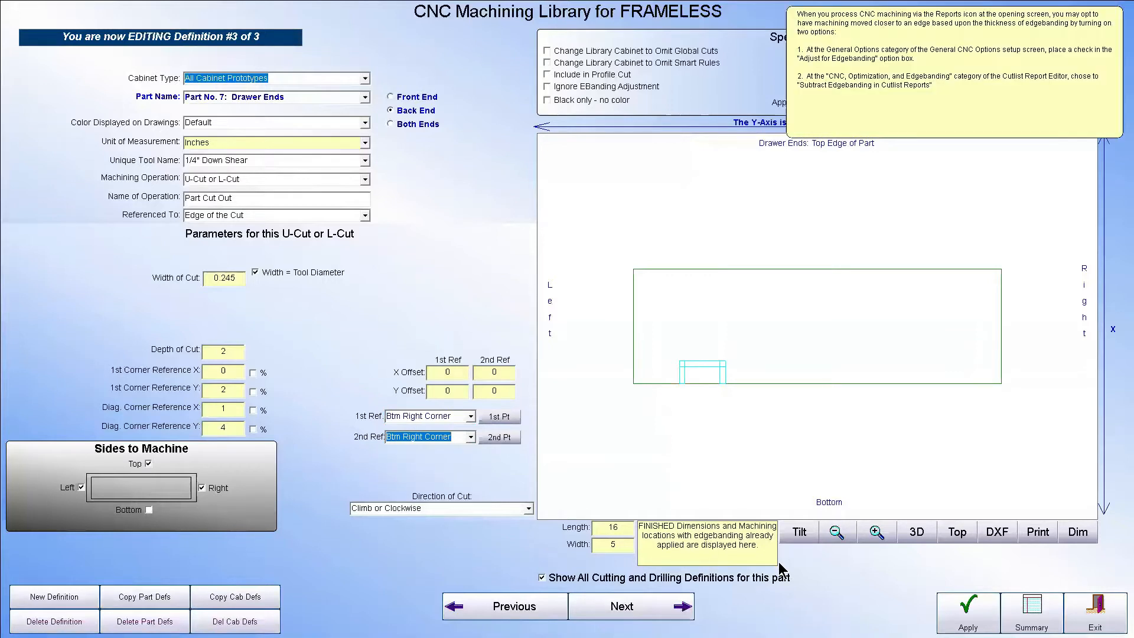
{"action": "left_click", "coordinate": [972, 611]}
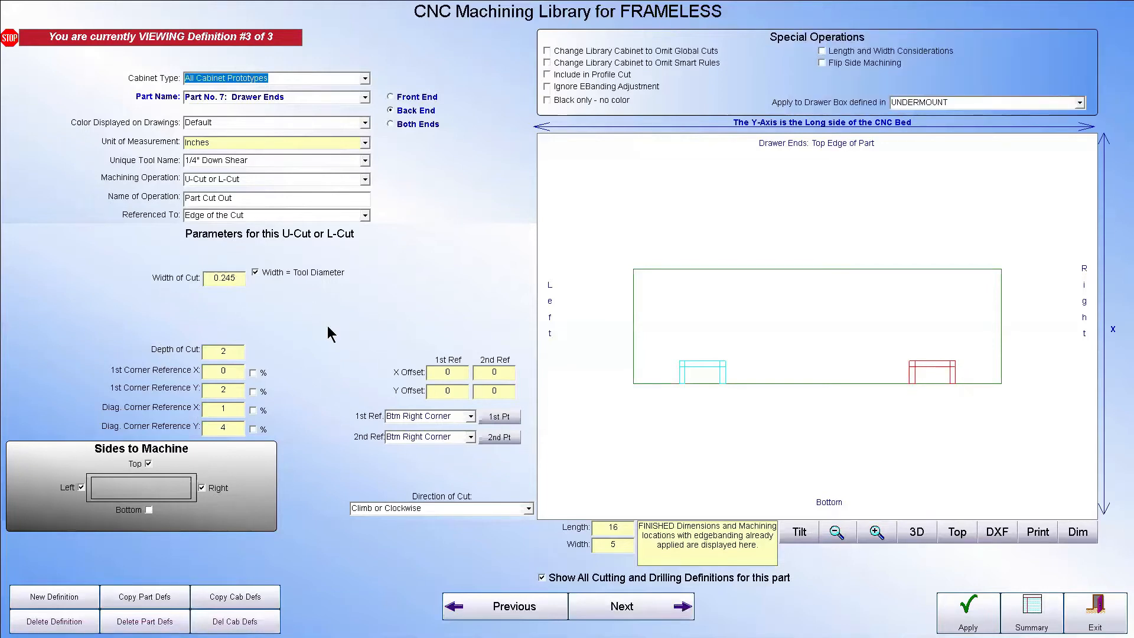
Examine the left-side notch's definition and the drawer box types its machining can be restricted to
{"action": "left_click", "coordinate": [716, 372]}
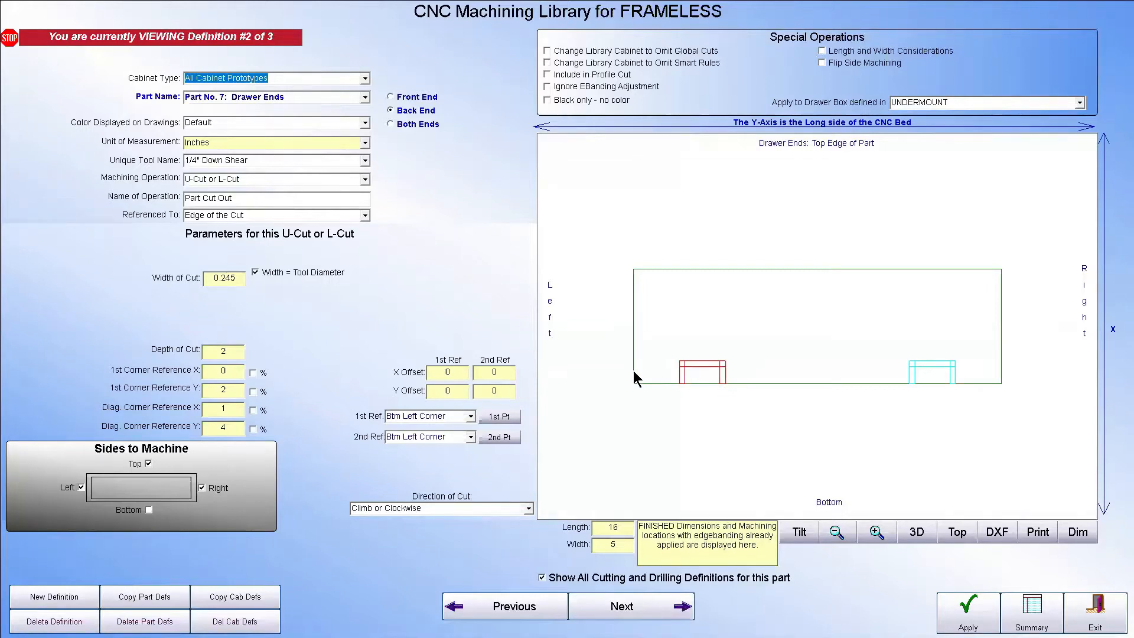
{"action": "mouse_move", "coordinate": [259, 377]}
{"action": "left_click", "coordinate": [1080, 103]}
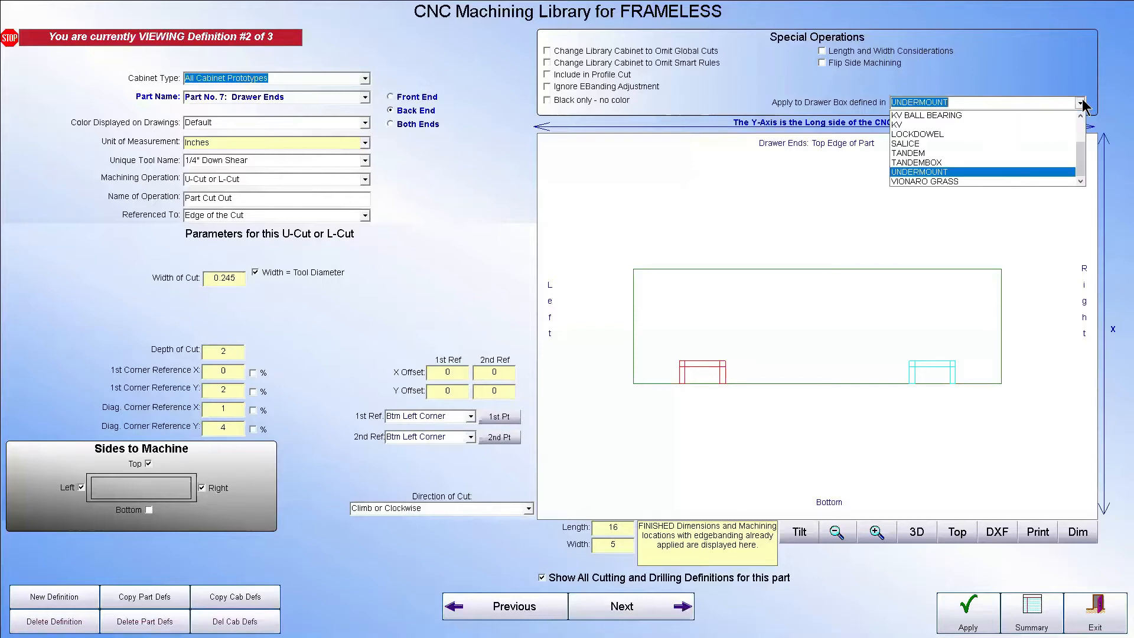
{"action": "left_click", "coordinate": [1080, 103]}
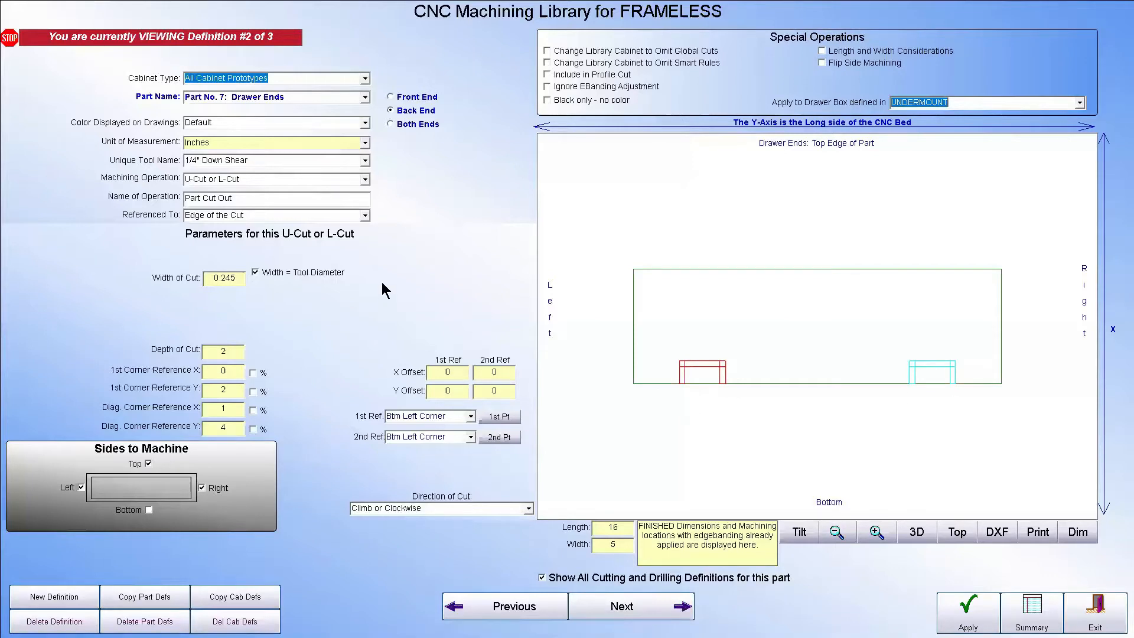
{"action": "left_click", "coordinate": [365, 97]}
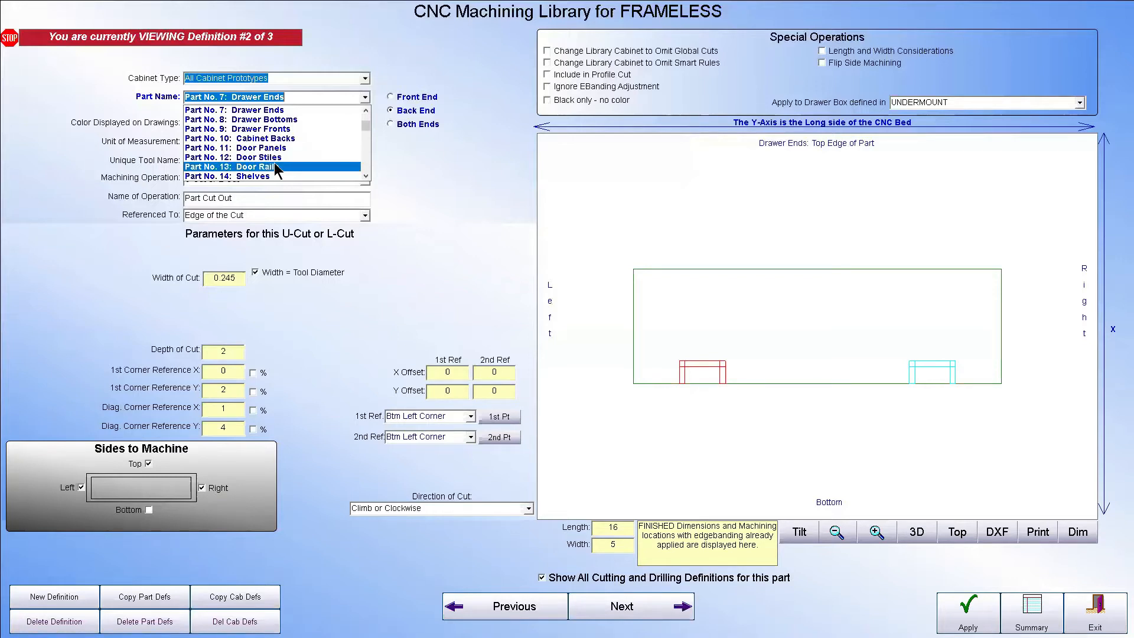
{"action": "left_click", "coordinate": [275, 165]}
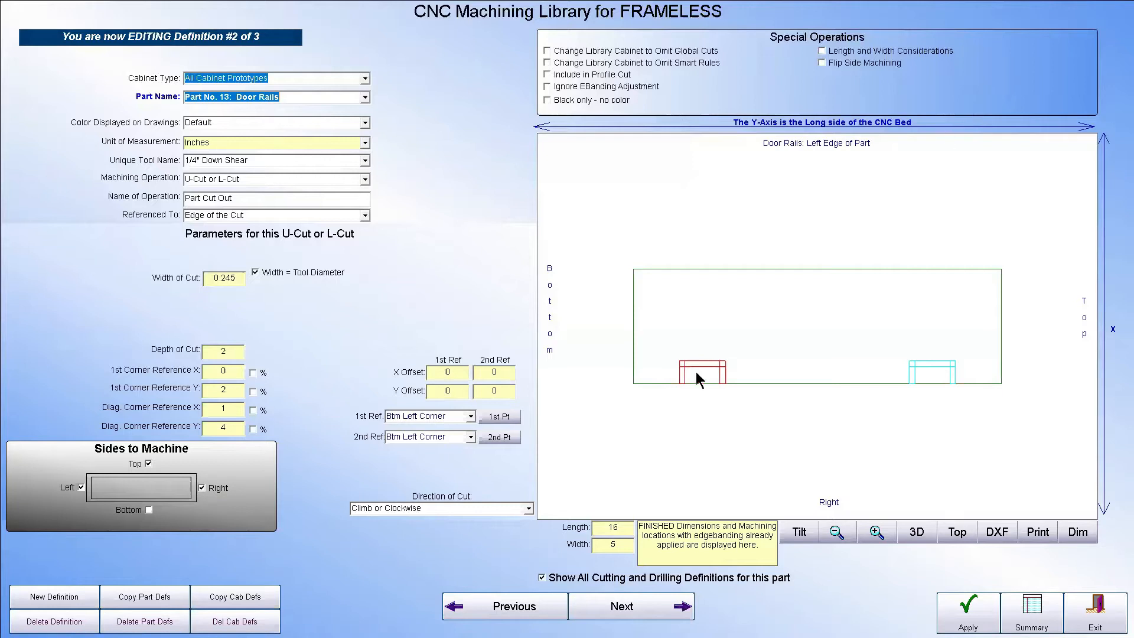
{"action": "left_click", "coordinate": [365, 98]}
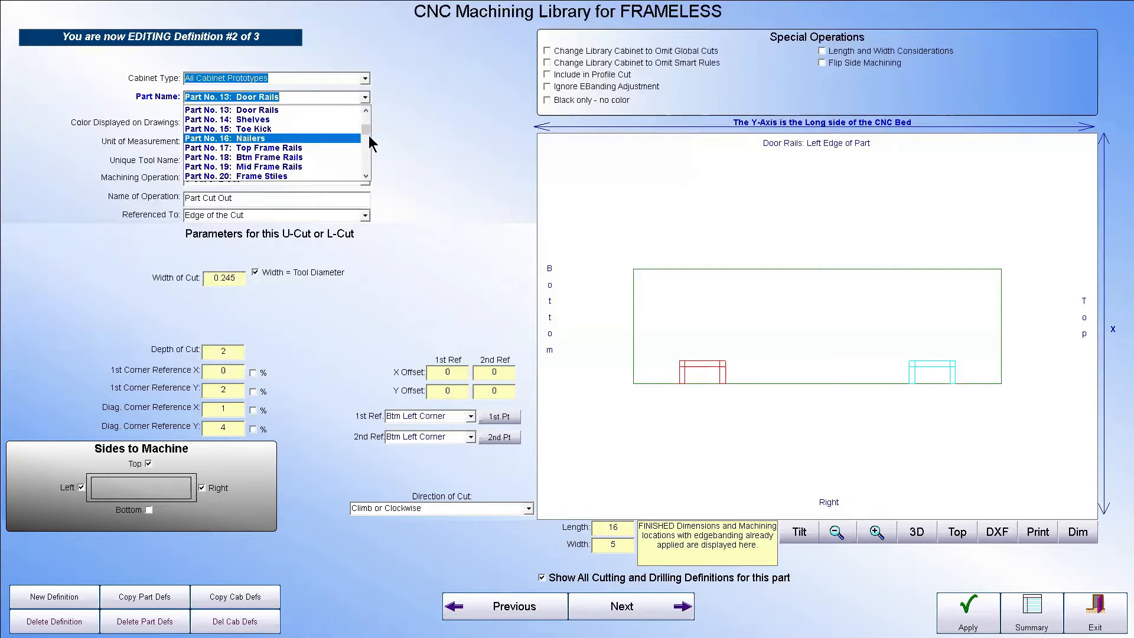
{"action": "left_click_drag", "start_coordinate": [368, 135], "coordinate": [367, 113]}
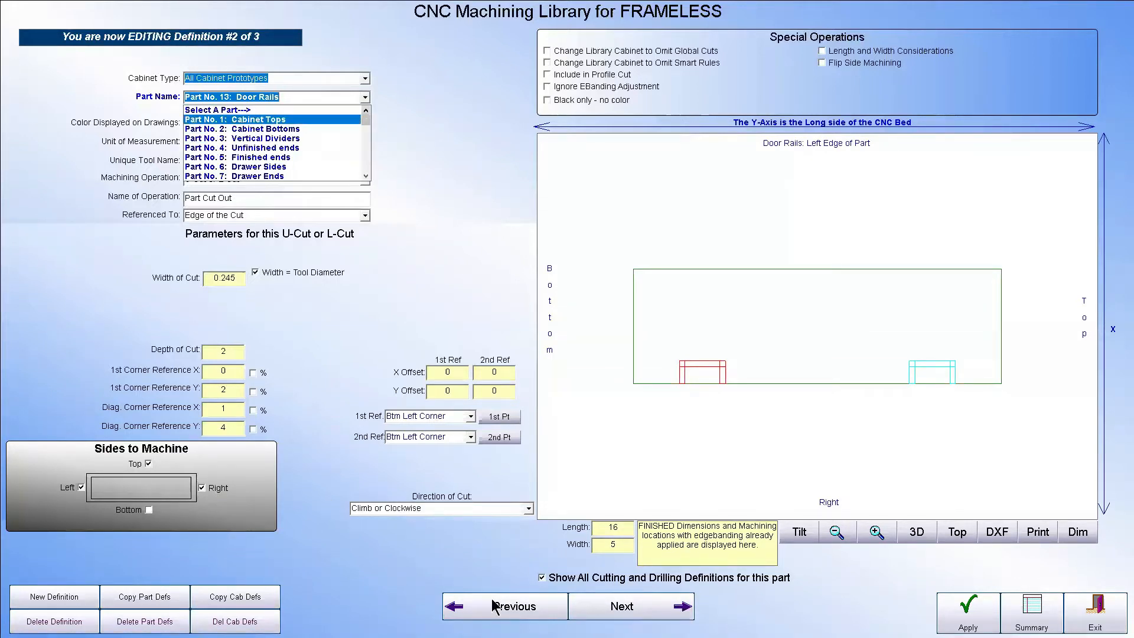
Create a new machining definition and assign it to Part No. 11: Door Panels
{"action": "left_click", "coordinate": [43, 600]}
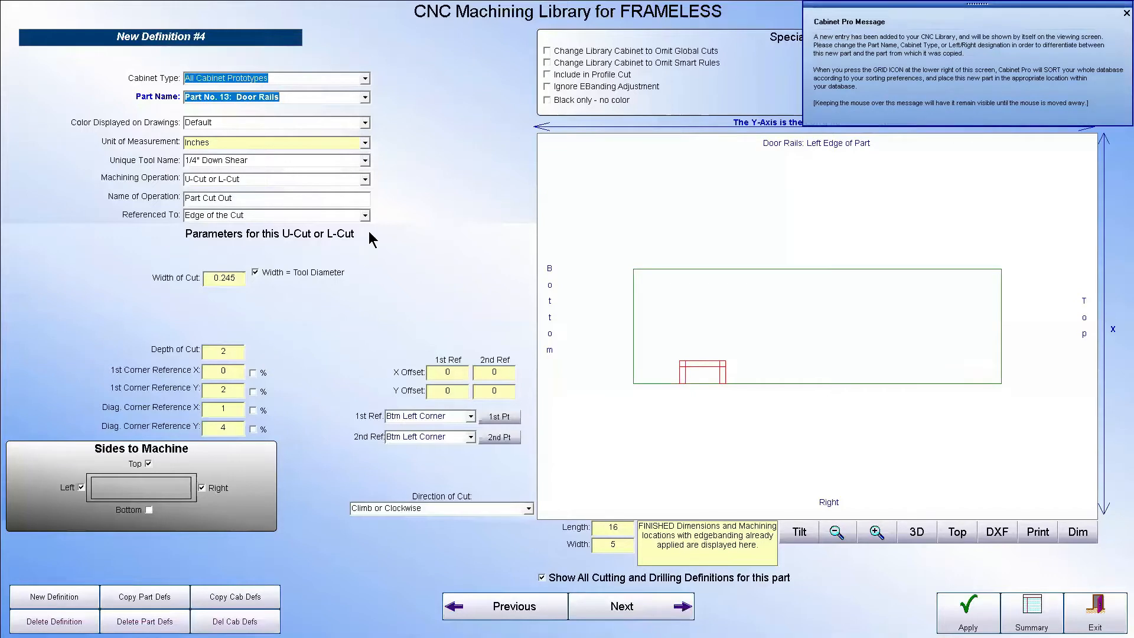
{"action": "left_click", "coordinate": [364, 98]}
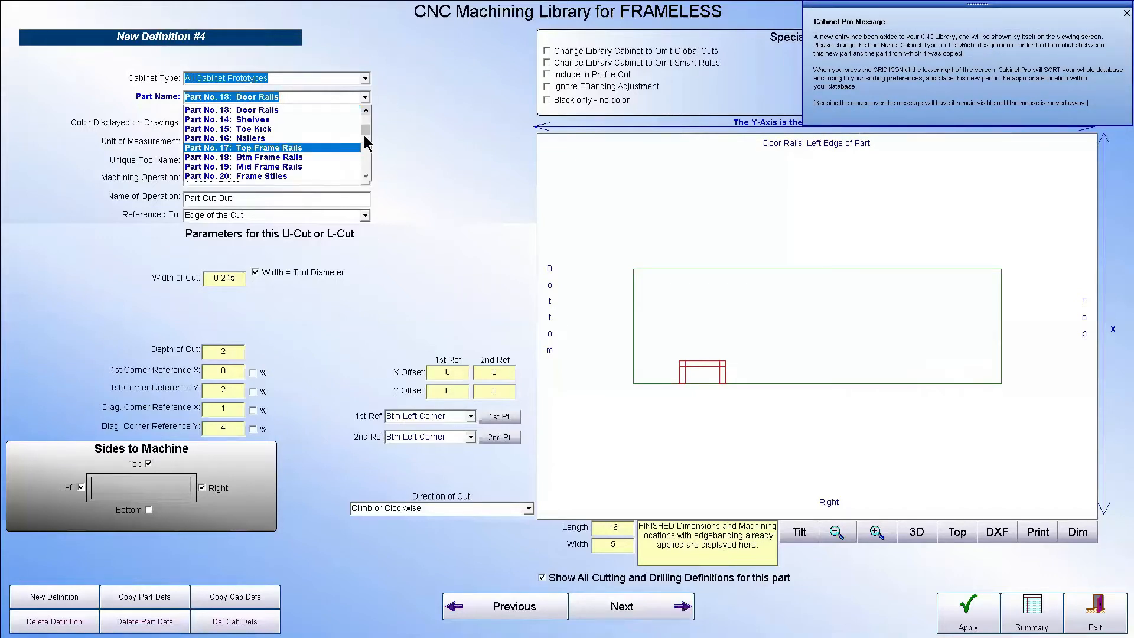
{"action": "left_click_drag", "start_coordinate": [364, 133], "coordinate": [369, 111]}
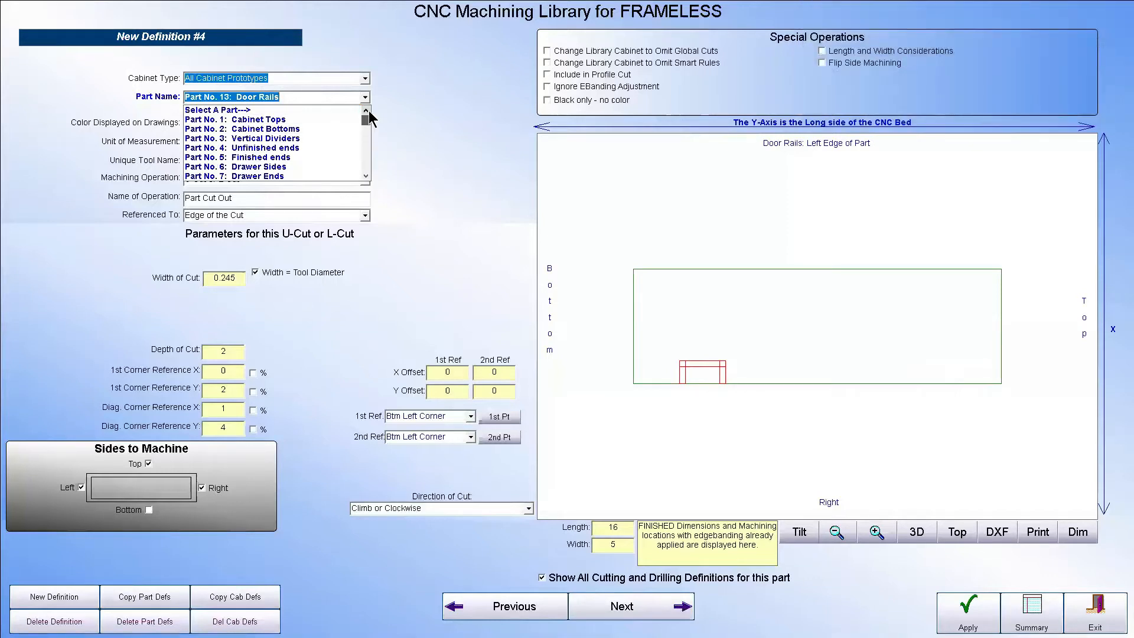
{"action": "left_click", "coordinate": [365, 163]}
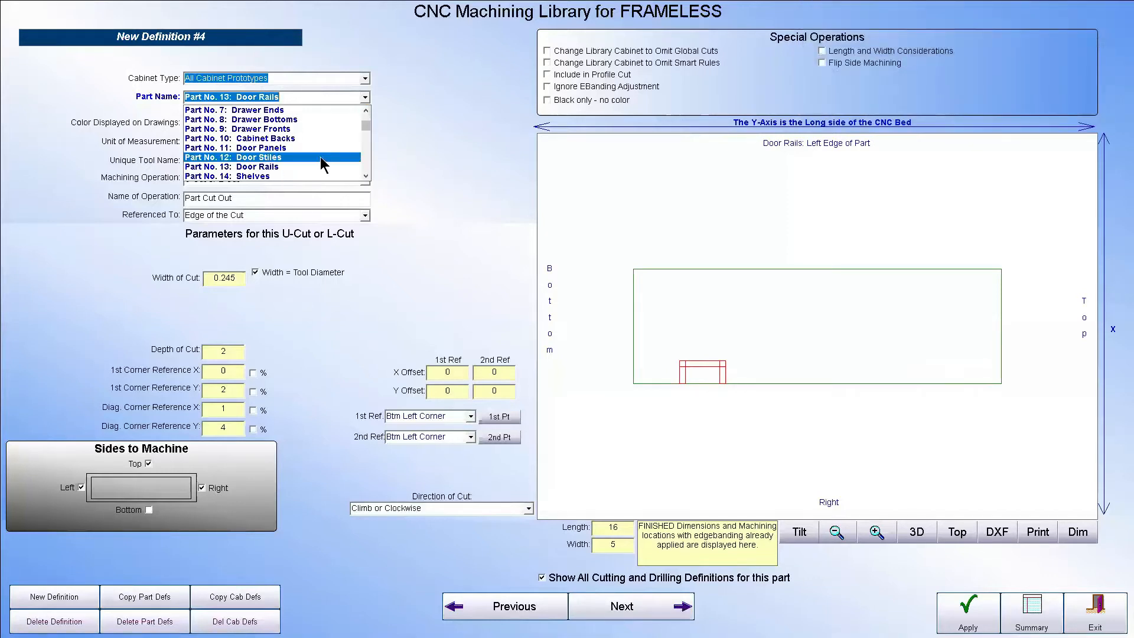
{"action": "left_click", "coordinate": [290, 148]}
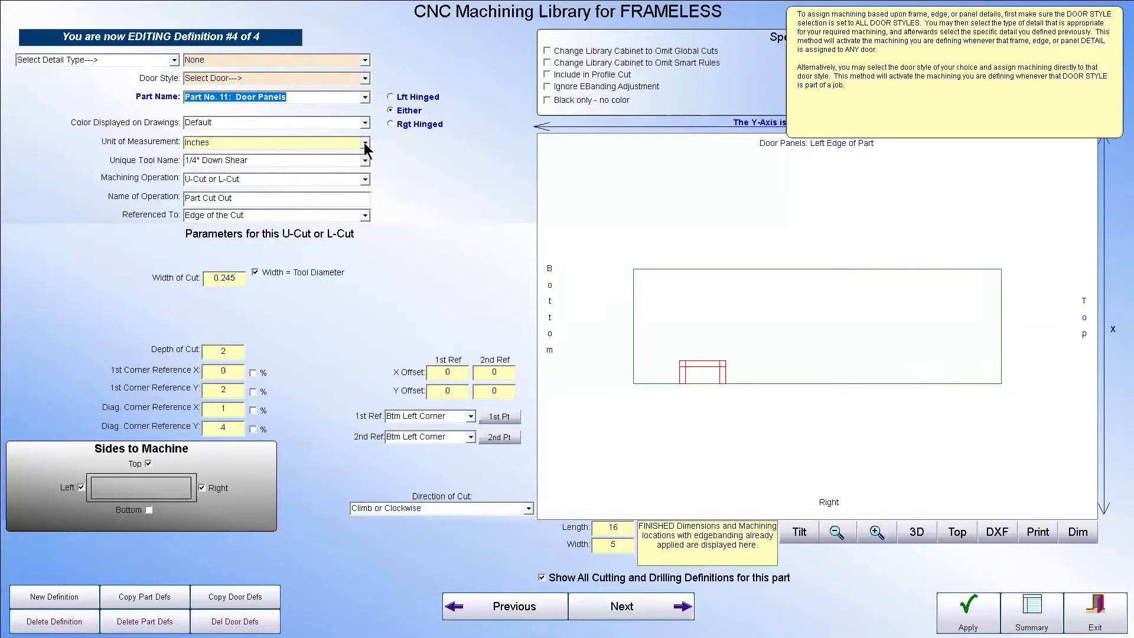
Change the door panel's machining operation to Hole Cut and place its center at about X 1, Y 3
{"action": "left_click", "coordinate": [364, 179]}
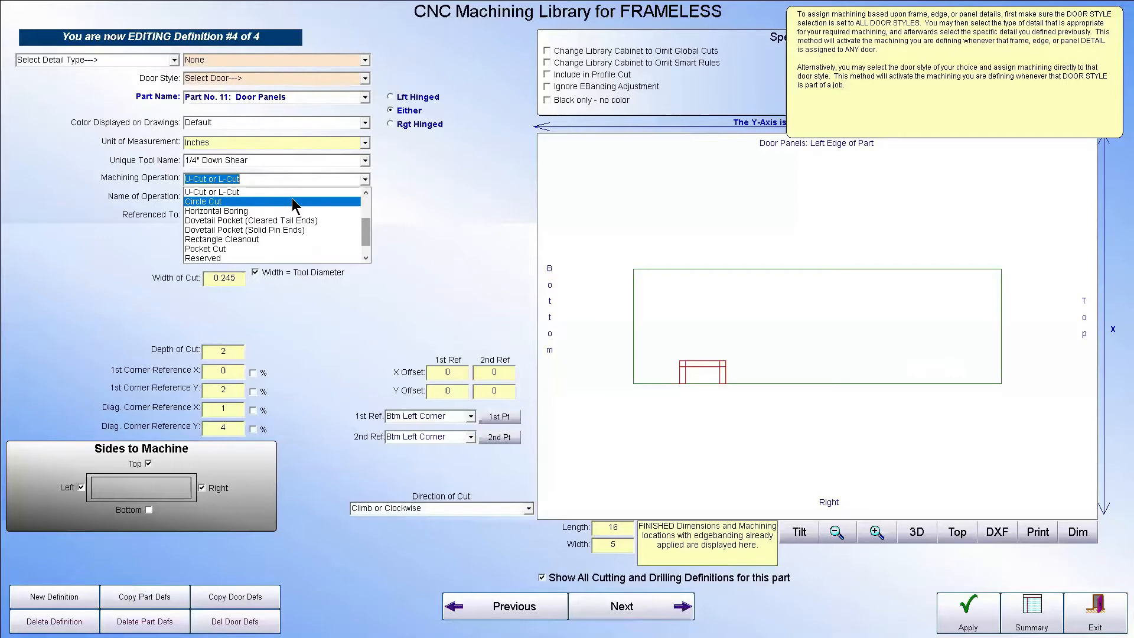
{"action": "left_click", "coordinate": [366, 207]}
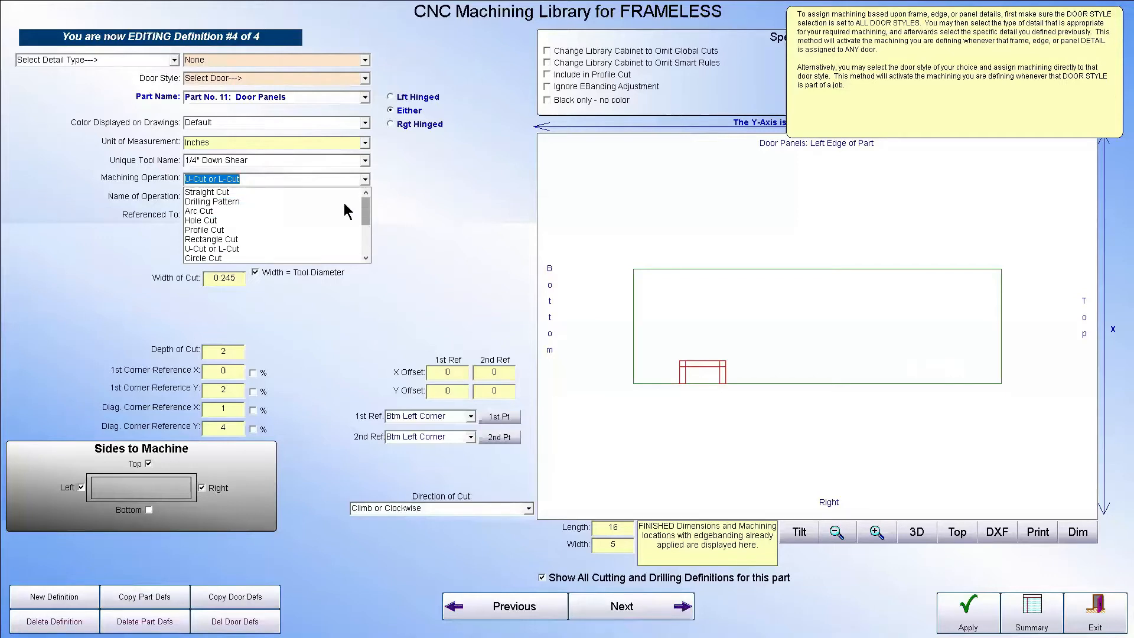
{"action": "left_click", "coordinate": [240, 220]}
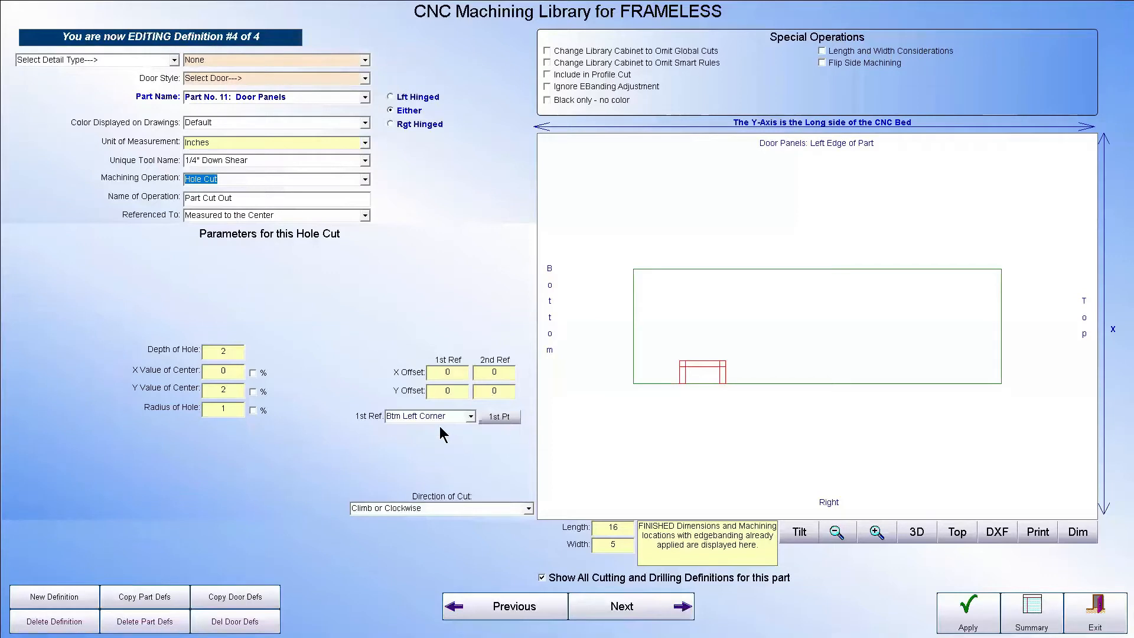
{"action": "left_click", "coordinate": [497, 417]}
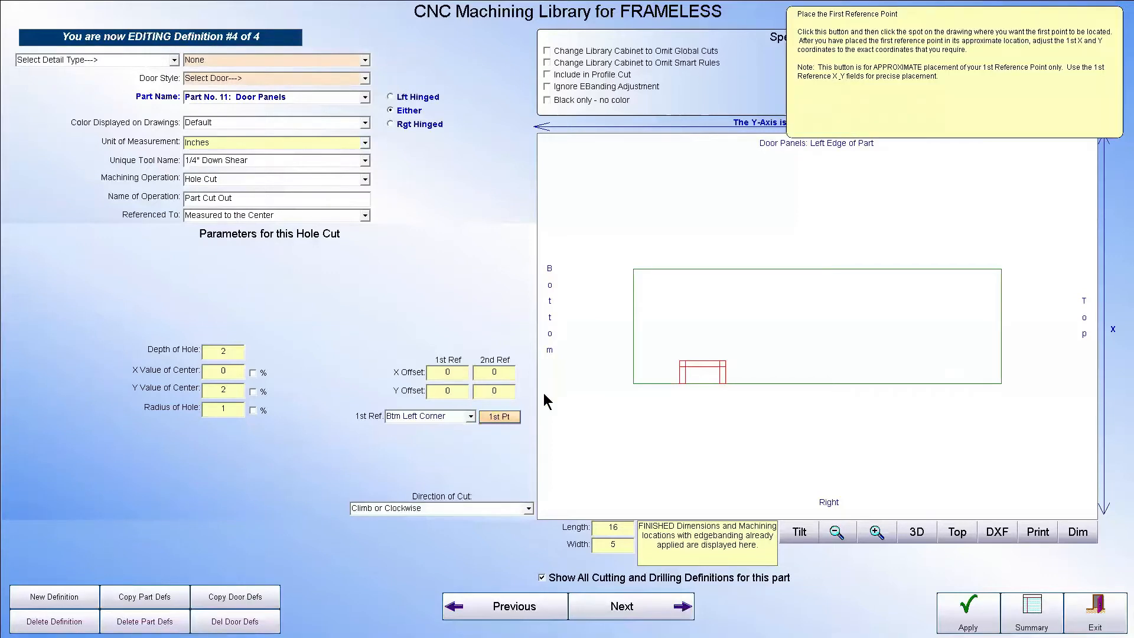
{"action": "left_click", "coordinate": [702, 361]}
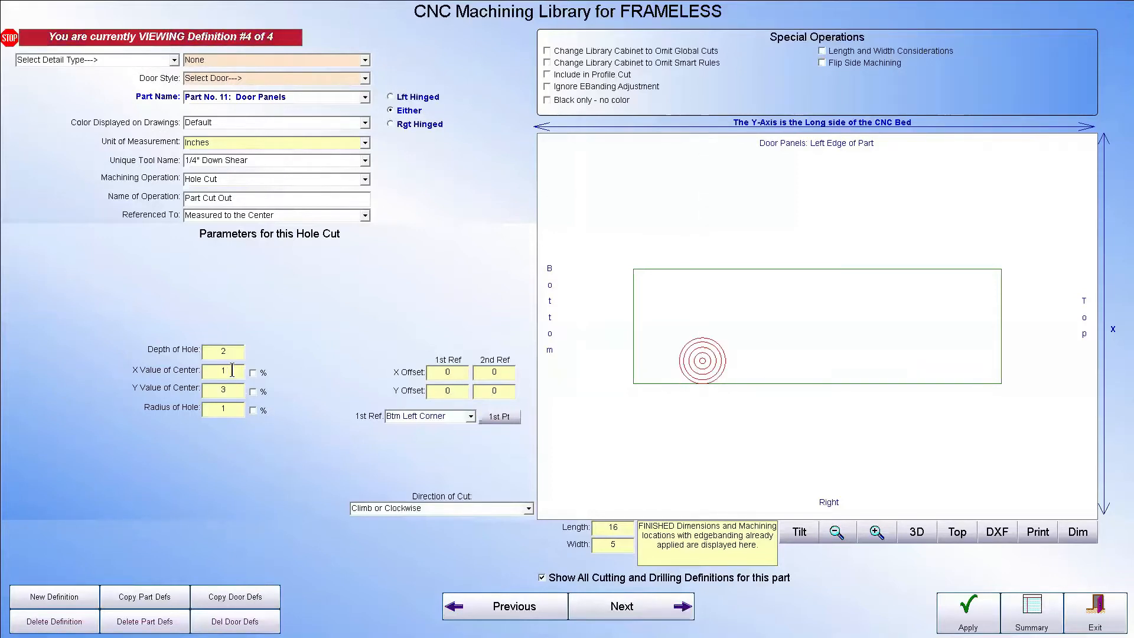
Set the hole's depth to 0.25, apply the change, and examine the cut in the tilted view
{"action": "left_click", "coordinate": [233, 352]}
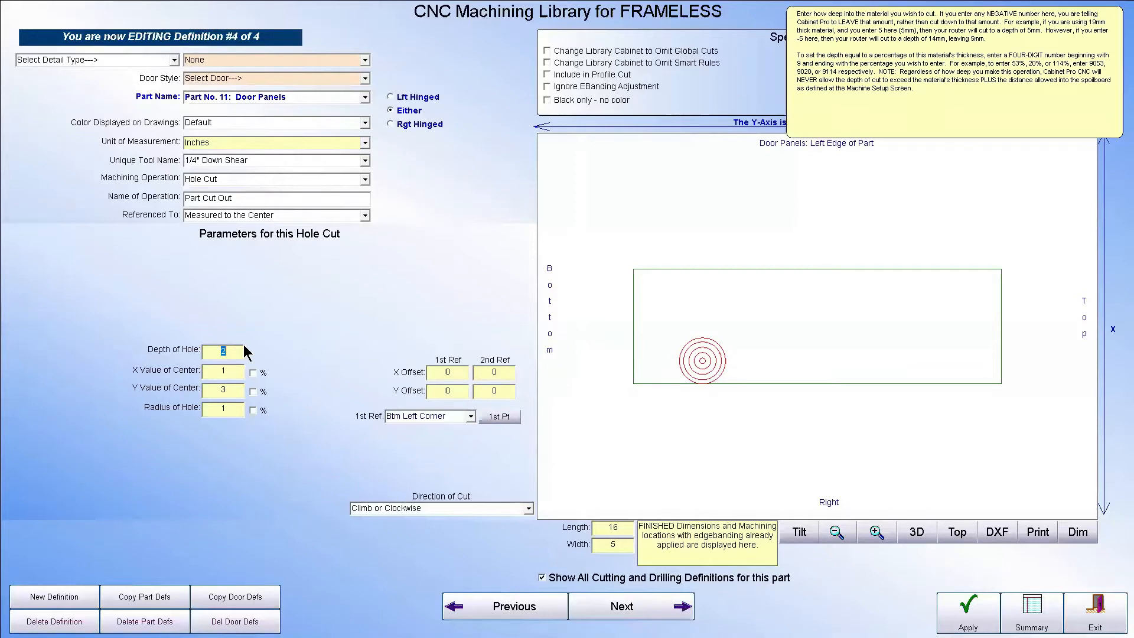
{"action": "key", "text": "BackSpace"}
{"action": "type", "text": ".25"}
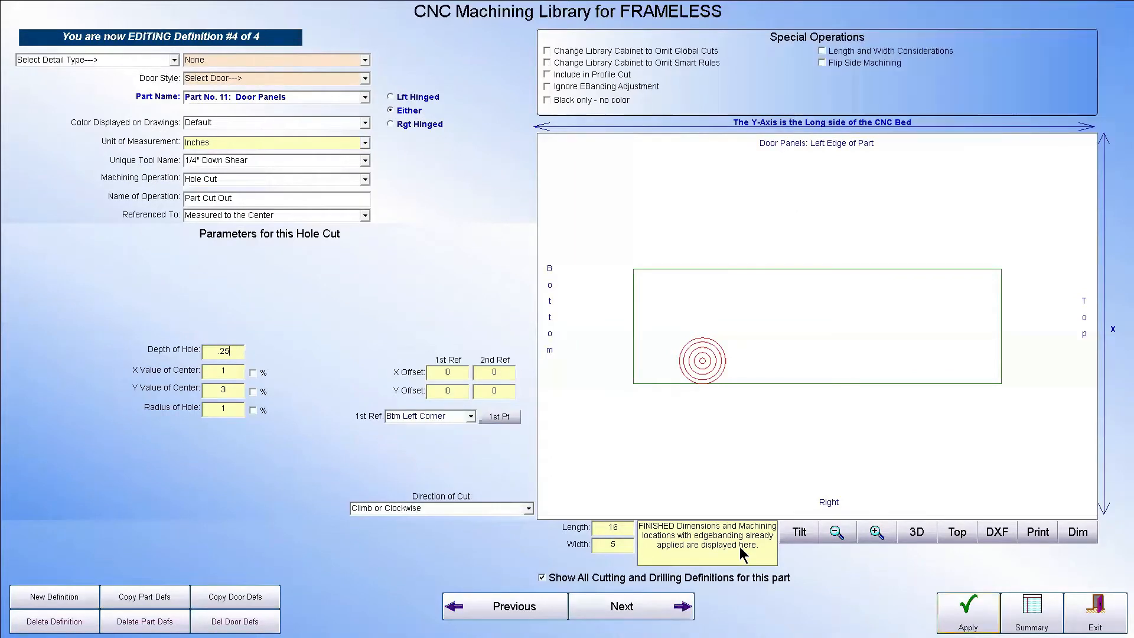
{"action": "left_click", "coordinate": [963, 610]}
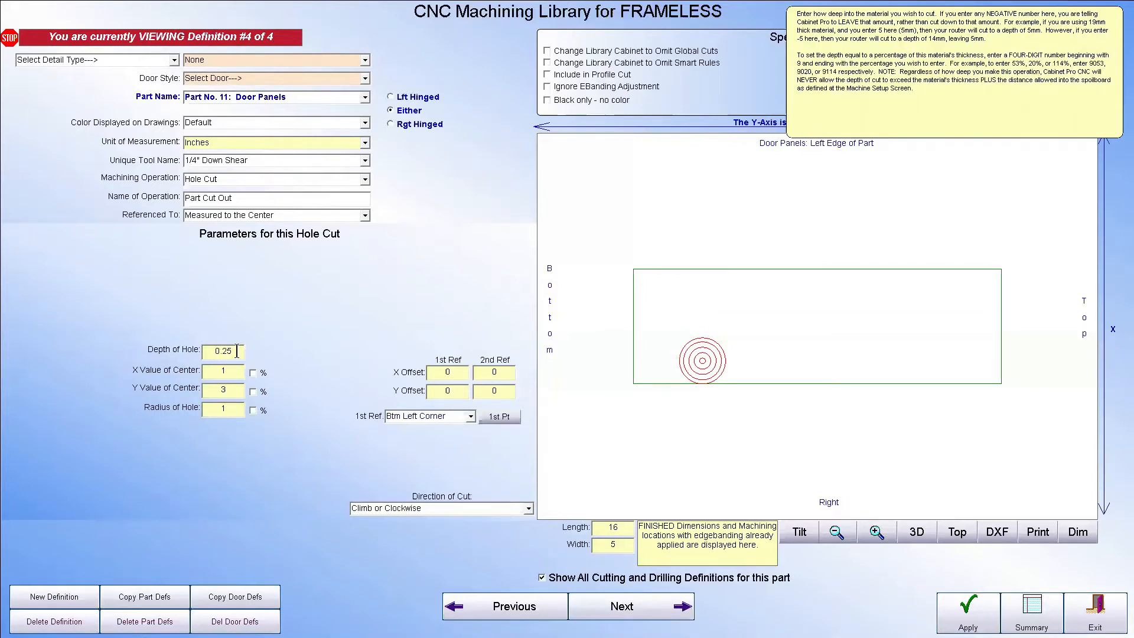
{"action": "left_click", "coordinate": [799, 533]}
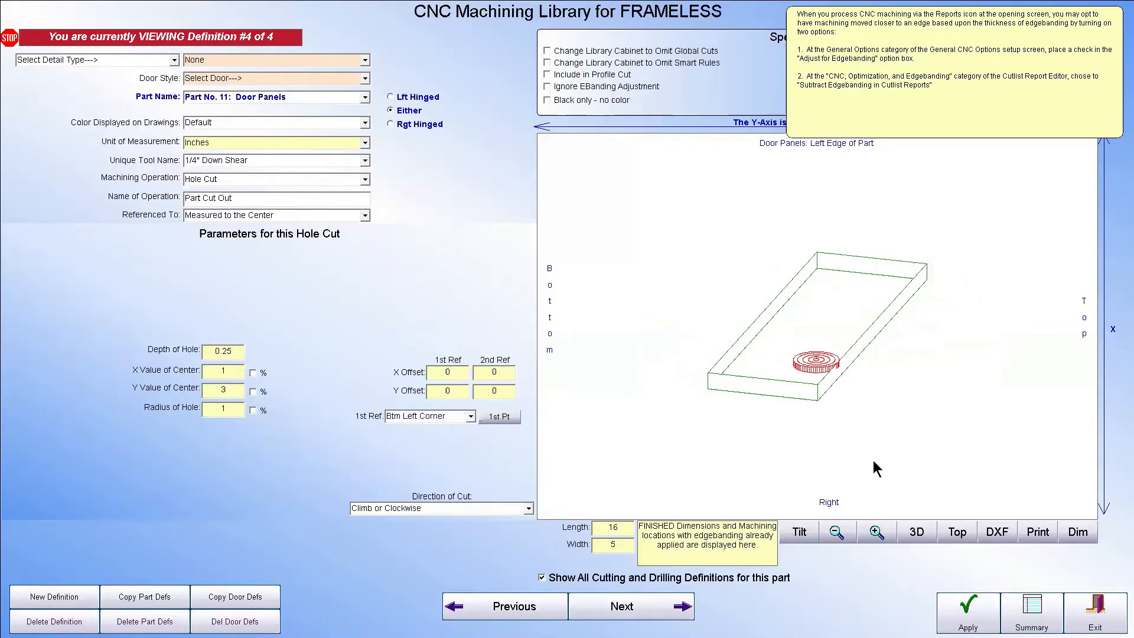
Set the hole's depth to -0.25, apply the change, and inspect the remaining material in the tilted view
{"action": "left_click", "coordinate": [227, 352]}
{"action": "left_click", "coordinate": [221, 355]}
{"action": "type", "text": "-"}
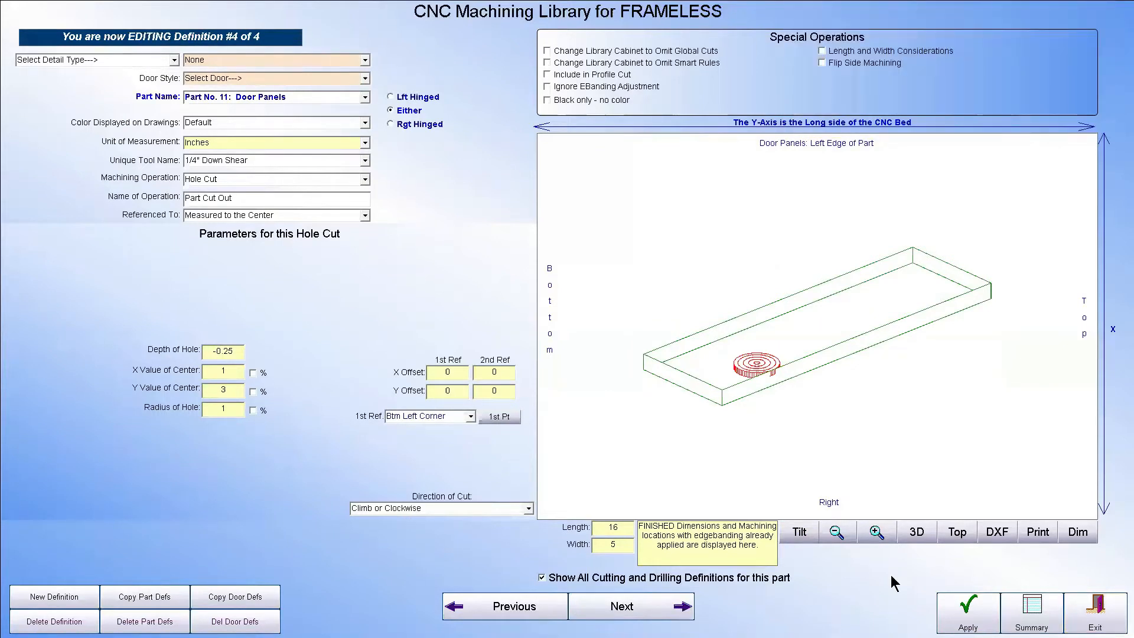
{"action": "left_click", "coordinate": [968, 611]}
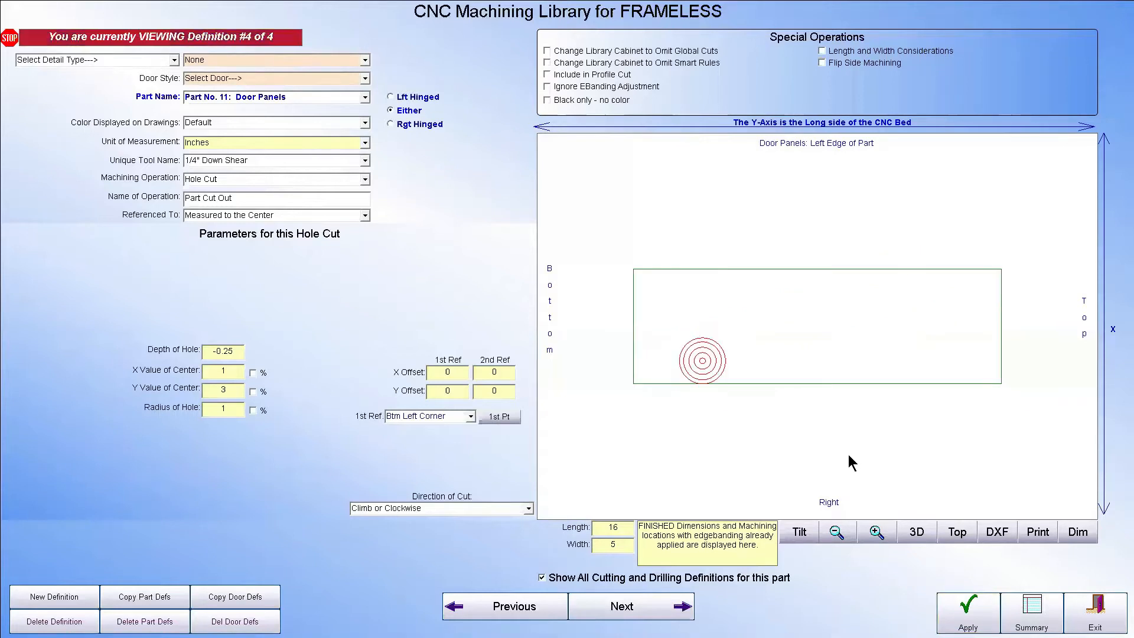
{"action": "left_click", "coordinate": [799, 532]}
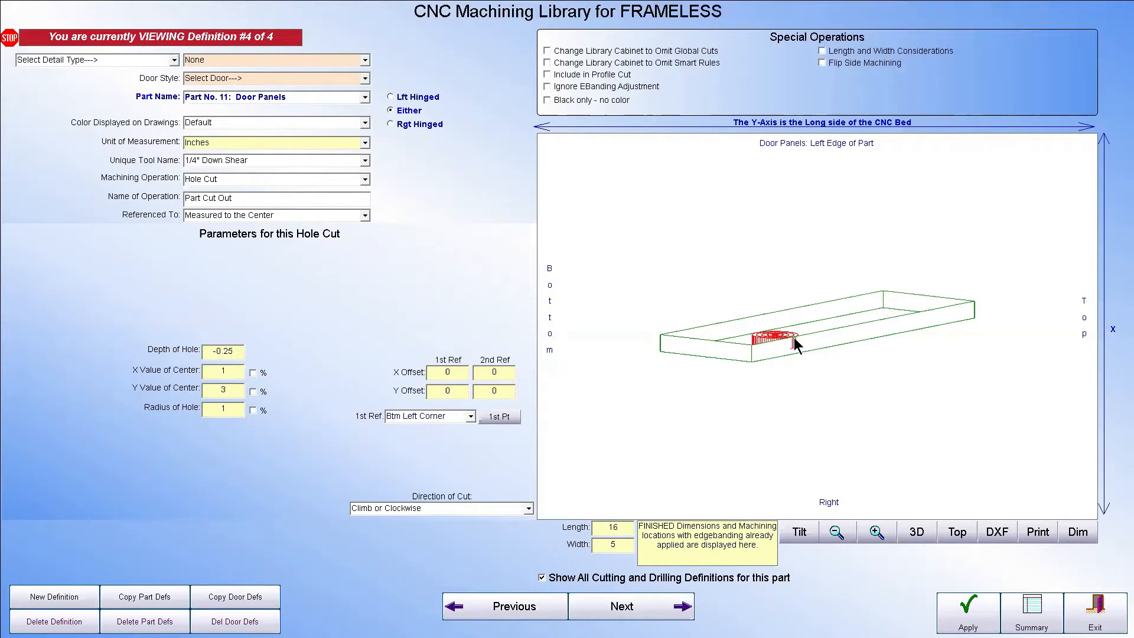
{"action": "left_click", "coordinate": [237, 352]}
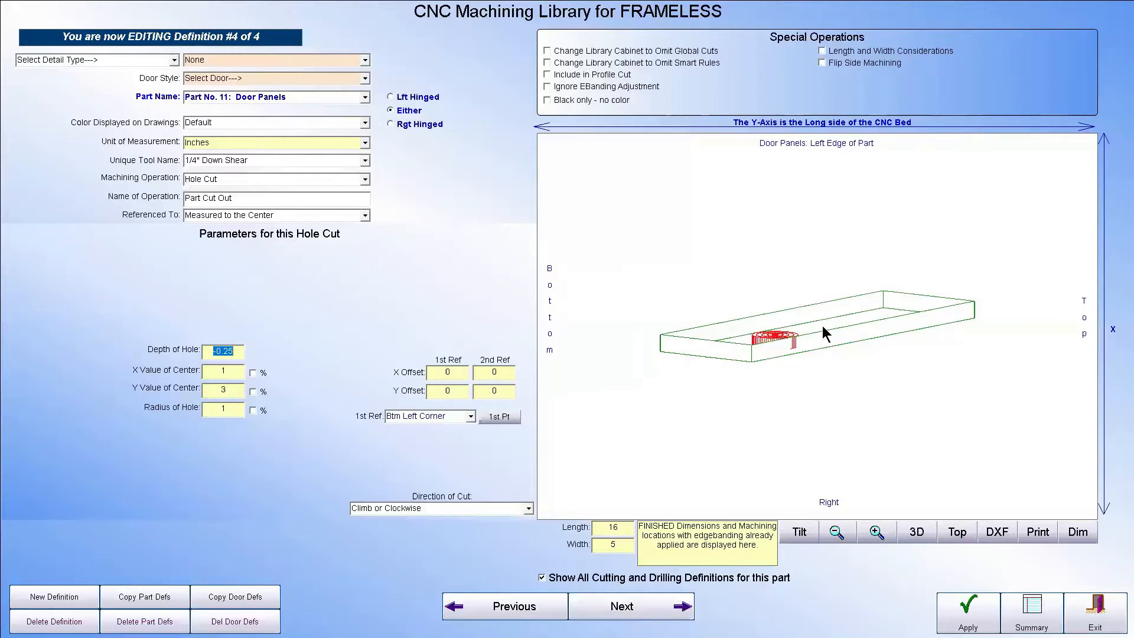
{"action": "mouse_move", "coordinate": [238, 353]}
{"action": "left_click", "coordinate": [798, 533]}
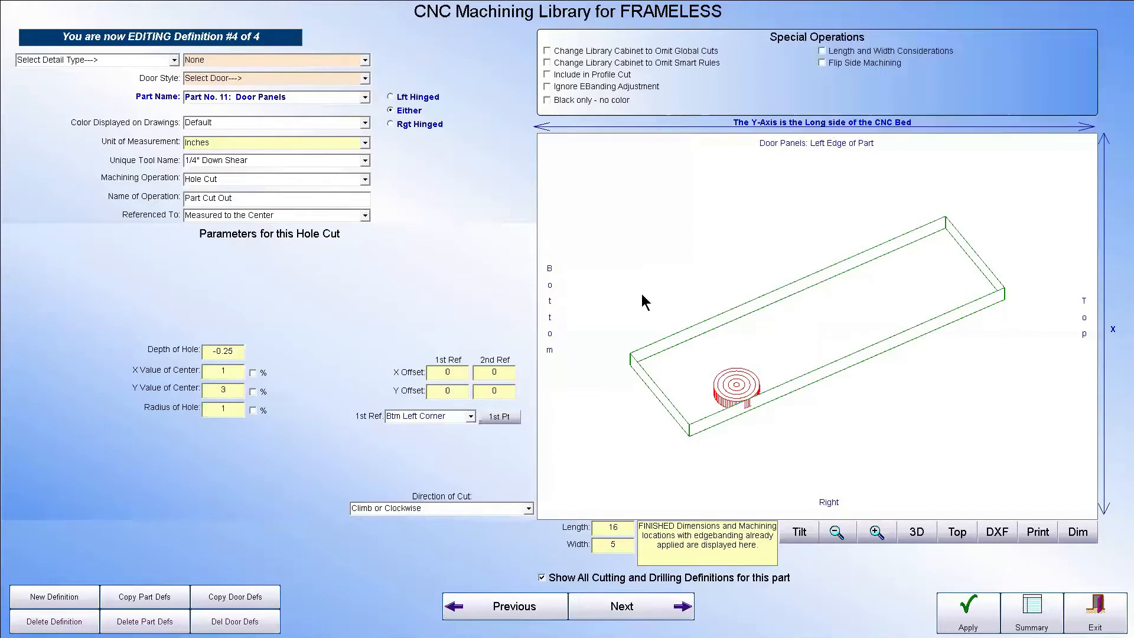
Change the door panel's machining operation to Circle Cut and apply it
{"action": "left_click", "coordinate": [365, 179]}
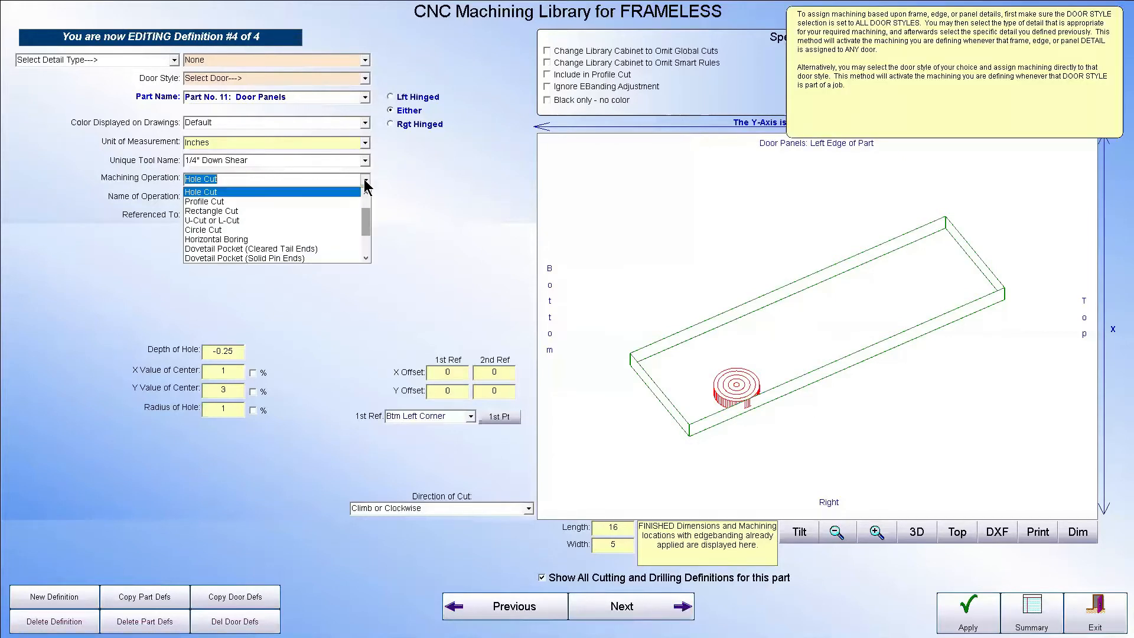
{"action": "left_click", "coordinate": [326, 230]}
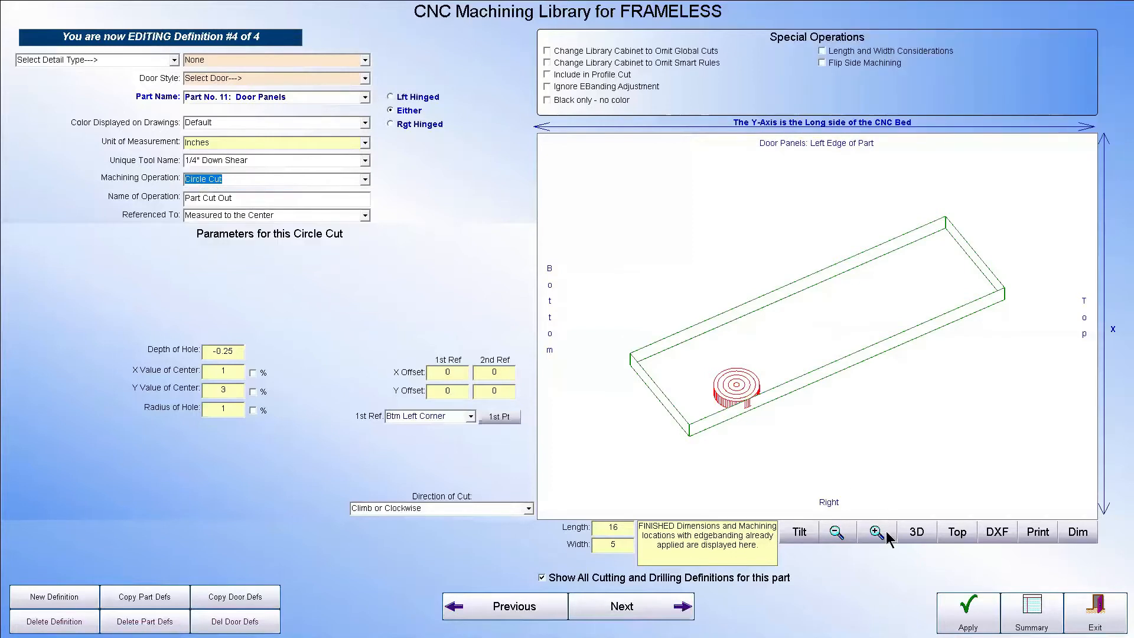
{"action": "left_click", "coordinate": [984, 619]}
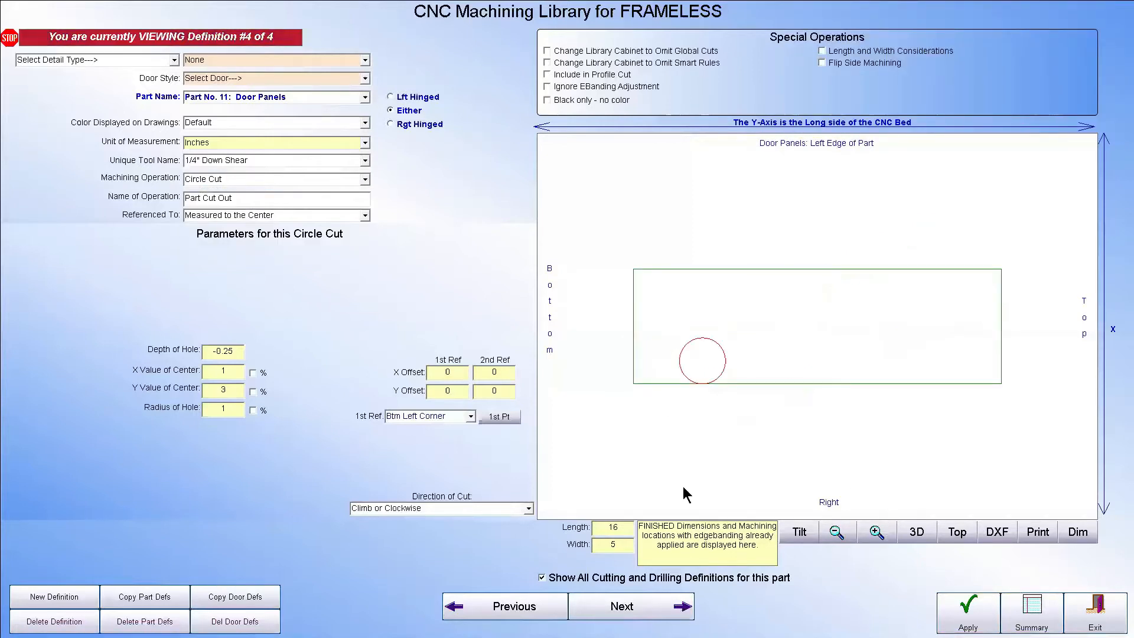
Set the circle cut's hole depth to 2 and examine the cut through the door panel in the tilted view
{"action": "left_click", "coordinate": [802, 532]}
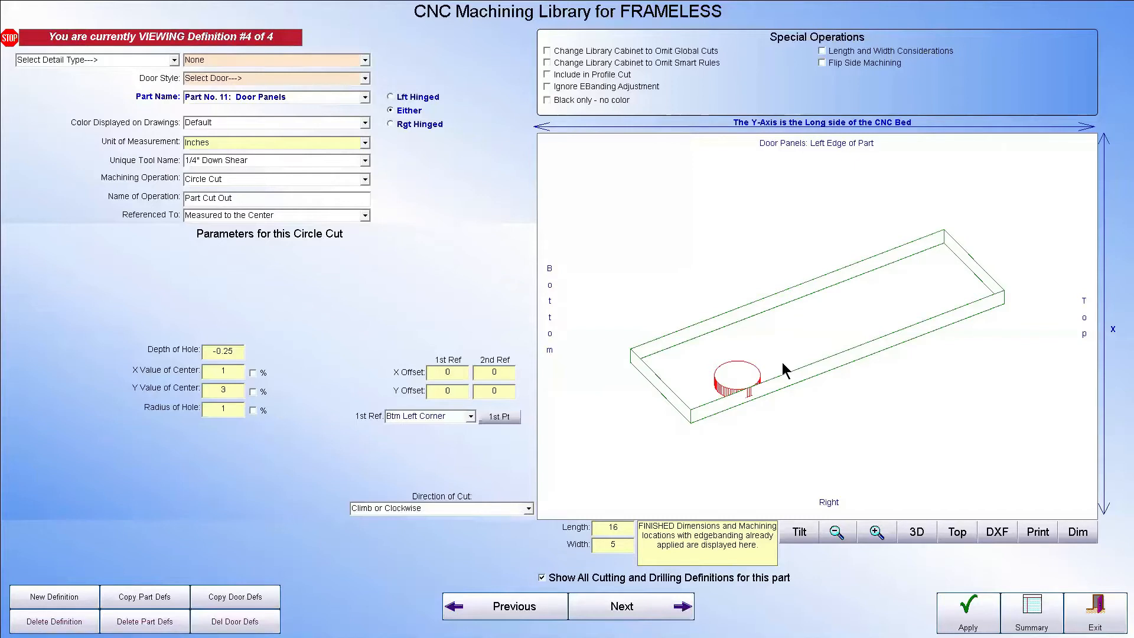
{"action": "left_click", "coordinate": [238, 349]}
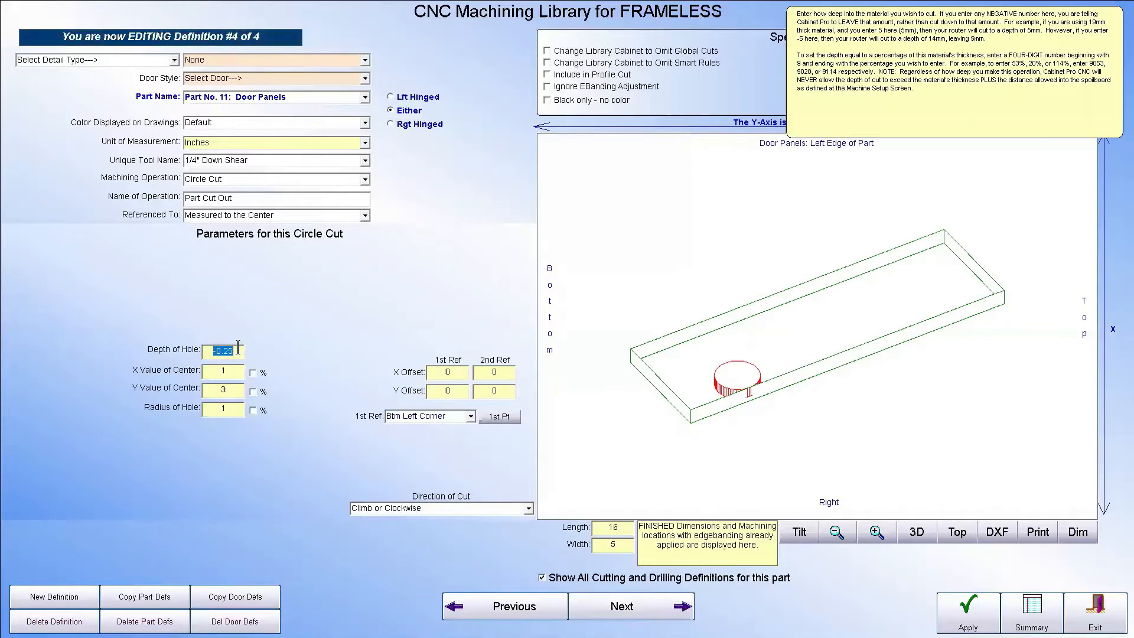
{"action": "type", "text": "2"}
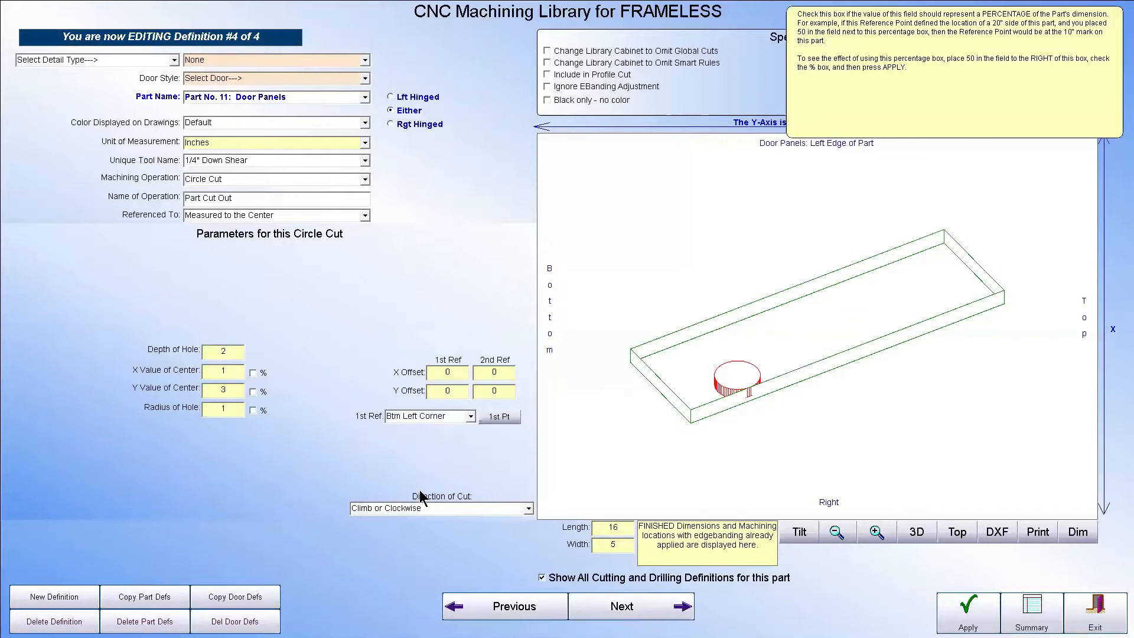
{"action": "left_click", "coordinate": [806, 538]}
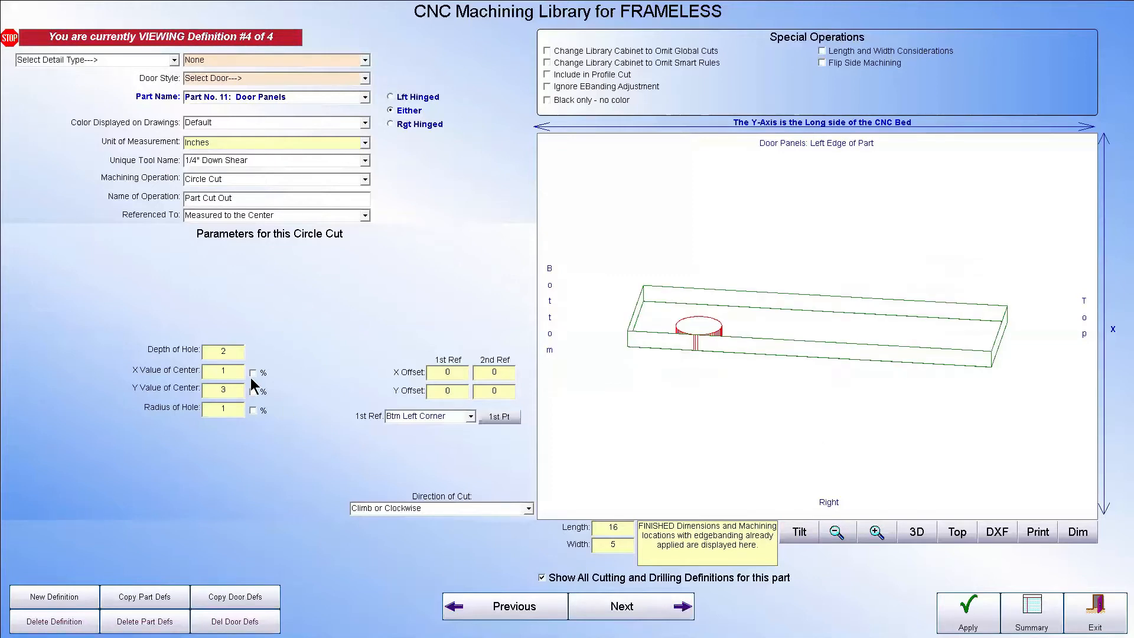
{"action": "left_click", "coordinate": [230, 350]}
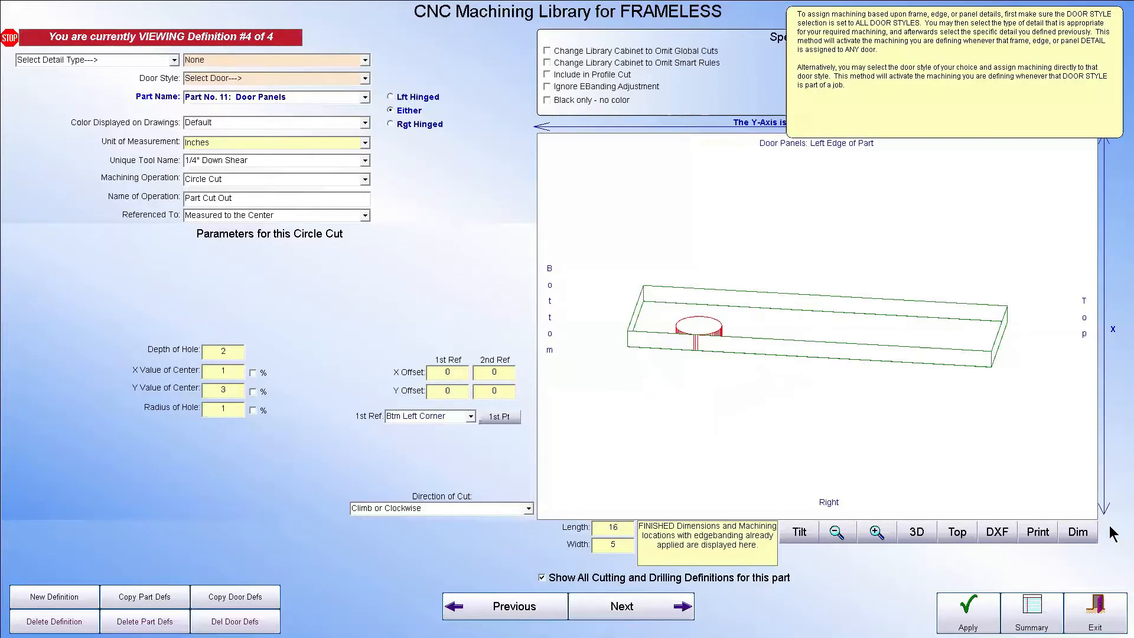
Review the maximum depth allowed into the sacrificial board in the Machine Setup, and return to the CNC setup
{"action": "left_click", "coordinate": [1095, 612]}
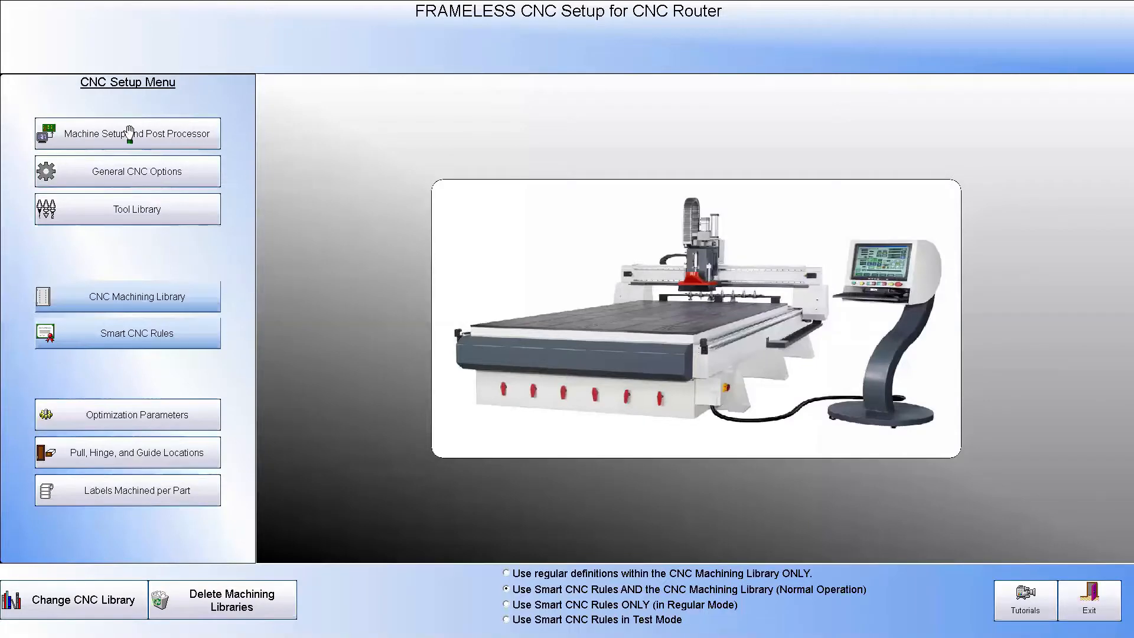
{"action": "key", "text": "Return"}
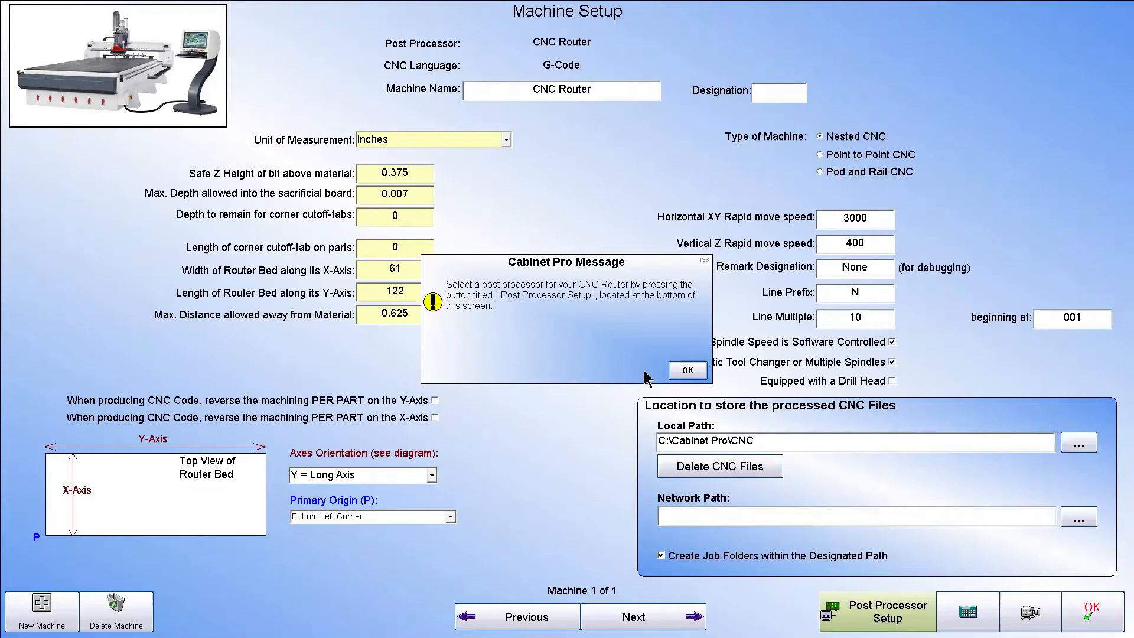
{"action": "left_click", "coordinate": [687, 370]}
{"action": "double_click", "coordinate": [414, 197]}
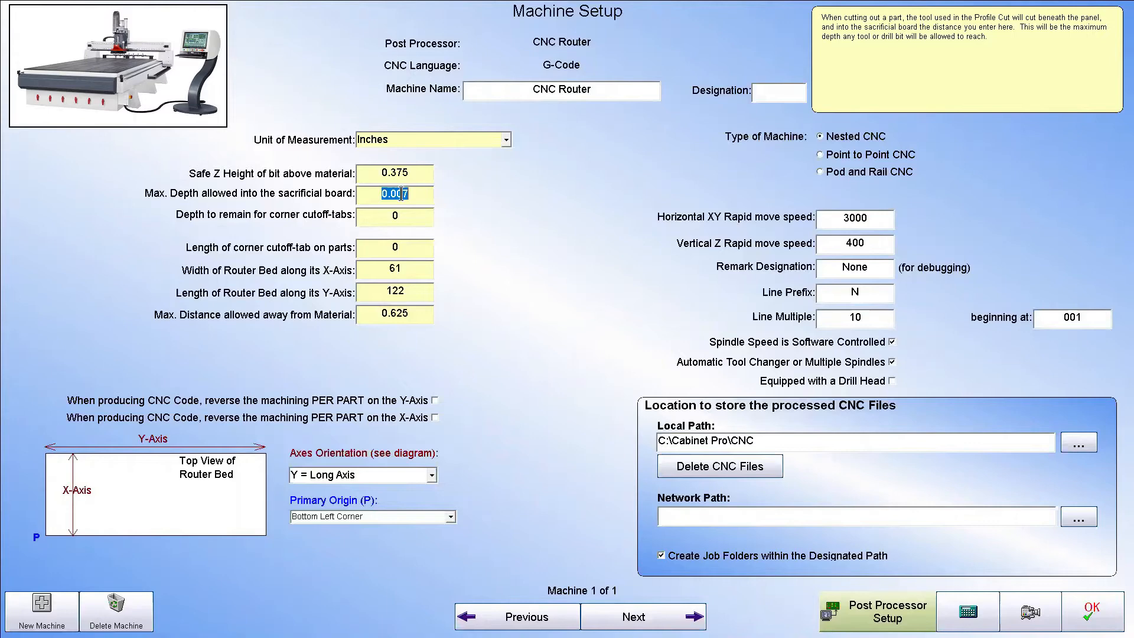
{"action": "left_click", "coordinate": [1091, 614]}
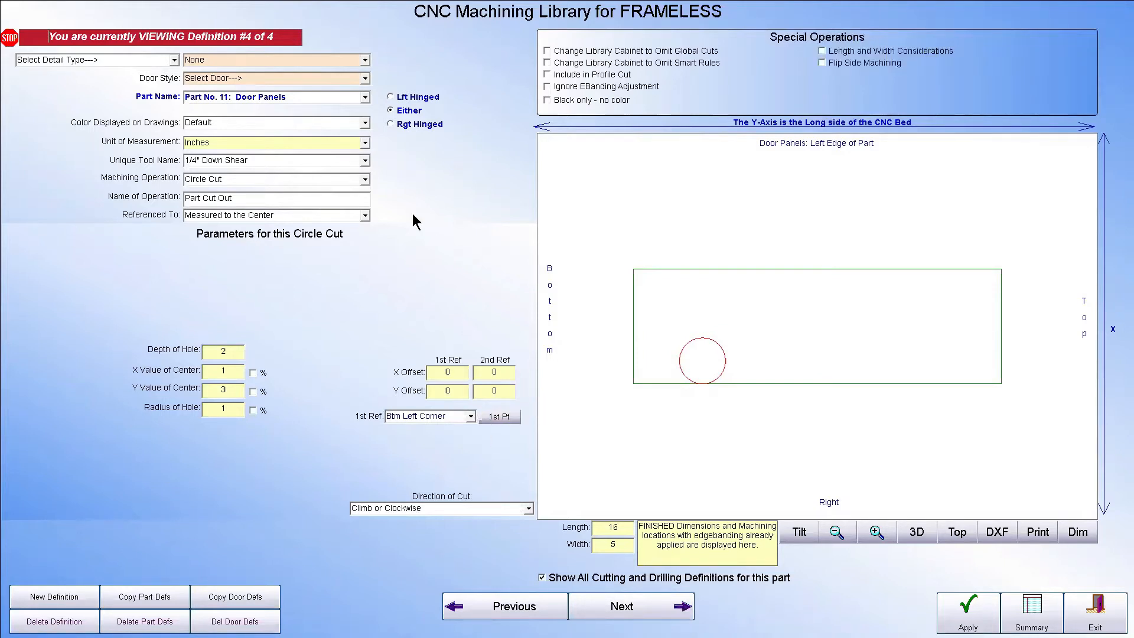
Reopen the door panel's circle cut definition, set its hole depth to 0.25 and radius to 1, and apply the changes
{"action": "mouse_move", "coordinate": [238, 351]}
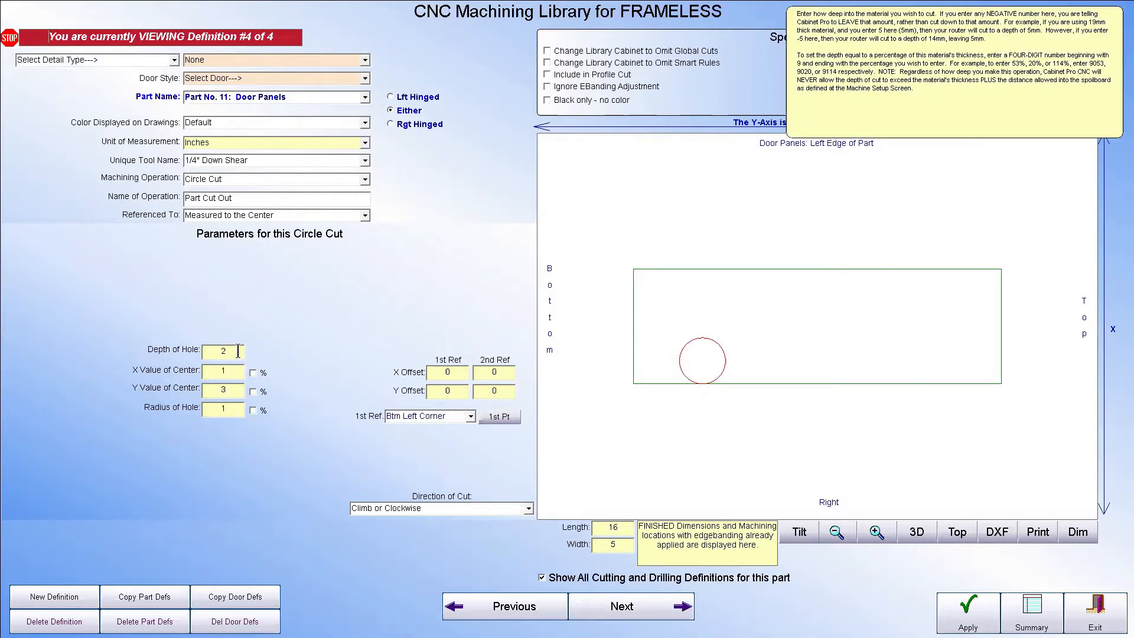
{"action": "left_click", "coordinate": [238, 351]}
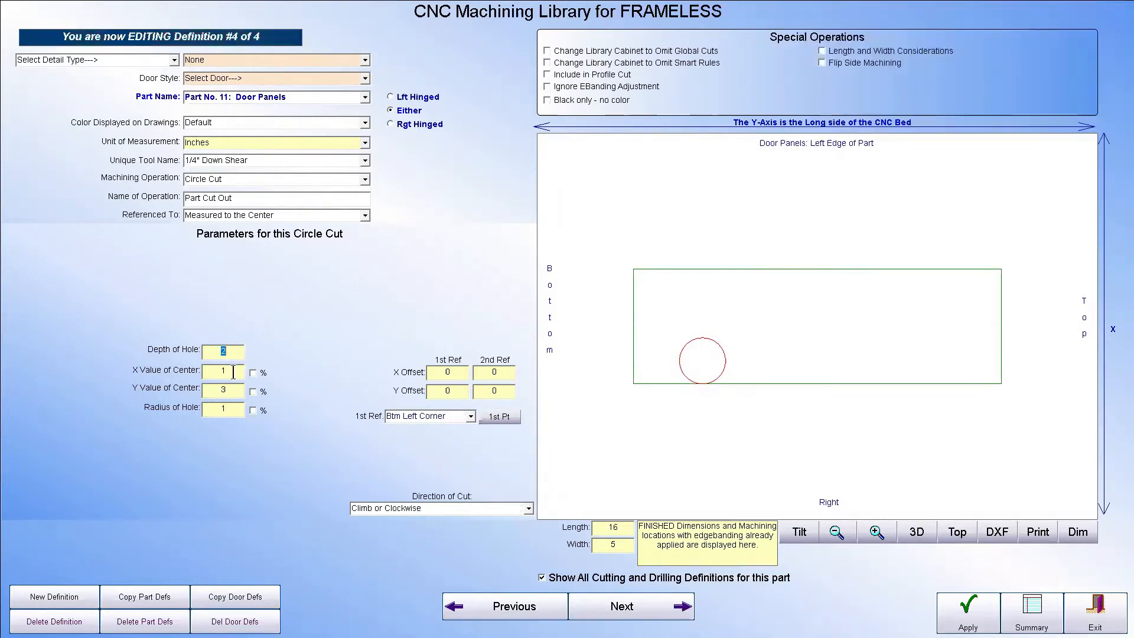
{"action": "key", "text": "BackSpace"}
{"action": "type", "text": ".25"}
{"action": "left_click", "coordinate": [225, 408]}
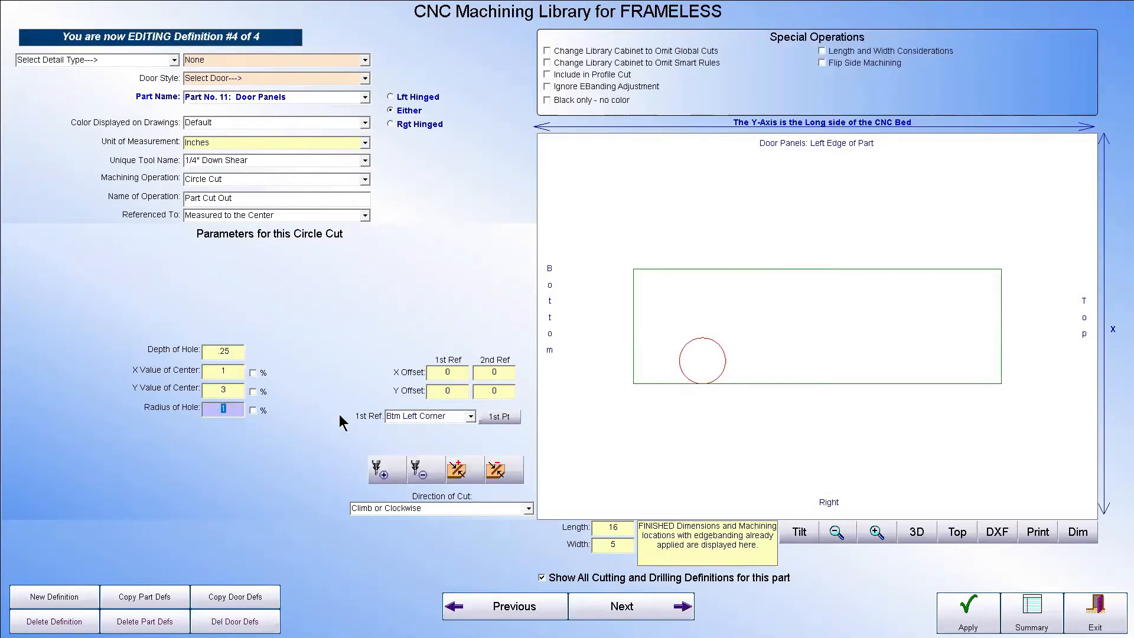
{"action": "type", "text": "1"}
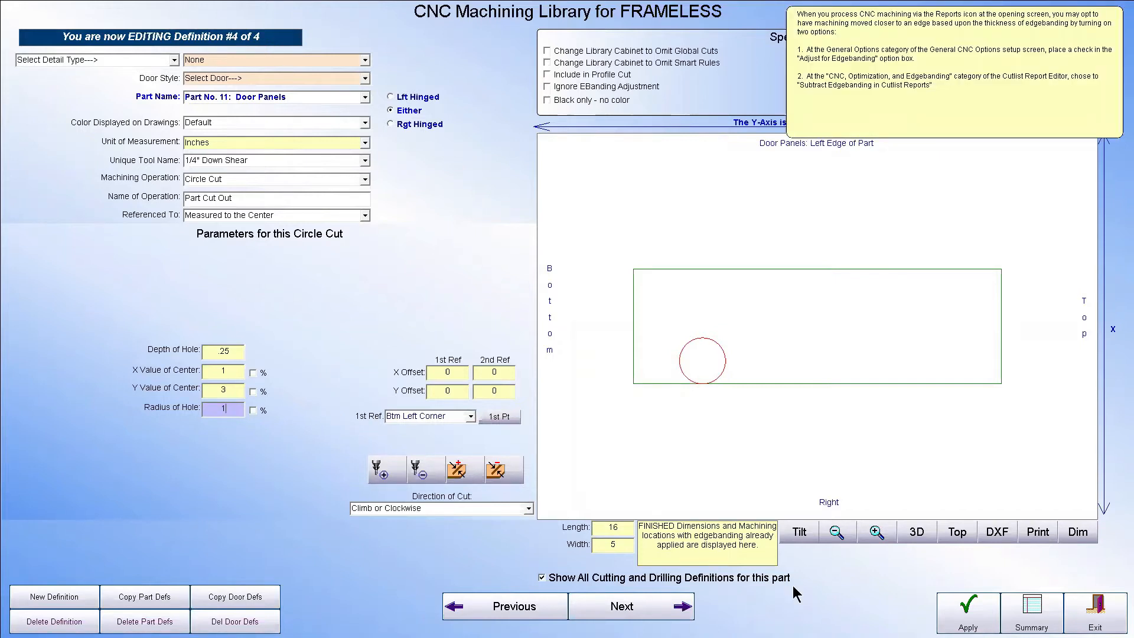
{"action": "key", "text": "Return"}
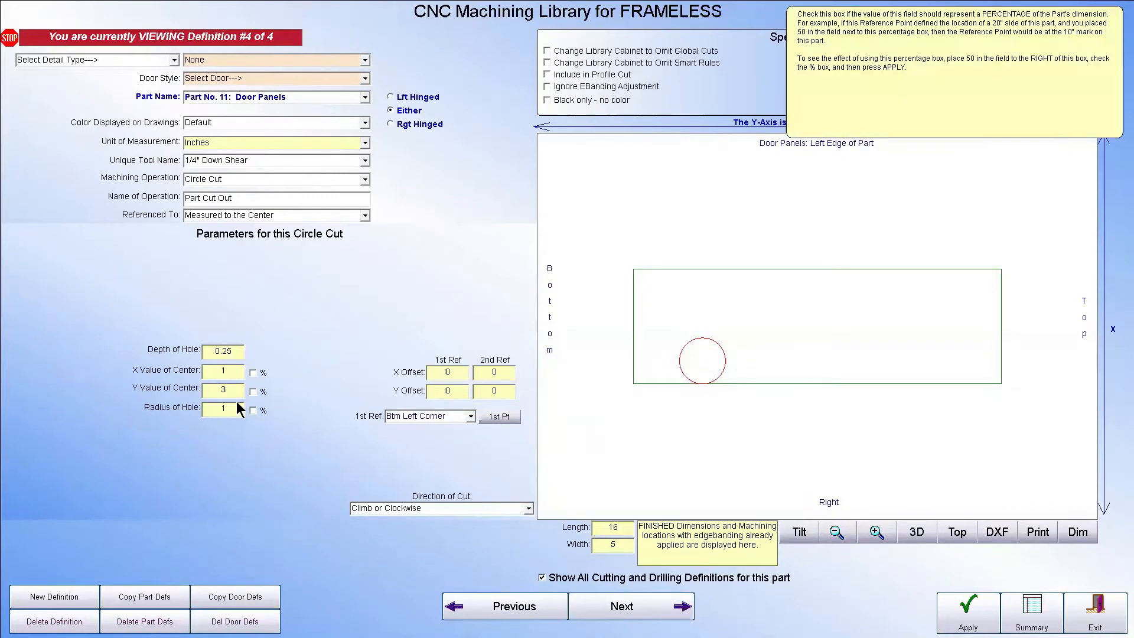
Set the circle cut's radius to 0.5 and apply the change
{"action": "left_click", "coordinate": [237, 408]}
{"action": "key", "text": "BackSpace"}
{"action": "type", "text": ".5"}
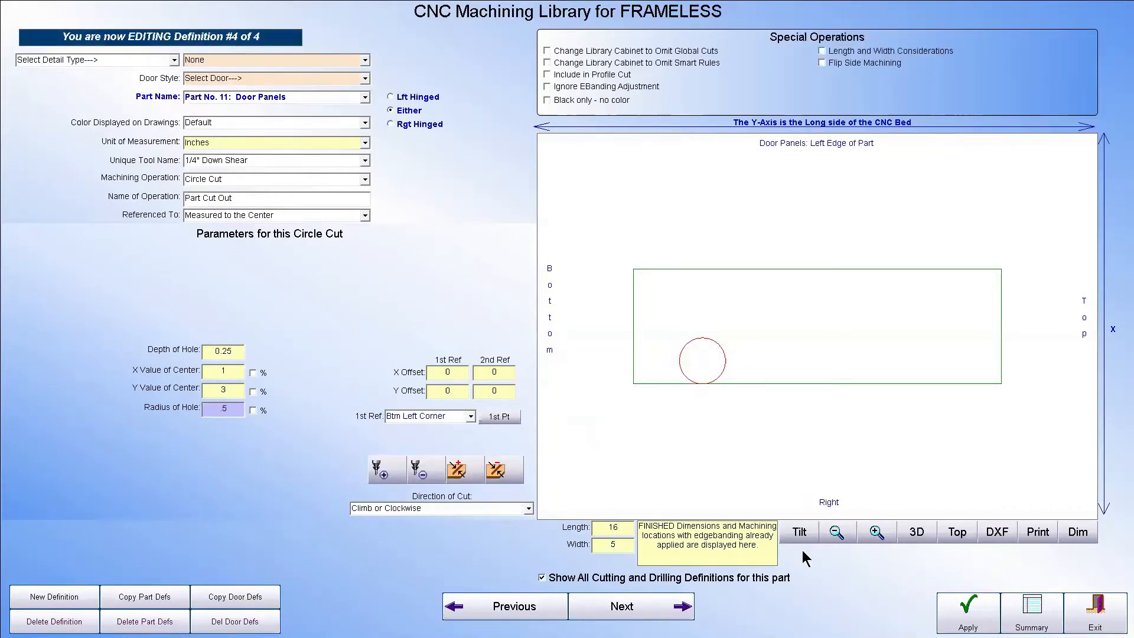
{"action": "left_click", "coordinate": [965, 608]}
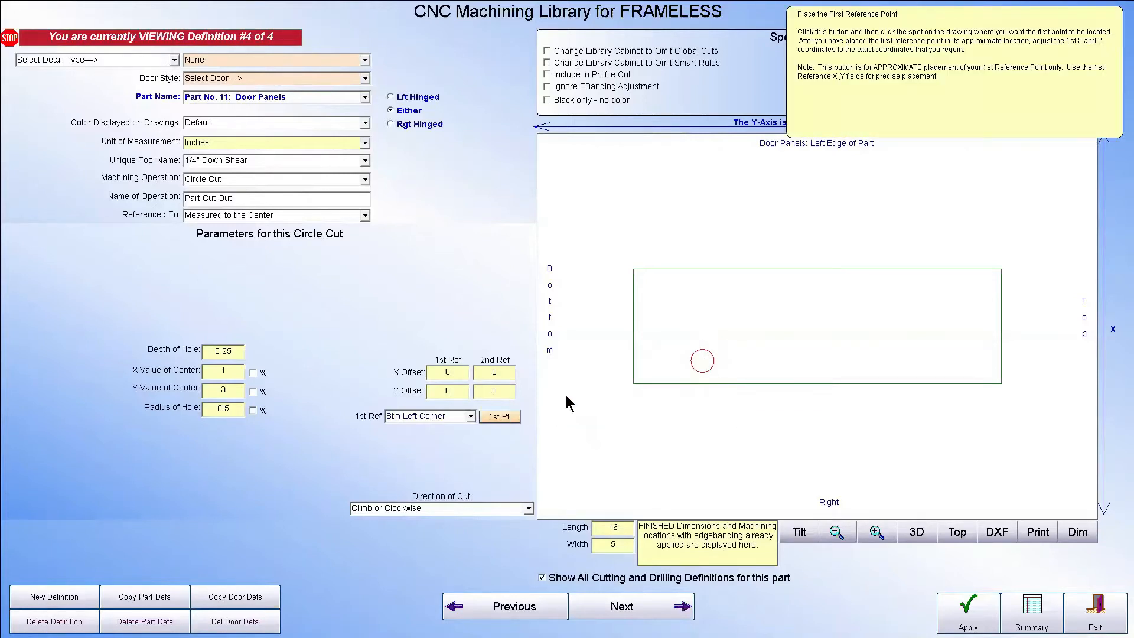
Place the circle cut's first reference point on the door panel drawing at about X 1, Y 2
{"action": "left_click", "coordinate": [499, 416]}
{"action": "left_click", "coordinate": [703, 379]}
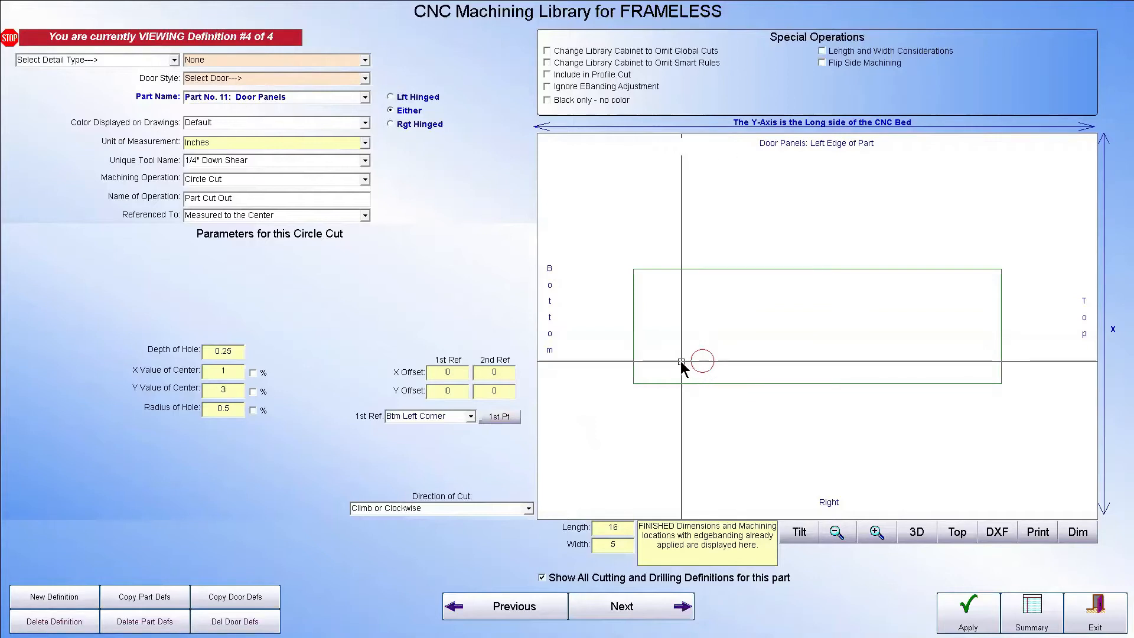
{"action": "left_click", "coordinate": [500, 415]}
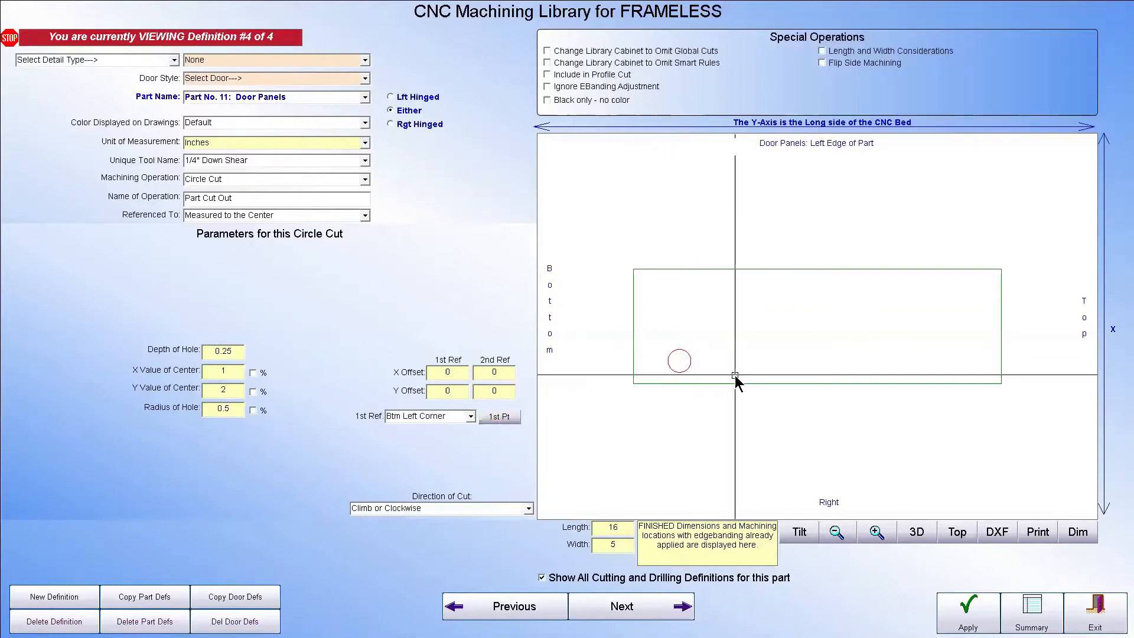
{"action": "left_click", "coordinate": [702, 365]}
{"action": "left_click", "coordinate": [678, 365]}
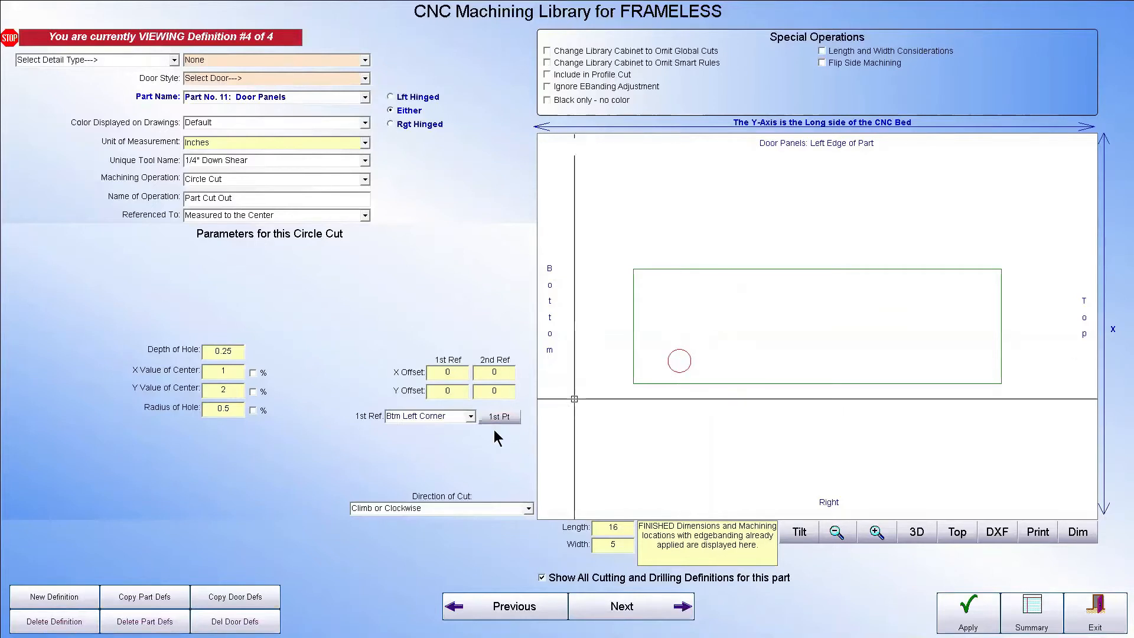
Change the definition's unit of measurement to Millimeters, set the circle's X center value to 37, and apply the change
{"action": "mouse_move", "coordinate": [271, 78]}
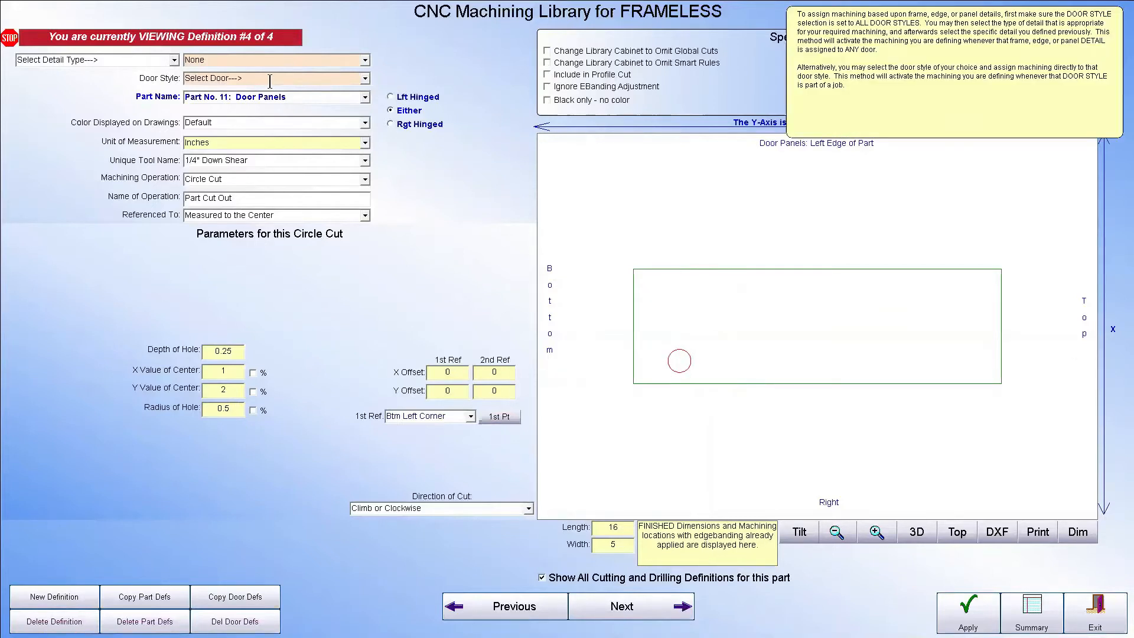
{"action": "left_click", "coordinate": [365, 143]}
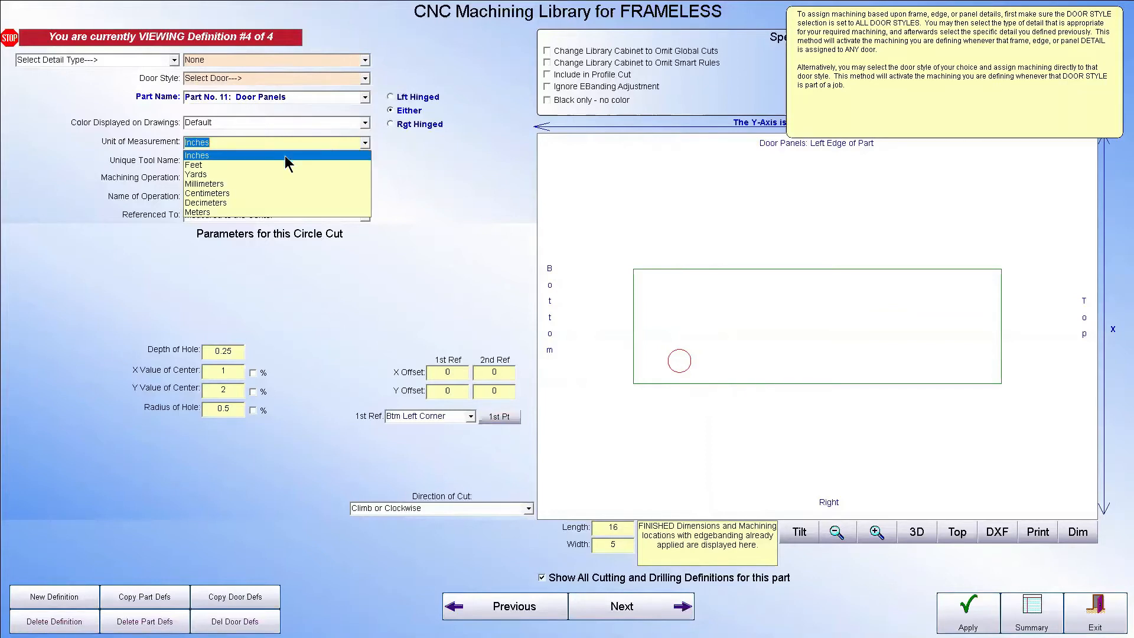
{"action": "left_click", "coordinate": [250, 184]}
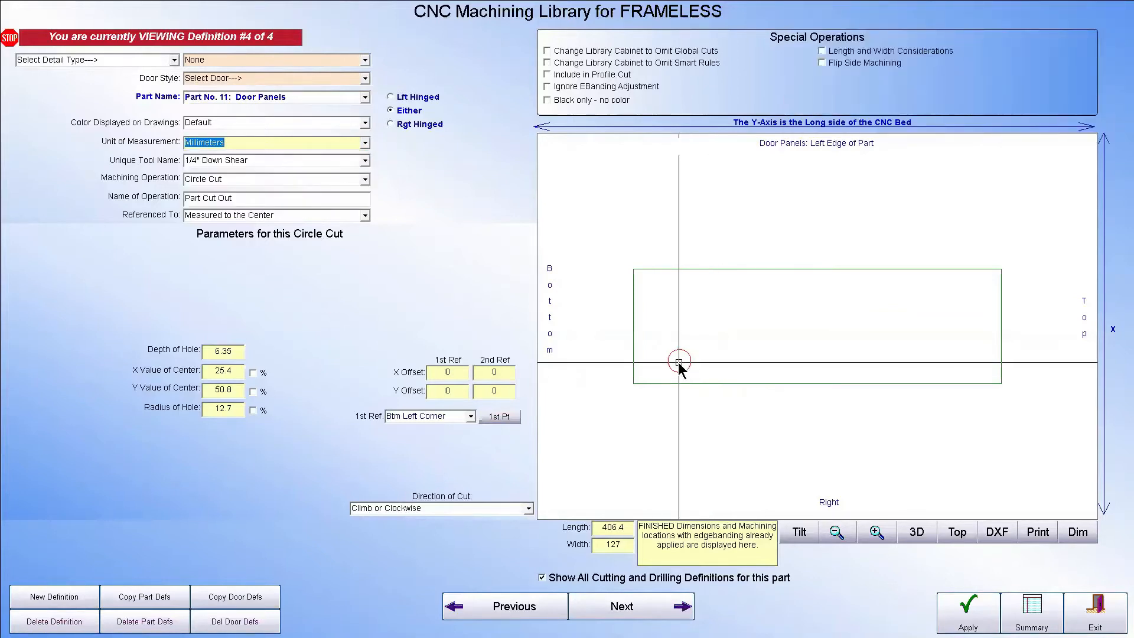
{"action": "left_click", "coordinate": [233, 368]}
{"action": "type", "text": "3"}
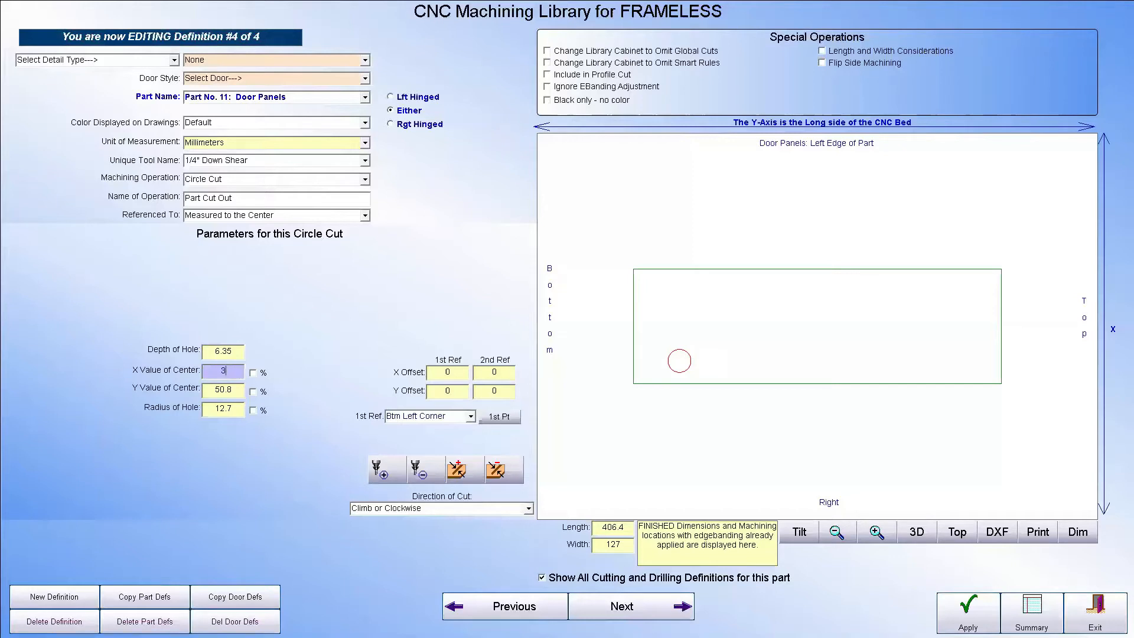
{"action": "type", "text": "7"}
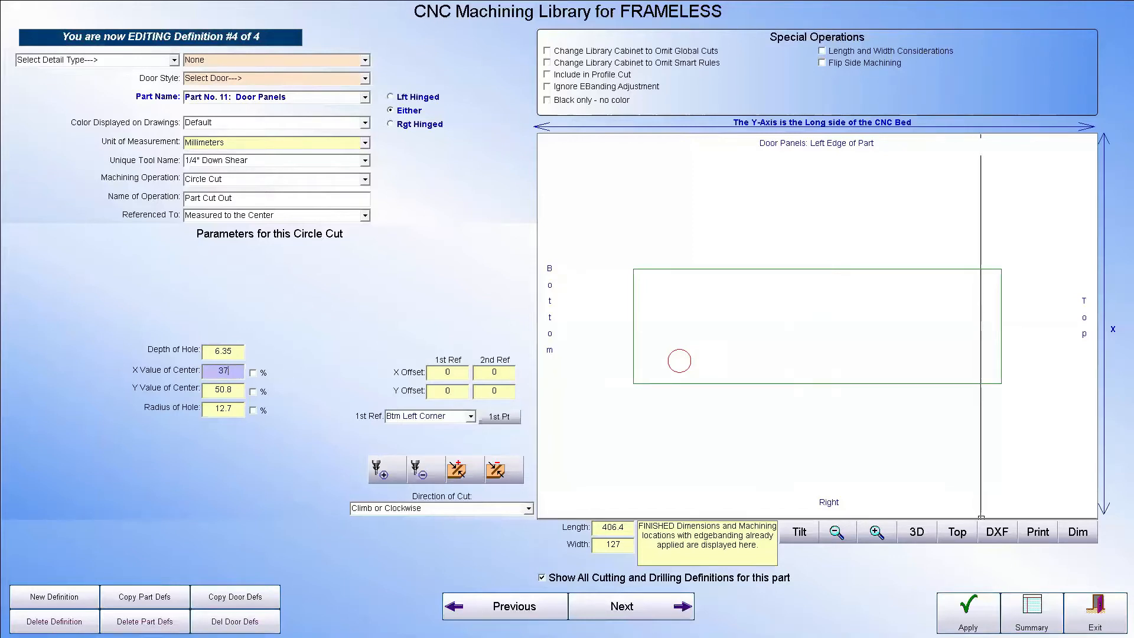
{"action": "left_click", "coordinate": [962, 611]}
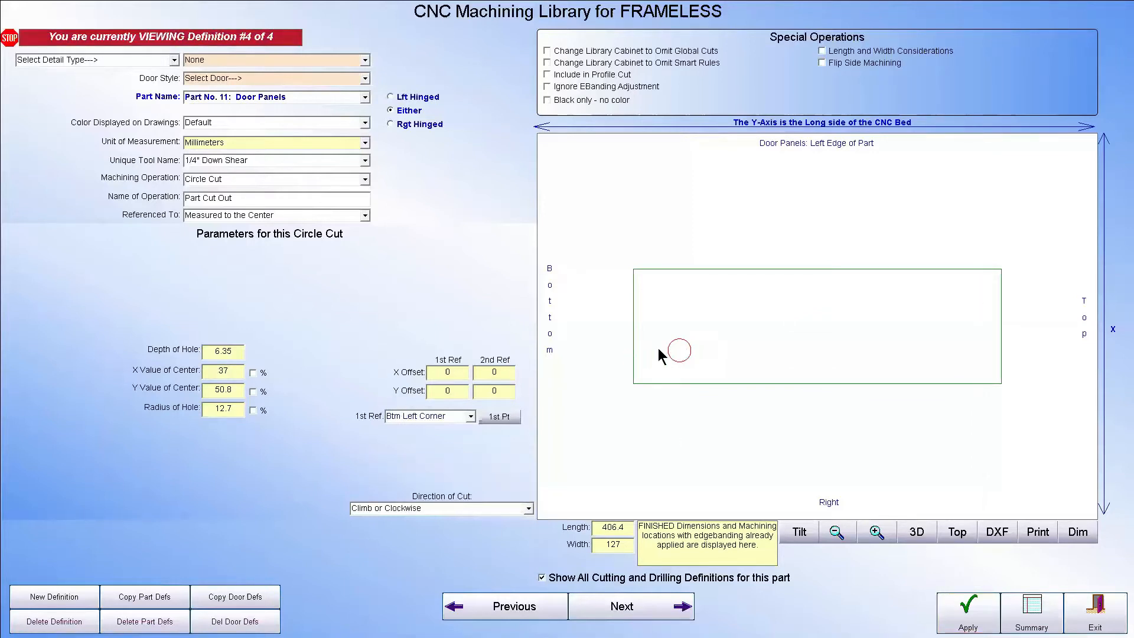
Set the circle cut's Y center value to 60 mm and apply the change
{"action": "left_click", "coordinate": [231, 352]}
{"action": "left_click", "coordinate": [240, 389]}
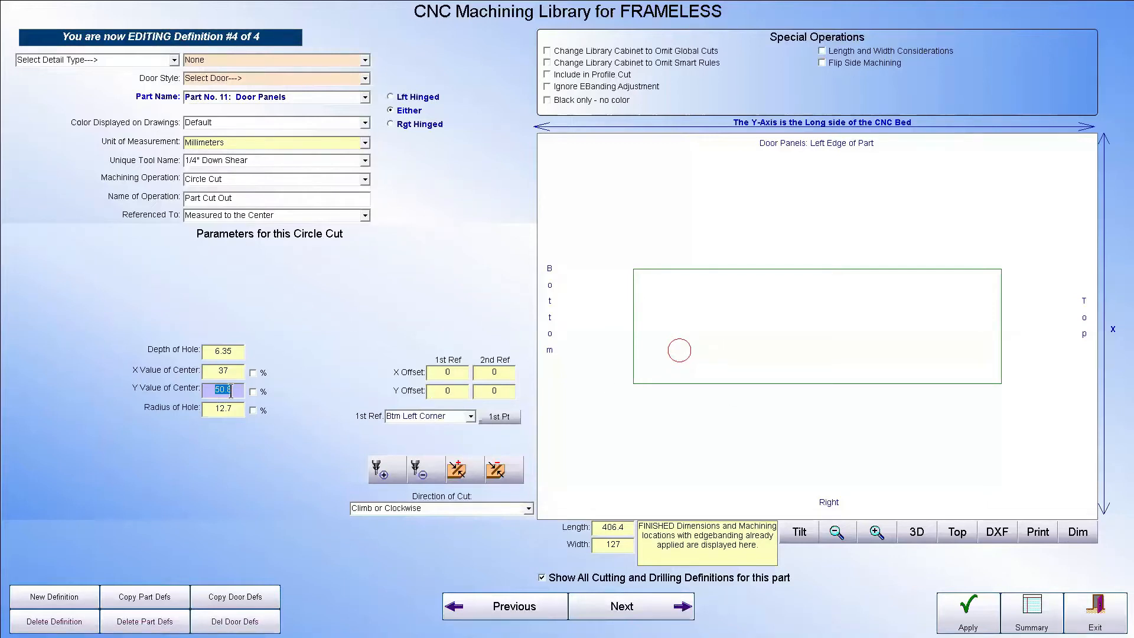
{"action": "type", "text": "60"}
{"action": "key", "text": "Return"}
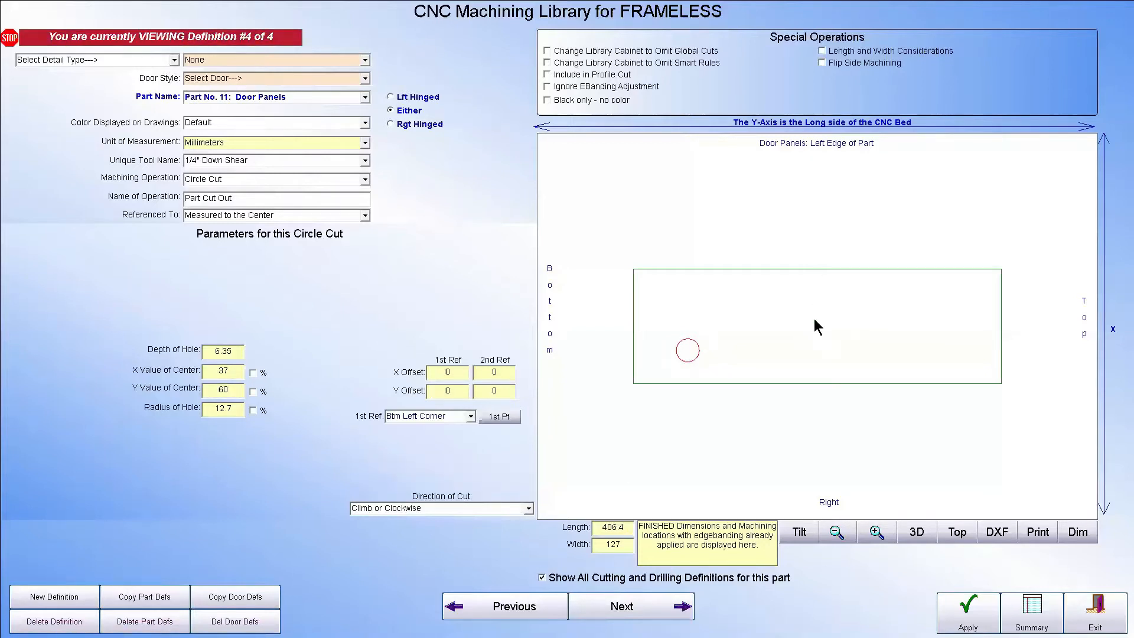
Set both the Y and X center values of the circle cut to 50 percent of the panel's dimensions
{"action": "left_click", "coordinate": [234, 391]}
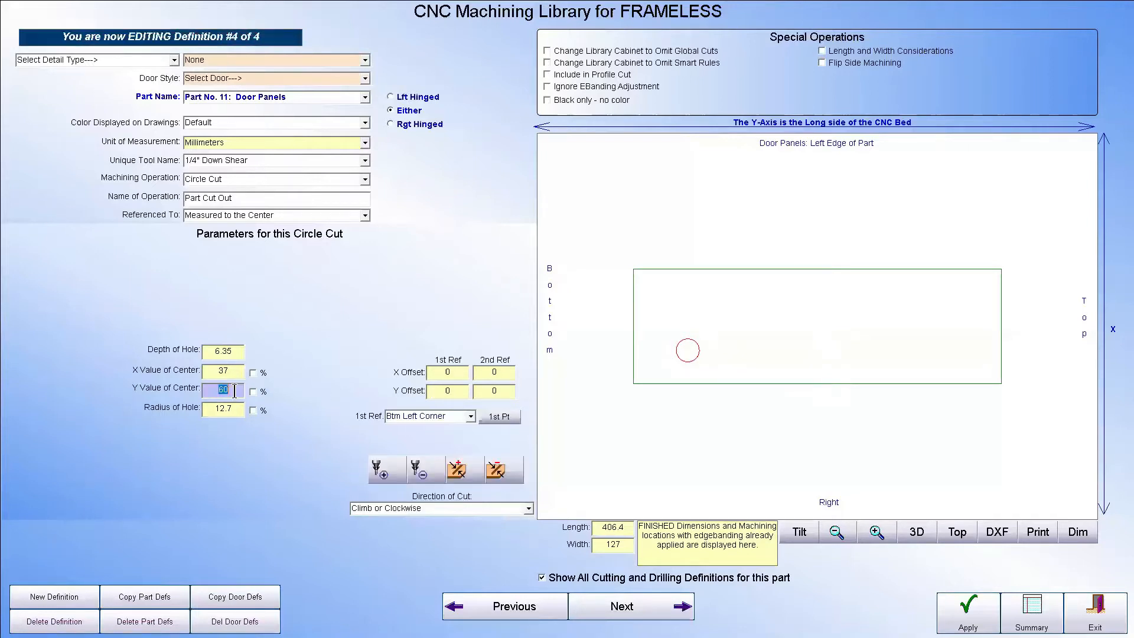
{"action": "type", "text": "50"}
{"action": "left_click", "coordinate": [253, 392]}
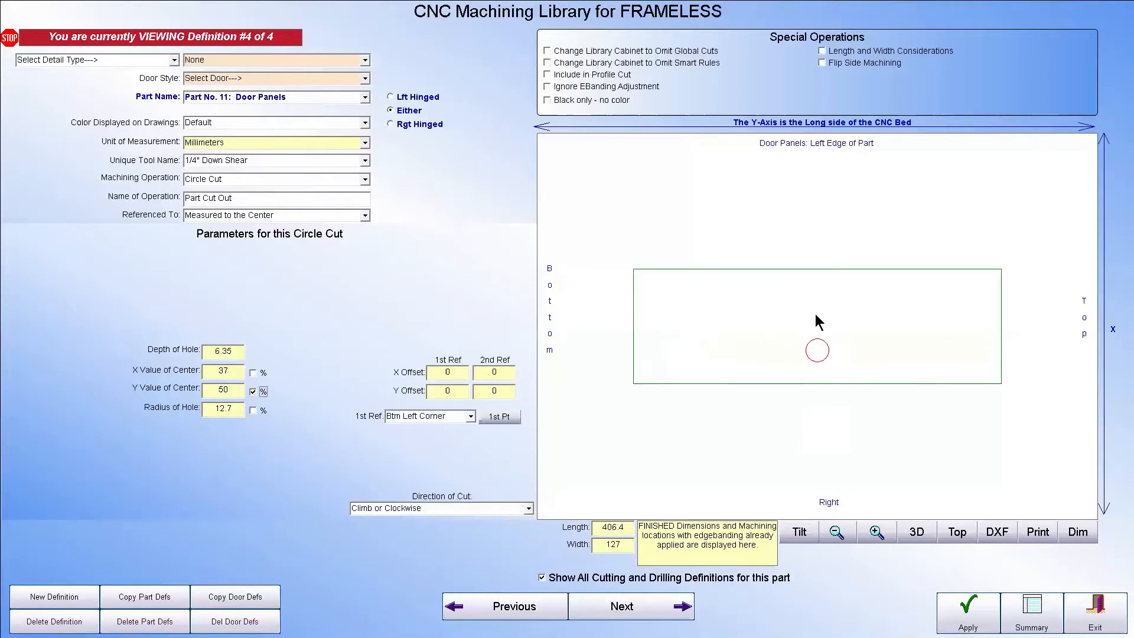
{"action": "left_click", "coordinate": [235, 371]}
{"action": "type", "text": "50"}
{"action": "left_click", "coordinate": [253, 372]}
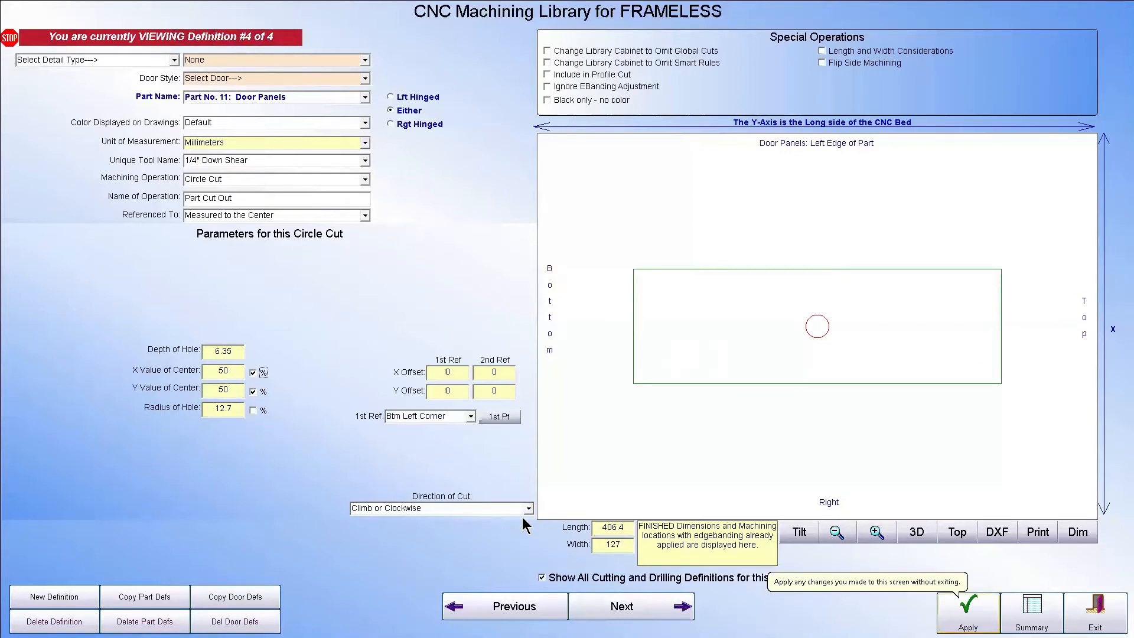
Turn off percentage positioning for both center values, set the circle's X center value to 37 mm, and apply the changes
{"action": "left_click", "coordinate": [252, 372]}
{"action": "left_click", "coordinate": [253, 391]}
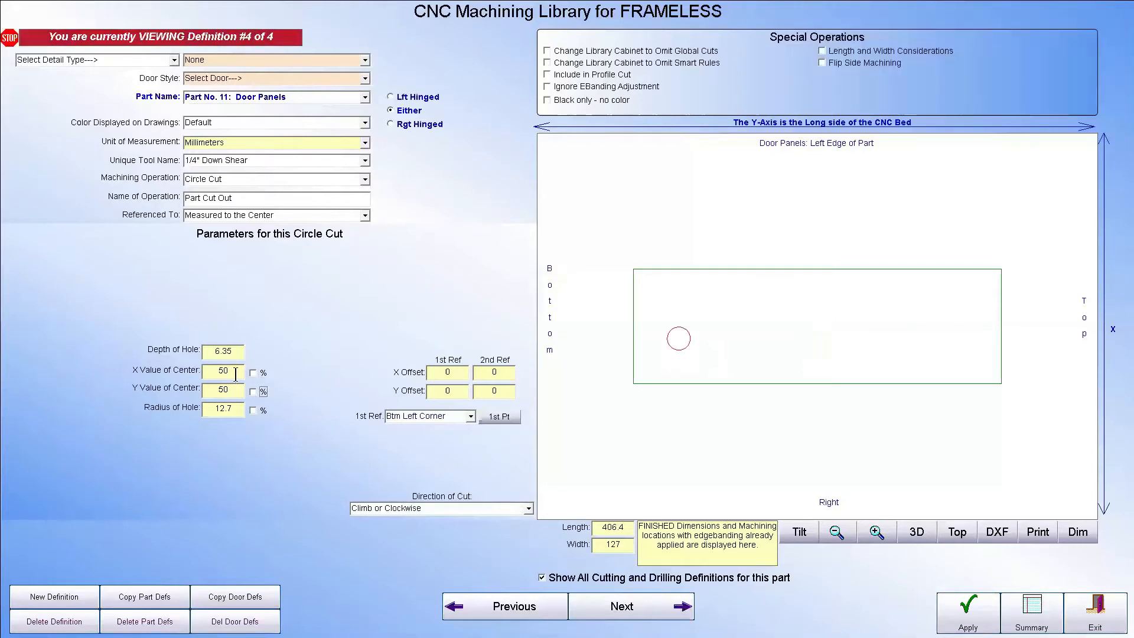
{"action": "left_click", "coordinate": [235, 371]}
{"action": "type", "text": "37"}
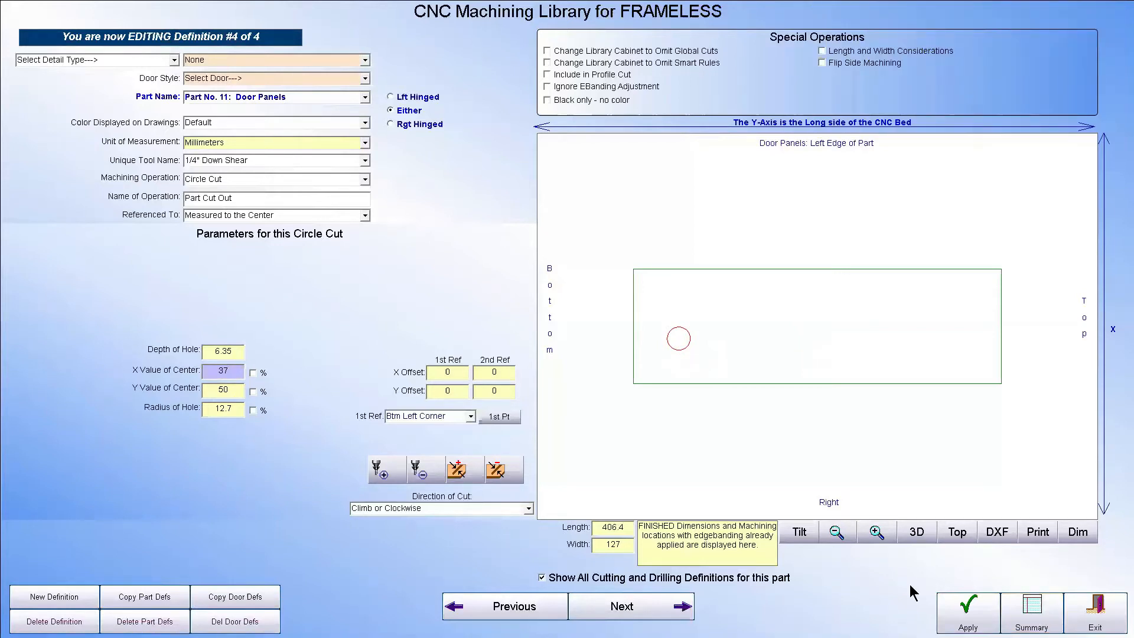
{"action": "left_click", "coordinate": [960, 609]}
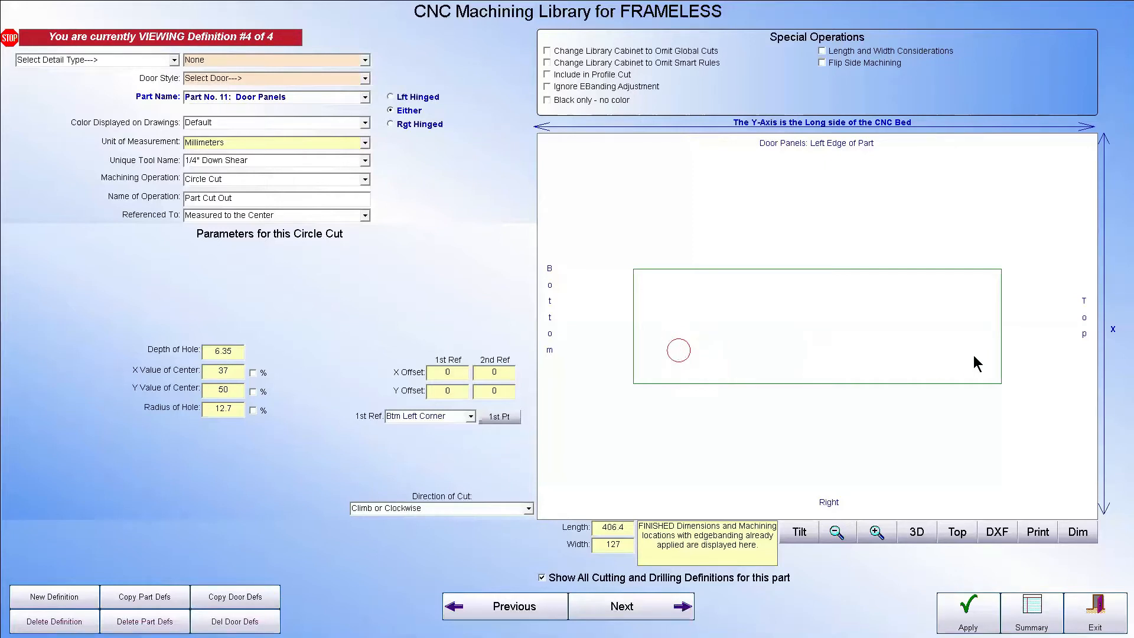
Create a new definition from the door panel's circle cut, reference it to the Btm Right Corner, and apply it
{"action": "left_click", "coordinate": [54, 598]}
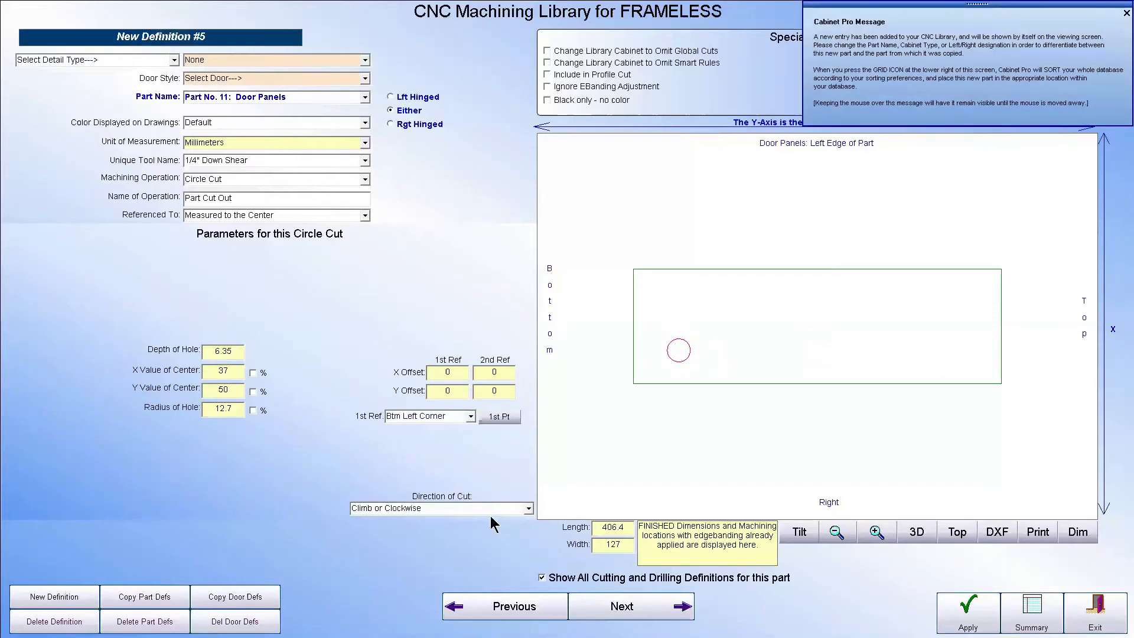
{"action": "left_click", "coordinate": [471, 417]}
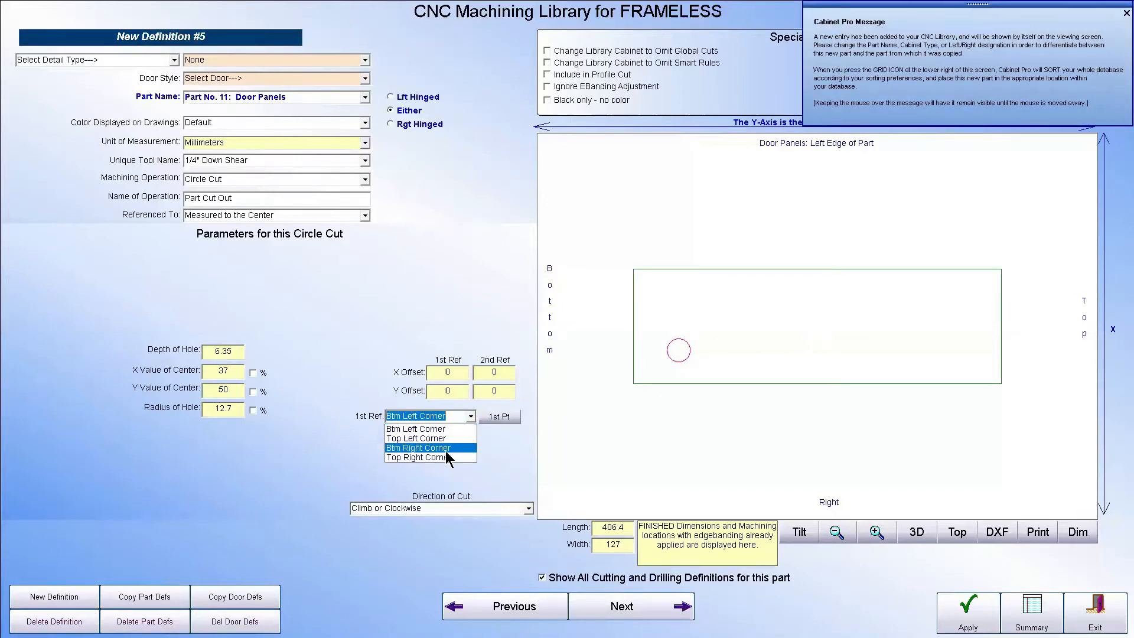
{"action": "left_click", "coordinate": [420, 448]}
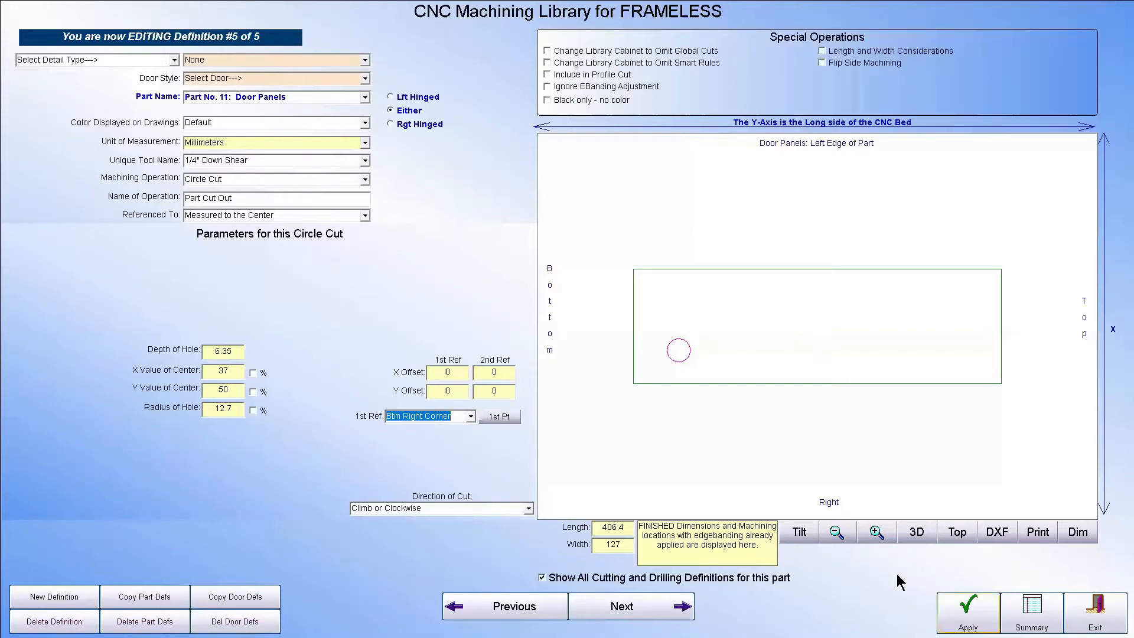
{"action": "left_click", "coordinate": [968, 612]}
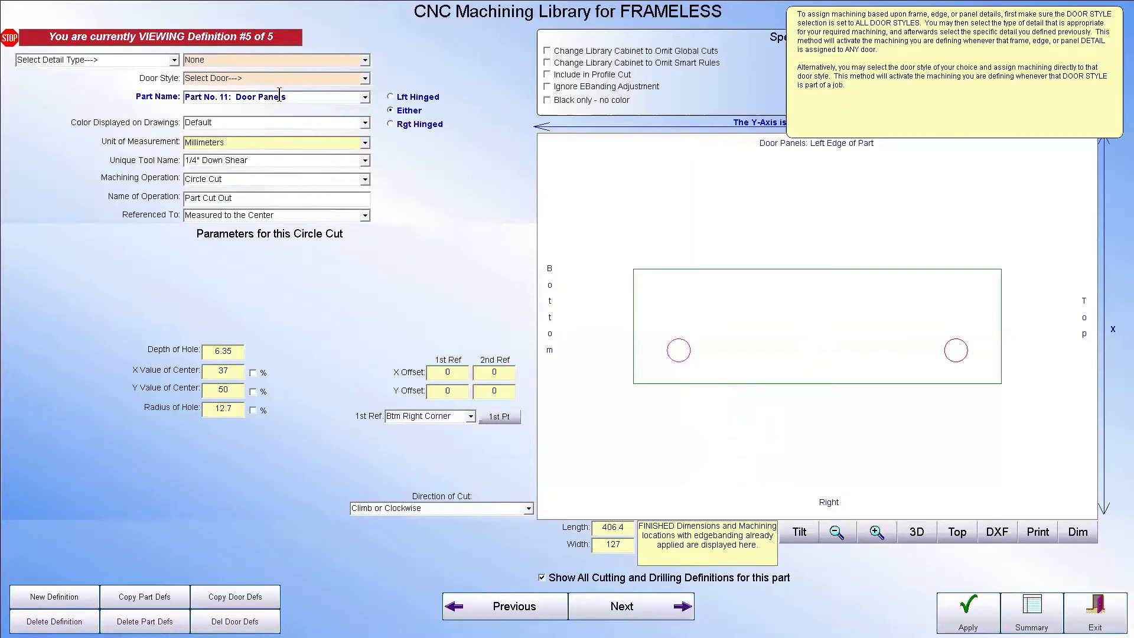
Assign the door panel's circle cut definition referenced to the Btm Right Corner to All Door Styles
{"action": "left_click", "coordinate": [365, 62]}
{"action": "left_click", "coordinate": [365, 62]}
{"action": "left_click", "coordinate": [365, 80]}
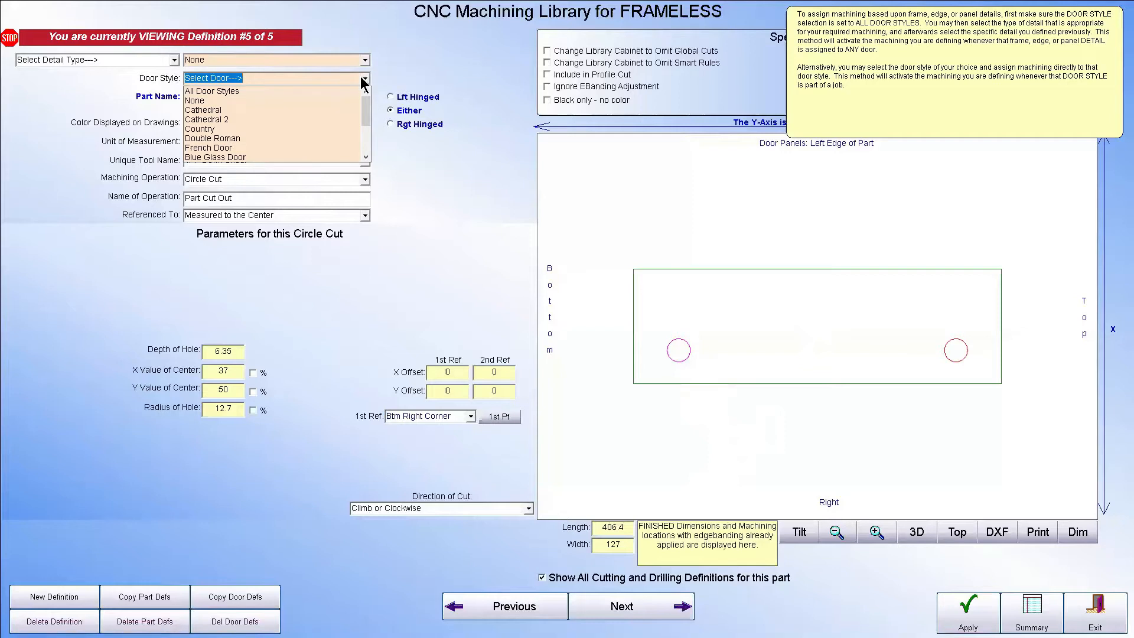
{"action": "left_click", "coordinate": [261, 94]}
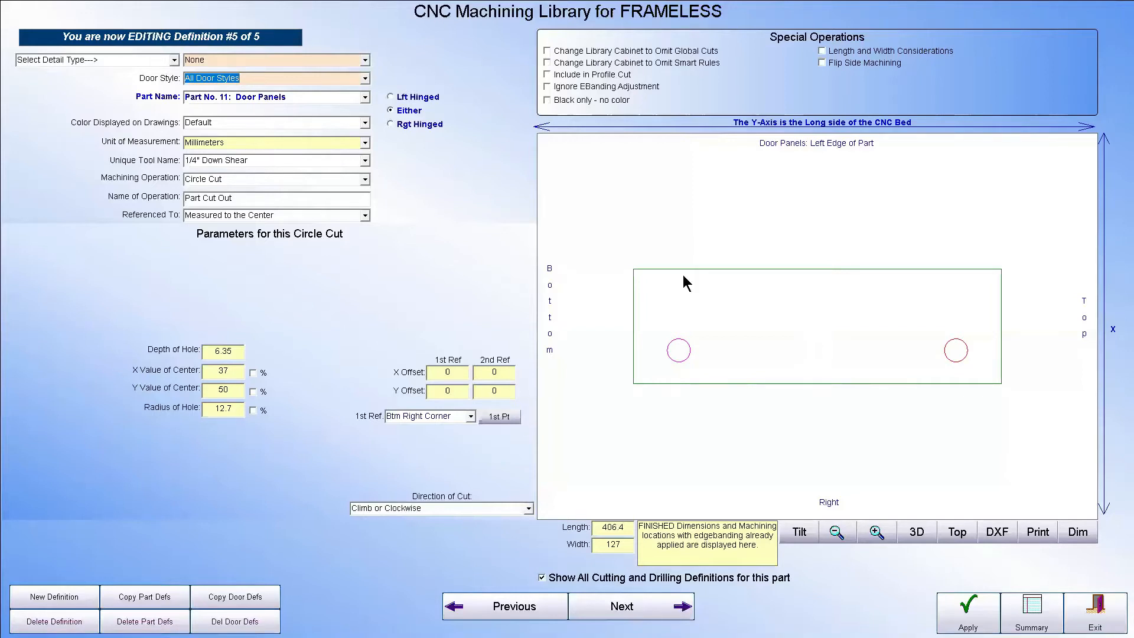
{"action": "left_click", "coordinate": [365, 81]}
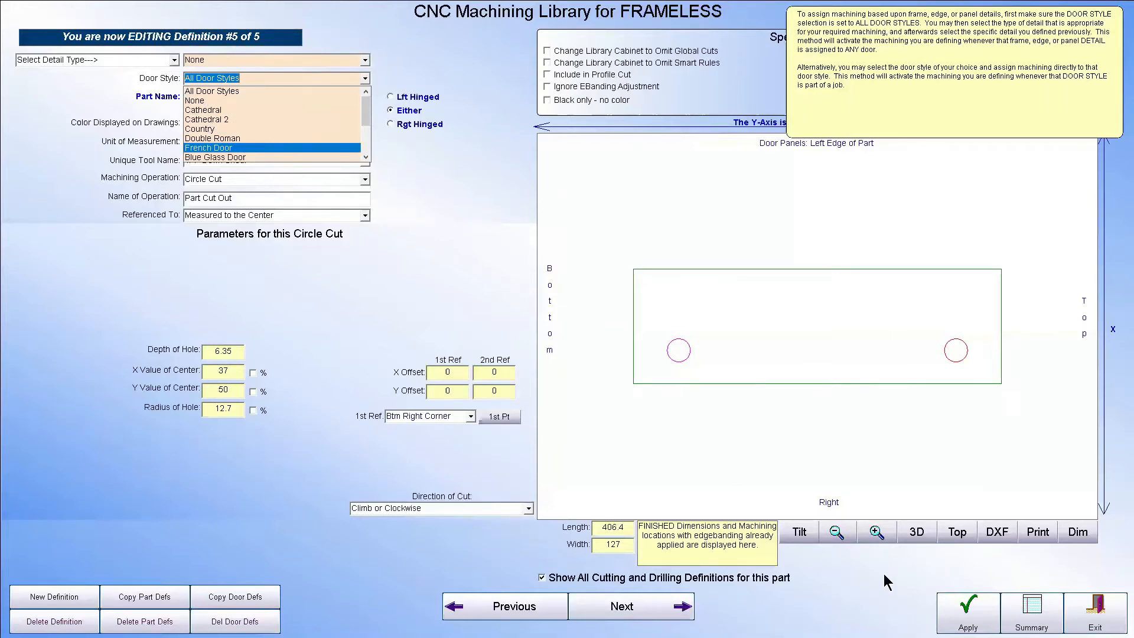
{"action": "left_click", "coordinate": [909, 563]}
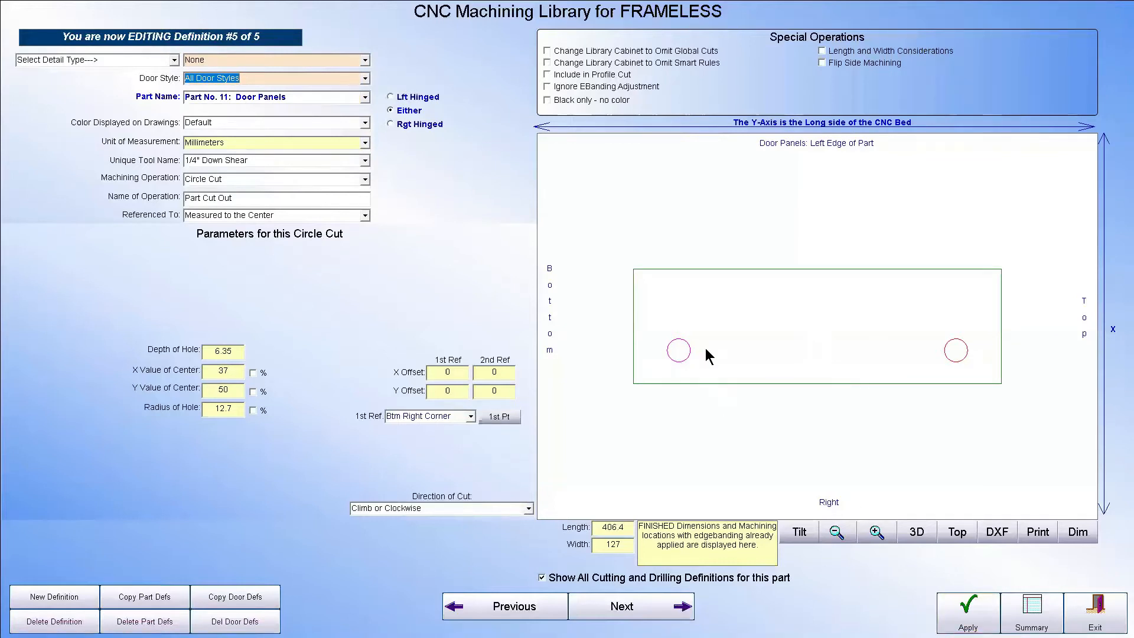
Create a new door panel definition that uses the 5mm Drilling Tool with Drilling Pattern as the machining operation
{"action": "left_click", "coordinate": [53, 598]}
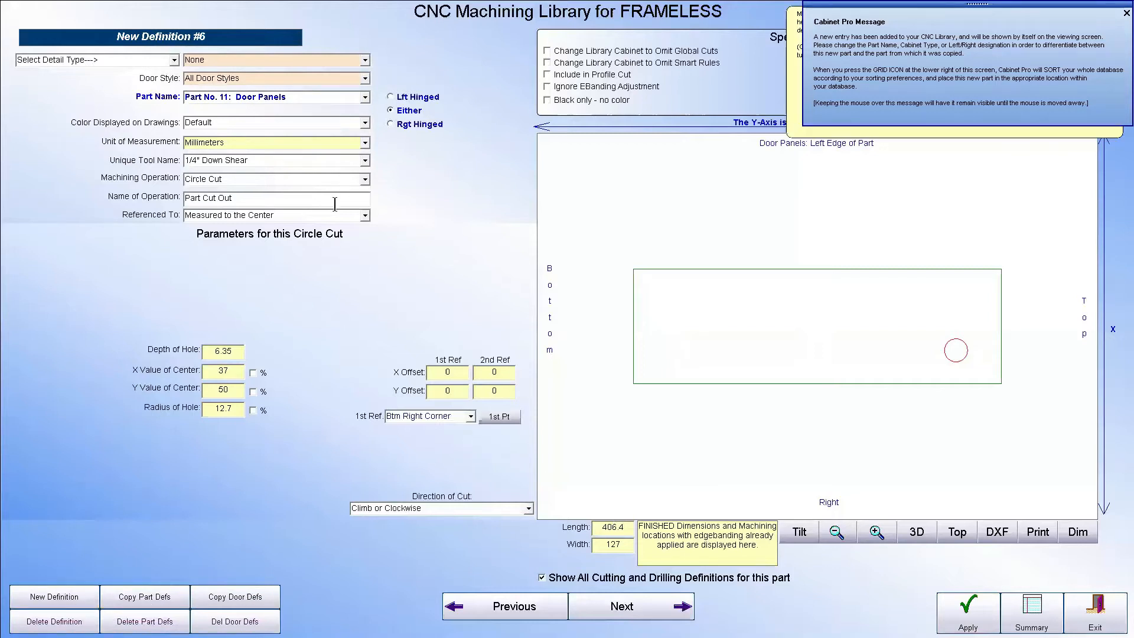
{"action": "left_click", "coordinate": [364, 143]}
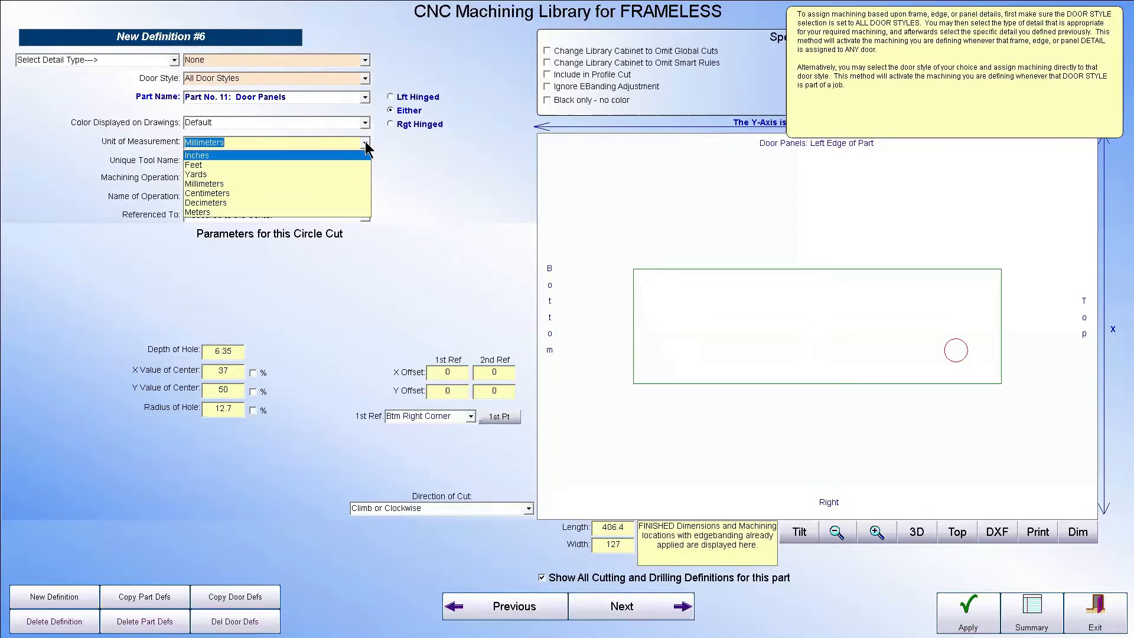
{"action": "left_click", "coordinate": [365, 144]}
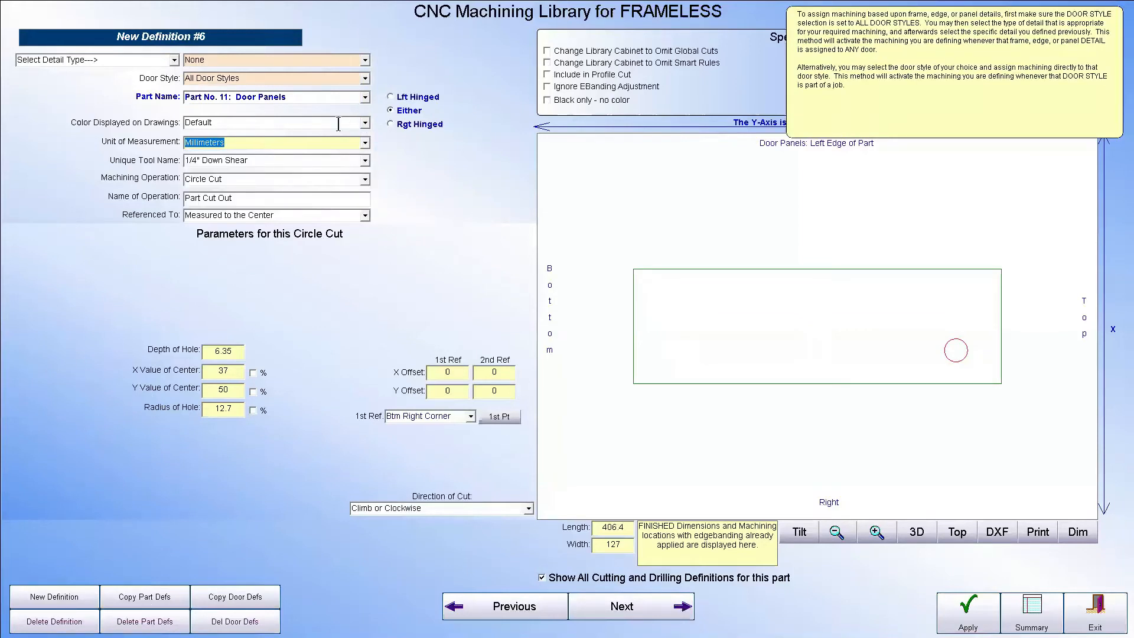
{"action": "left_click", "coordinate": [365, 162]}
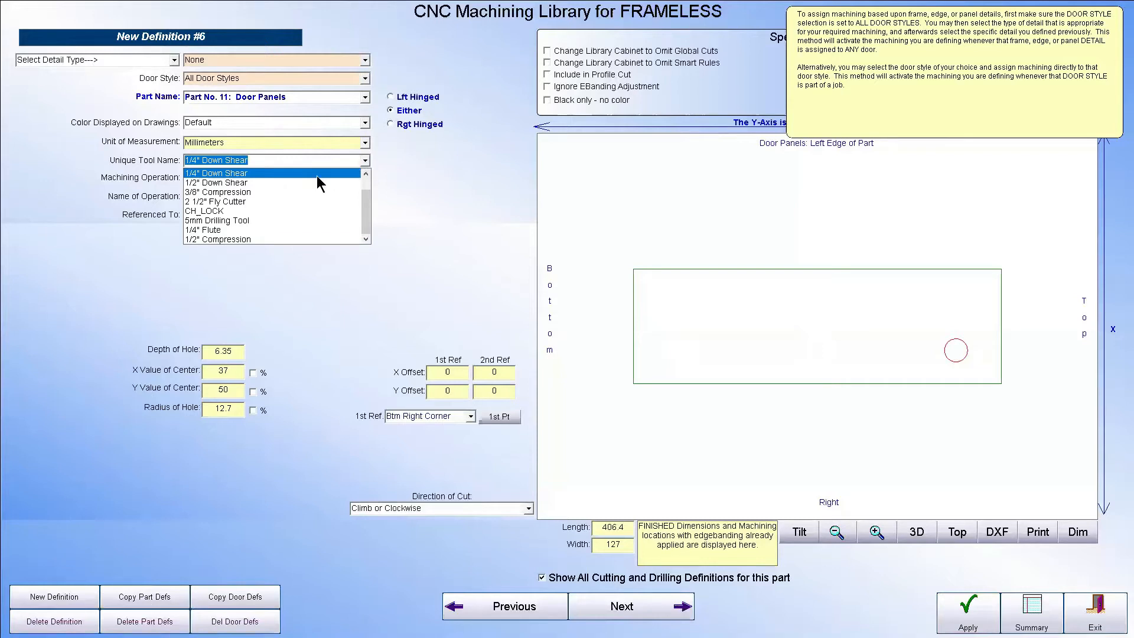
{"action": "left_click", "coordinate": [253, 219]}
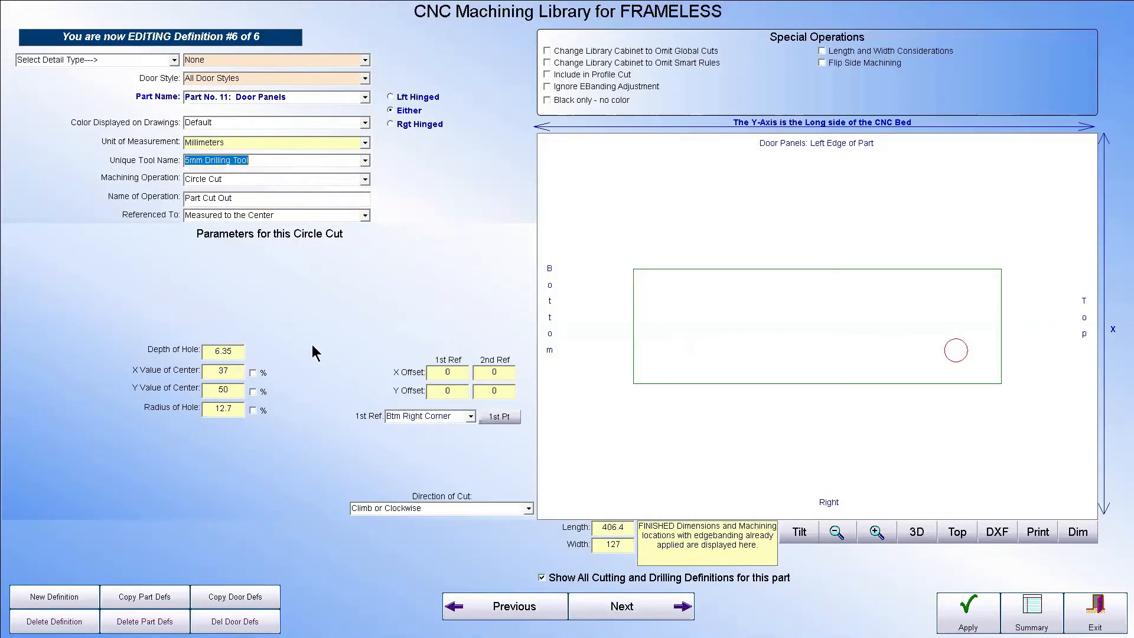
{"action": "left_click", "coordinate": [365, 178]}
{"action": "left_click_drag", "start_coordinate": [366, 237], "coordinate": [364, 204]}
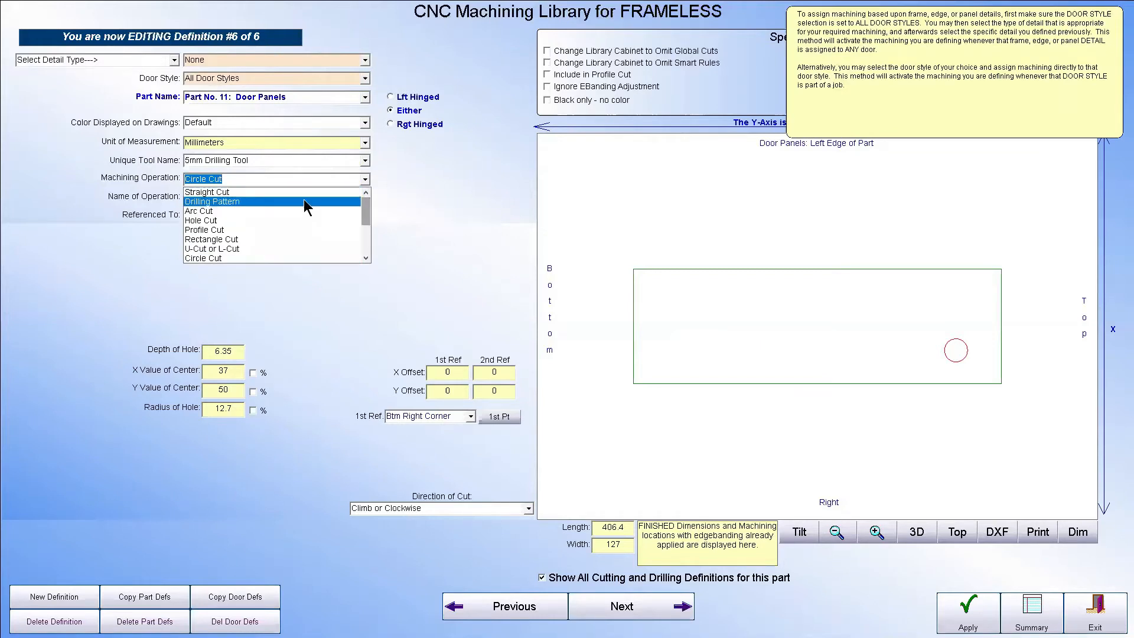
{"action": "left_click", "coordinate": [303, 201]}
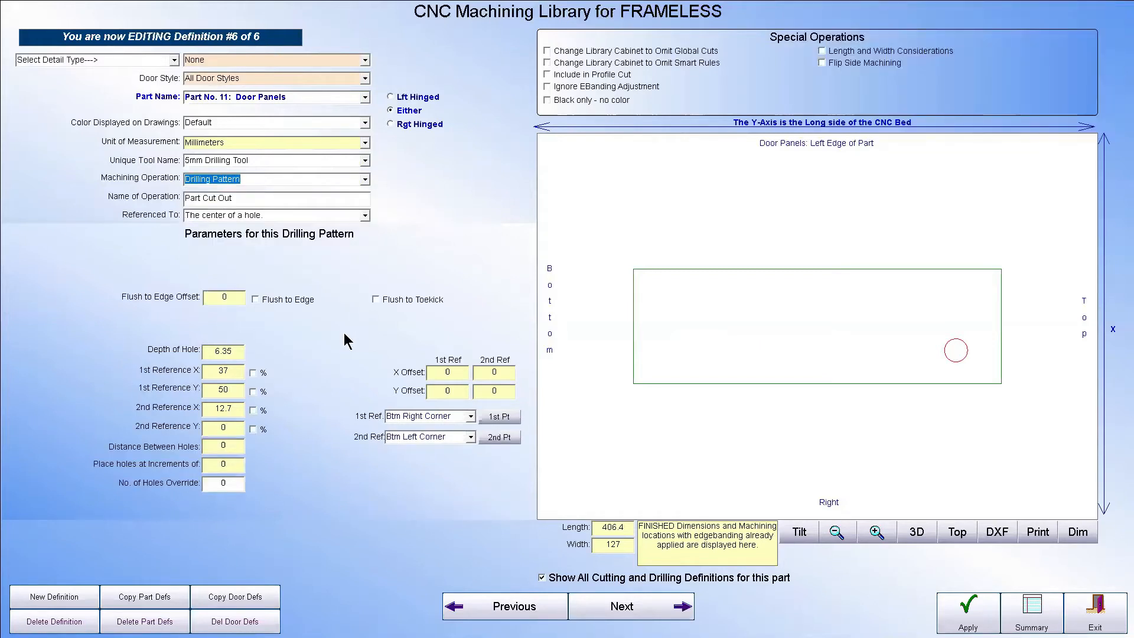
Set the drilling pattern's number of holes override to 2 and the distance between holes to 64 mm
{"action": "left_click", "coordinate": [228, 483]}
{"action": "double_click", "coordinate": [230, 484]}
{"action": "type", "text": "2"}
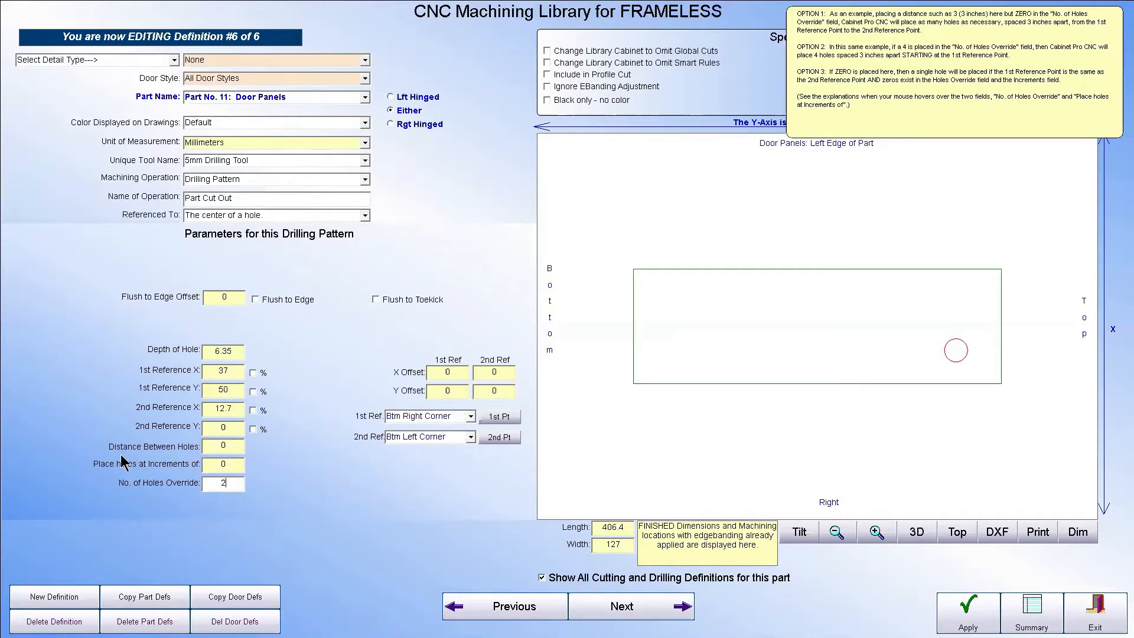
{"action": "left_click", "coordinate": [232, 445]}
{"action": "type", "text": "64"}
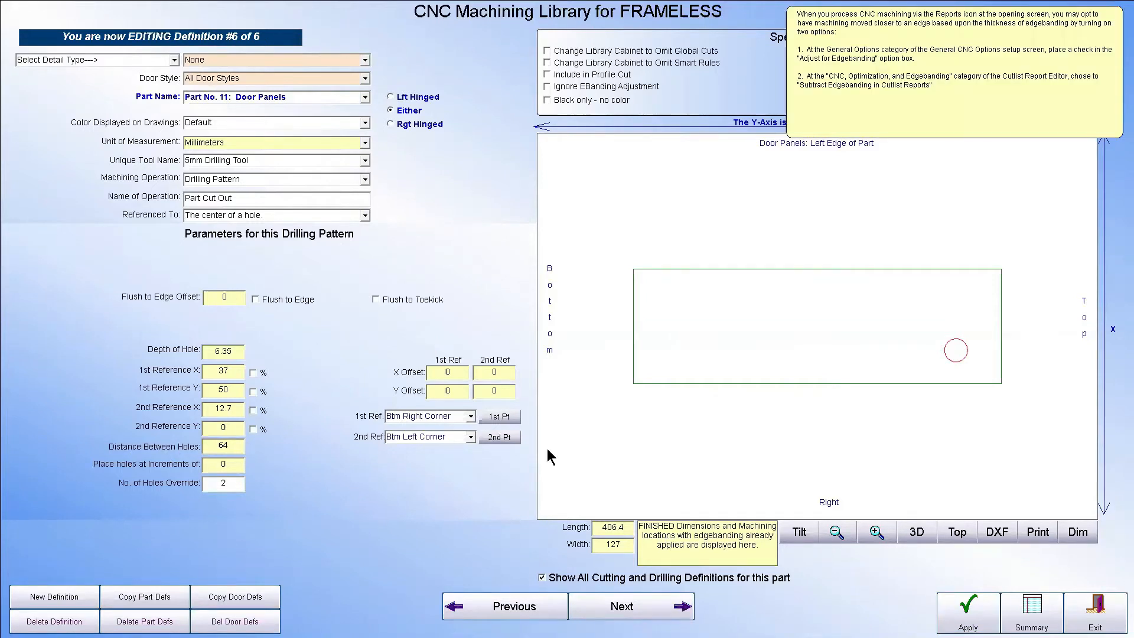
Place the drilling pattern's first reference point at about X 34, Y 15 mm and its second at about X 34, Y 79 mm
{"action": "left_click", "coordinate": [499, 417]}
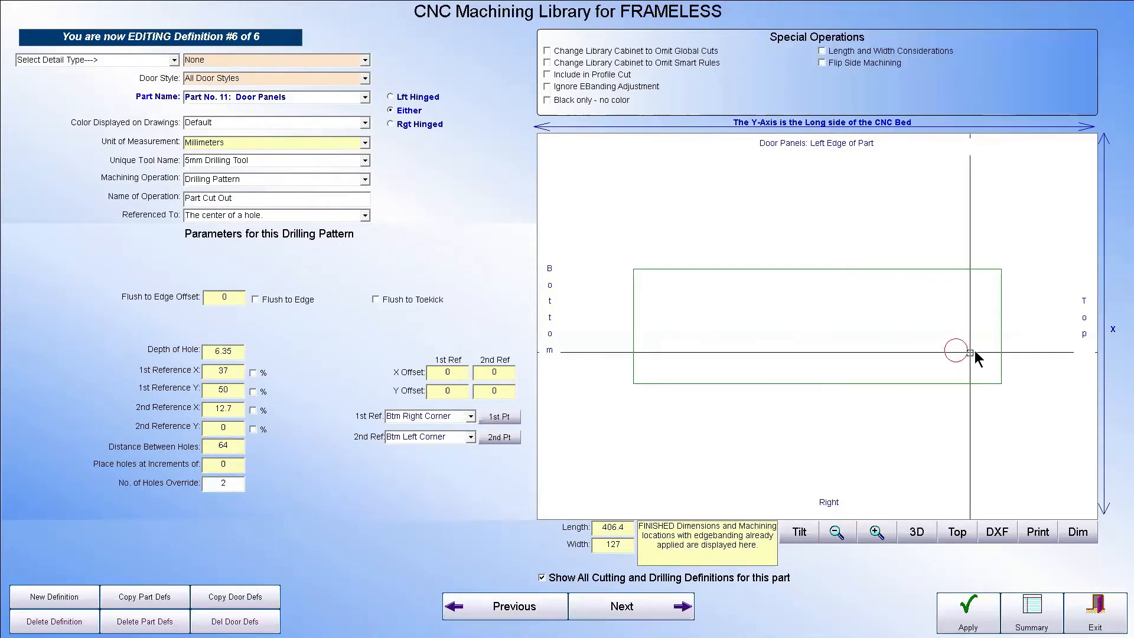
{"action": "left_click", "coordinate": [936, 350]}
{"action": "left_click", "coordinate": [499, 437]}
{"action": "left_click", "coordinate": [988, 353]}
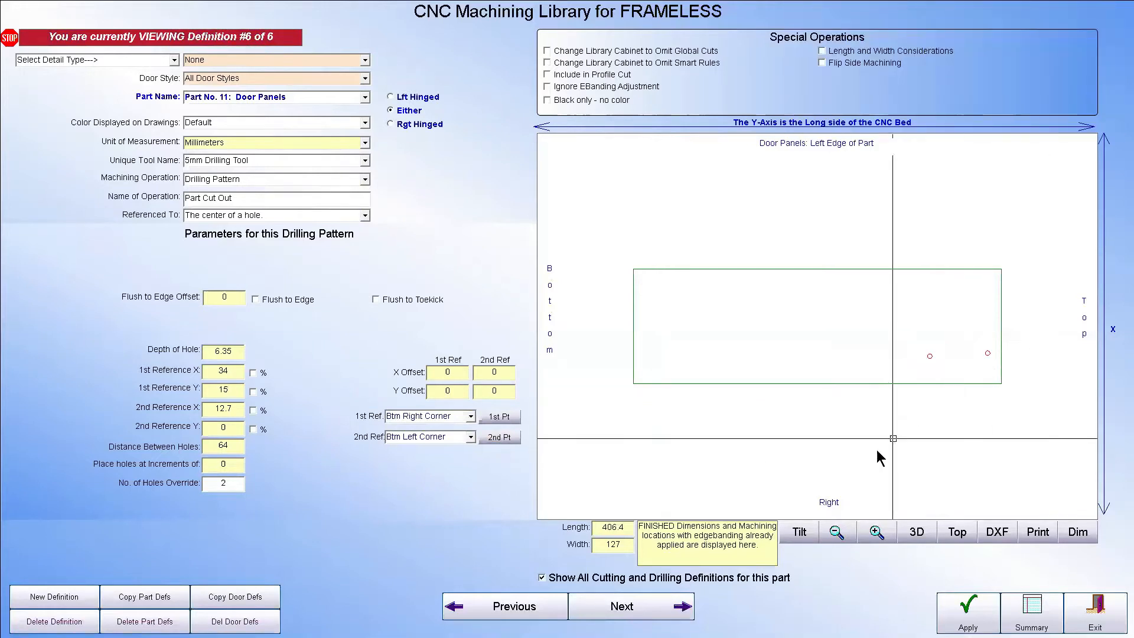
{"action": "left_click", "coordinate": [498, 438]}
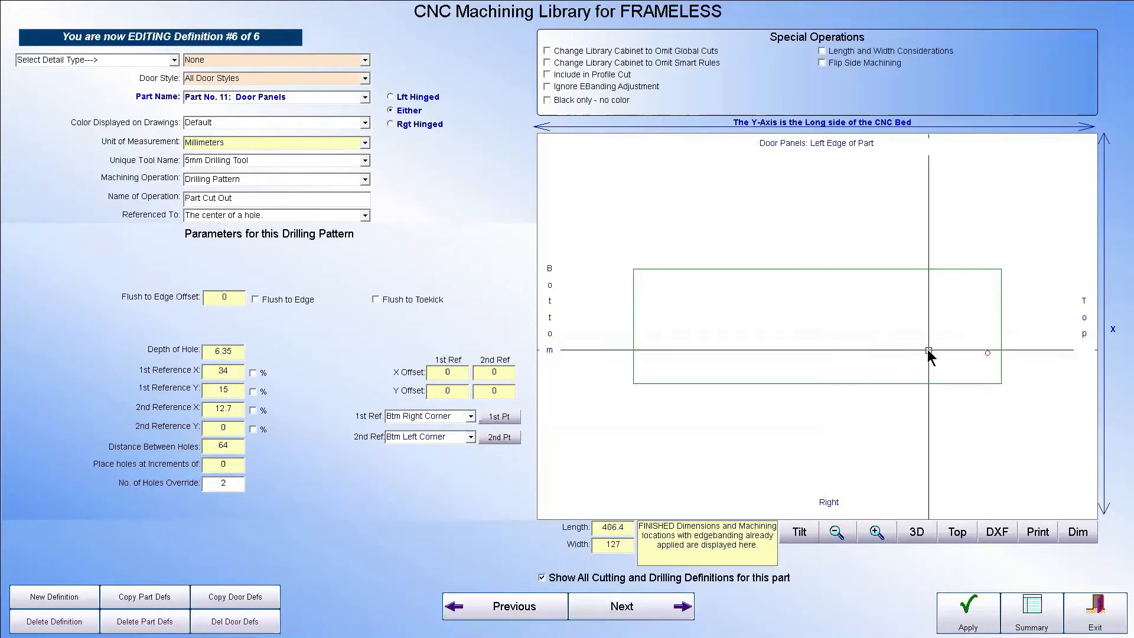
{"action": "left_click", "coordinate": [909, 355]}
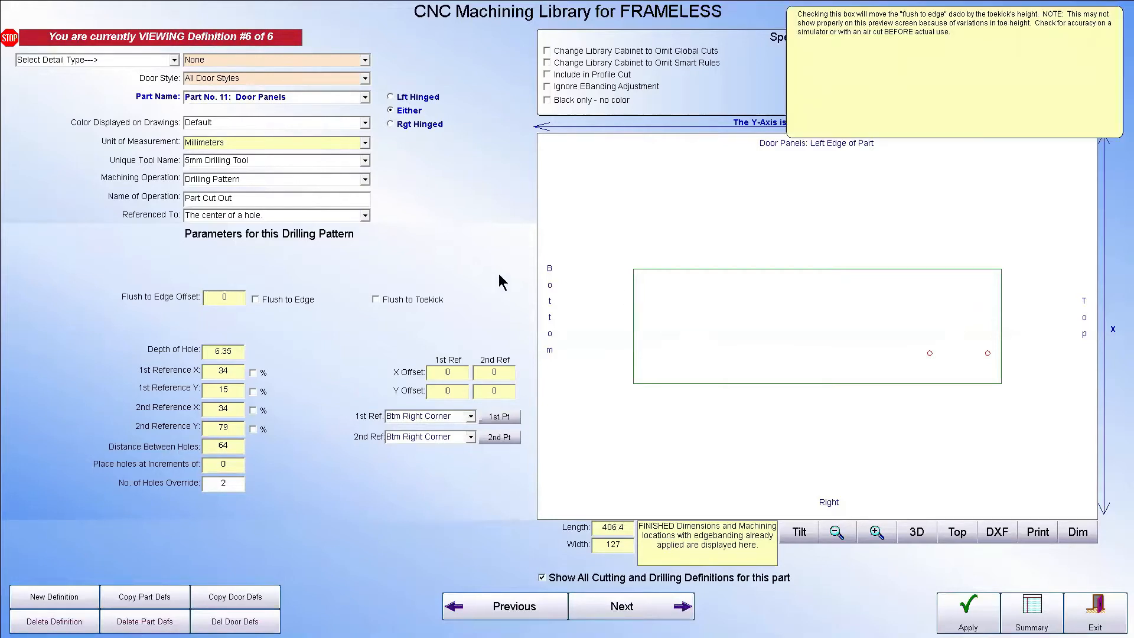
Open the Btm Right circle cut from the definitions summary, assign it to All Door Styles, and apply the change
{"action": "left_click", "coordinate": [1032, 611]}
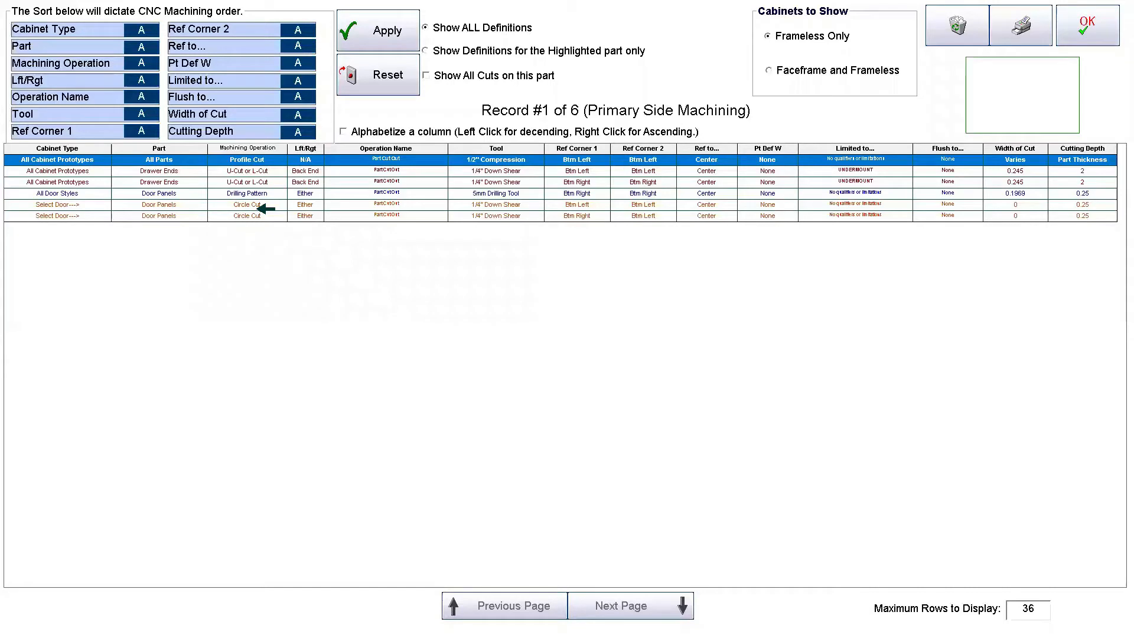
{"action": "left_click", "coordinate": [259, 207]}
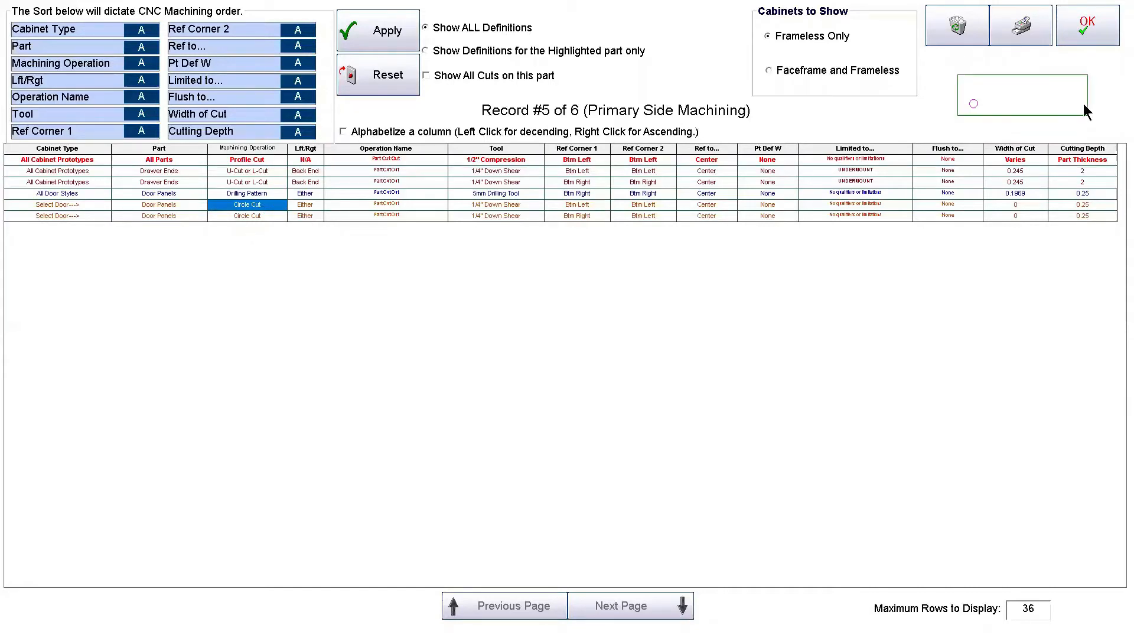
{"action": "left_click", "coordinate": [270, 216]}
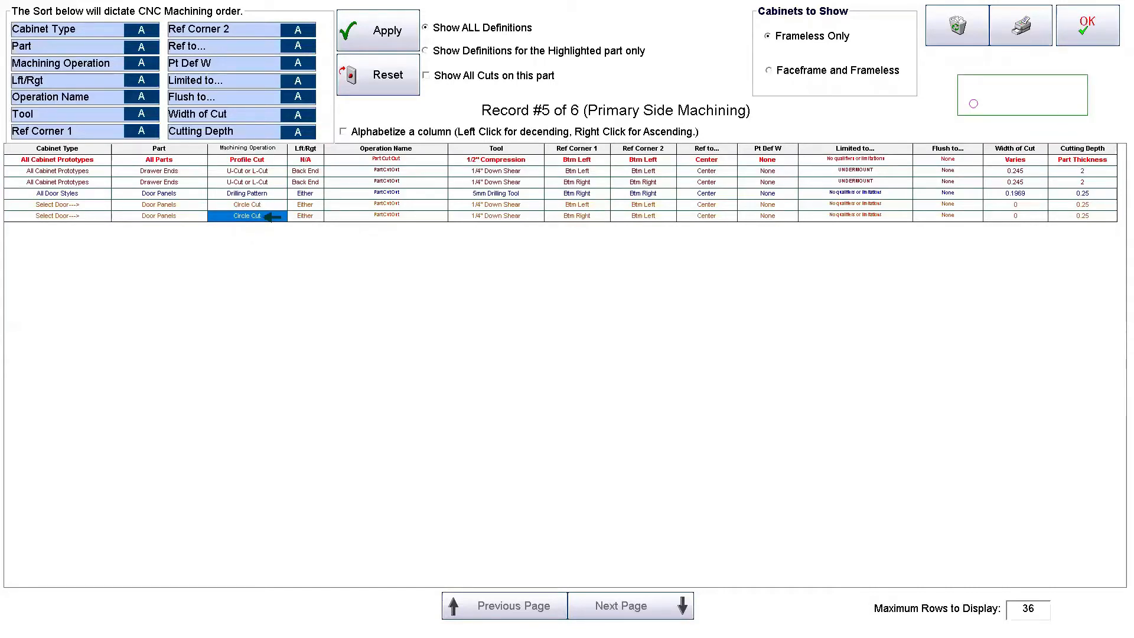
{"action": "left_click", "coordinate": [1083, 44]}
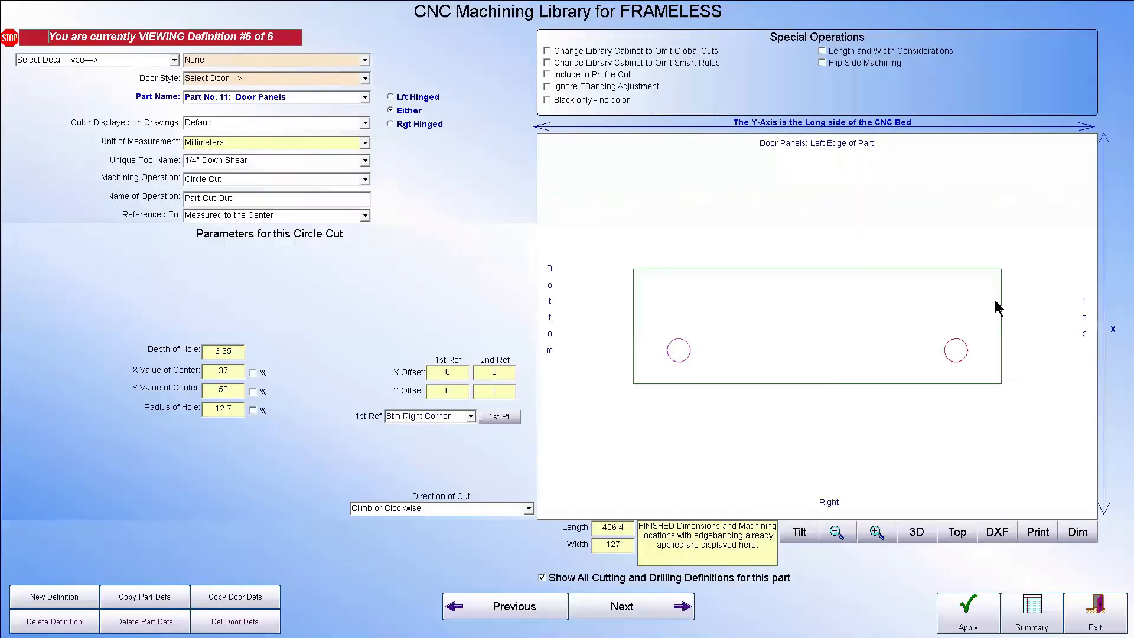
{"action": "left_click", "coordinate": [365, 78]}
{"action": "left_click", "coordinate": [298, 92]}
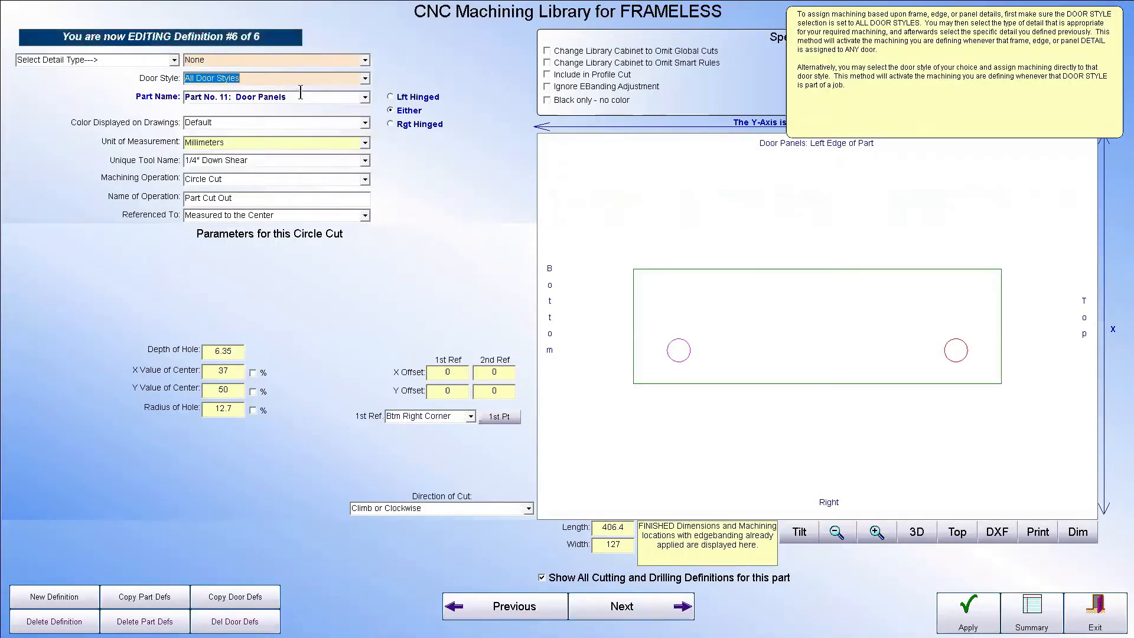
{"action": "left_click", "coordinate": [968, 613]}
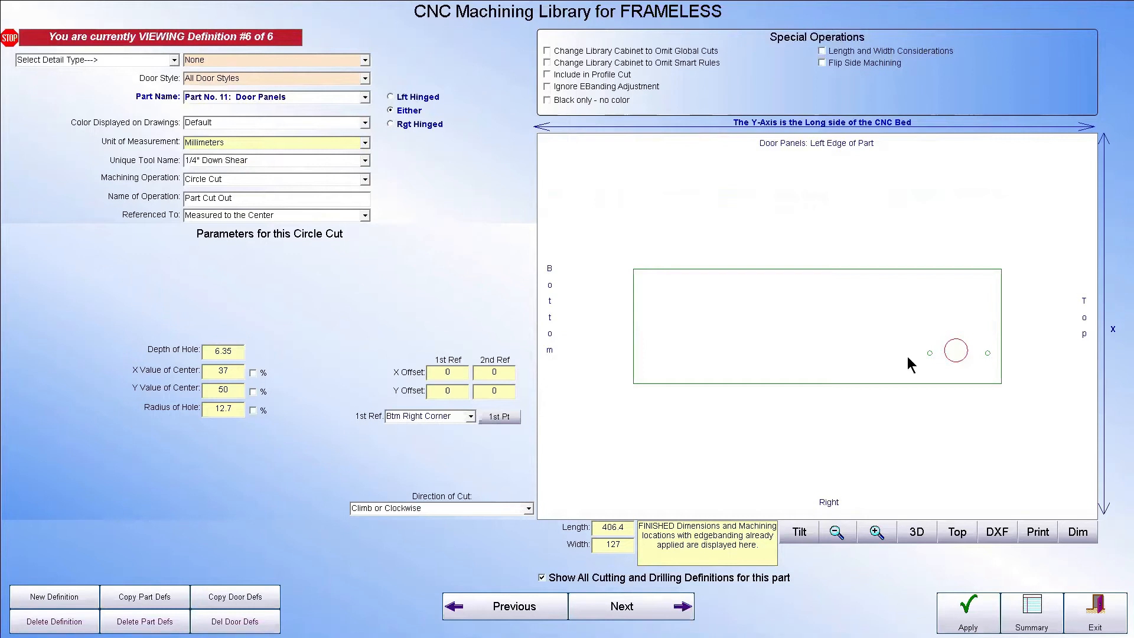
Reposition the circle cut's center between the two drilled holes at about X 42, Y 45 mm, and apply the change
{"action": "mouse_move", "coordinate": [252, 394]}
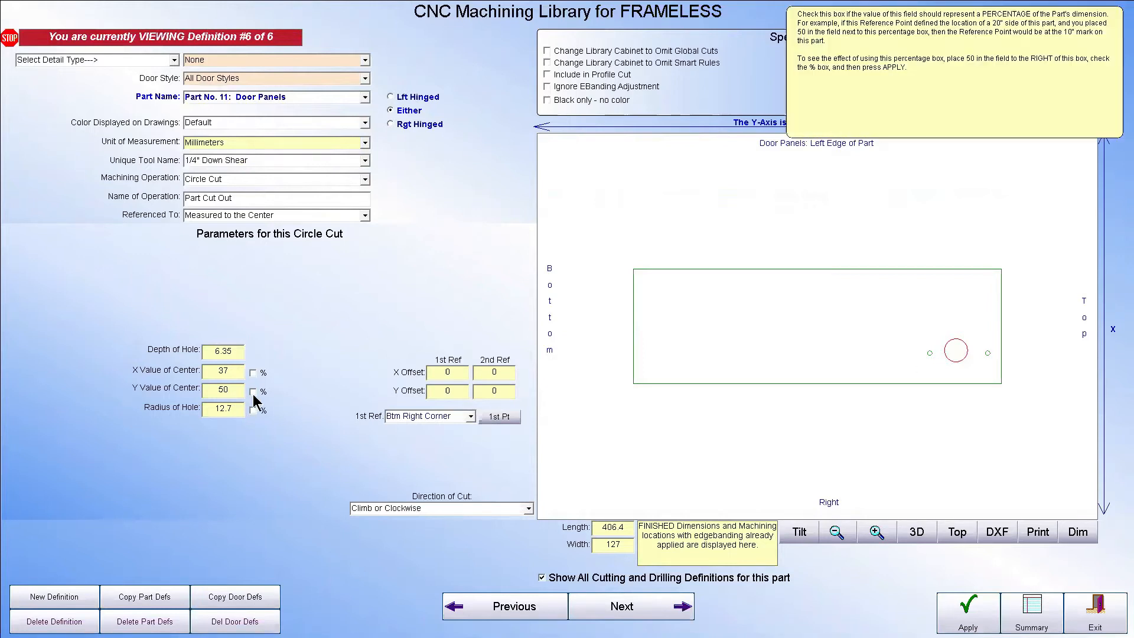
{"action": "left_click", "coordinate": [505, 417]}
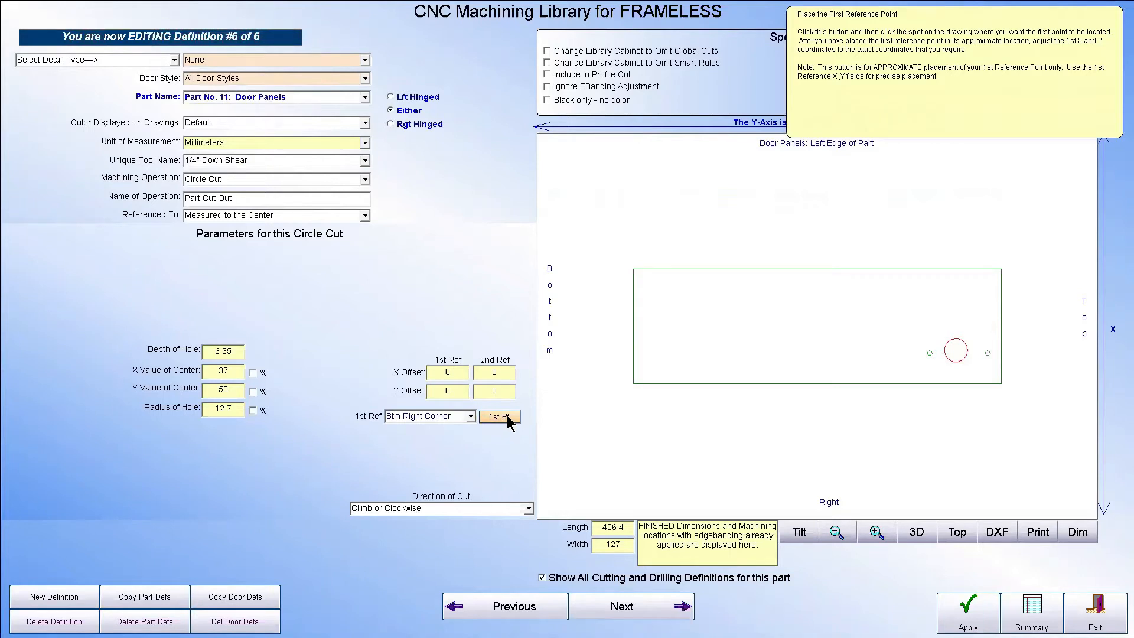
{"action": "left_click", "coordinate": [963, 354]}
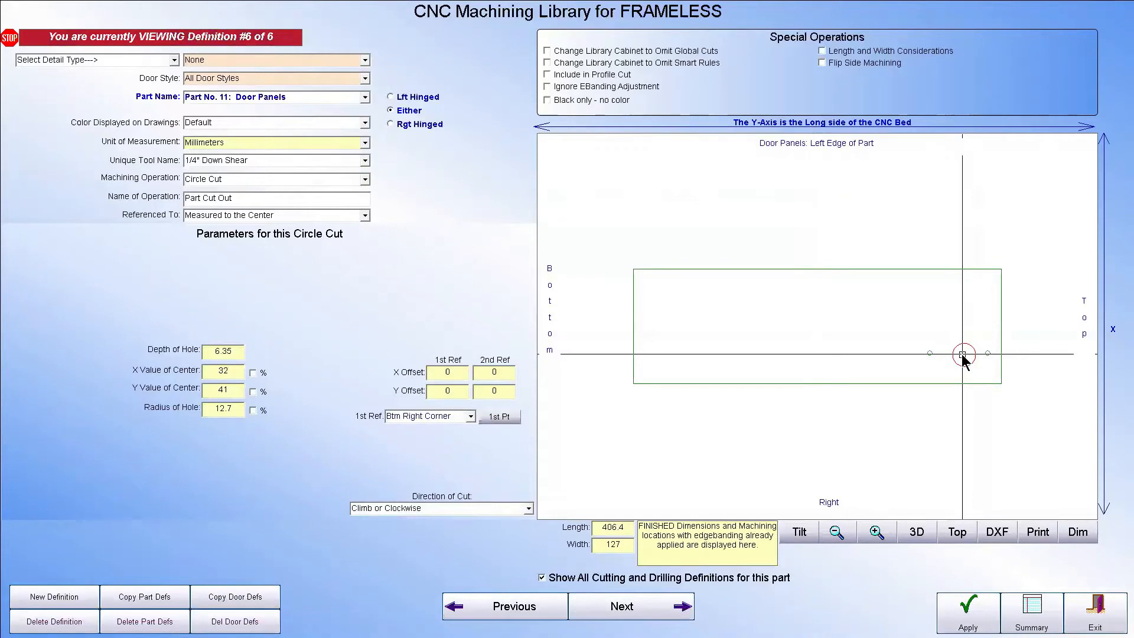
{"action": "left_click", "coordinate": [958, 355]}
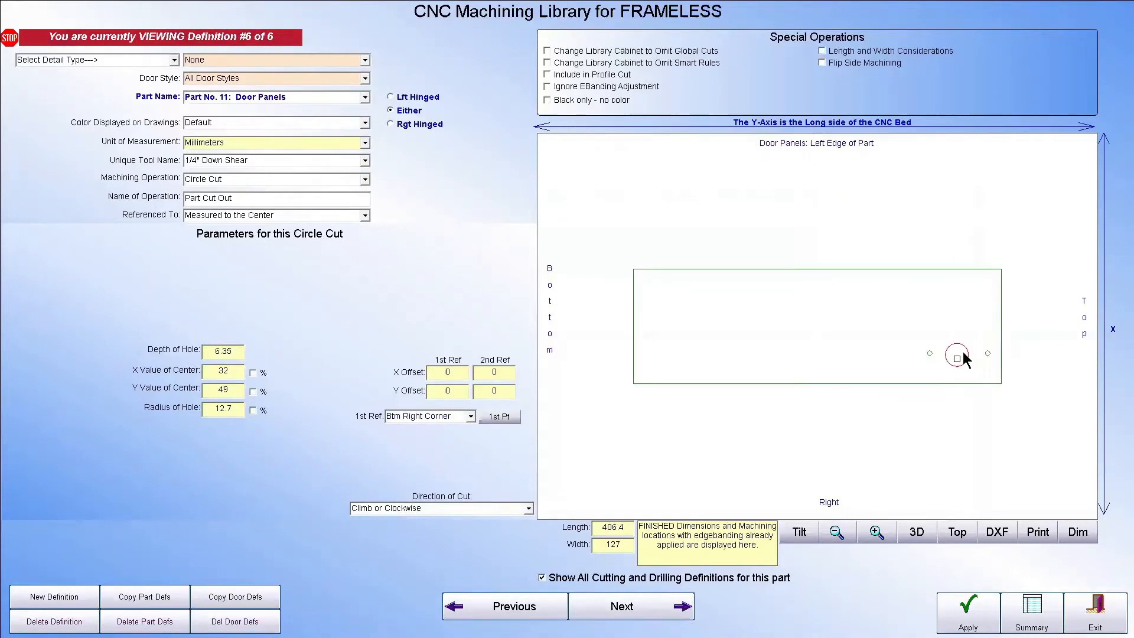
{"action": "left_click", "coordinate": [964, 353]}
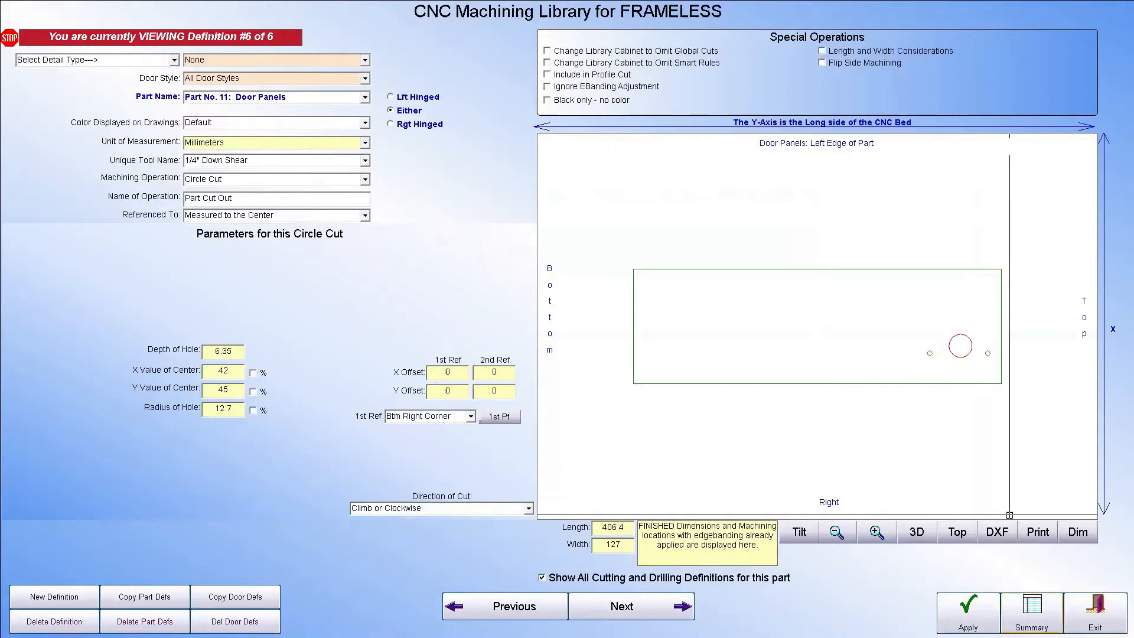
{"action": "left_click", "coordinate": [978, 612]}
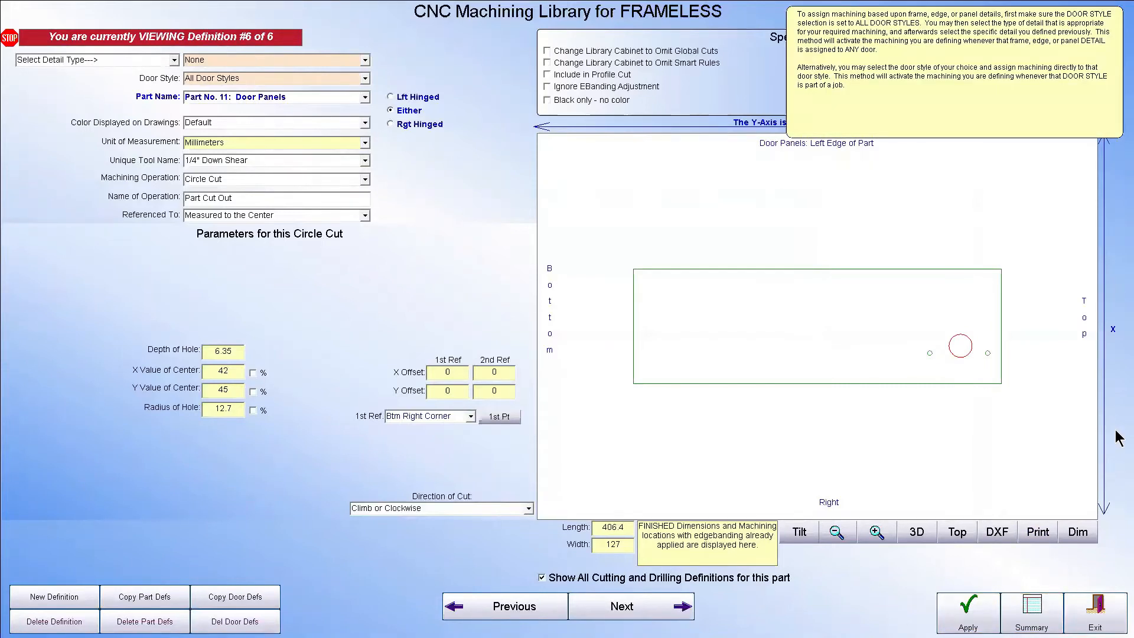
Select the two-hole drilling pattern in the door panel drawing and set its unit of measurement to Inches
{"action": "left_click", "coordinate": [987, 352]}
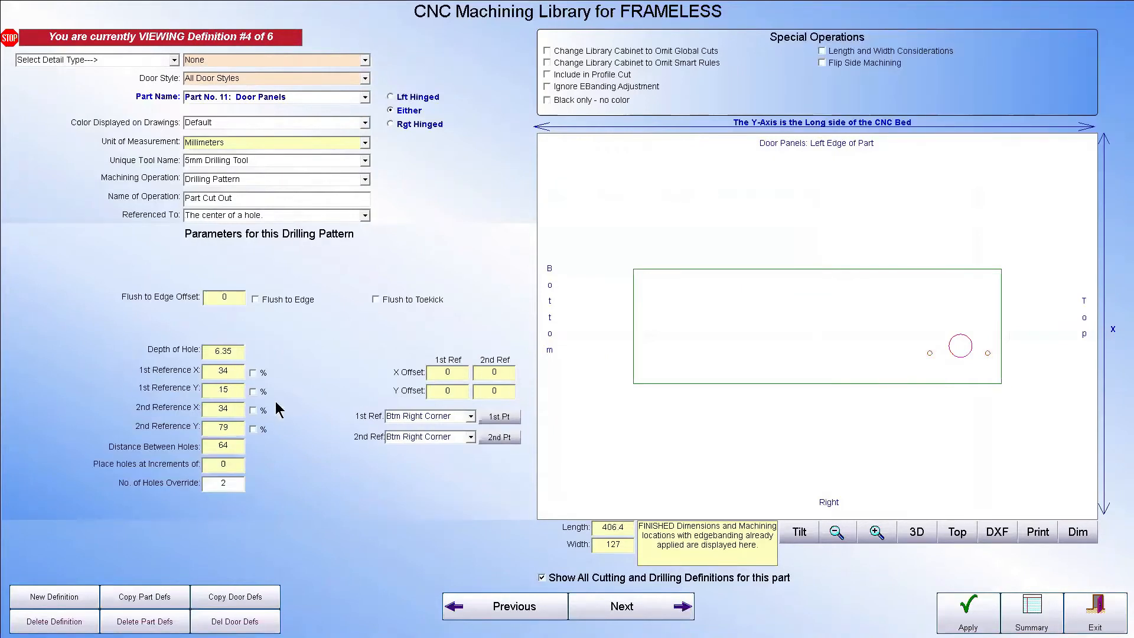
{"action": "left_click", "coordinate": [235, 373]}
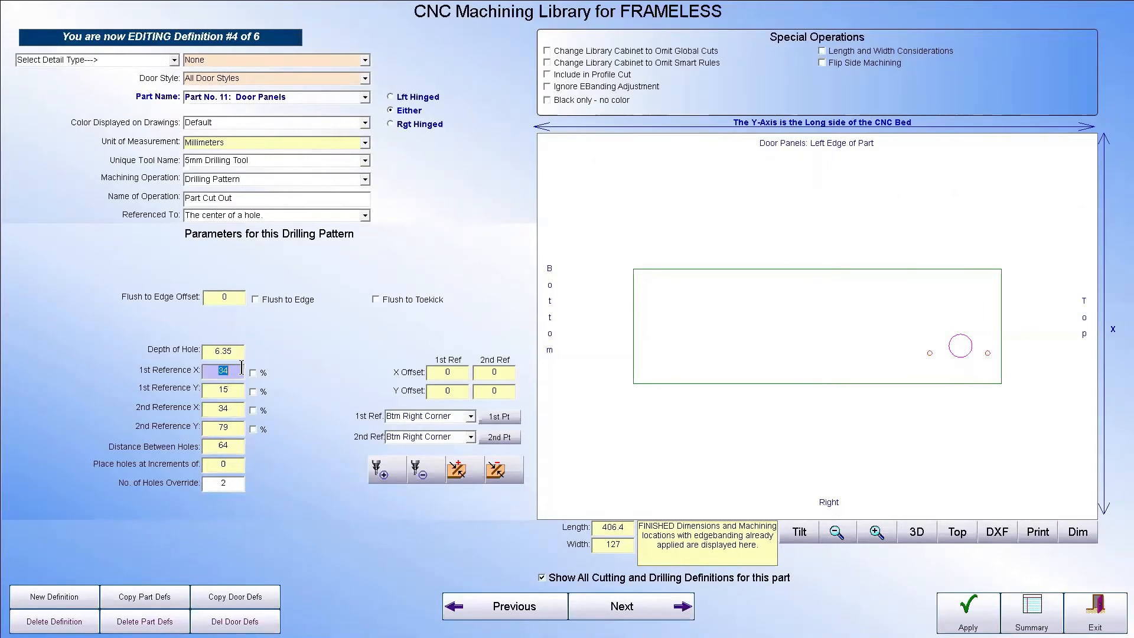
{"action": "left_click", "coordinate": [233, 391]}
{"action": "mouse_move", "coordinate": [271, 411]}
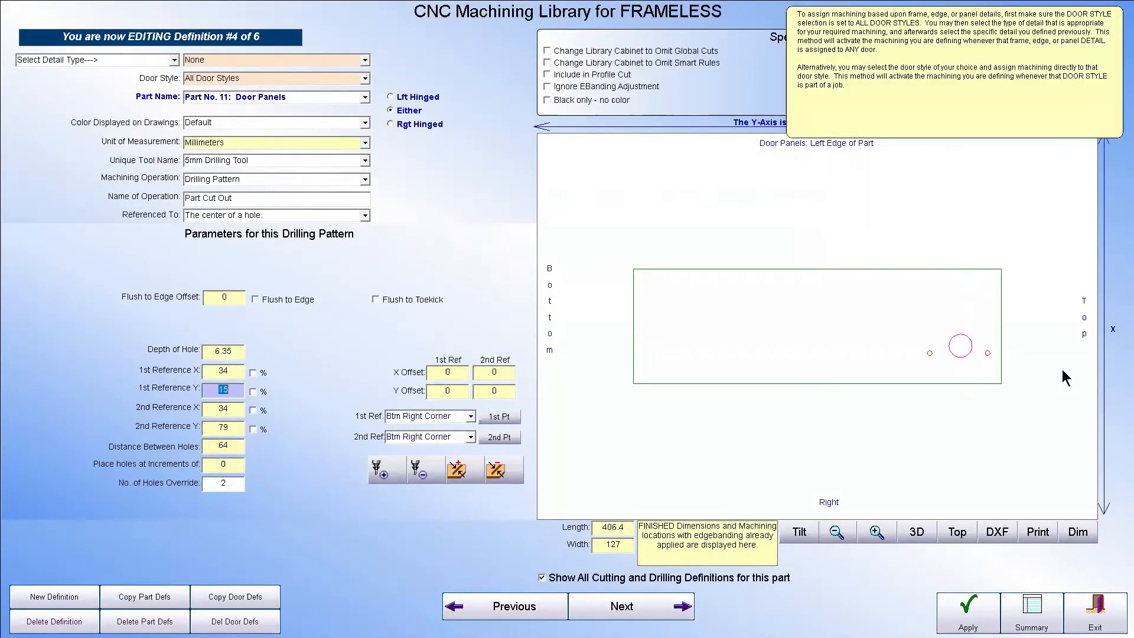
{"action": "left_click", "coordinate": [988, 357]}
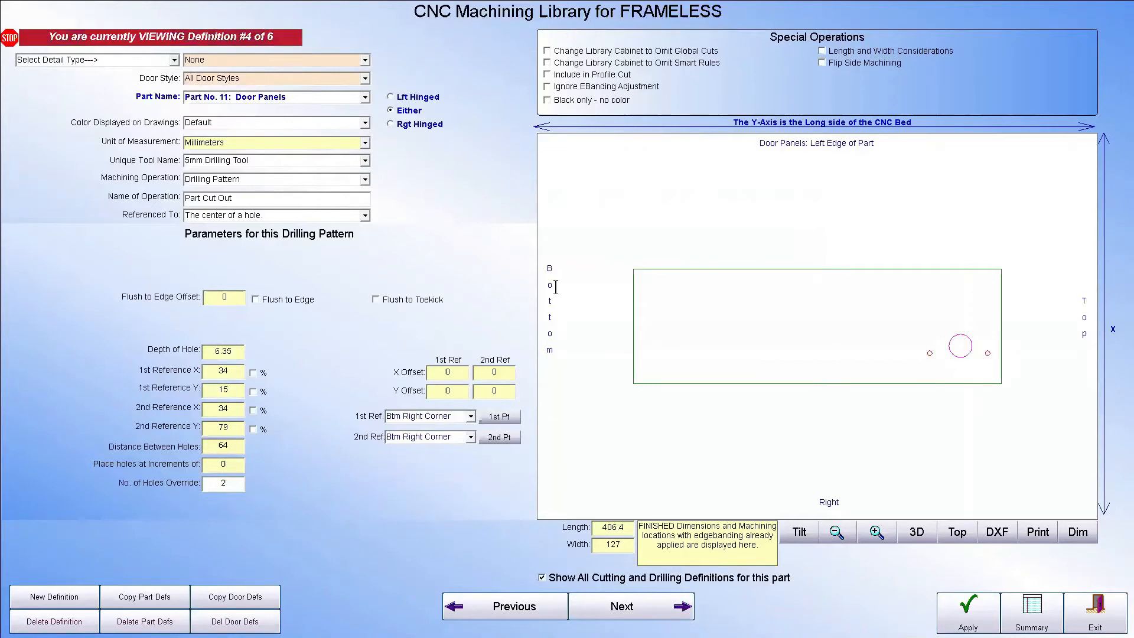
{"action": "mouse_move", "coordinate": [234, 356]}
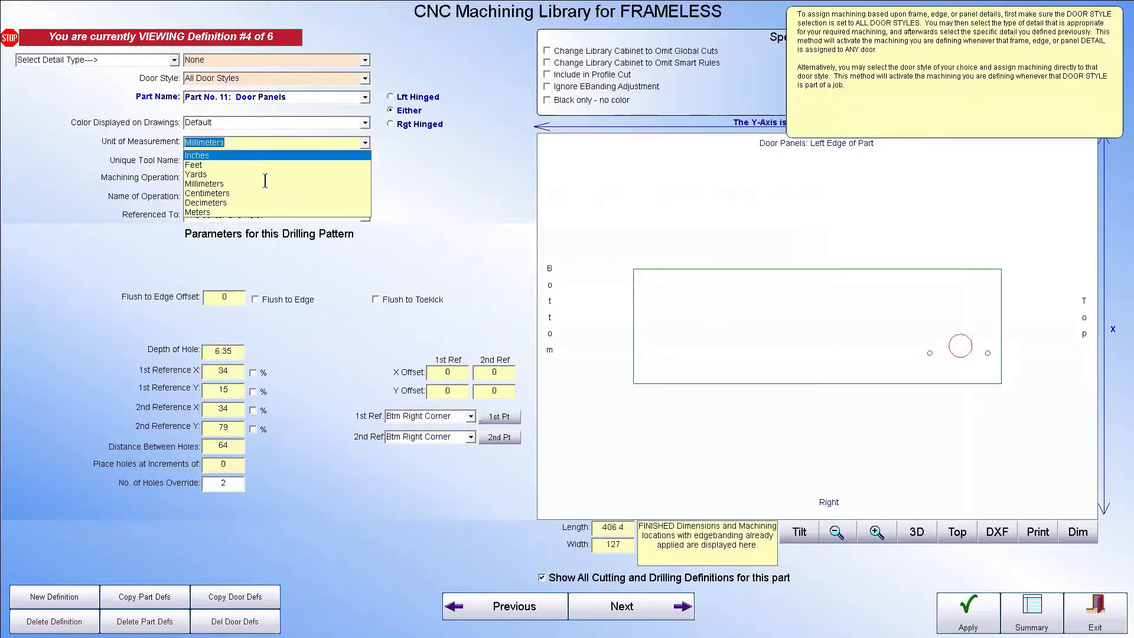
{"action": "left_click", "coordinate": [242, 154]}
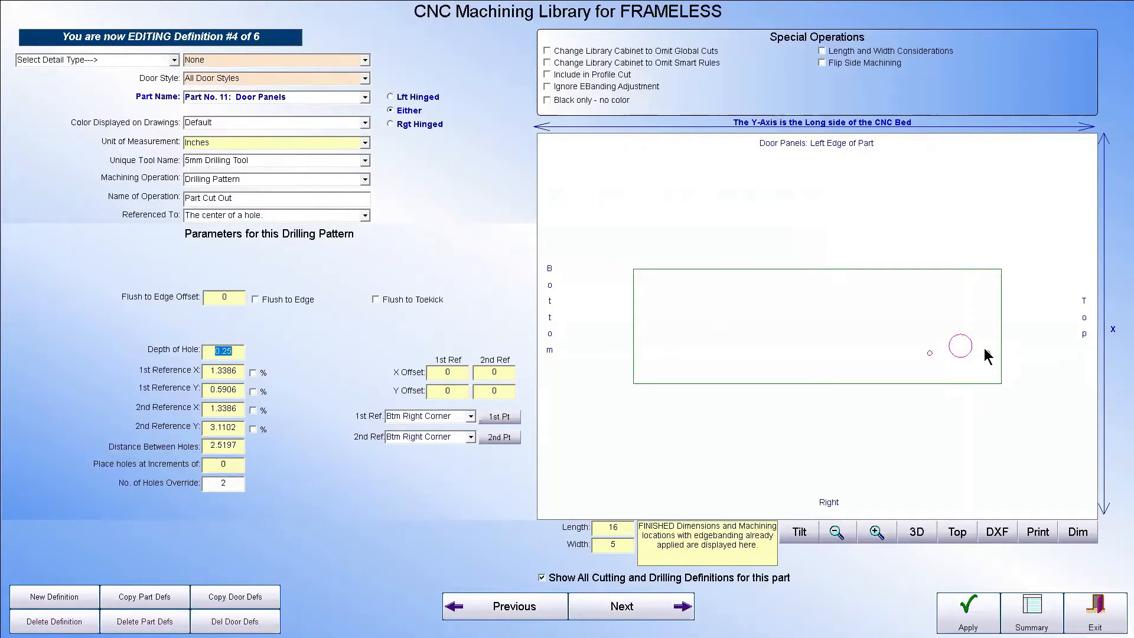
Try to set the two-hole drilling pattern's depth of hole to .02 inches
{"action": "key", "text": "BackSpace"}
{"action": "type", "text": ".02"}
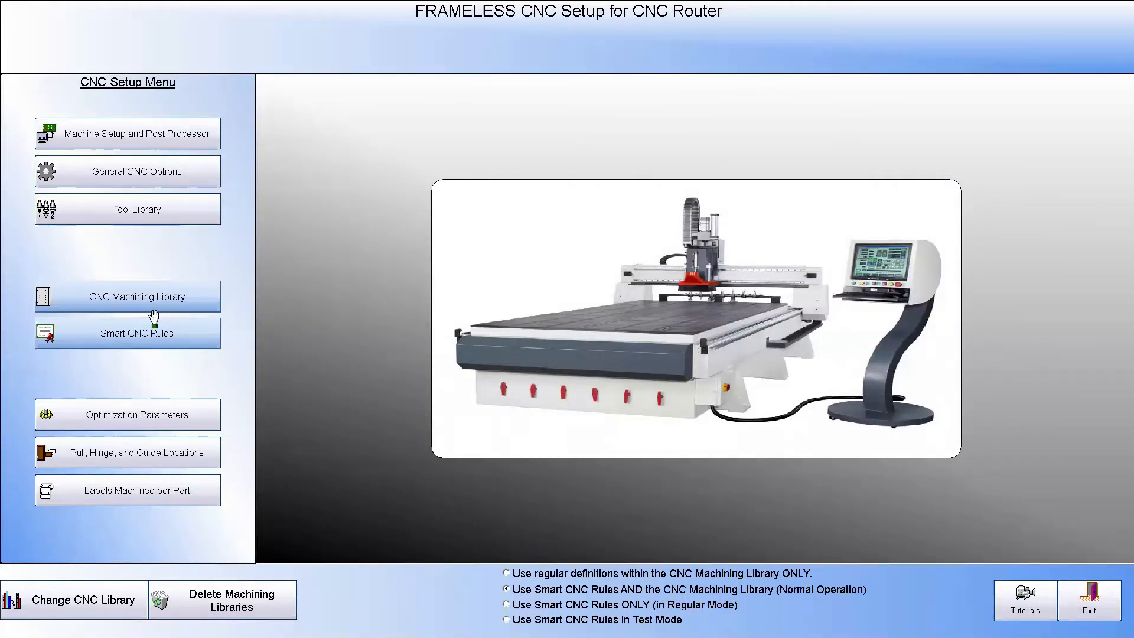
Try to open the Smart CNC Rules, view the door panel drilling definition in the machining library, and exit the CNC setup
{"action": "left_click", "coordinate": [153, 328]}
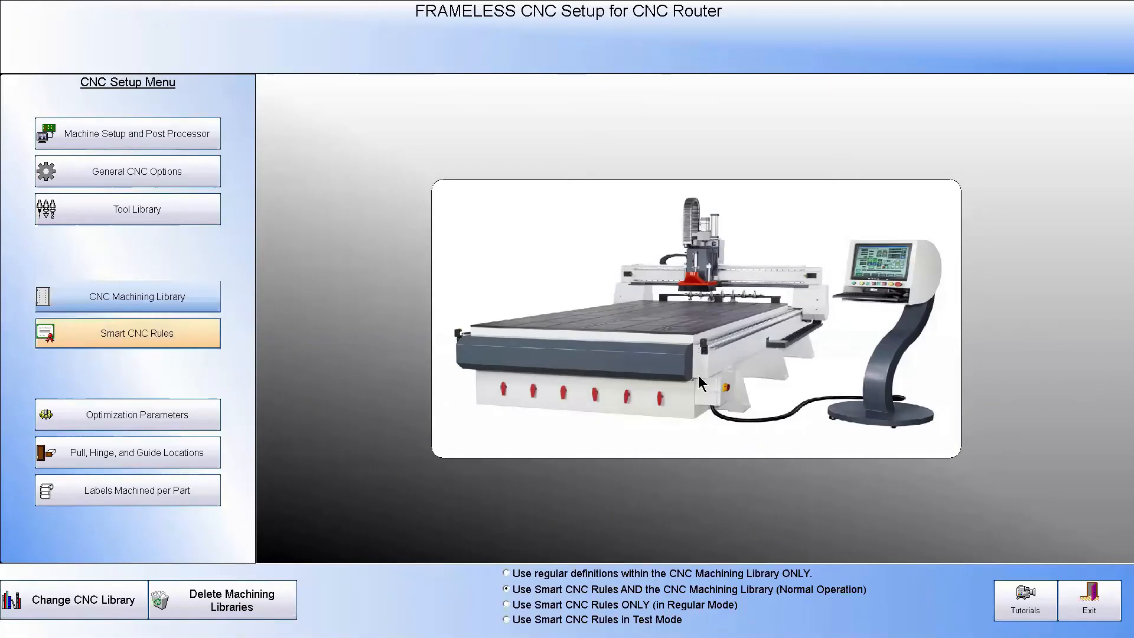
{"action": "left_click", "coordinate": [149, 295]}
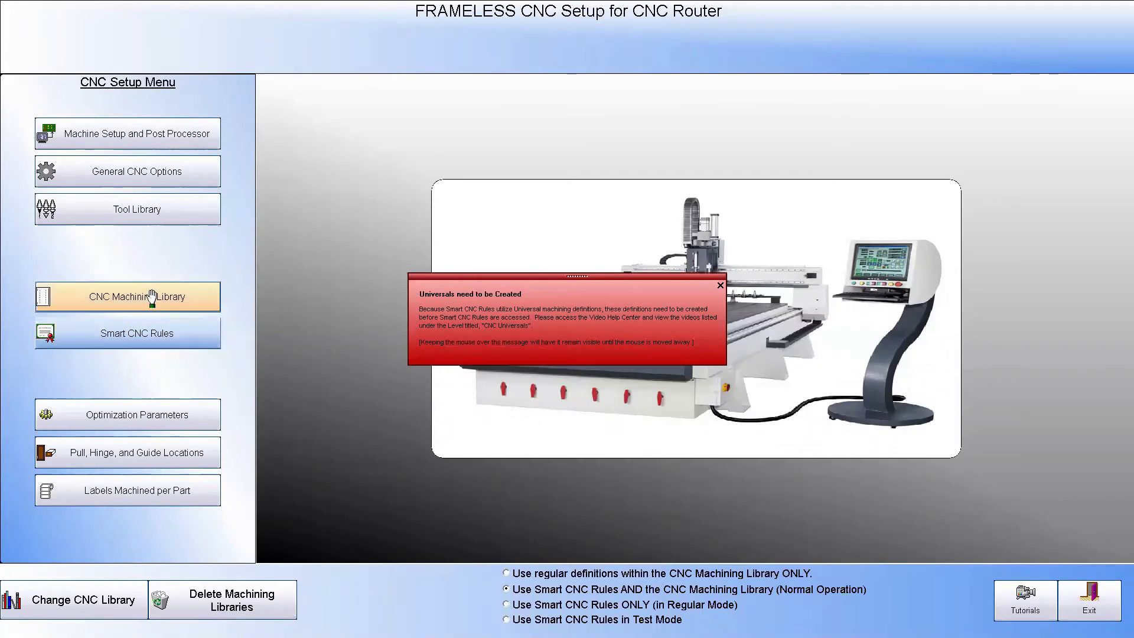
{"action": "left_click", "coordinate": [1075, 600]}
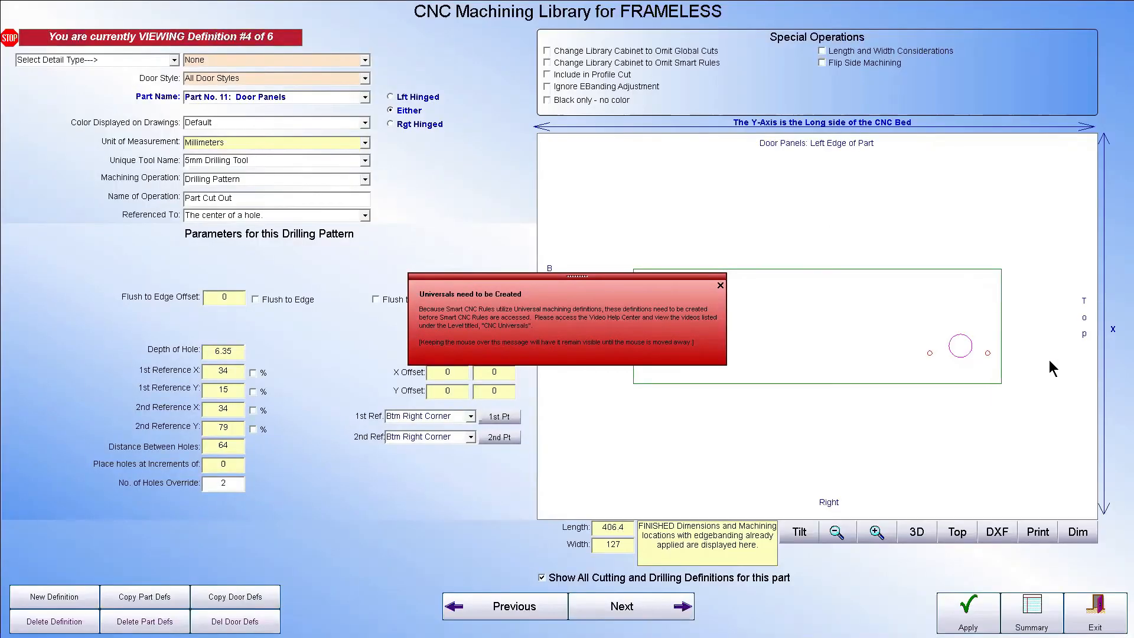
{"action": "left_click", "coordinate": [1096, 611]}
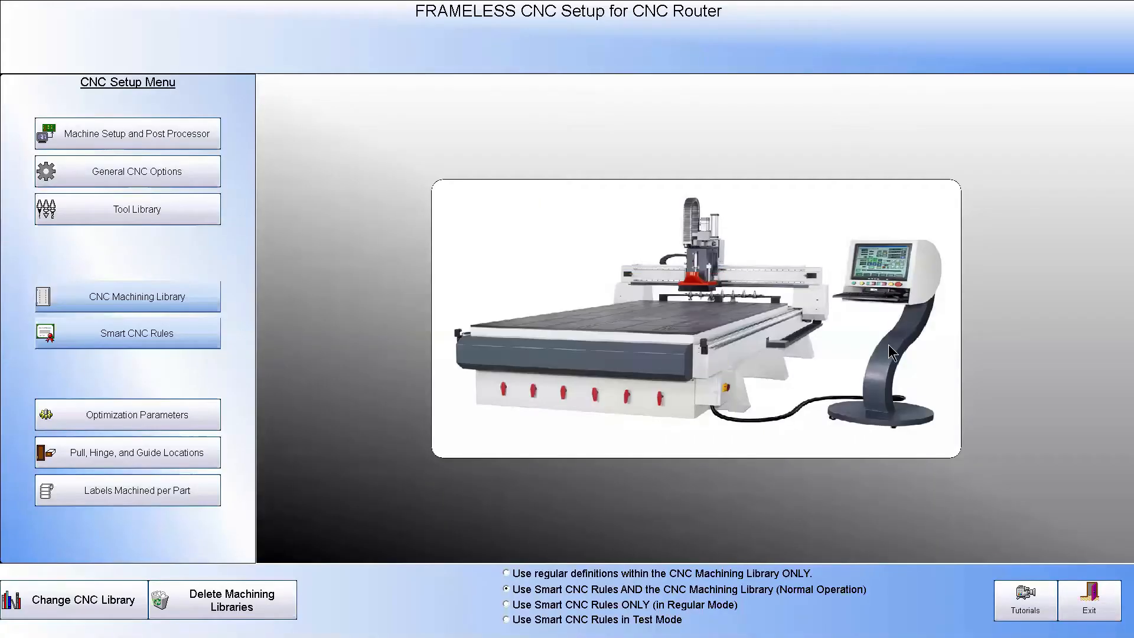
{"action": "left_click", "coordinate": [1090, 601]}
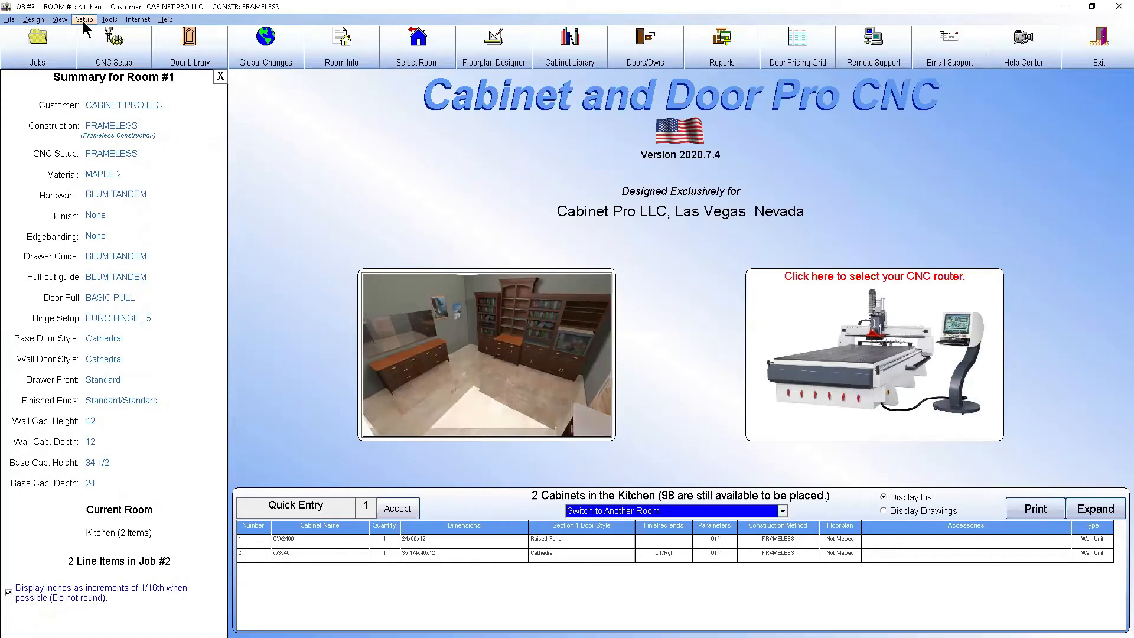
Unpack the Sample Construction Setups library group from the cabinet library, overwriting the existing libraries, and reopen the CNC setup
{"action": "left_click", "coordinate": [576, 44]}
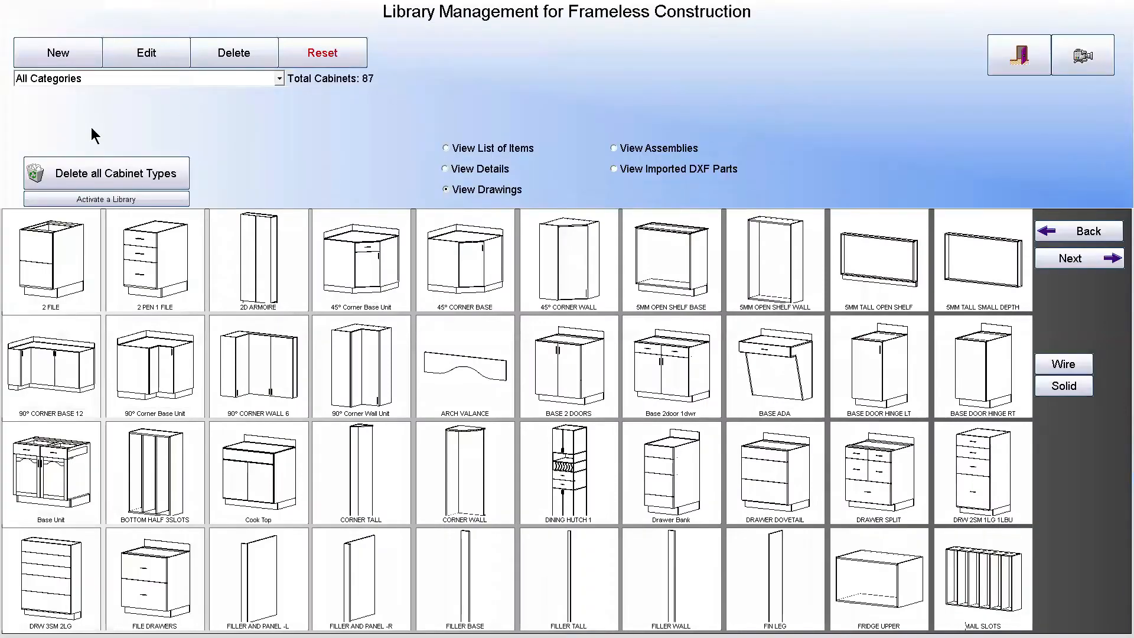
{"action": "left_click", "coordinate": [131, 196]}
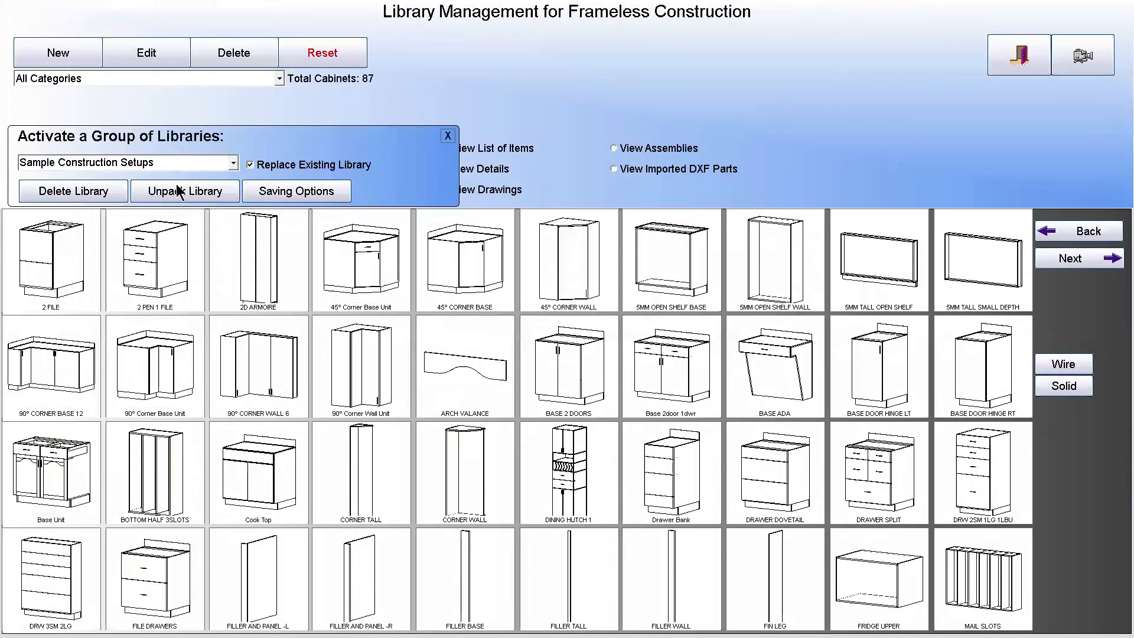
{"action": "left_click", "coordinate": [179, 194]}
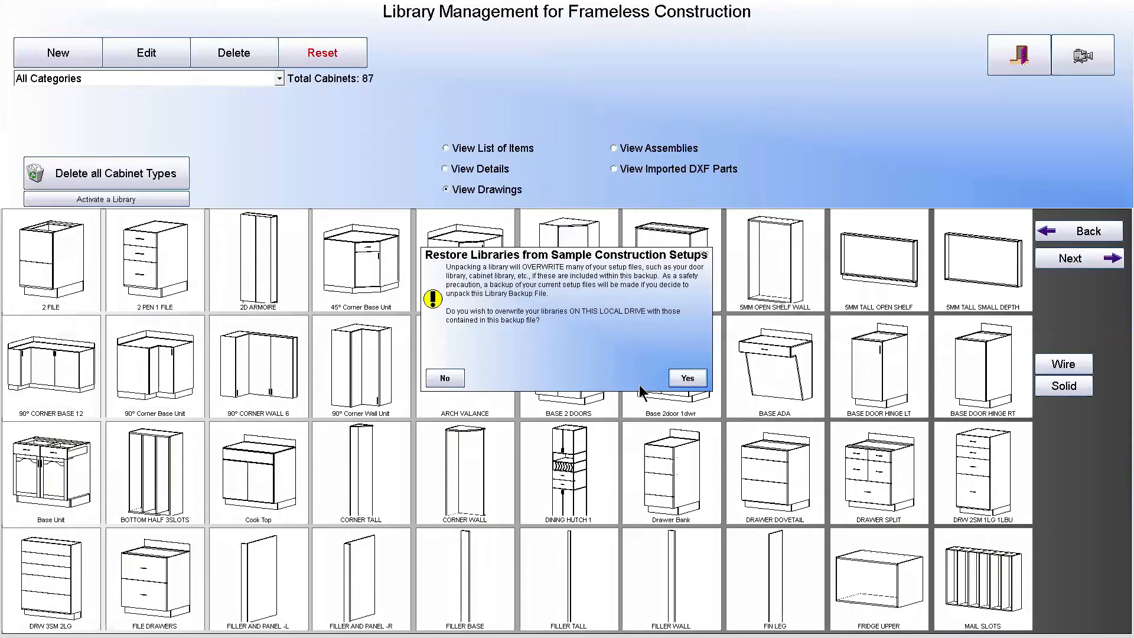
{"action": "left_click", "coordinate": [689, 379]}
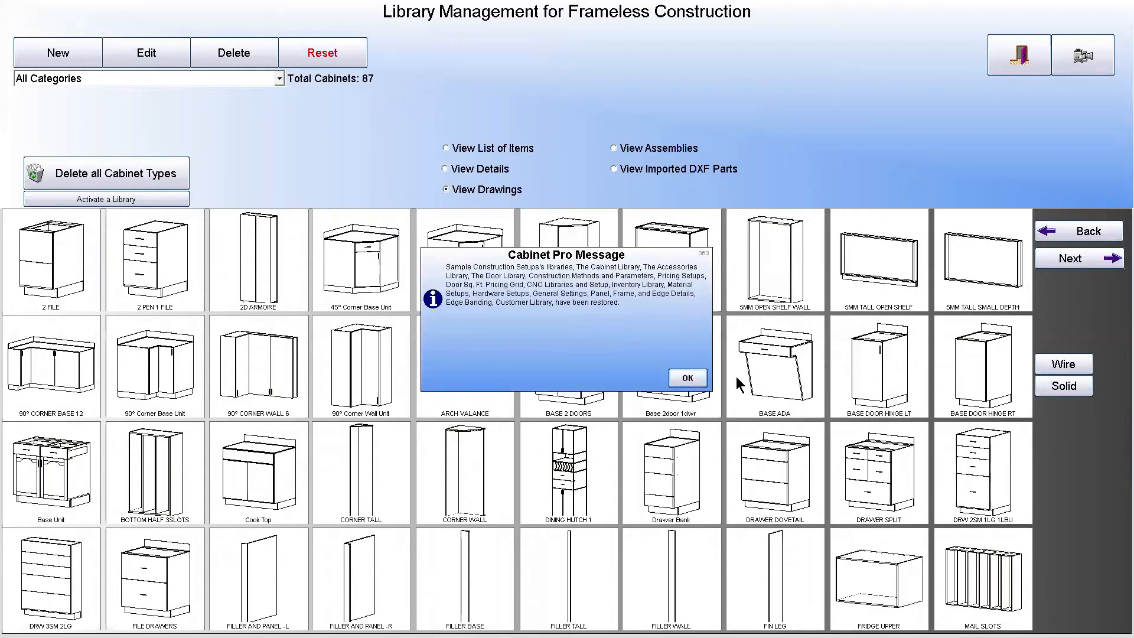
{"action": "left_click", "coordinate": [687, 378]}
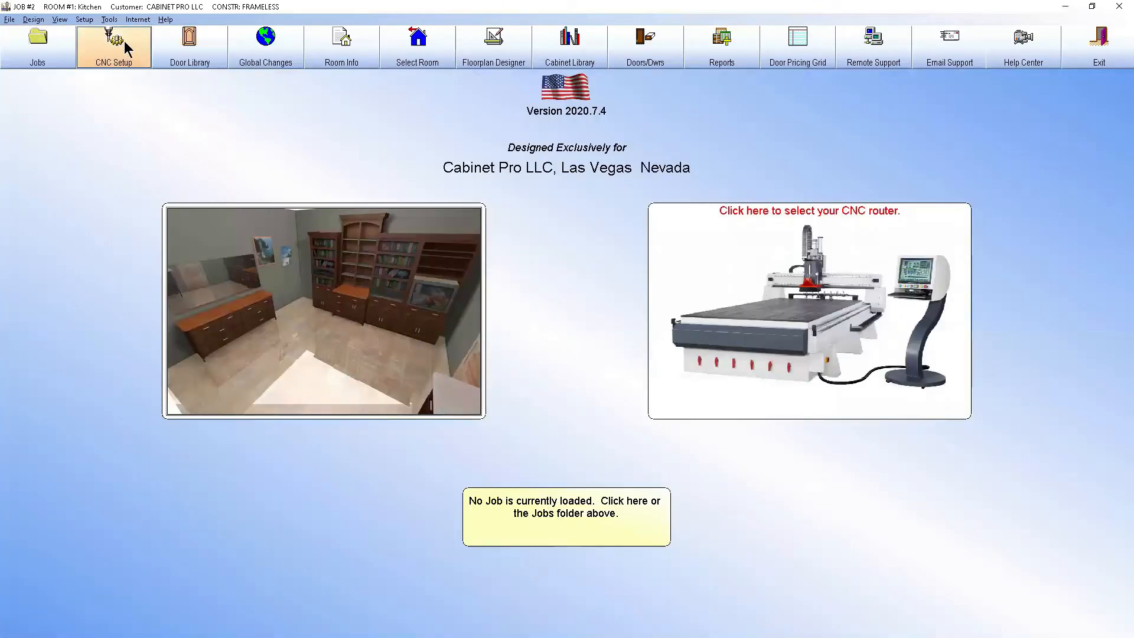
{"action": "left_click", "coordinate": [128, 53]}
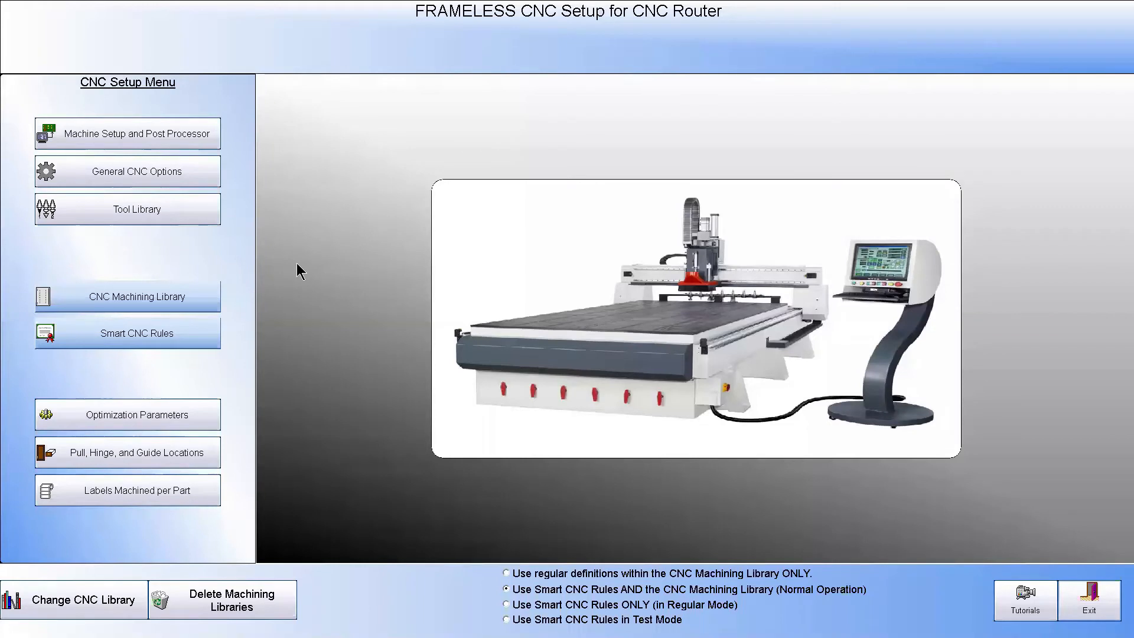
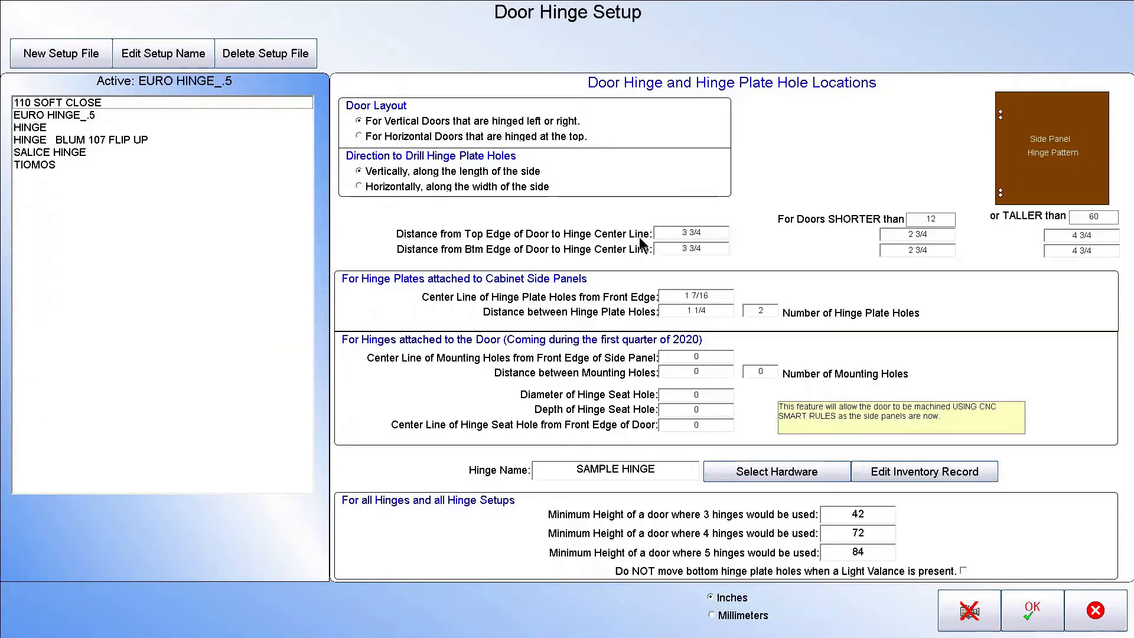
Examine the hinge center line distances, short and tall door settings, and mounting hole fields in the Door Hinge Setup
{"action": "left_click_drag", "start_coordinate": [712, 235], "coordinate": [658, 232]}
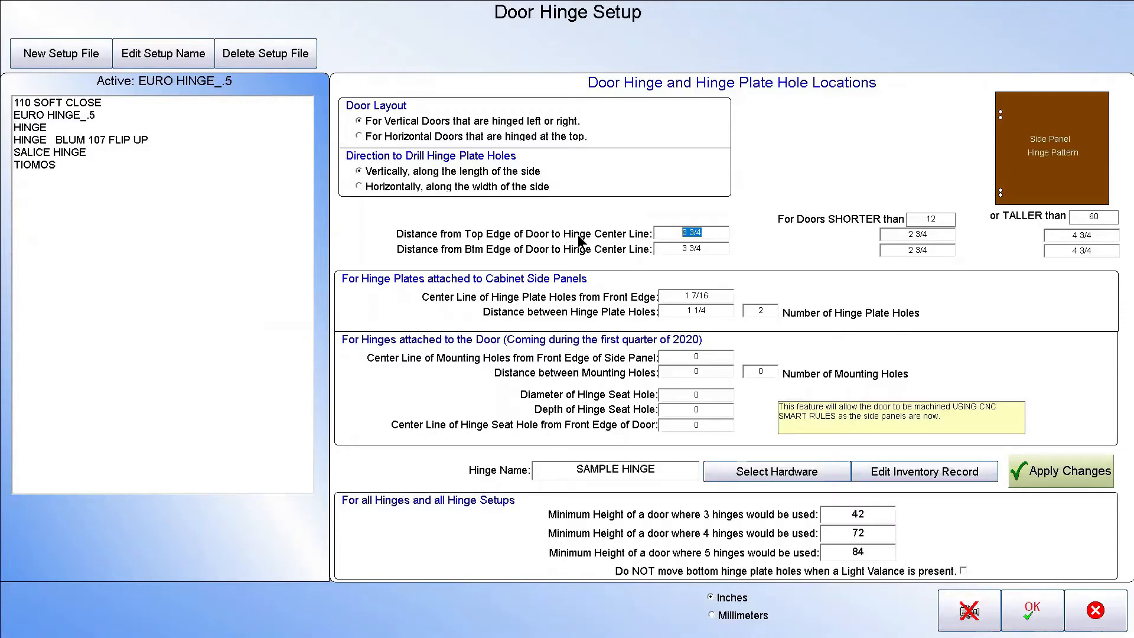
{"action": "left_click", "coordinate": [945, 219]}
{"action": "left_click", "coordinate": [941, 235]}
{"action": "left_click", "coordinate": [1096, 217]}
{"action": "left_click", "coordinate": [1070, 236]}
{"action": "left_click_drag", "start_coordinate": [704, 247], "coordinate": [666, 246]}
{"action": "left_click_drag", "start_coordinate": [932, 248], "coordinate": [907, 249]}
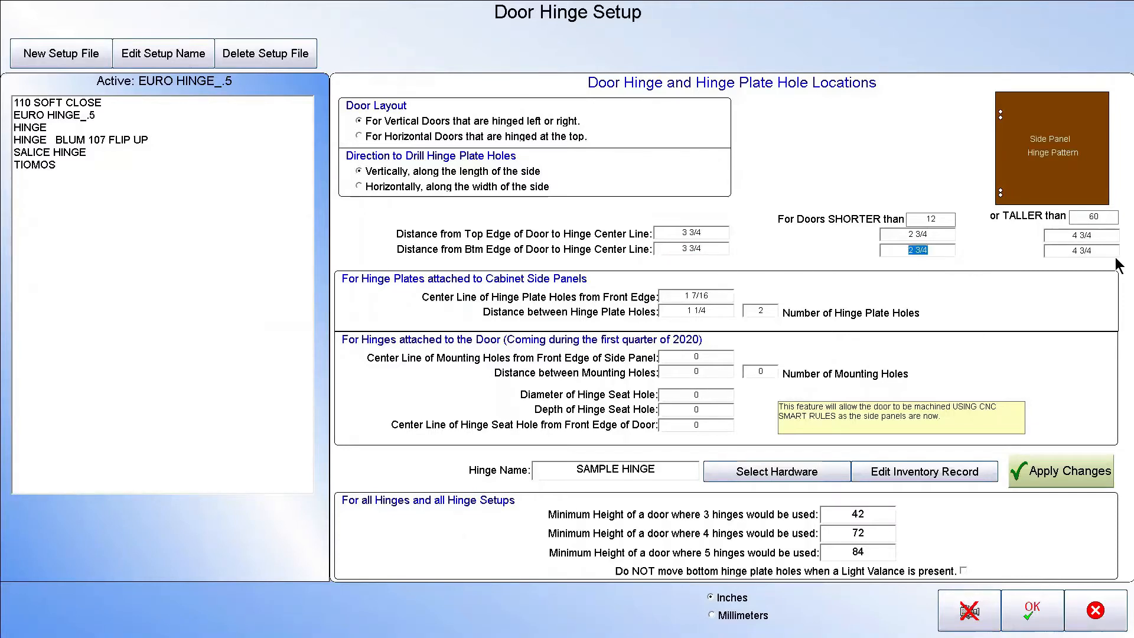
{"action": "left_click_drag", "start_coordinate": [1104, 250], "coordinate": [1043, 251]}
{"action": "left_click", "coordinate": [768, 373]}
{"action": "left_click", "coordinate": [700, 356]}
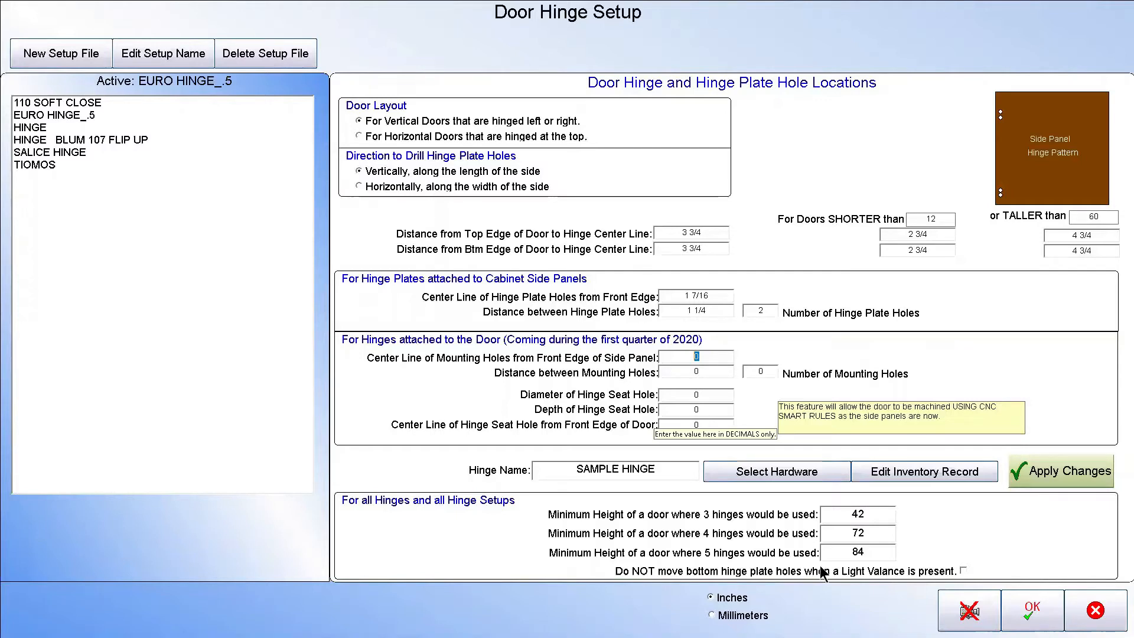
{"action": "left_click", "coordinate": [1051, 615]}
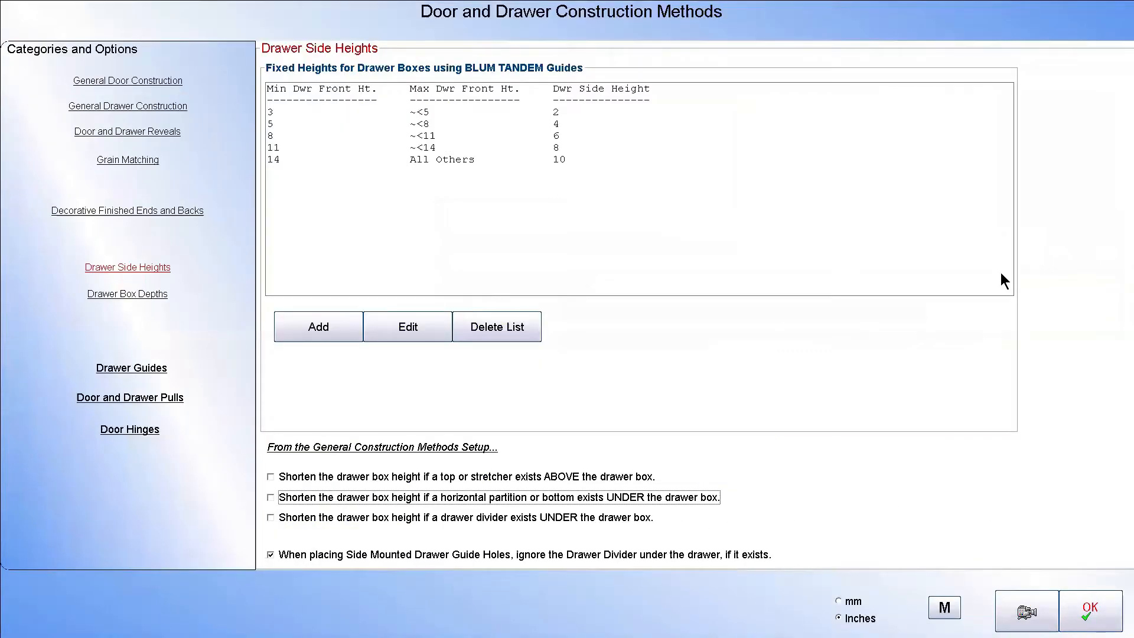
{"action": "left_click", "coordinate": [1090, 609]}
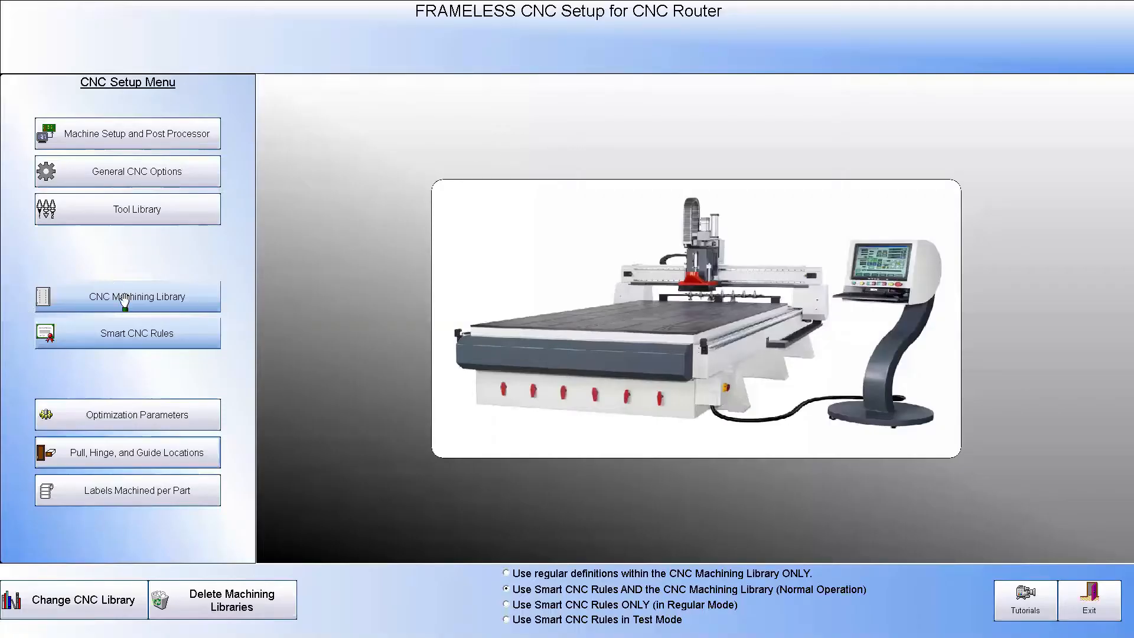
View the FRAMELESS CNC machining library and the Door Hinge Setup once more, and exit the CNC setup
{"action": "left_click", "coordinate": [124, 298]}
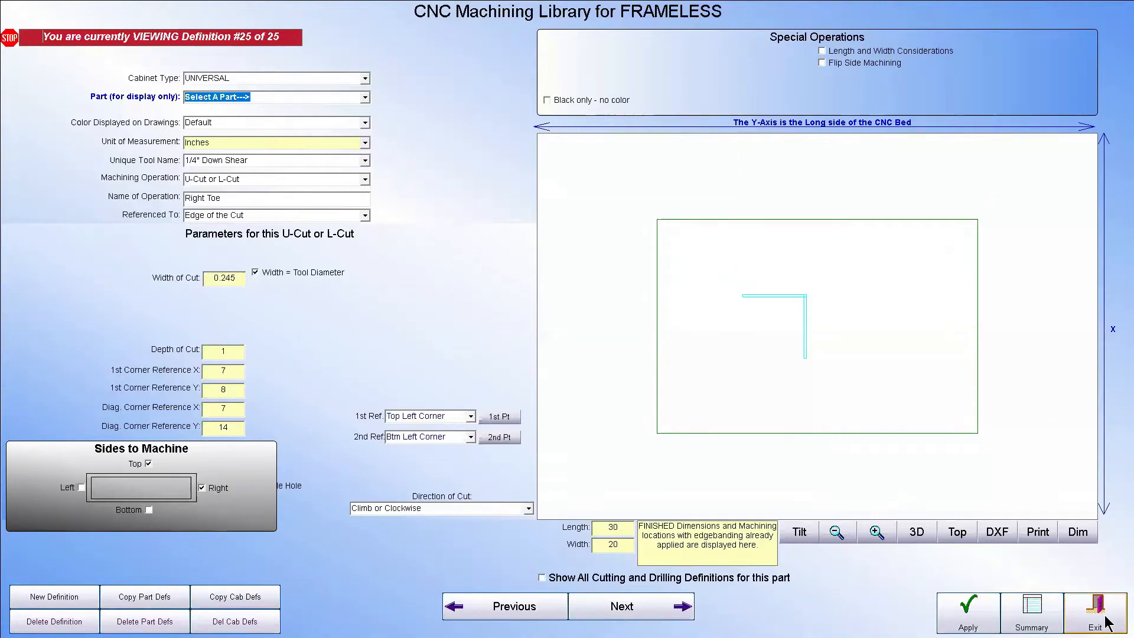
{"action": "left_click", "coordinate": [1097, 615]}
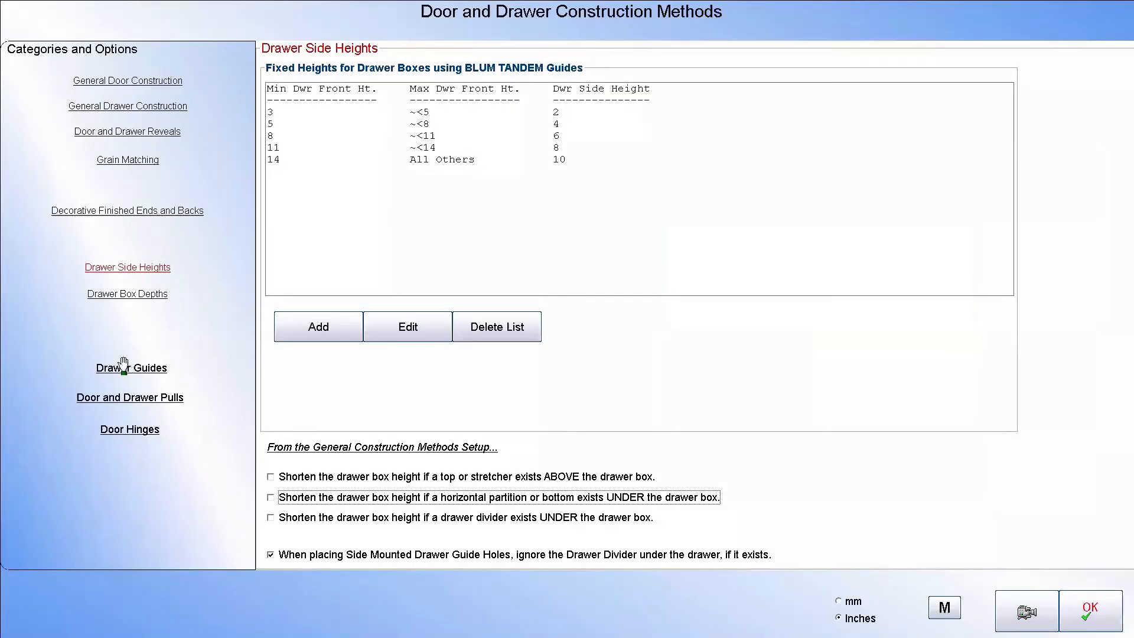
{"action": "left_click", "coordinate": [137, 422]}
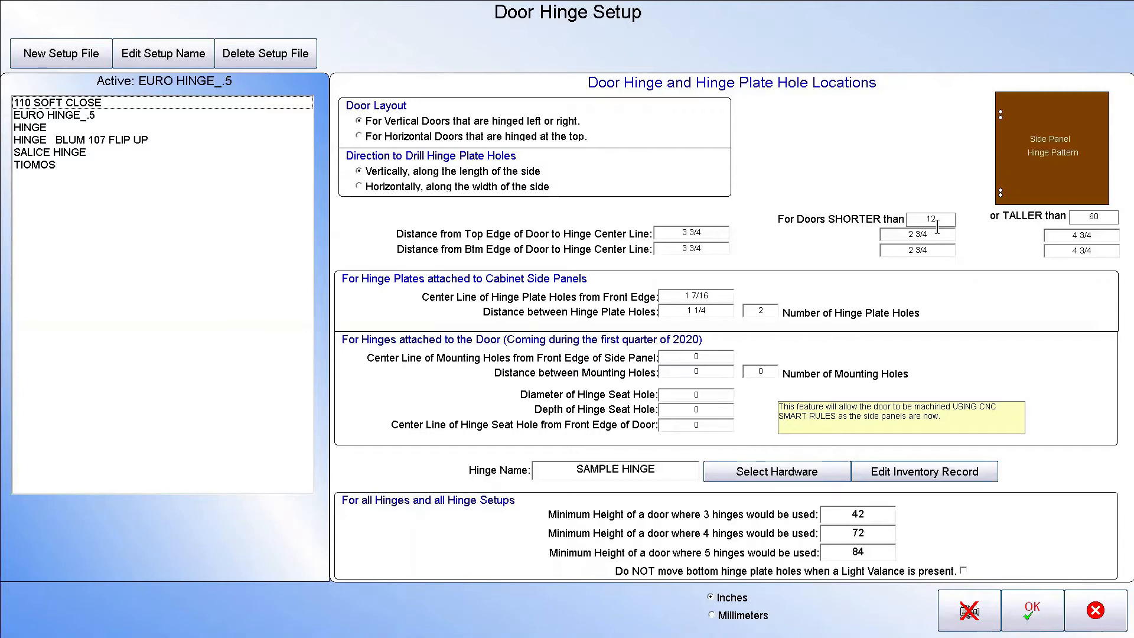
{"action": "left_click", "coordinate": [1045, 616]}
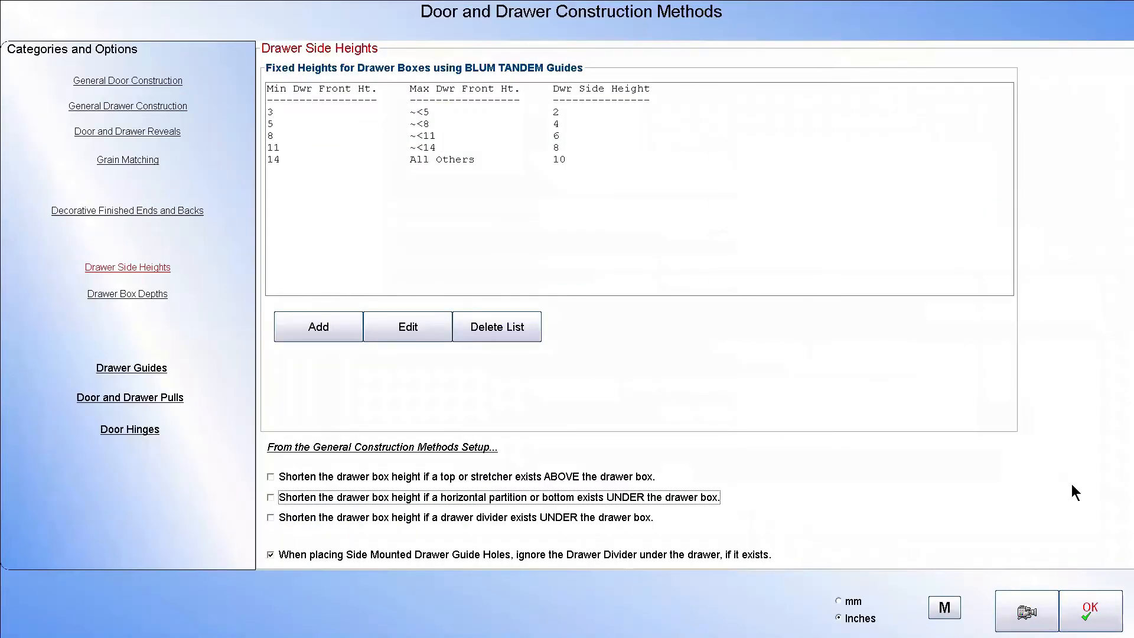
{"action": "left_click", "coordinate": [1091, 615]}
{"action": "left_click", "coordinate": [1102, 598]}
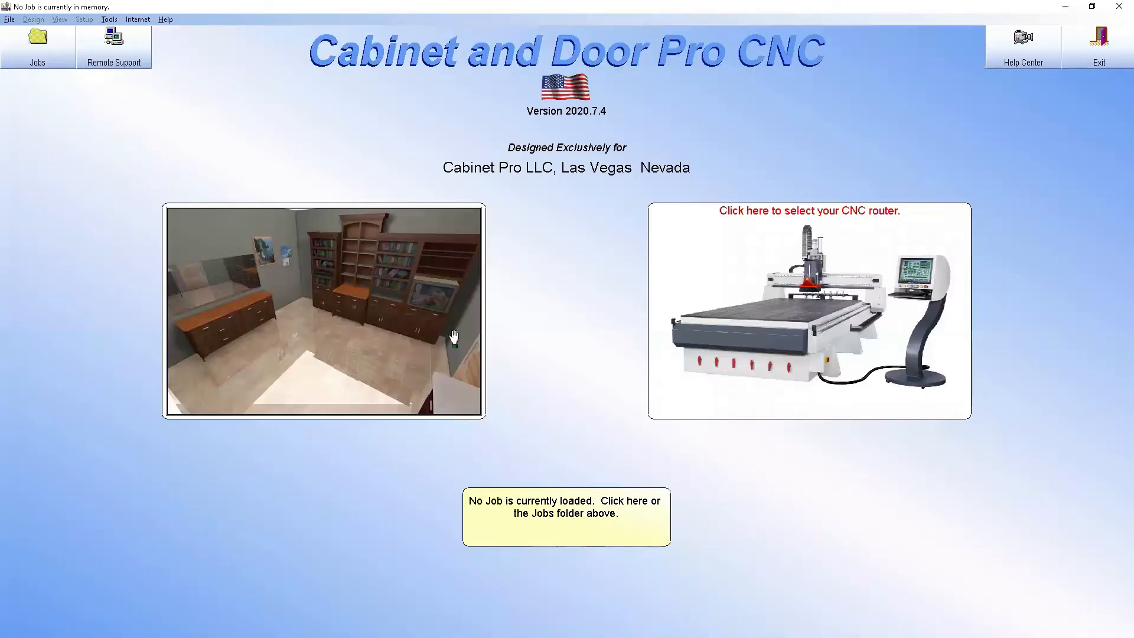
Open job 0002 from the 2020 Jobs folder
{"action": "left_click", "coordinate": [592, 521]}
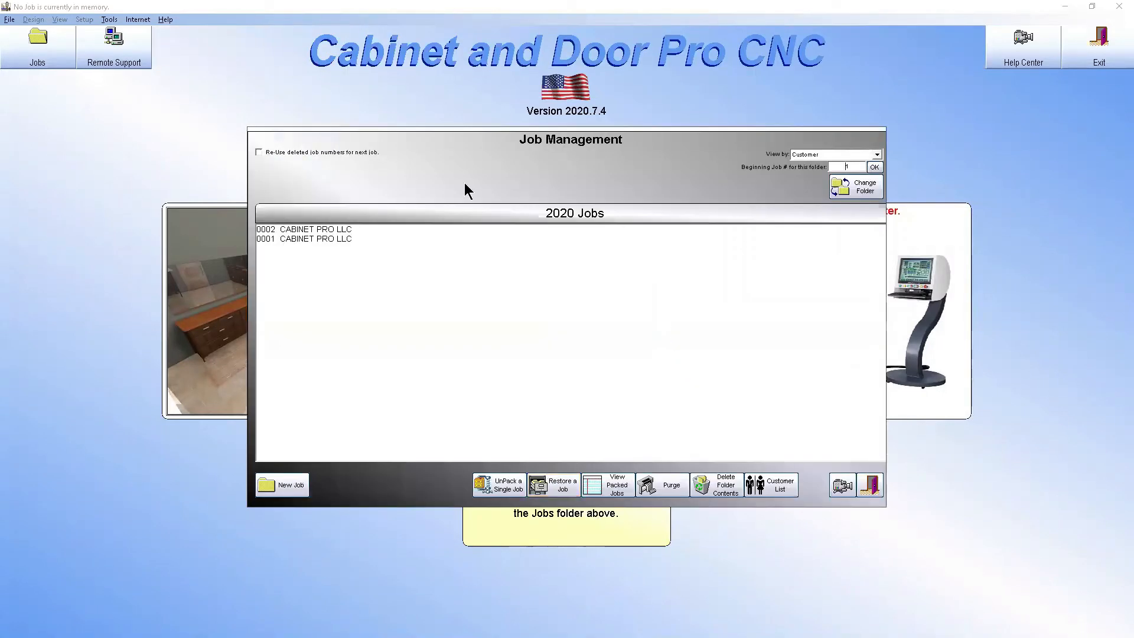
{"action": "left_click", "coordinate": [331, 239]}
{"action": "left_click", "coordinate": [329, 230]}
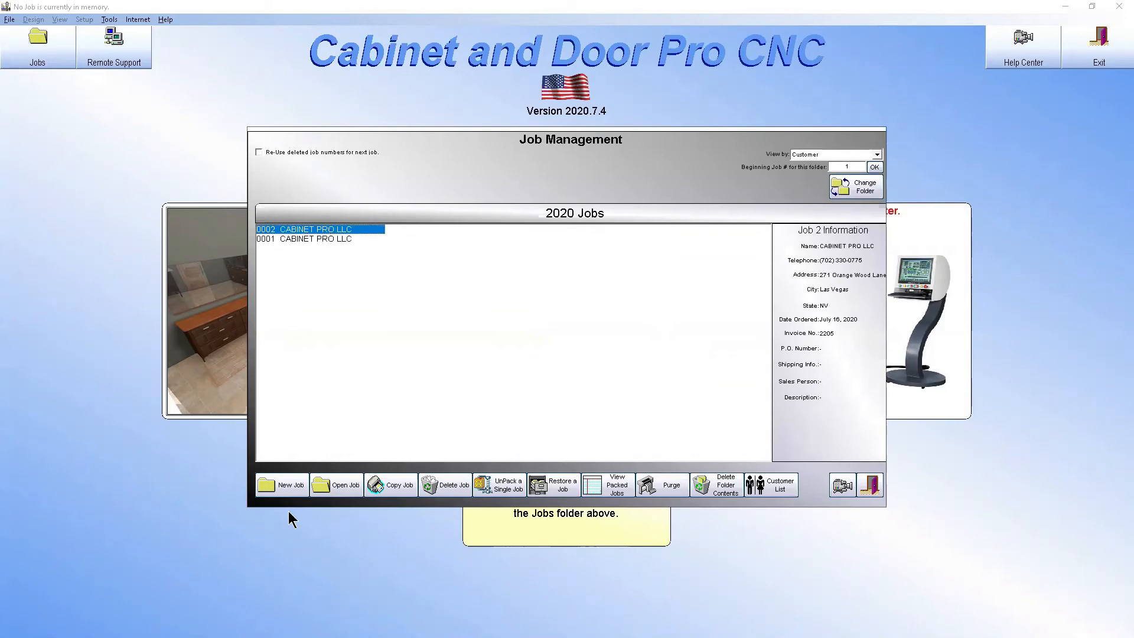
{"action": "left_click", "coordinate": [341, 487]}
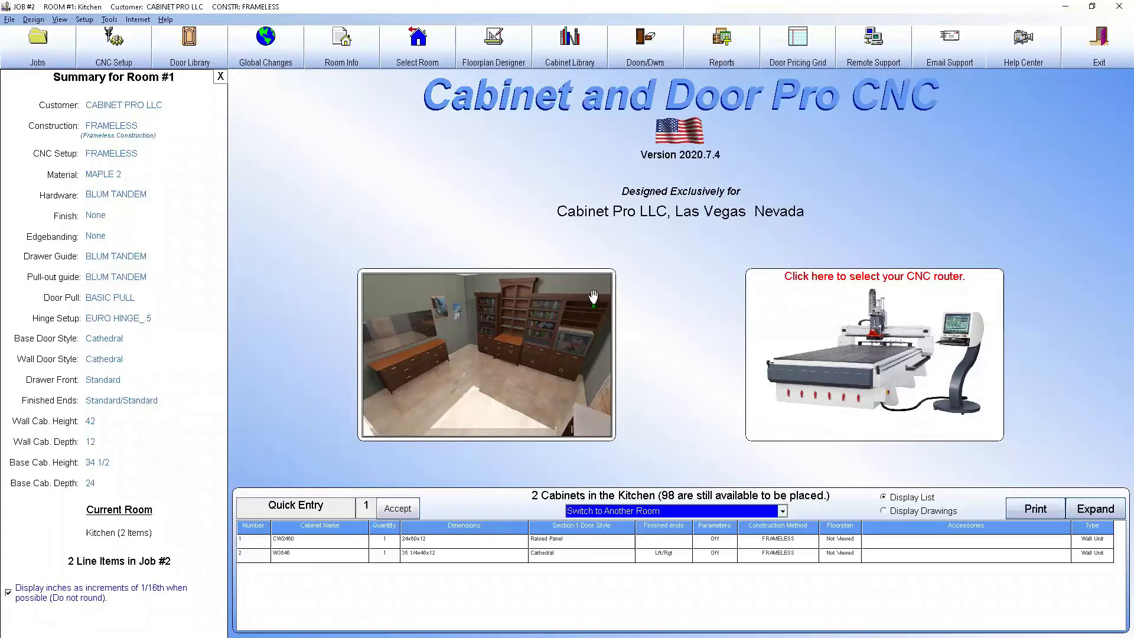
View the shop drawing of the DRAWER SPLIT cabinet in the frameless cabinet library and close it without accepting
{"action": "left_click", "coordinate": [578, 55]}
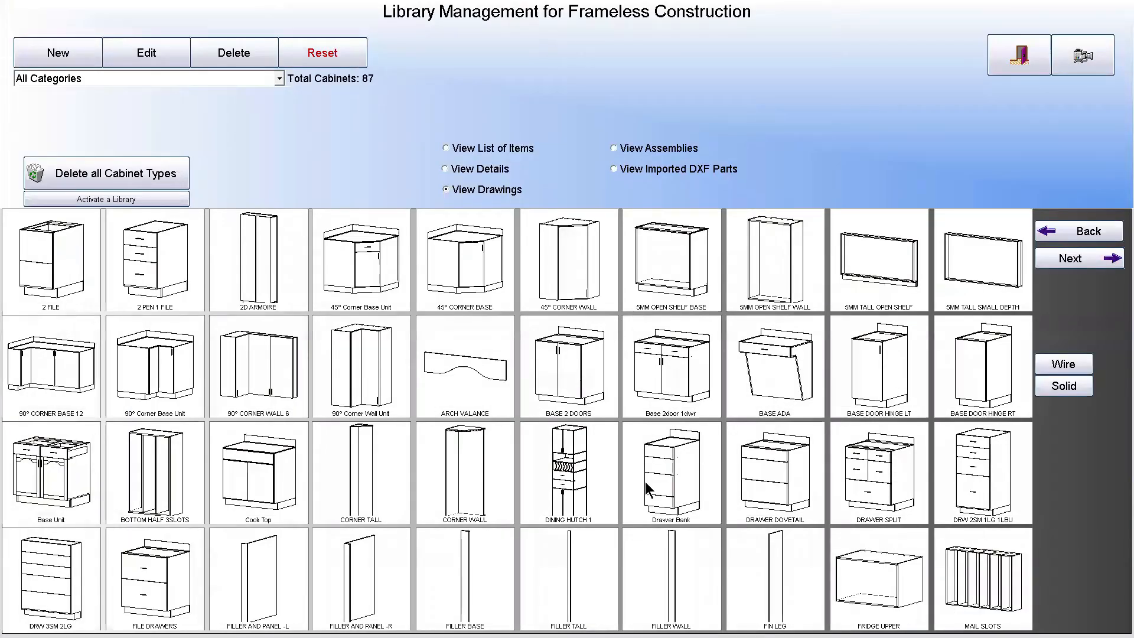
{"action": "left_click", "coordinate": [861, 481]}
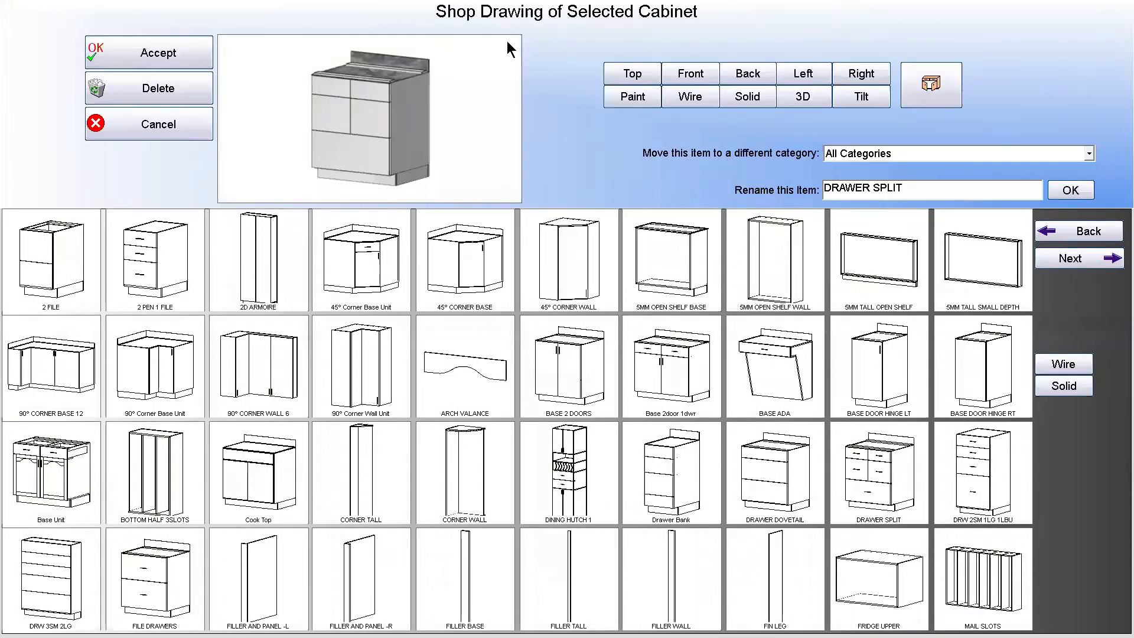
{"action": "left_click", "coordinate": [157, 123]}
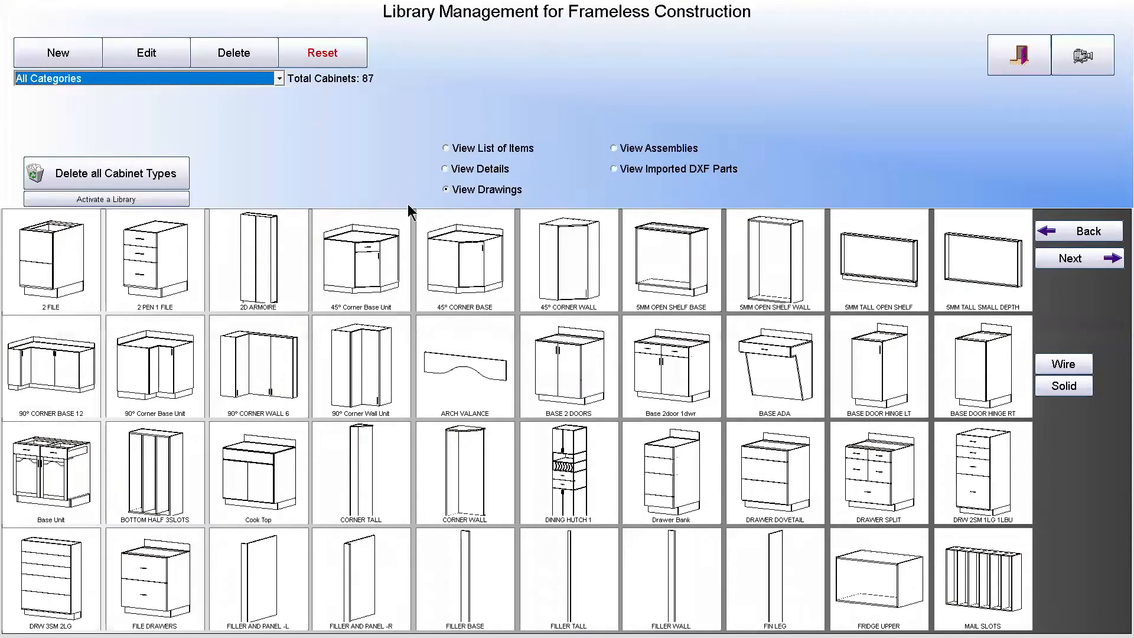
{"action": "left_click", "coordinate": [998, 62]}
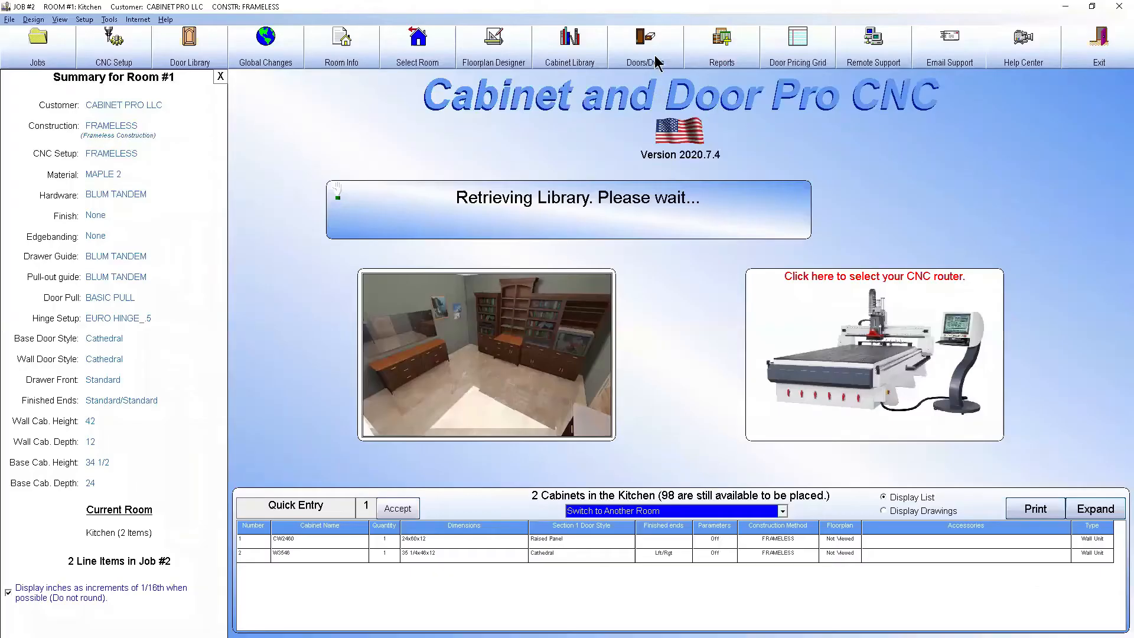
Create a one-wall room layout for the Kitchen in the Floorplan Designer, replacing the existing outer walls
{"action": "left_click", "coordinate": [493, 45]}
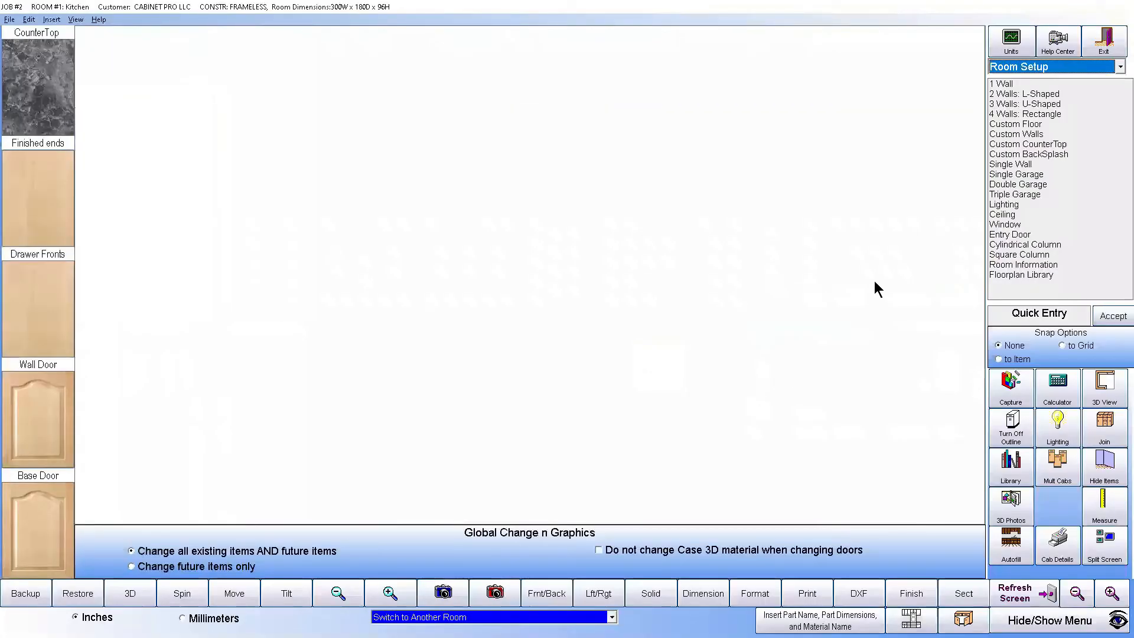
{"action": "left_click", "coordinate": [1008, 84]}
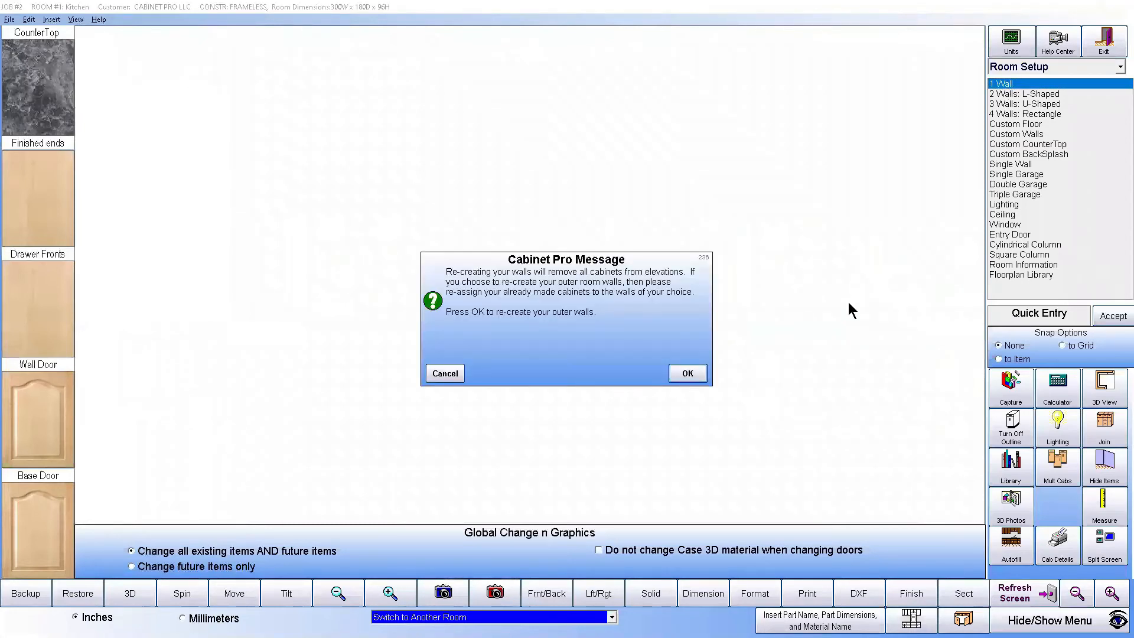
{"action": "left_click", "coordinate": [685, 372]}
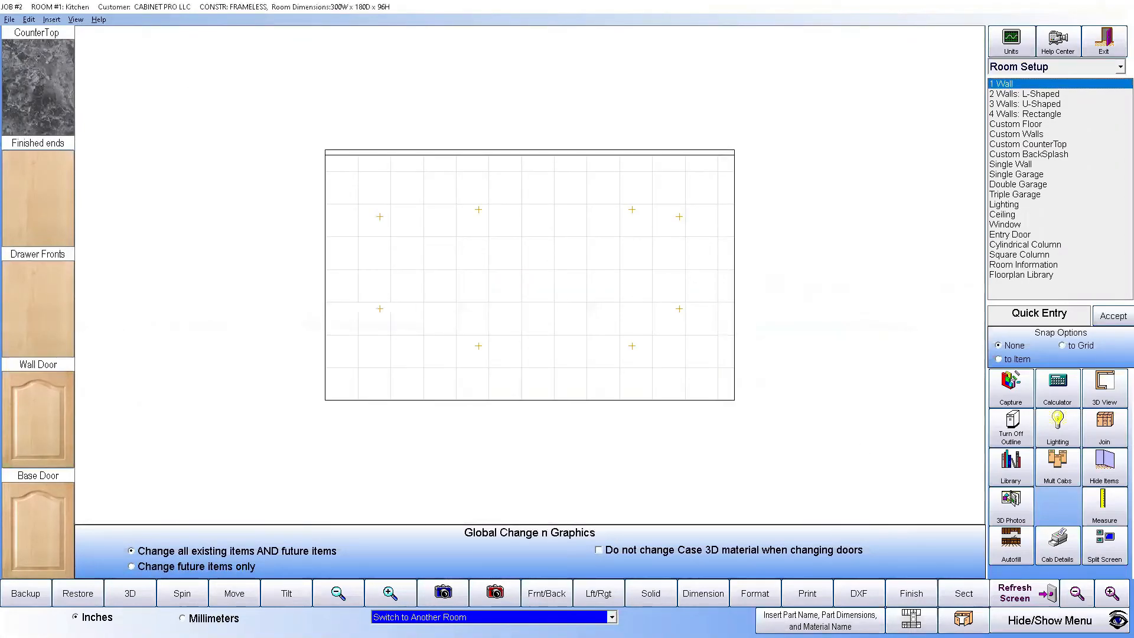
Autofill Wall 1 on side 1 of the Kitchen with cabinets and exit the Floorplan Designer
{"action": "left_click", "coordinate": [1022, 552]}
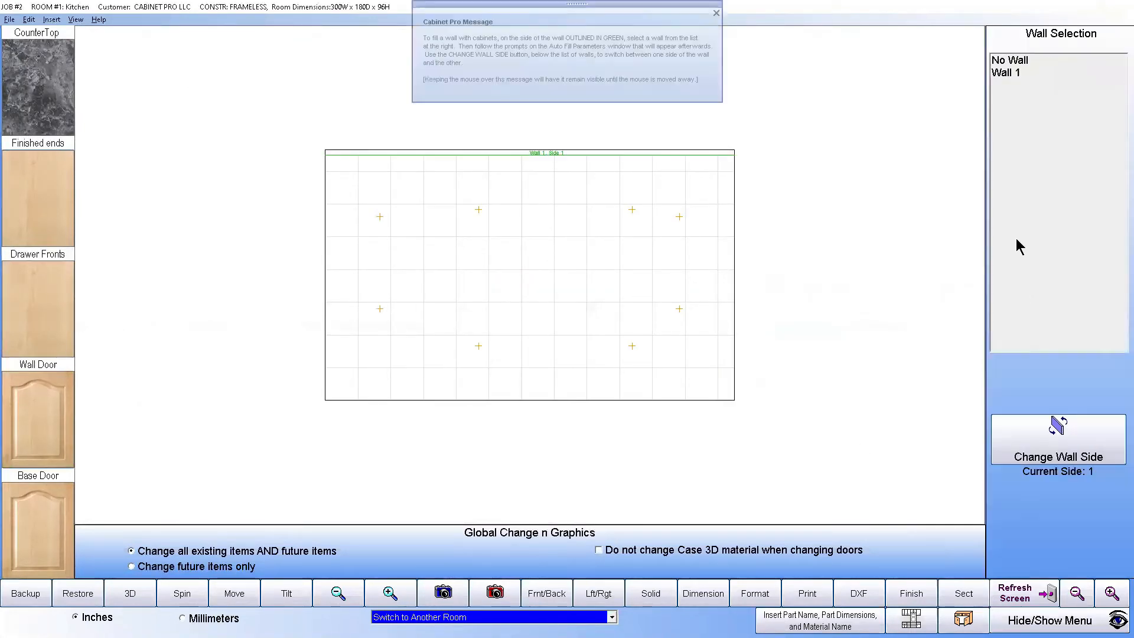
{"action": "left_click", "coordinate": [1011, 73]}
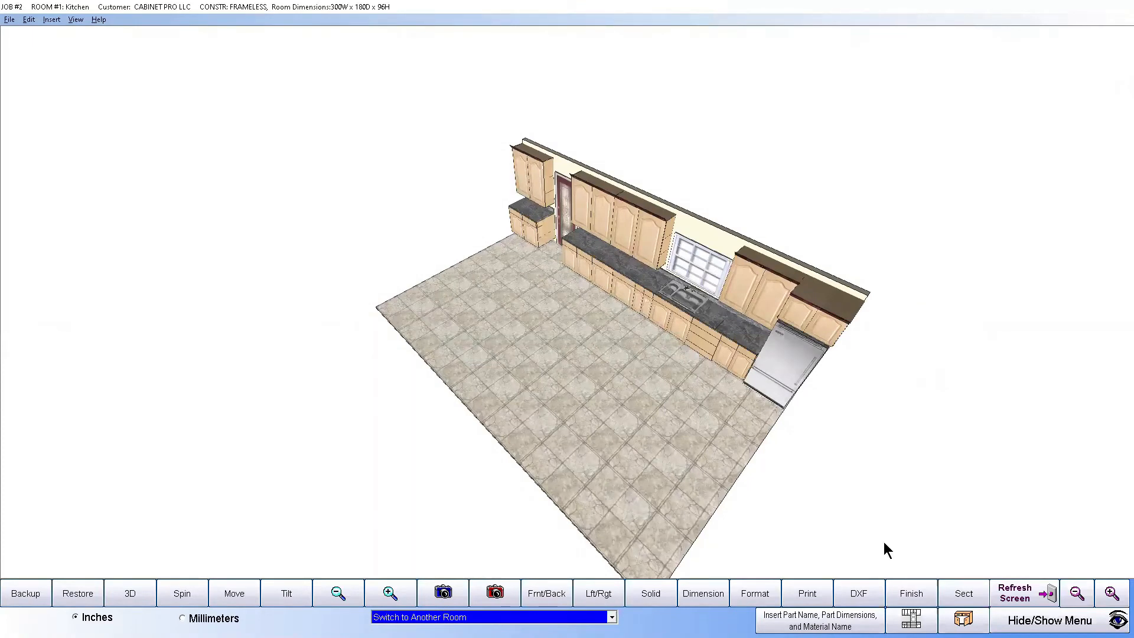
{"action": "mouse_move", "coordinate": [1116, 309]}
{"action": "left_click", "coordinate": [1105, 40]}
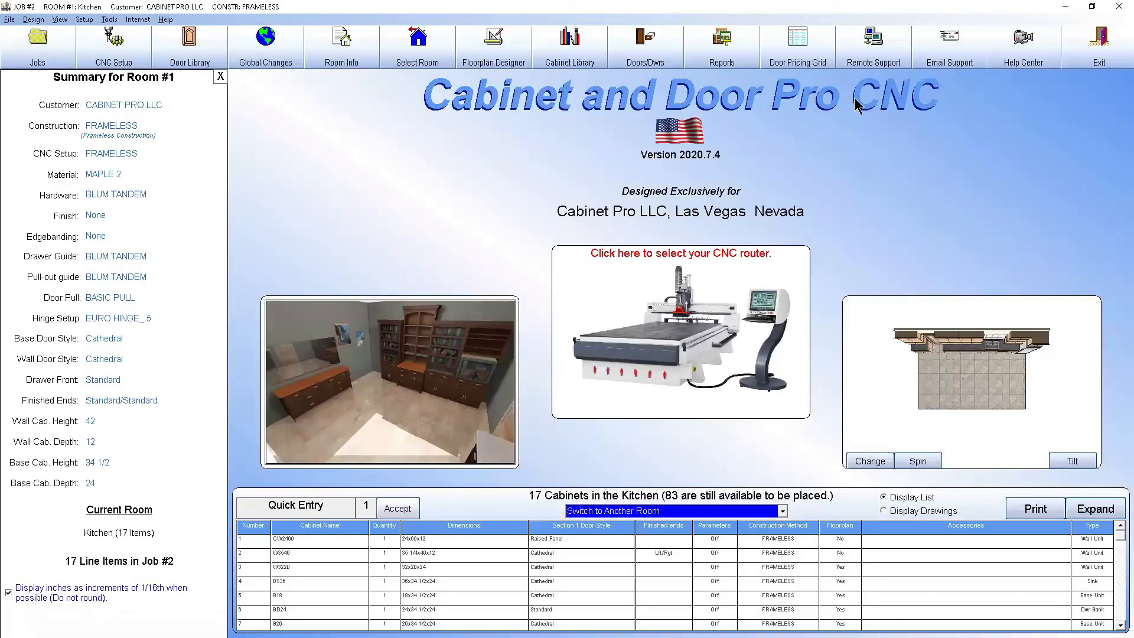
{"action": "left_click", "coordinate": [721, 52]}
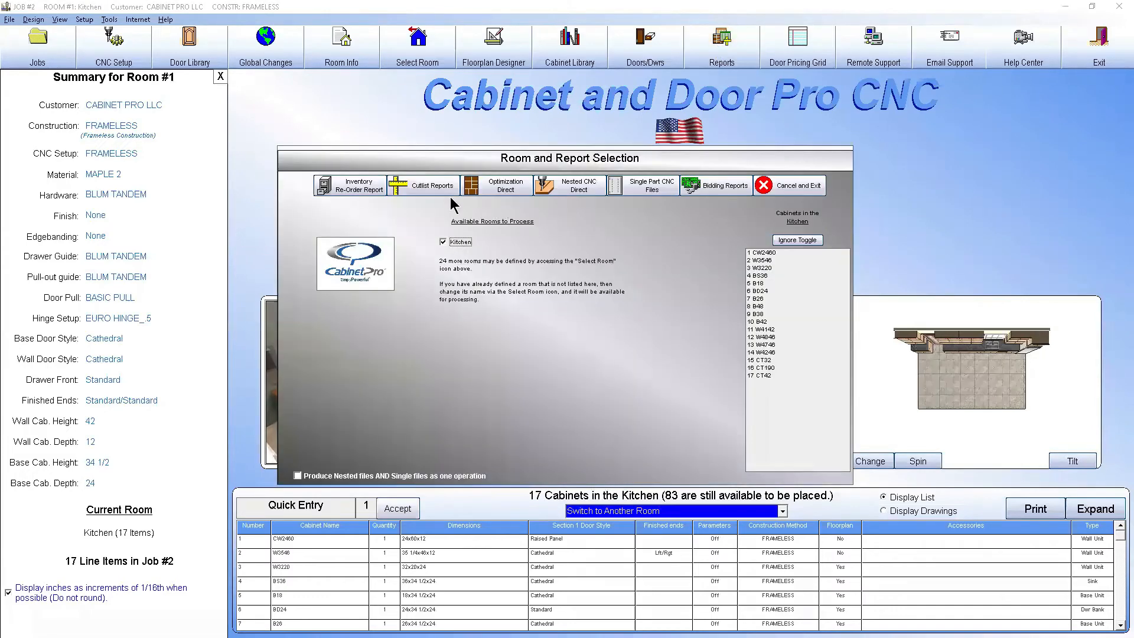
{"action": "left_click", "coordinate": [428, 188]}
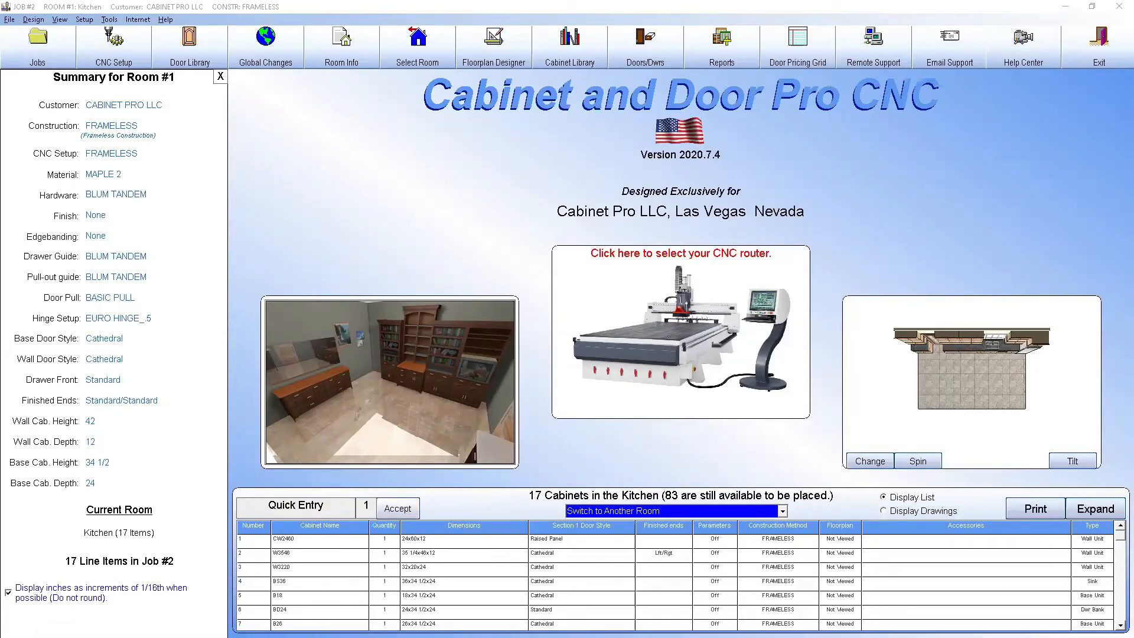
{"action": "left_click", "coordinate": [1097, 59]}
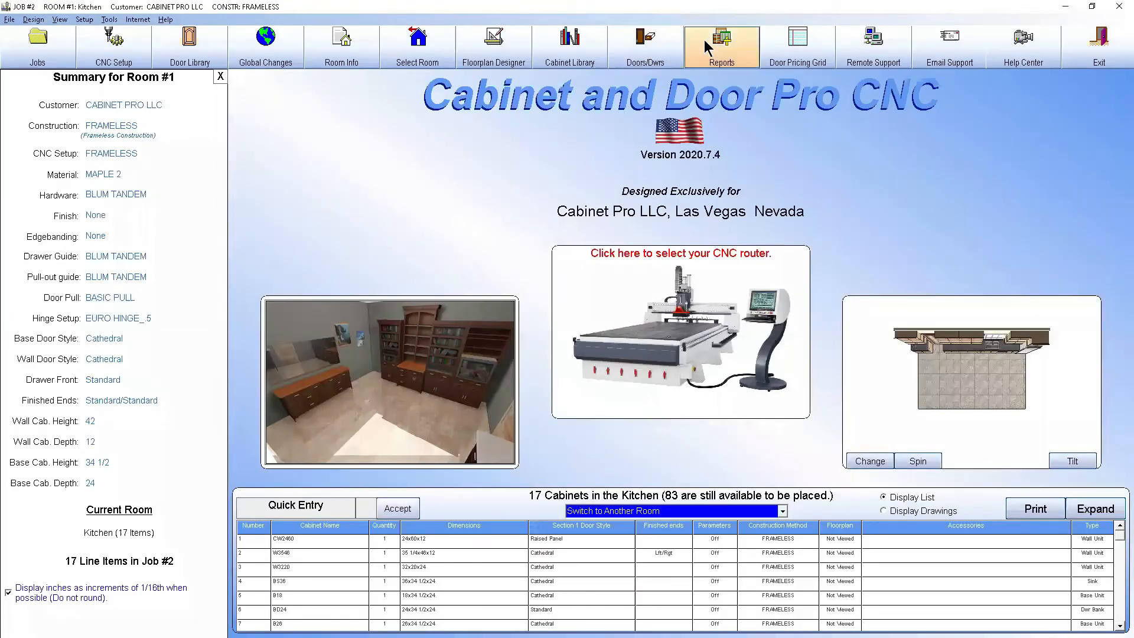
Generate the Drawer Box Report for the Kitchen as a single cutlist report, and close it after viewing
{"action": "left_click", "coordinate": [722, 45]}
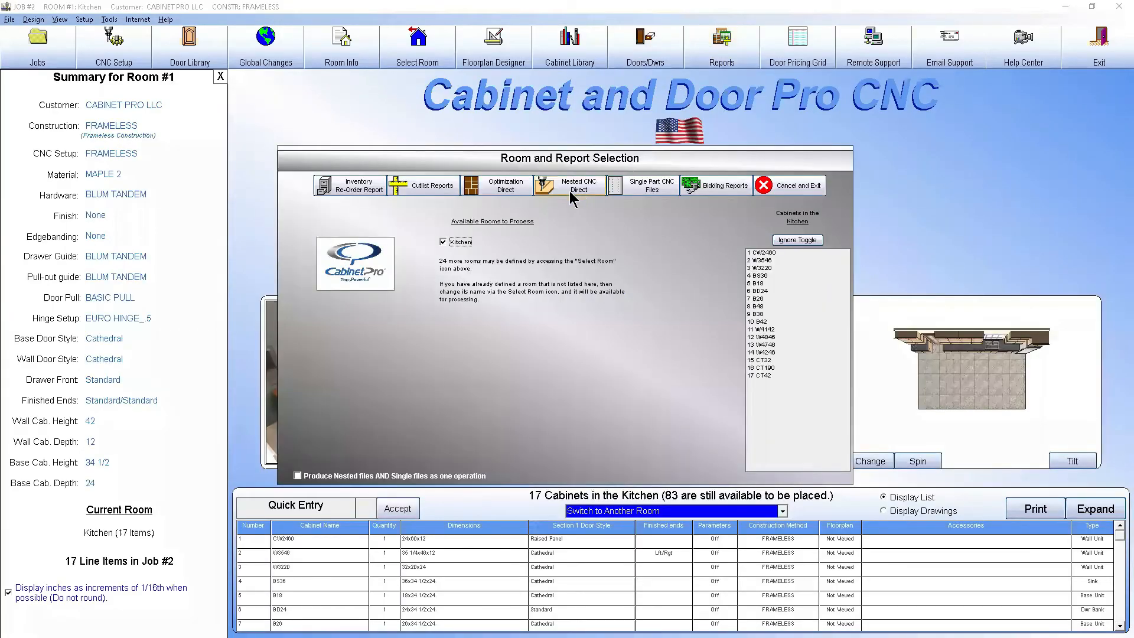
{"action": "left_click", "coordinate": [443, 194]}
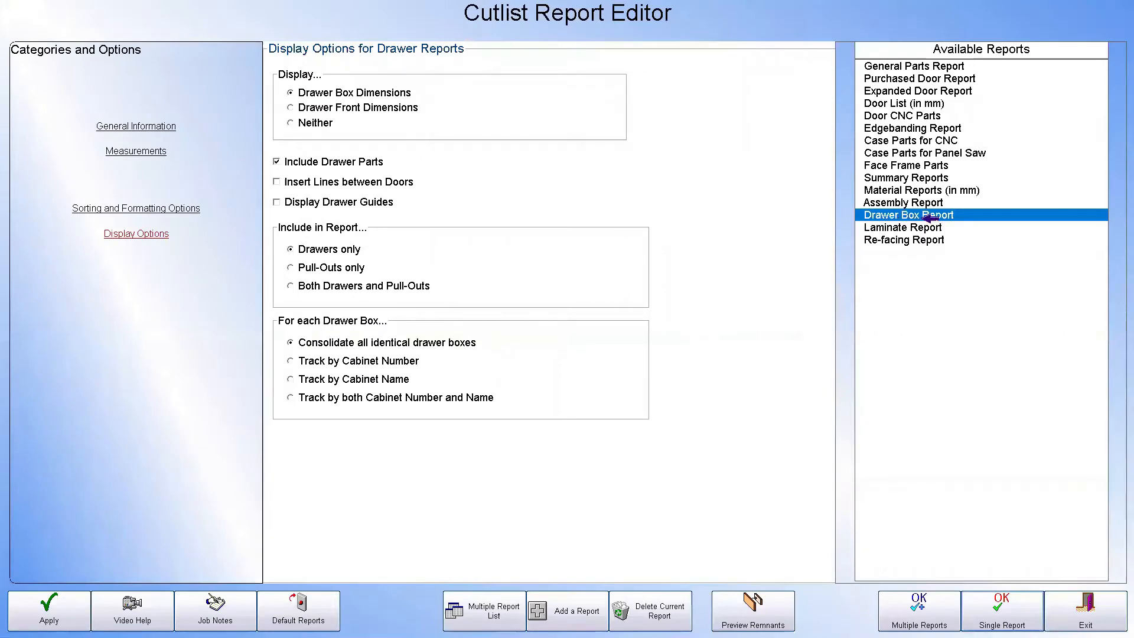
{"action": "left_click", "coordinate": [1005, 588]}
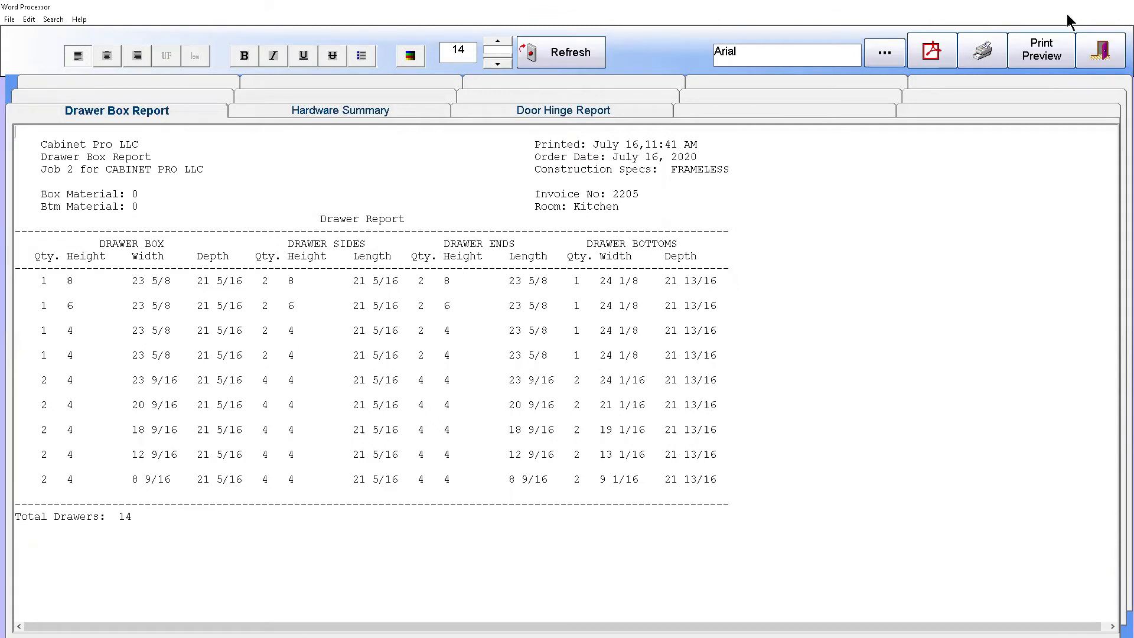
{"action": "left_click", "coordinate": [1117, 52]}
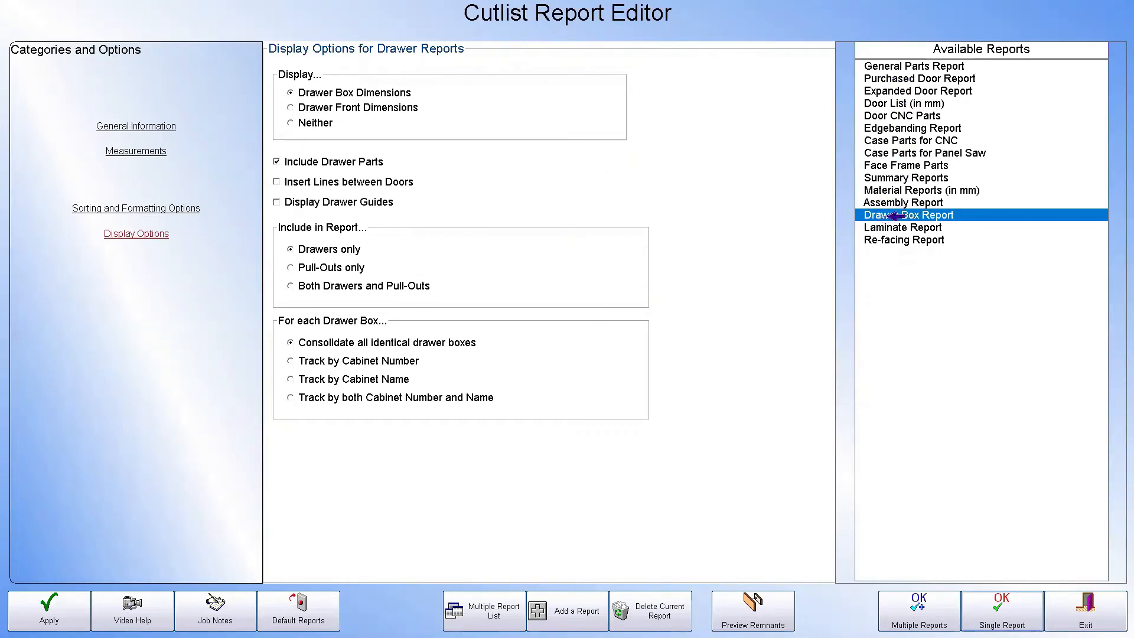
Set the Drawer Box Report's report type to General Cutlist in its general information
{"action": "left_click", "coordinate": [137, 124]}
{"action": "left_click", "coordinate": [548, 158]}
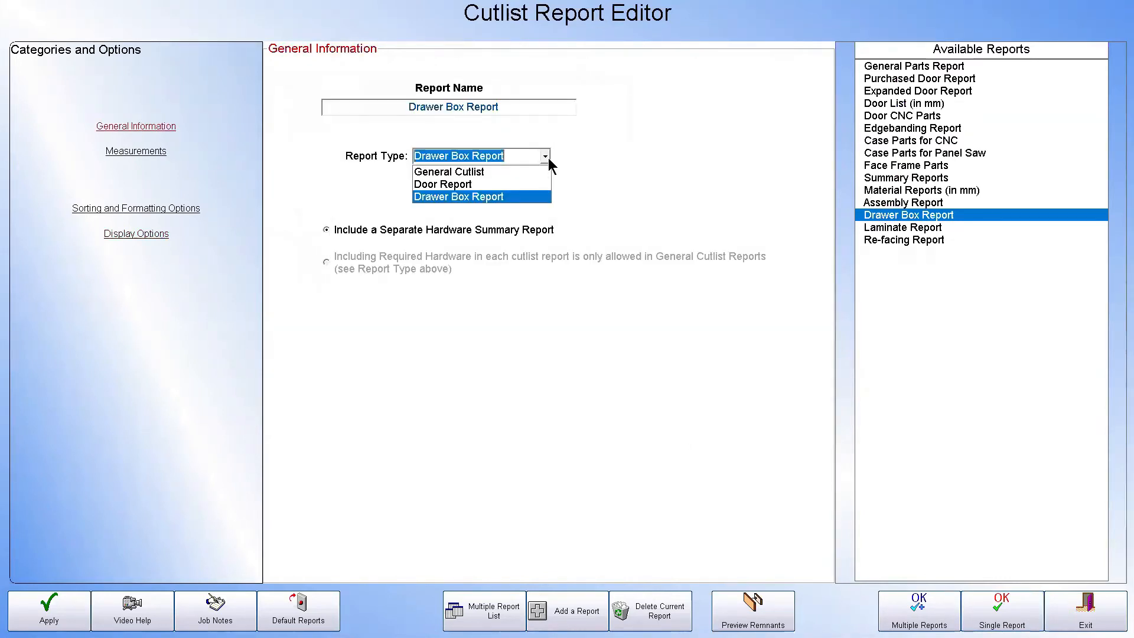
{"action": "left_click", "coordinate": [457, 175]}
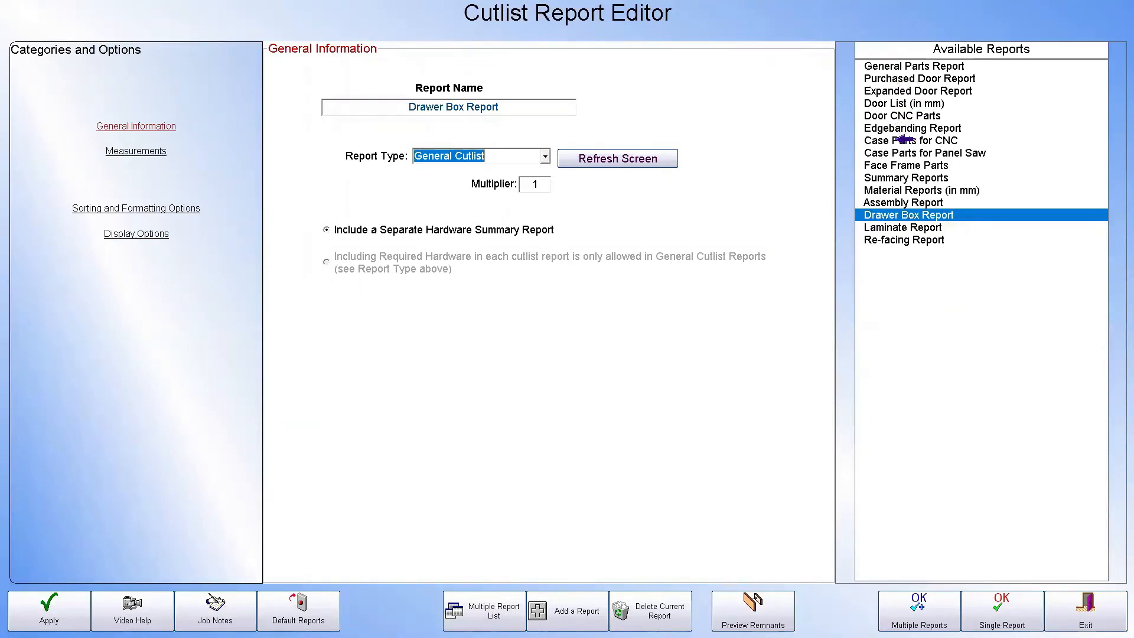
Generate the Case Parts for CNC report as a single report and view its Door Hinge Report
{"action": "left_click", "coordinate": [898, 135]}
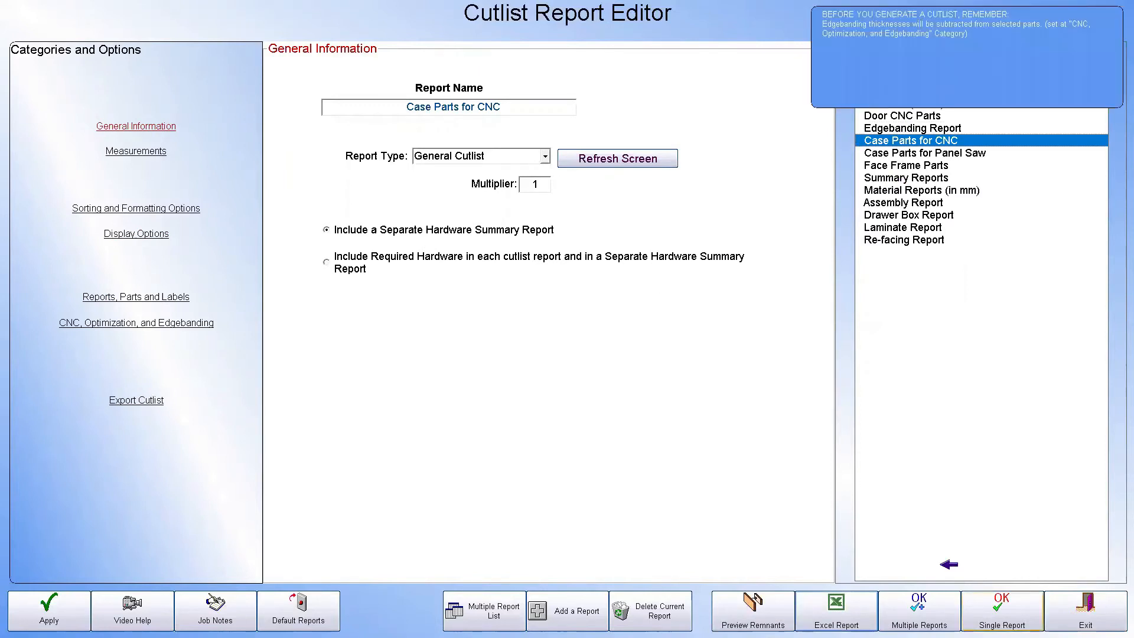
{"action": "left_click", "coordinate": [988, 597]}
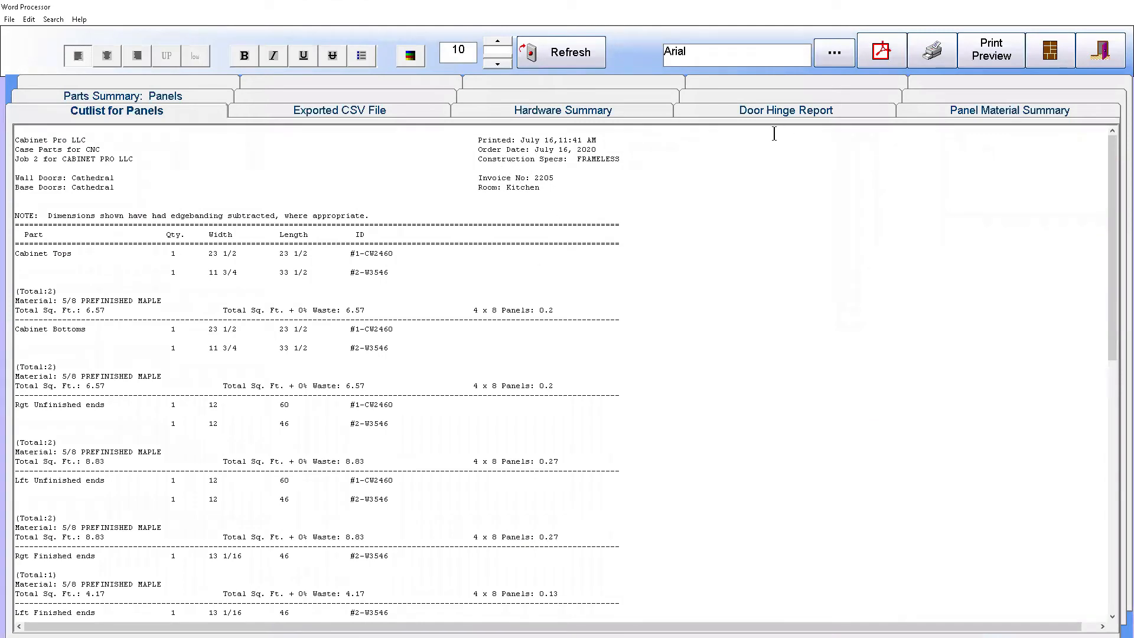
{"action": "left_click", "coordinate": [790, 110]}
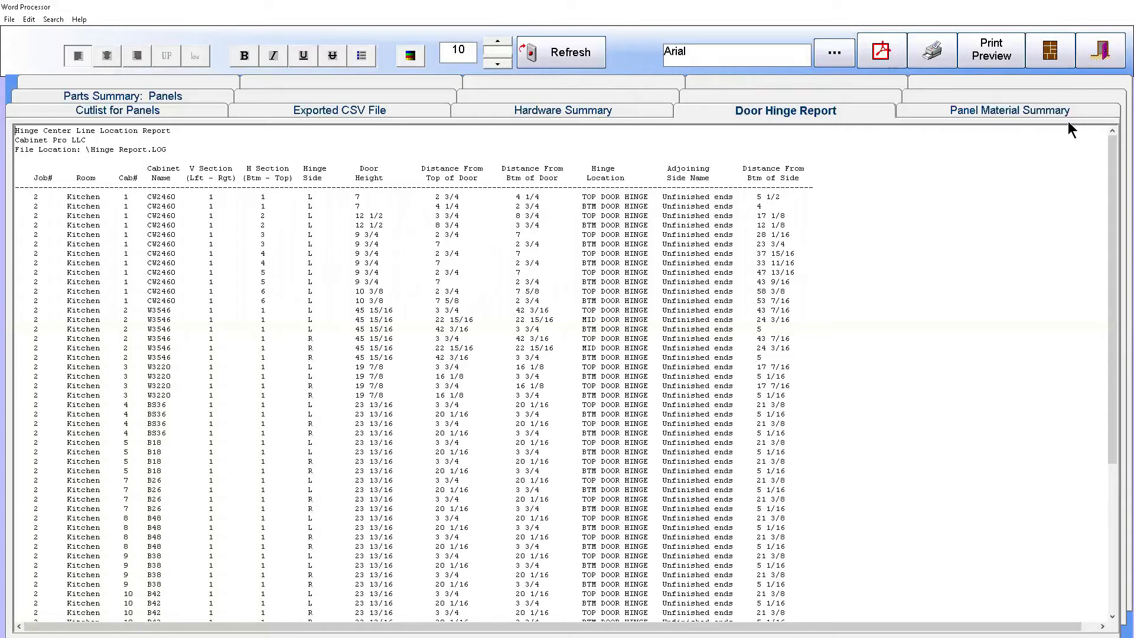
Close the Door Hinge Report, and examine the depth override and parameter dependency settings of the first FRAMELESS Smart CNC Rule
{"action": "left_click", "coordinate": [1100, 53]}
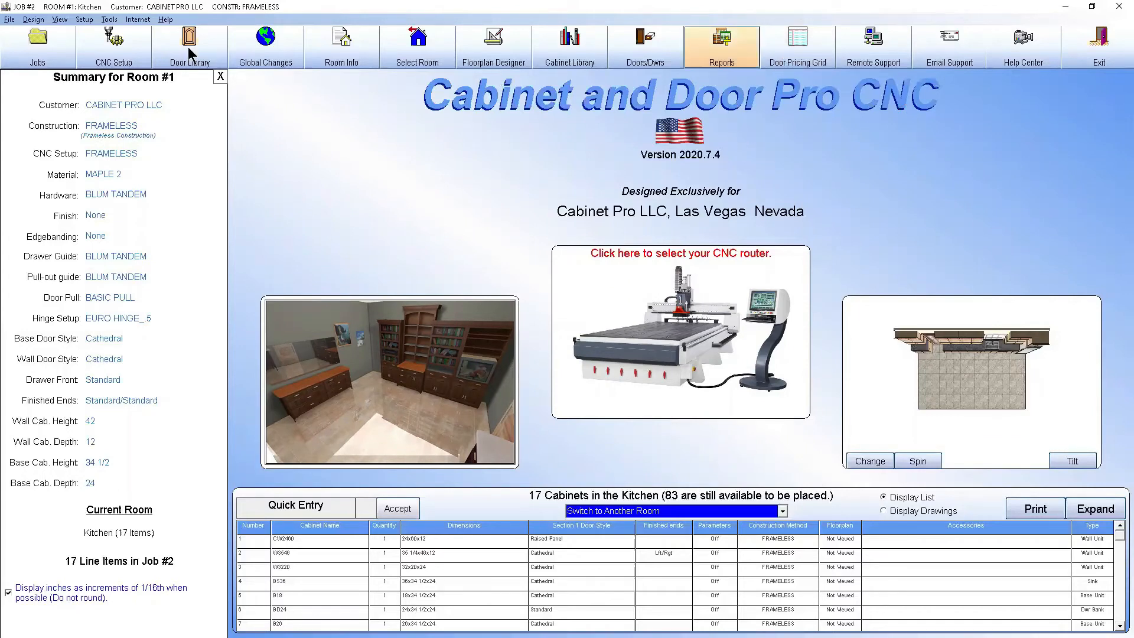
{"action": "left_click", "coordinate": [115, 45]}
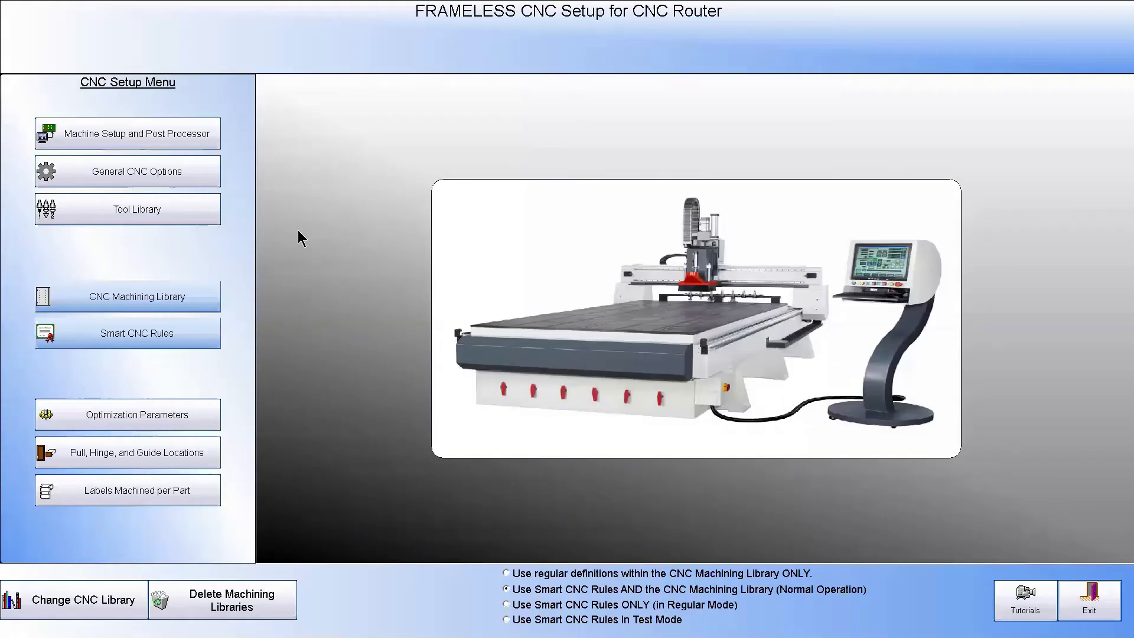
{"action": "left_click", "coordinate": [167, 333]}
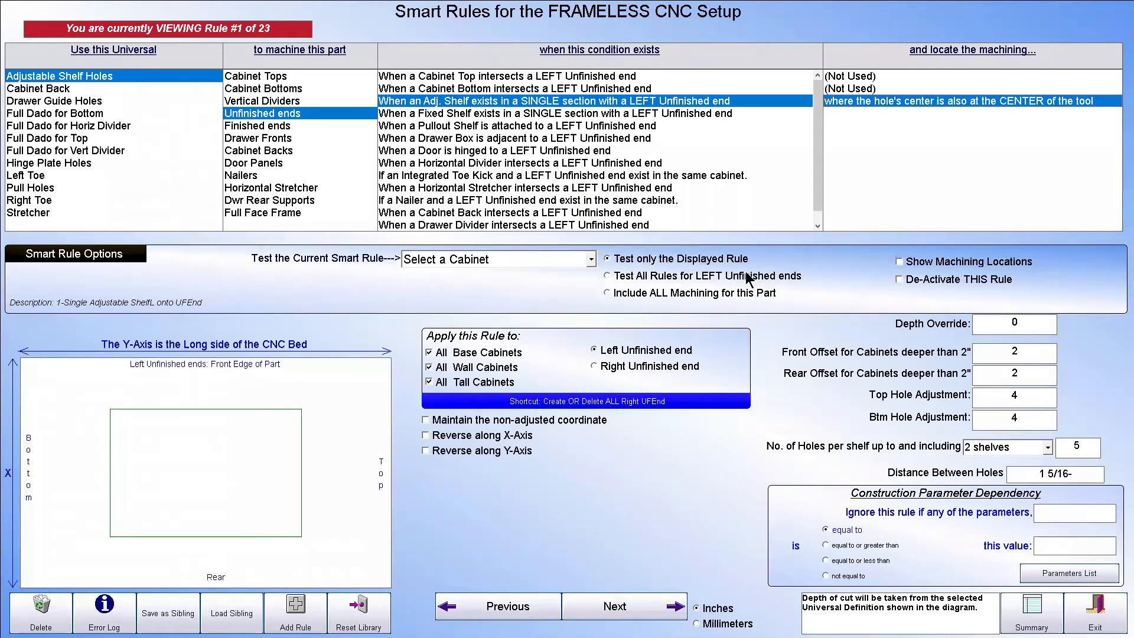
{"action": "mouse_move", "coordinate": [1040, 325]}
{"action": "left_click", "coordinate": [1040, 325]}
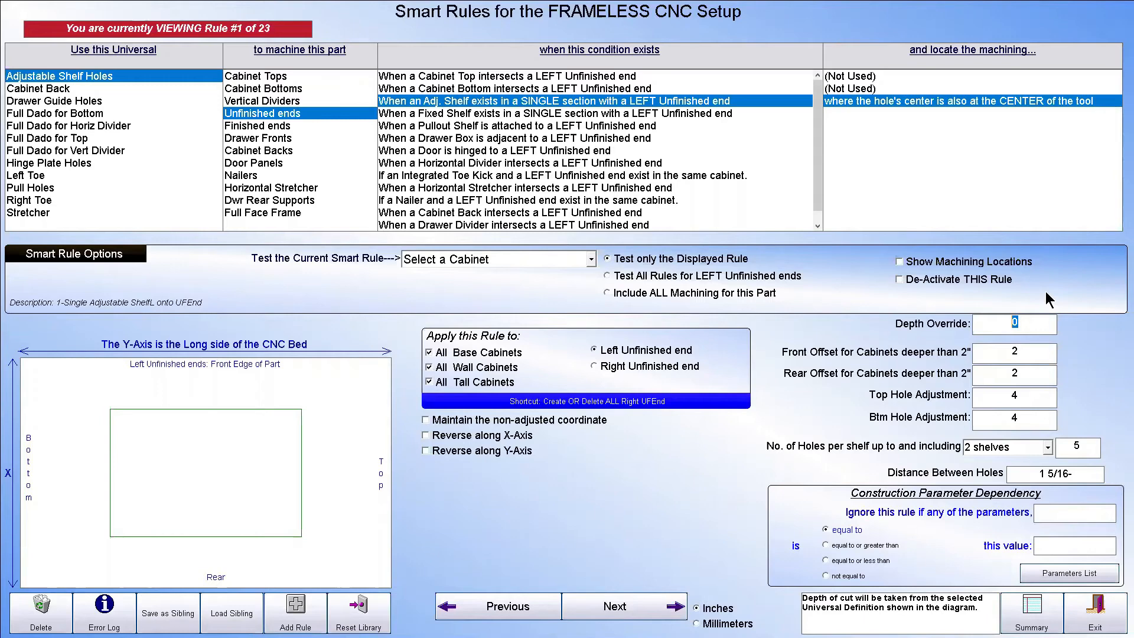
{"action": "mouse_move", "coordinate": [994, 326]}
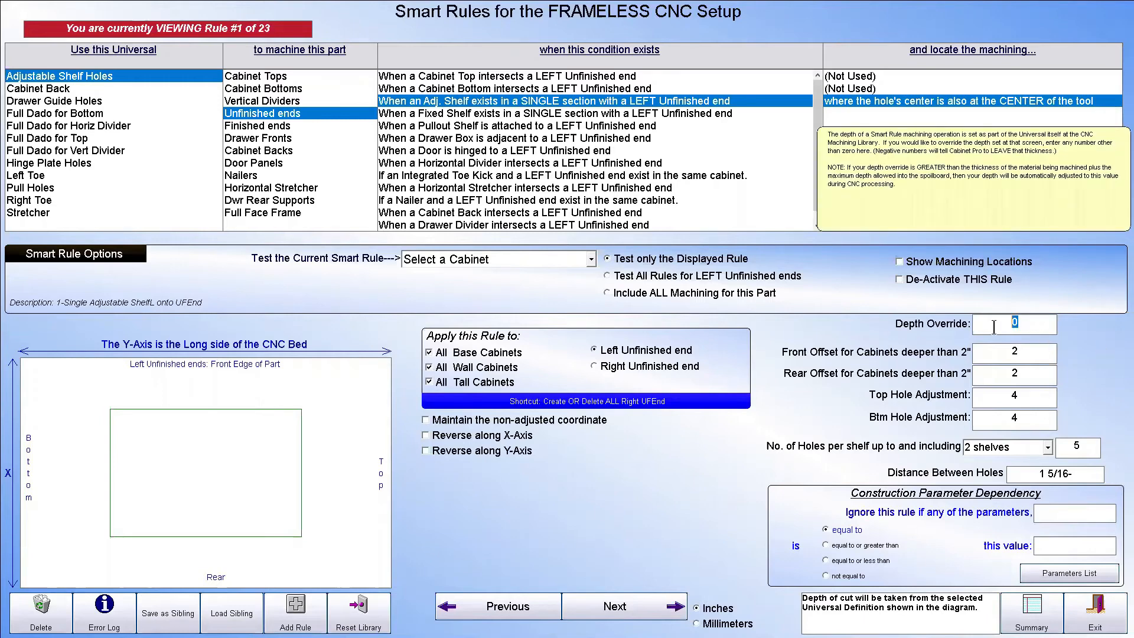
{"action": "left_click", "coordinate": [1015, 324]}
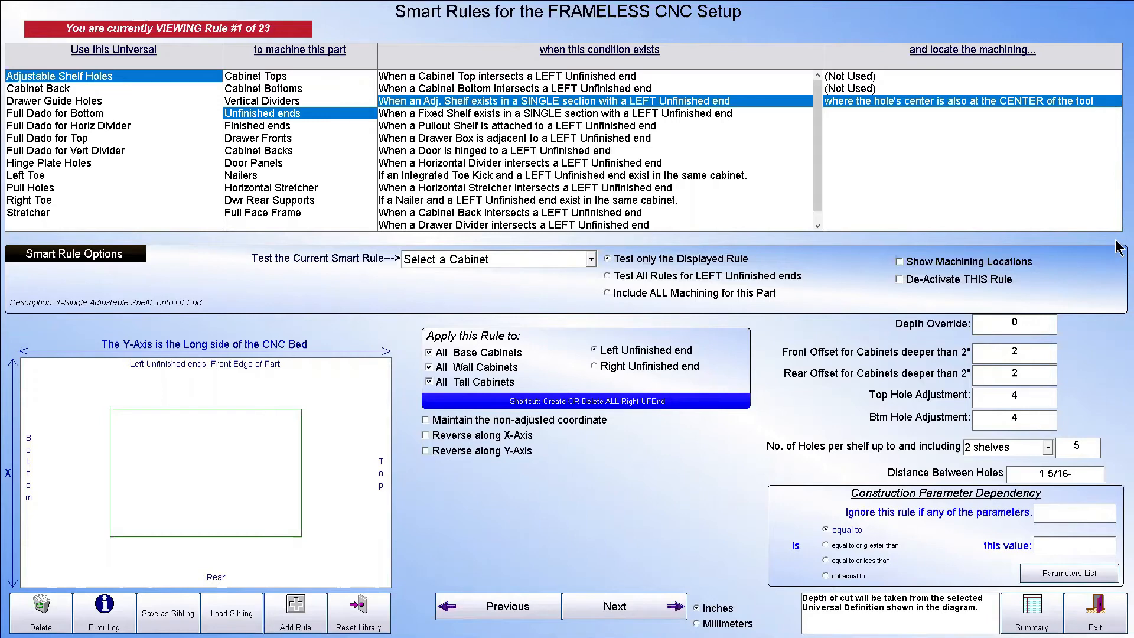
{"action": "mouse_move", "coordinate": [1054, 513]}
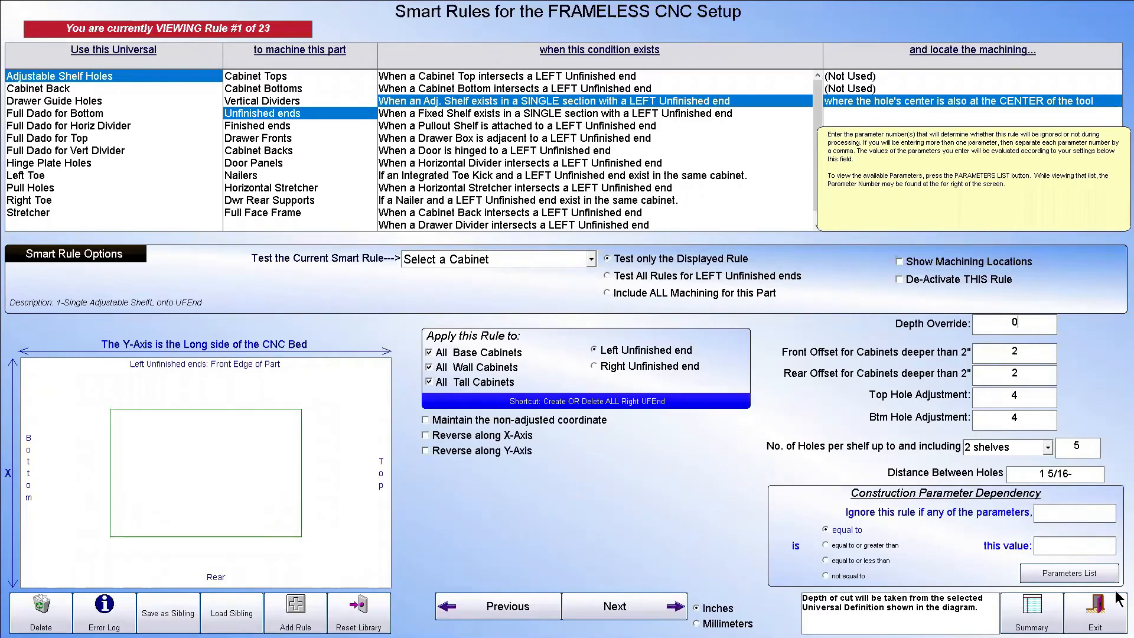
{"action": "left_click", "coordinate": [1098, 607]}
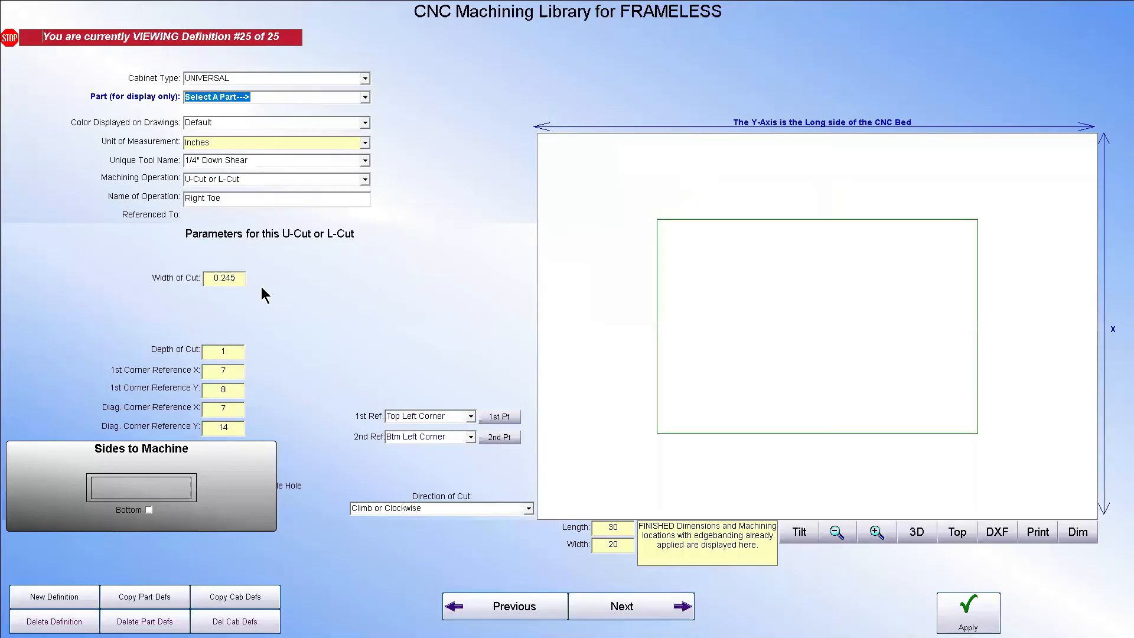
Leaf through the cutting and drilling definitions in the CNC Machining Library for FRAMELESS, and leave the library
{"action": "left_click", "coordinate": [242, 75]}
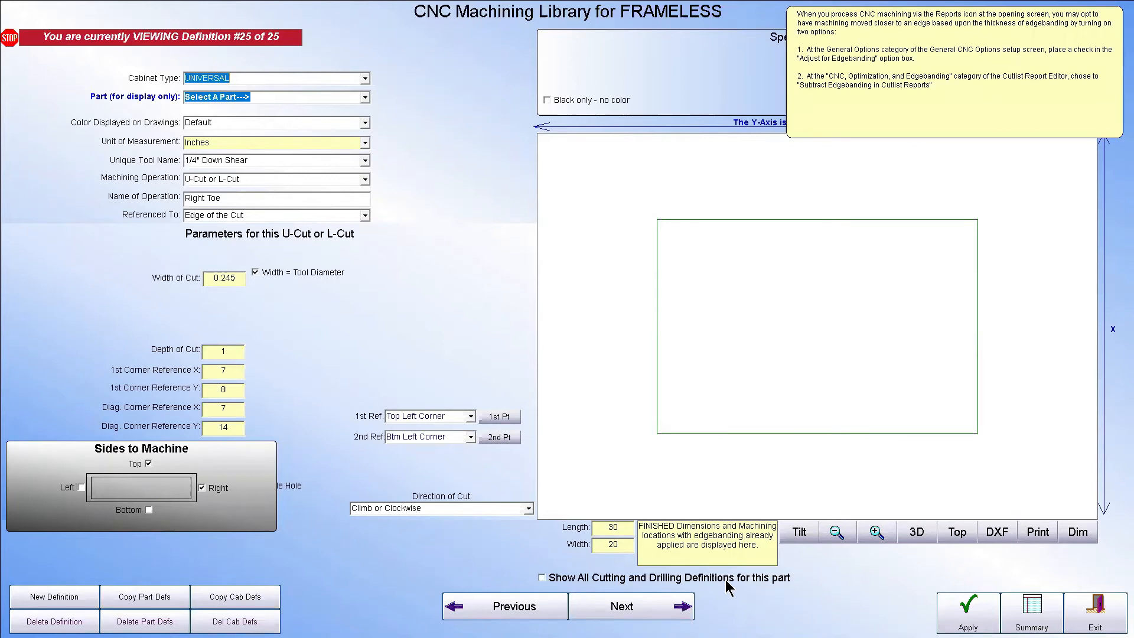
{"action": "left_click", "coordinate": [620, 605]}
{"action": "left_click", "coordinate": [620, 605]}
{"action": "left_click", "coordinate": [620, 605]}
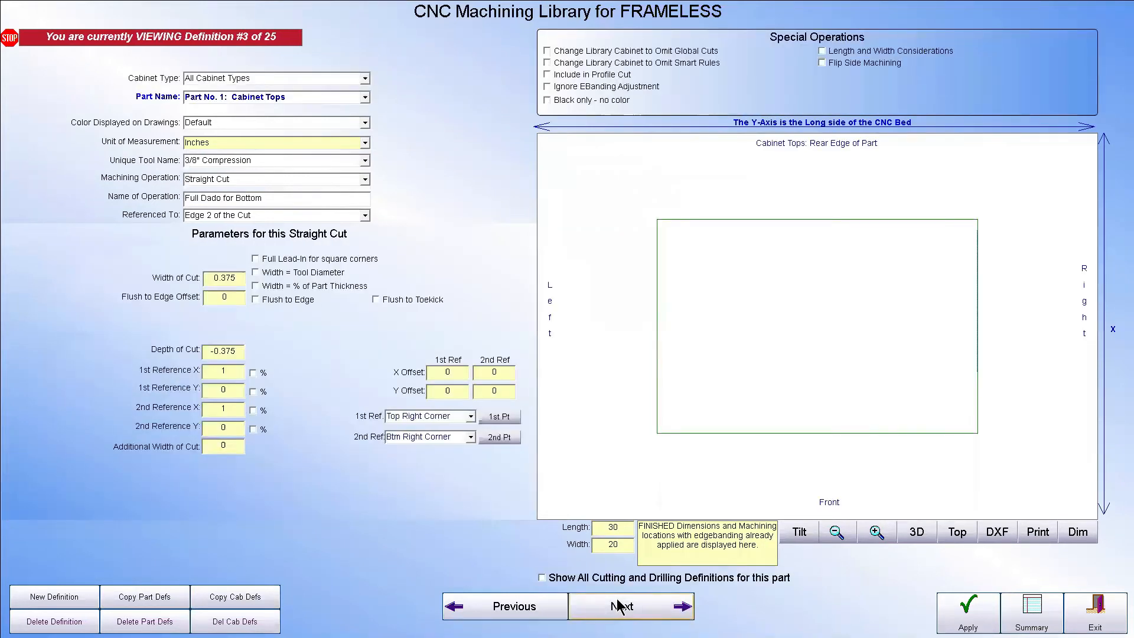
{"action": "left_click", "coordinate": [620, 605]}
{"action": "left_click", "coordinate": [621, 605]}
{"action": "left_click", "coordinate": [620, 605]}
{"action": "left_click", "coordinate": [620, 605]}
{"action": "left_click", "coordinate": [620, 605]}
{"action": "left_click", "coordinate": [620, 605]}
{"action": "left_click", "coordinate": [1095, 611]}
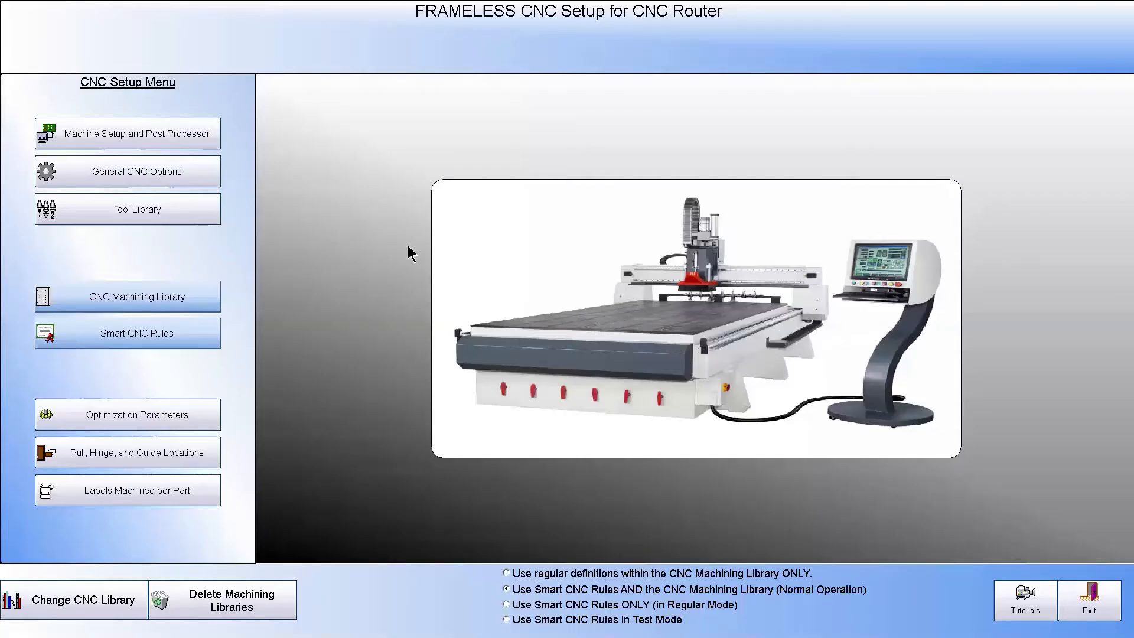
Review the CNC Machining Library's summary of all definitions, including a look at the Profile Cut and the first Cabinet Tops definition
{"action": "left_click", "coordinate": [114, 296]}
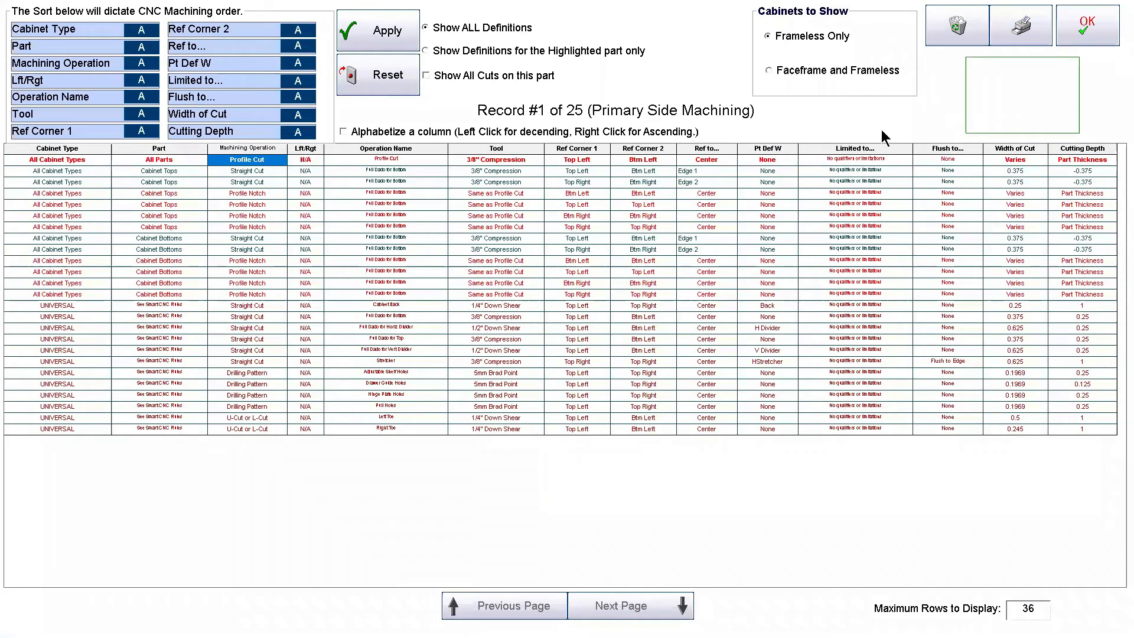
{"action": "left_click", "coordinate": [1087, 26]}
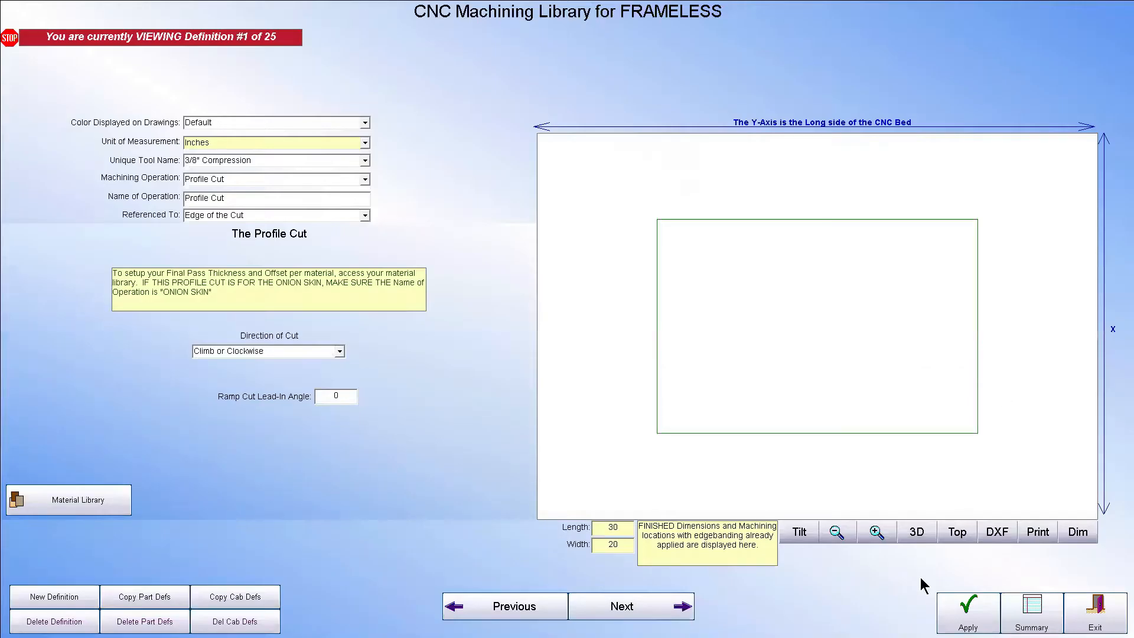
{"action": "left_click", "coordinate": [589, 614]}
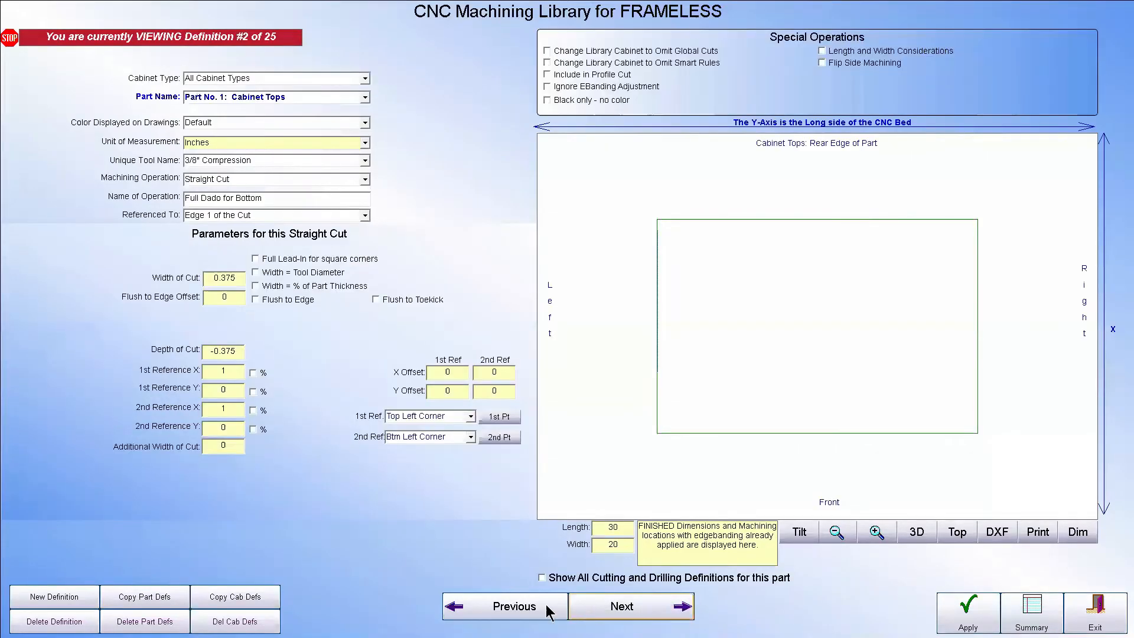
{"action": "left_click", "coordinate": [513, 612]}
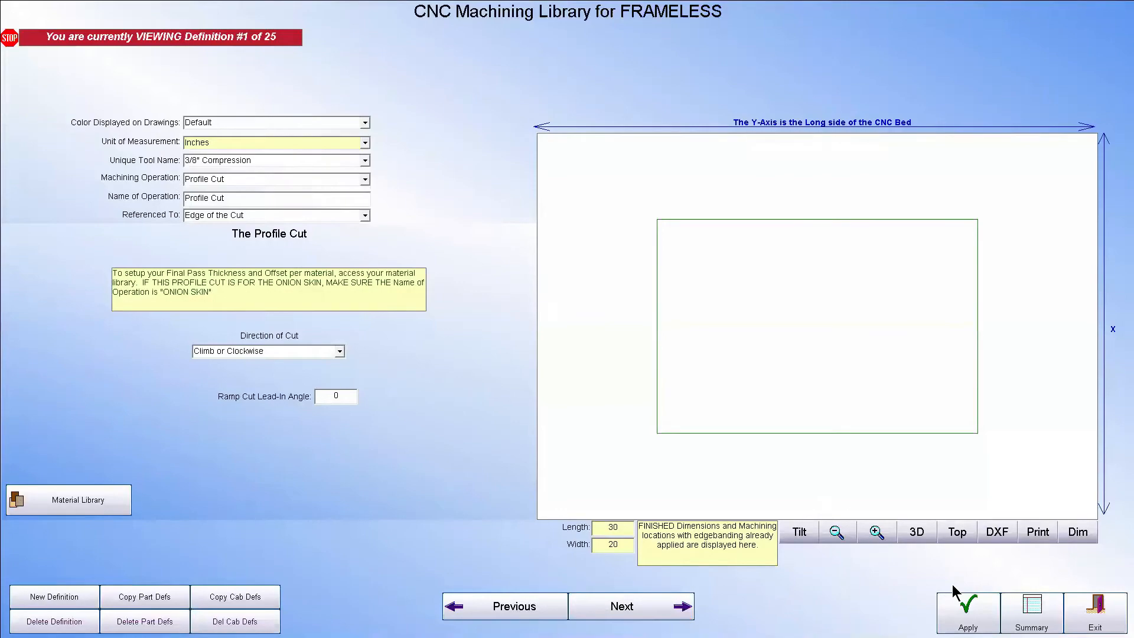
{"action": "left_click", "coordinate": [1032, 614]}
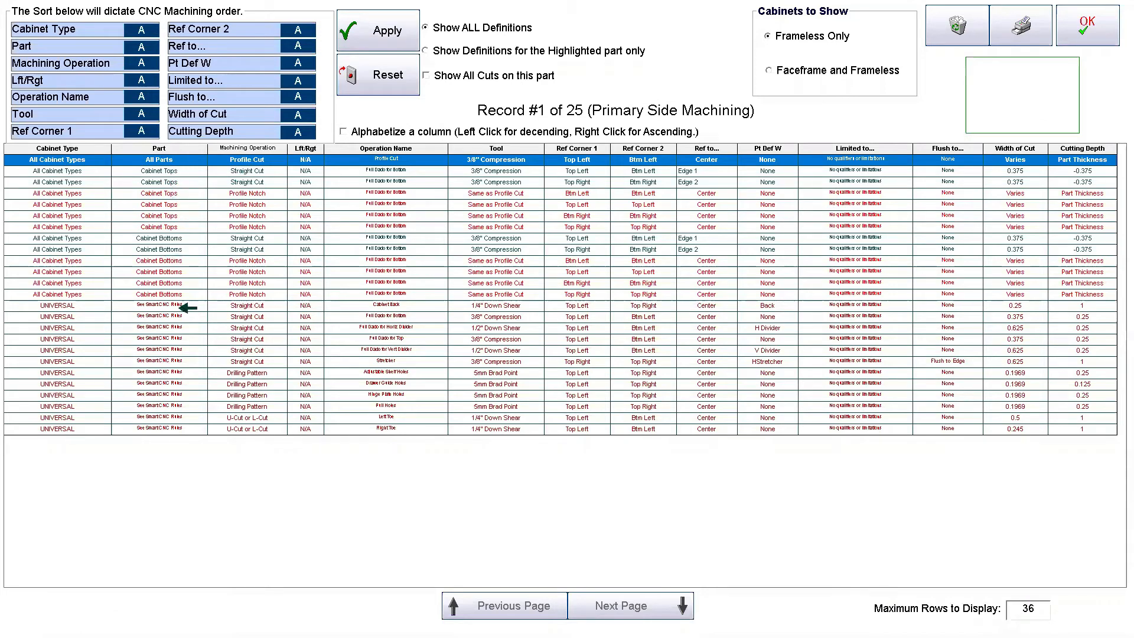
Open the Full Dado for Vert Divider definition from the summary, inspect its depth of cut, and leave the library
{"action": "left_click", "coordinate": [74, 341]}
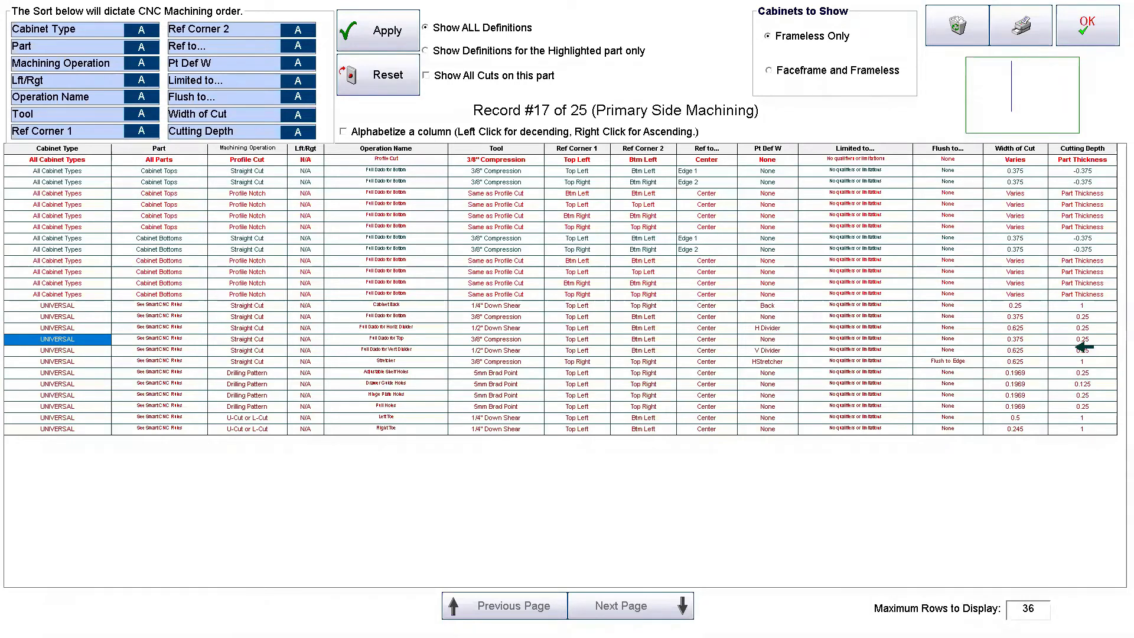
{"action": "left_click", "coordinate": [1086, 352]}
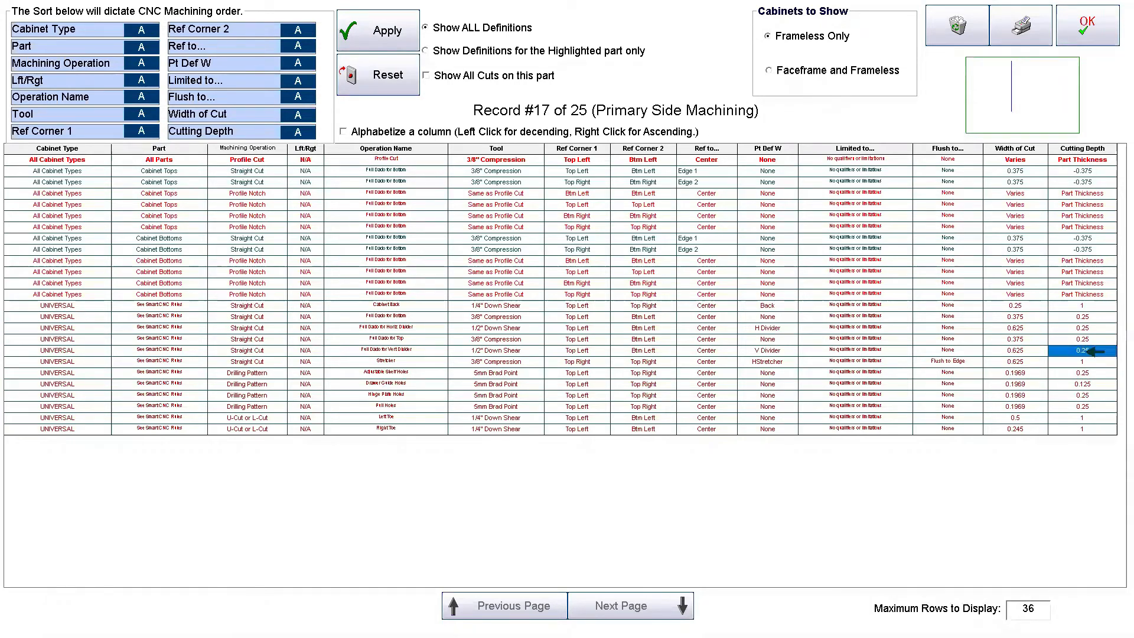
{"action": "left_click", "coordinate": [1104, 28]}
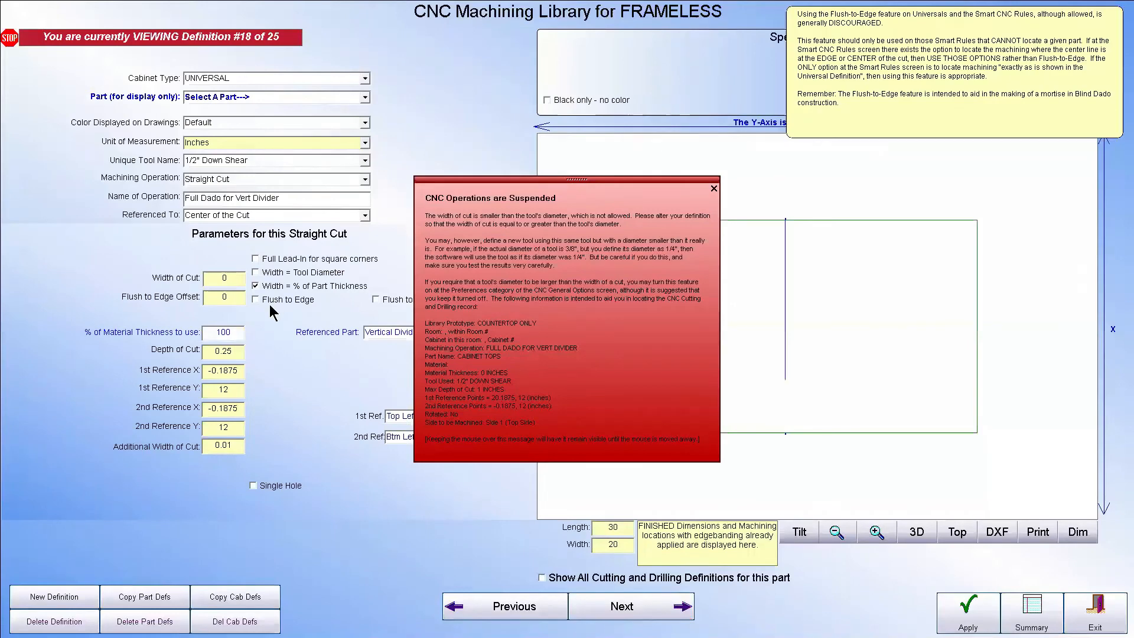
{"action": "mouse_move", "coordinate": [224, 293]}
{"action": "mouse_move", "coordinate": [235, 336]}
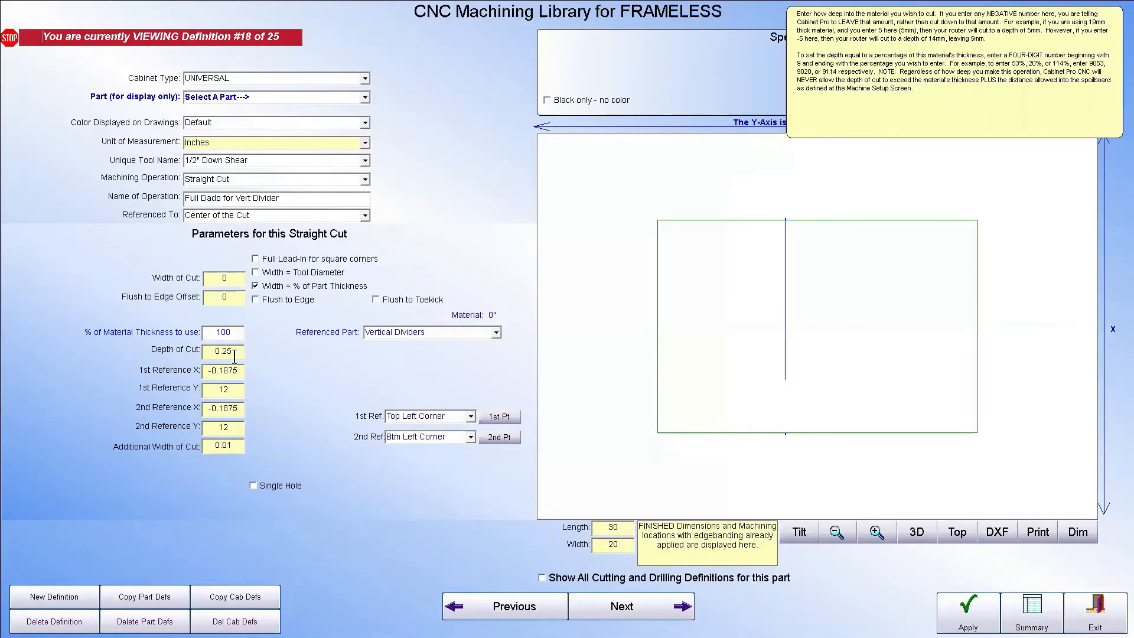
{"action": "left_click", "coordinate": [235, 354]}
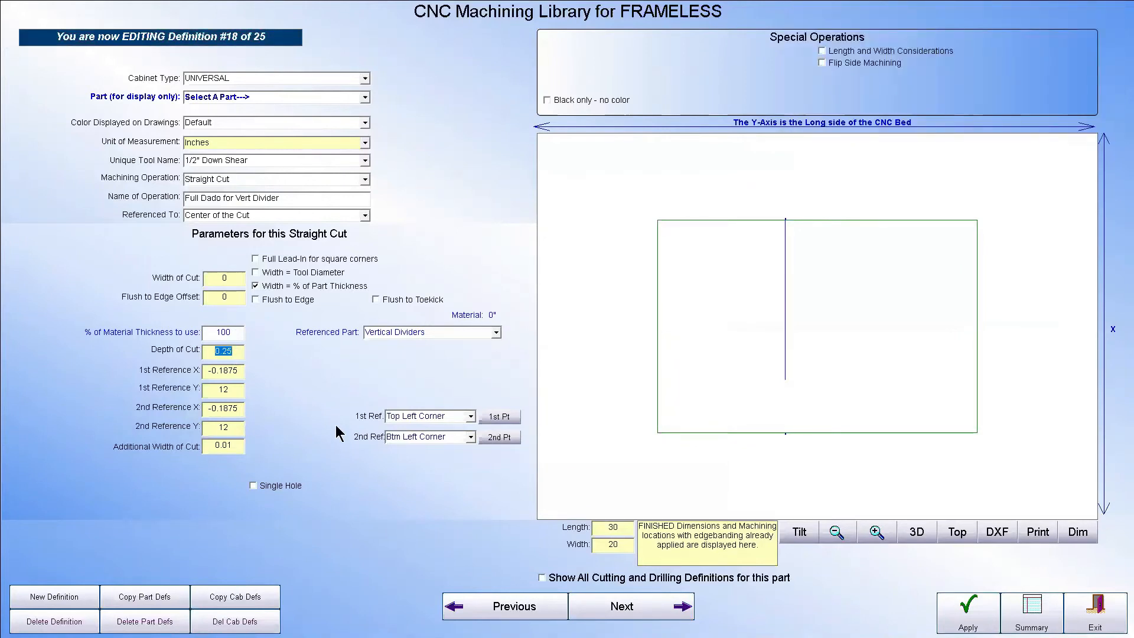
{"action": "mouse_move", "coordinate": [279, 201]}
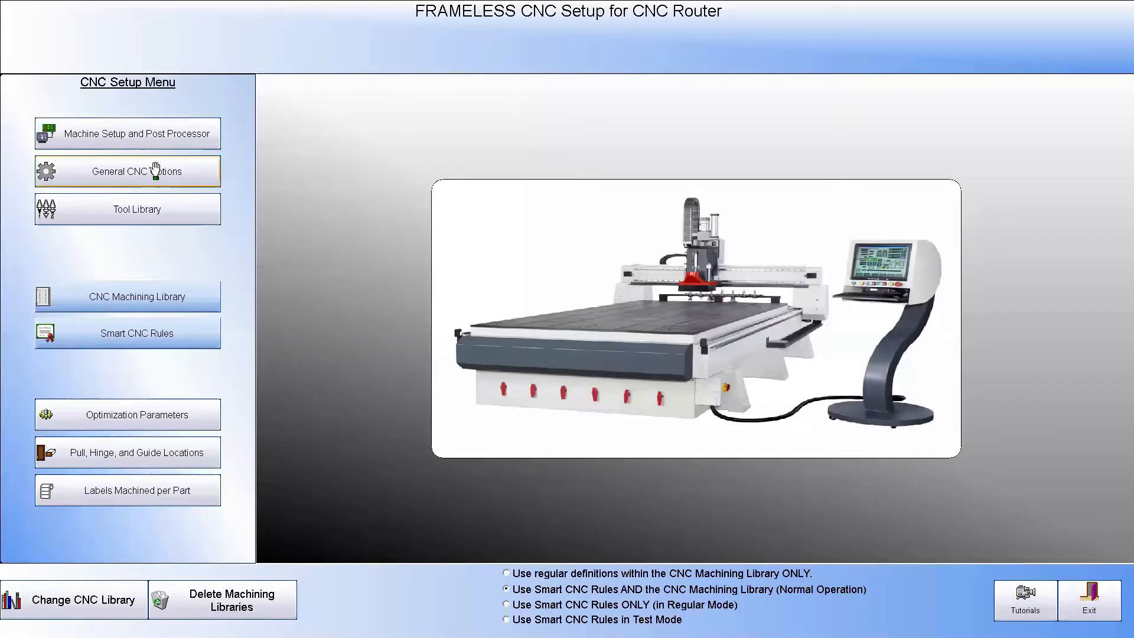
Try switching the first Smart Rule's universal to Full Dado for Horiz Divider, and select its depth override
{"action": "left_click", "coordinate": [156, 333]}
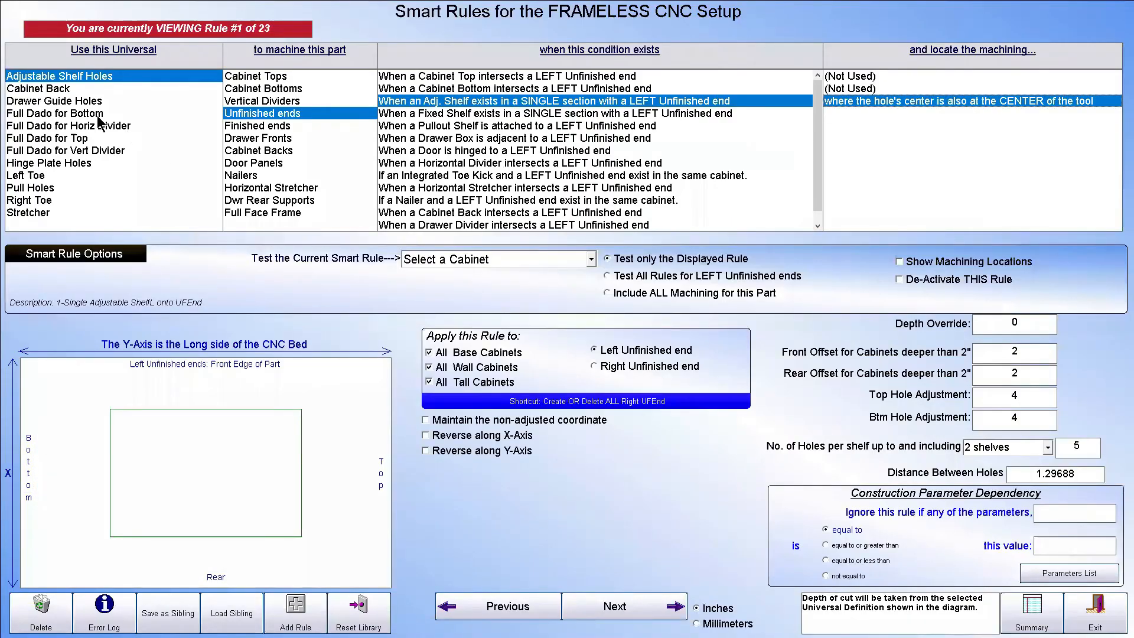
{"action": "left_click", "coordinate": [61, 126]}
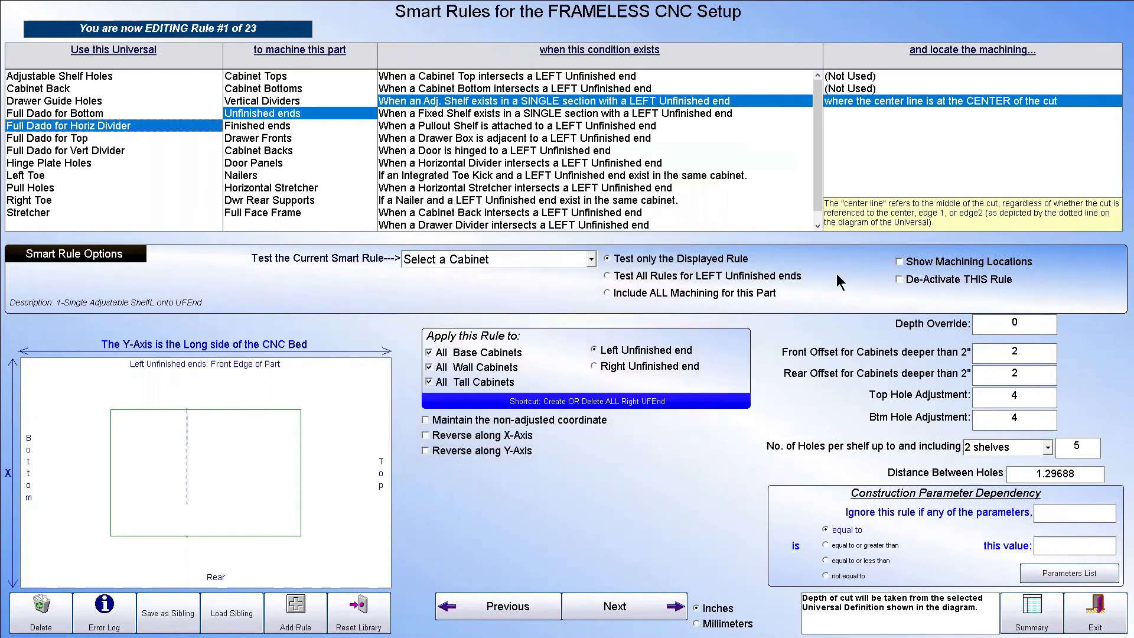
{"action": "left_click_drag", "start_coordinate": [1037, 328], "coordinate": [893, 330]}
Recreate all right unfinished end rules from the left ones, review the Summary of Smart Rules, and leave the rules screen
{"action": "left_click", "coordinate": [578, 399]}
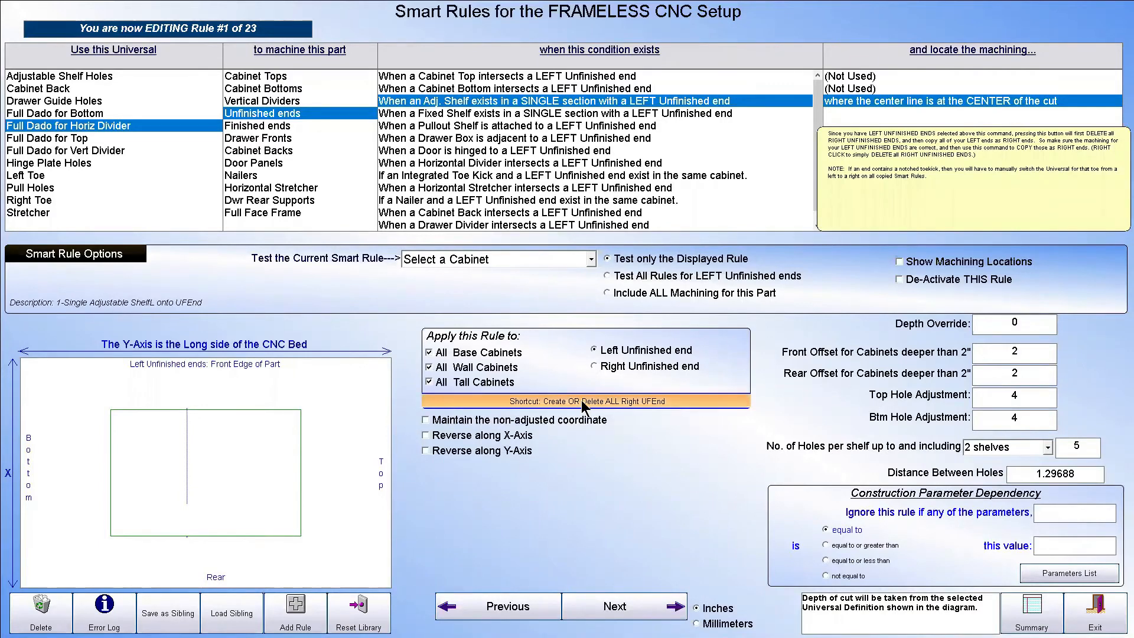
{"action": "left_click", "coordinate": [689, 374]}
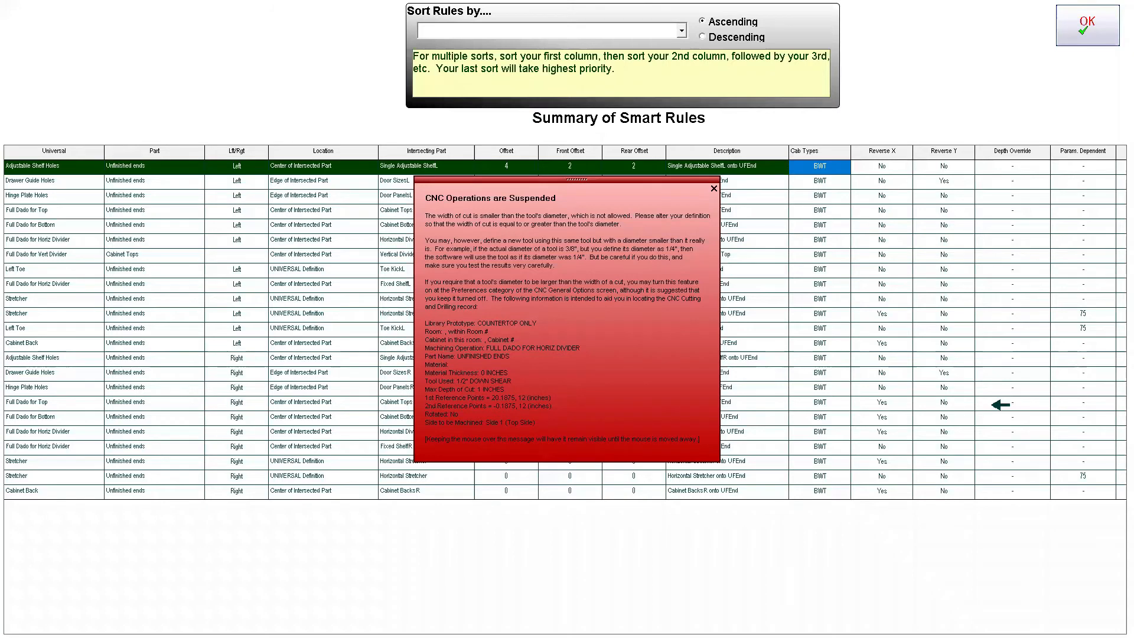
{"action": "left_click", "coordinate": [714, 189]}
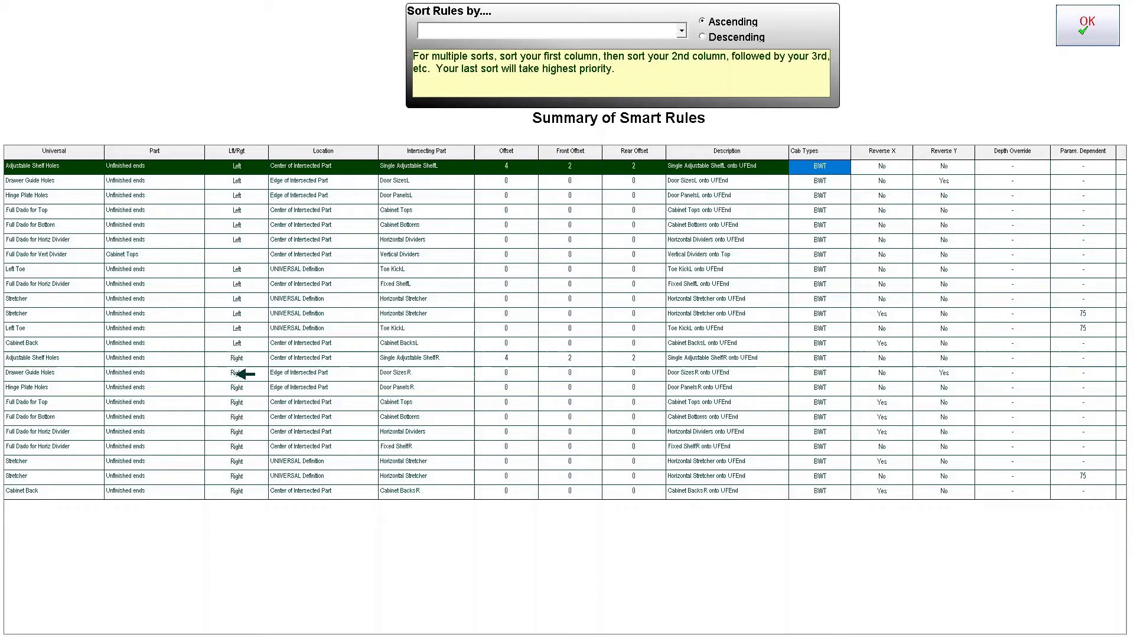
{"action": "left_click", "coordinate": [1086, 26]}
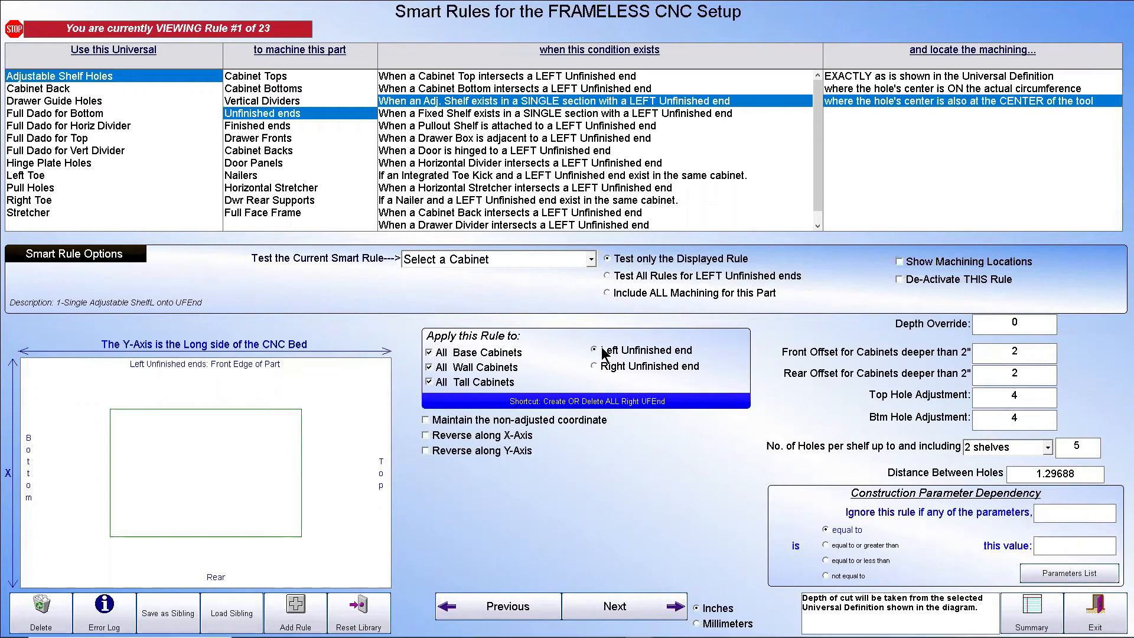
{"action": "key", "text": "super"}
{"action": "key", "text": "super"}
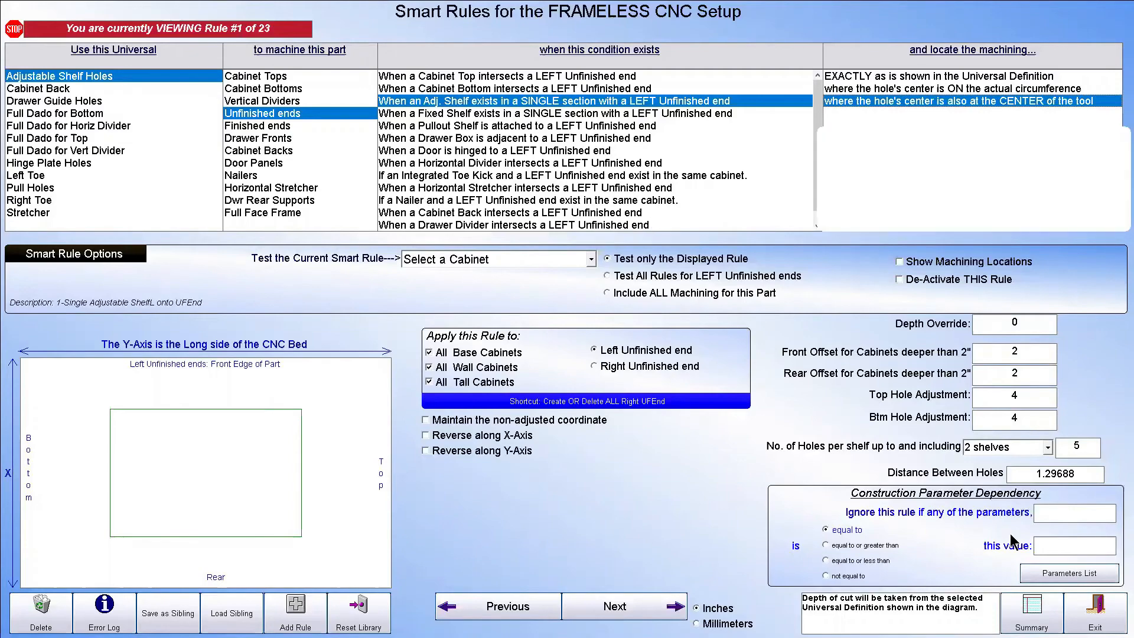
{"action": "left_click", "coordinate": [1095, 614]}
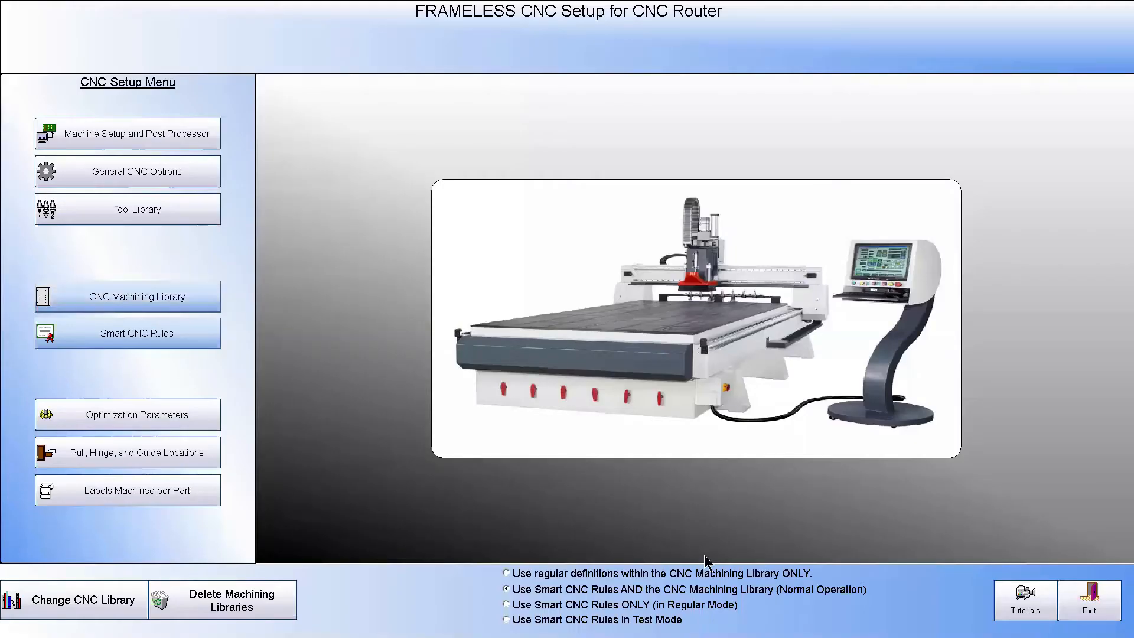
Delete the FRAMELESS setup's CNC Machining Library and Smart Rules library, confirming the deletion
{"action": "left_click", "coordinate": [140, 294]}
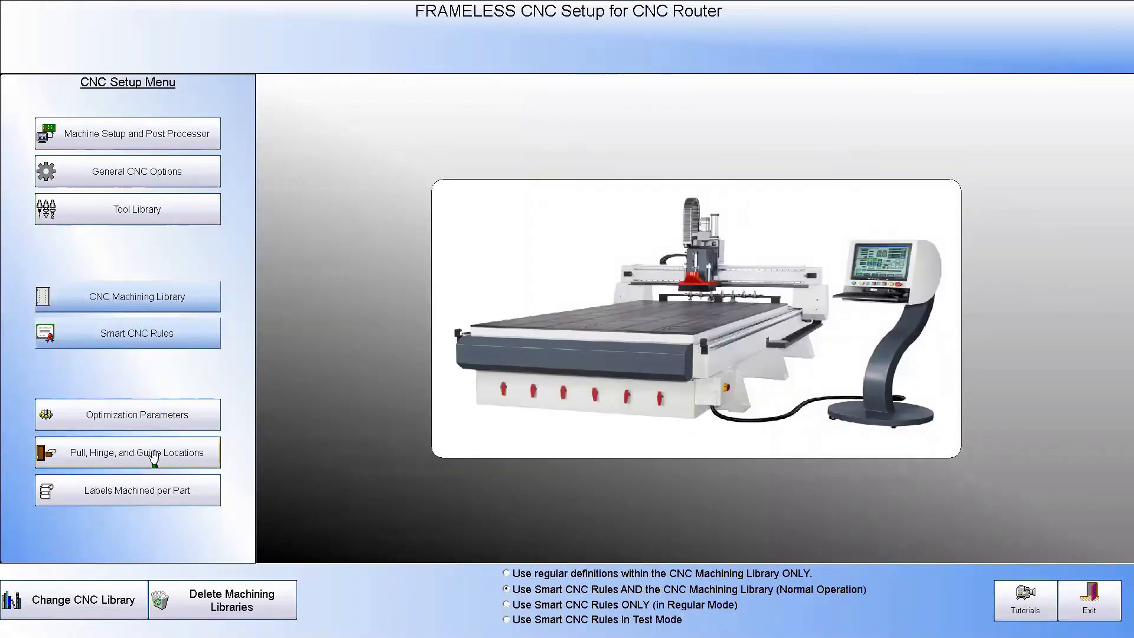
{"action": "left_click", "coordinate": [248, 605]}
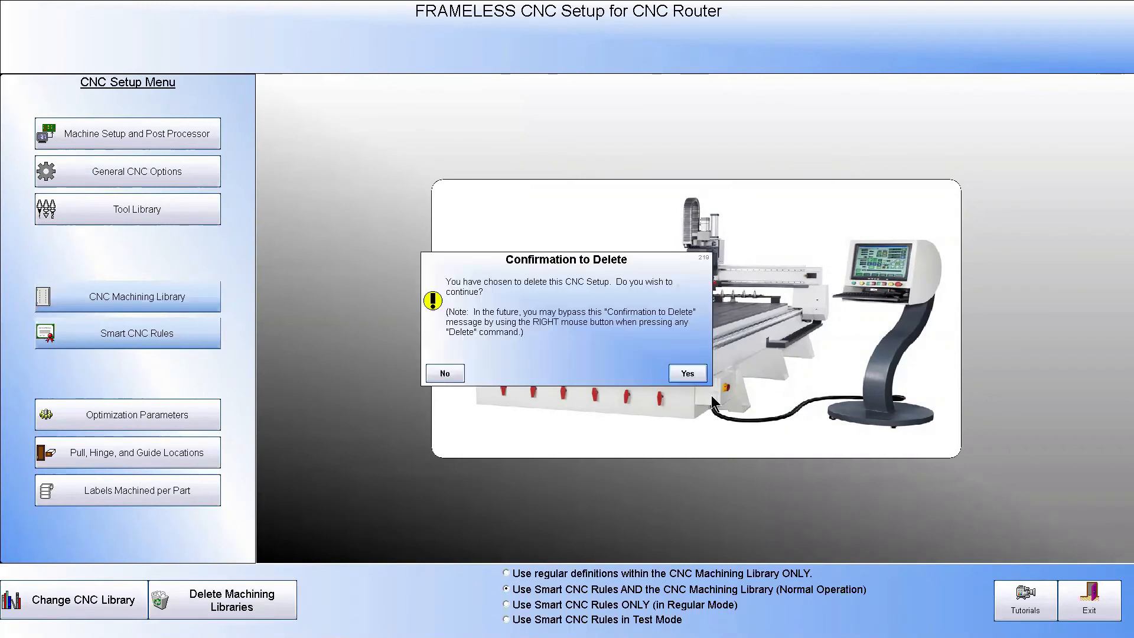
{"action": "left_click", "coordinate": [687, 373]}
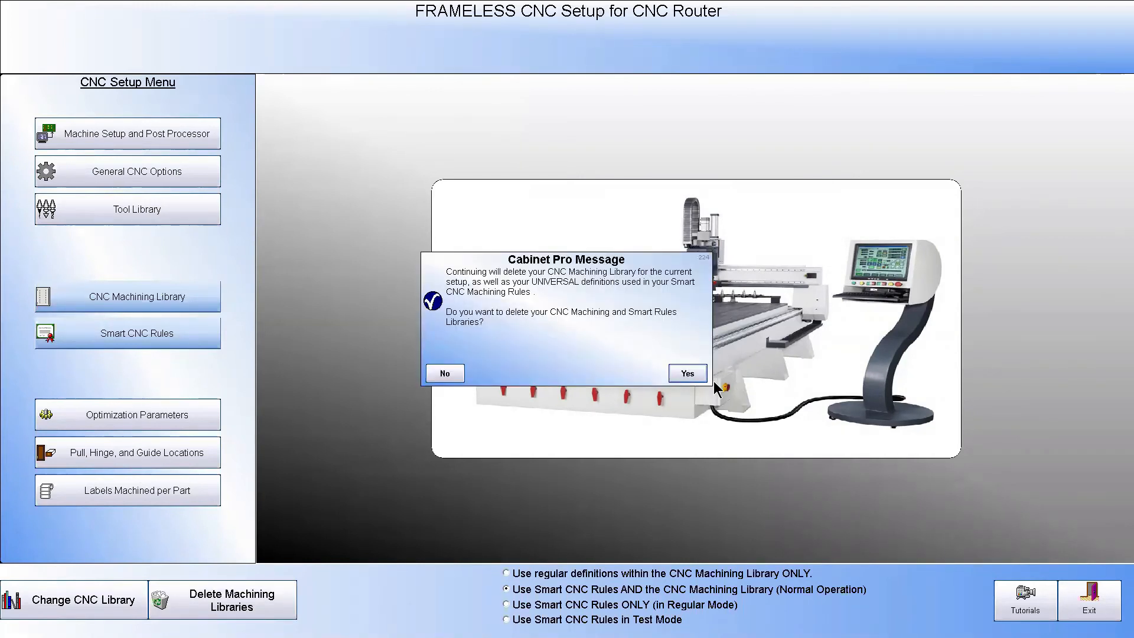
{"action": "left_click", "coordinate": [688, 374]}
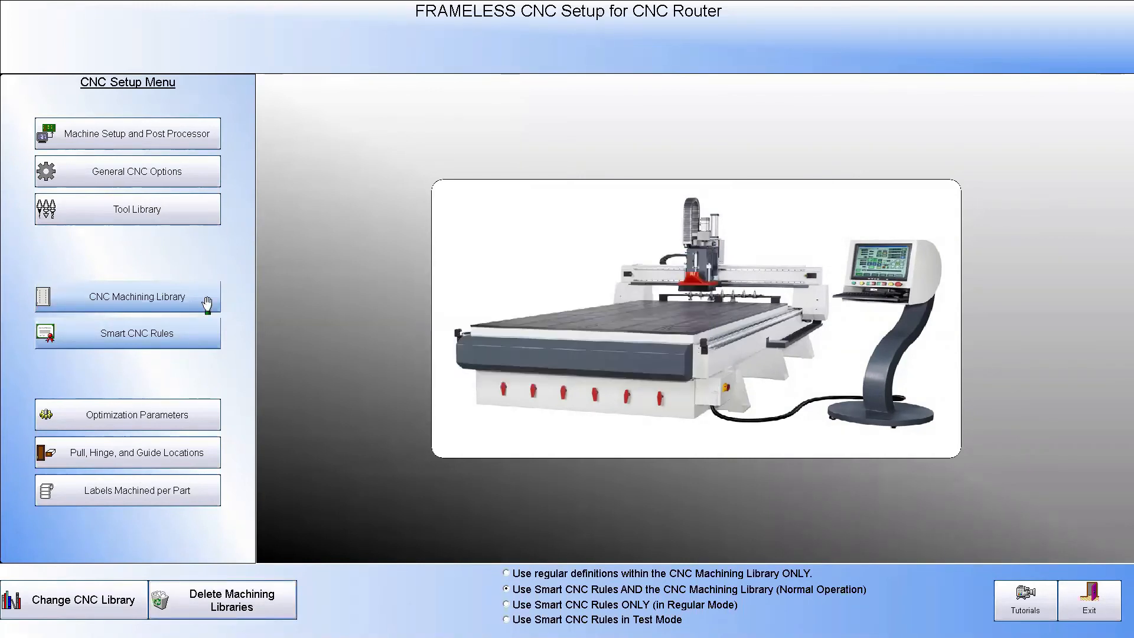
Open the CNC Machining Library and add a new definition with Straight Cut as its machining operation
{"action": "left_click", "coordinate": [162, 295]}
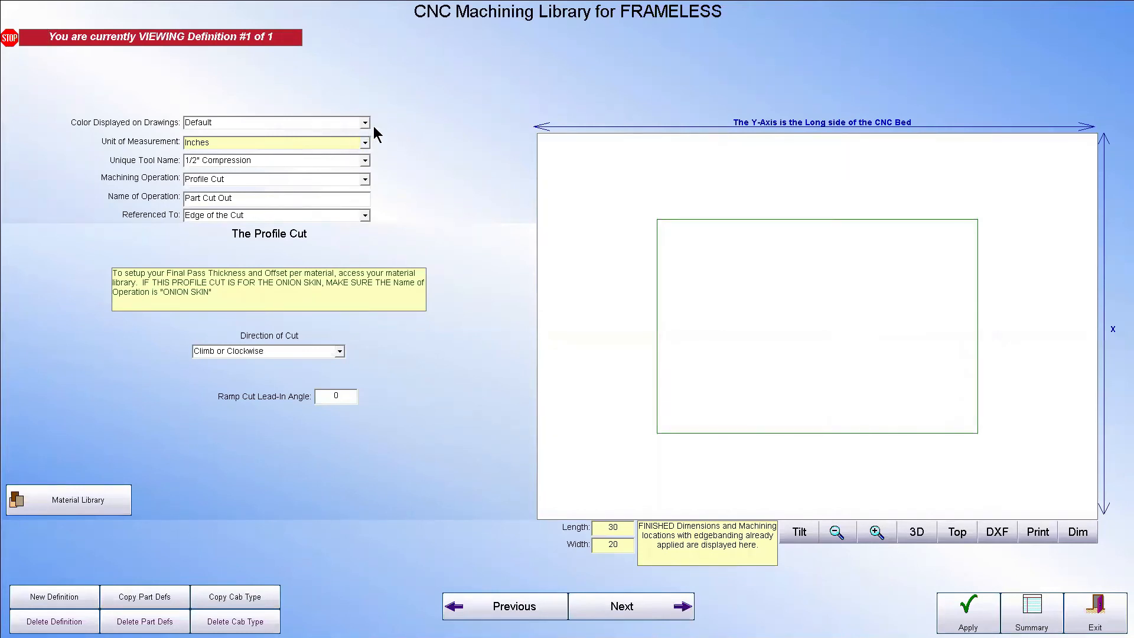
{"action": "left_click", "coordinate": [35, 596]}
{"action": "left_click", "coordinate": [366, 180]}
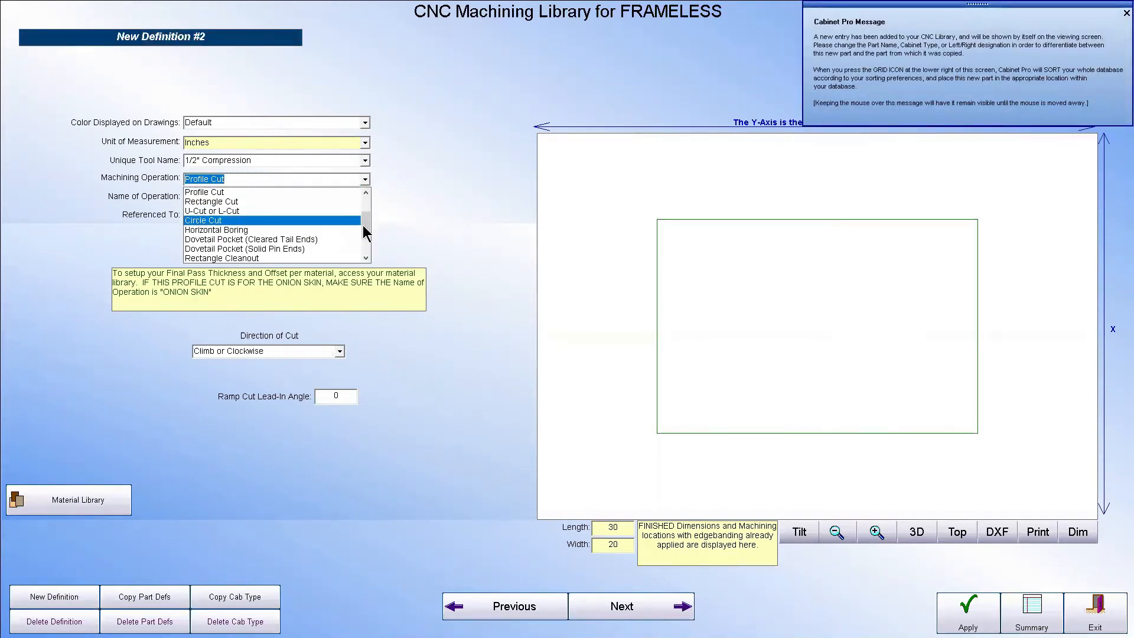
{"action": "left_click_drag", "start_coordinate": [366, 230], "coordinate": [363, 207]}
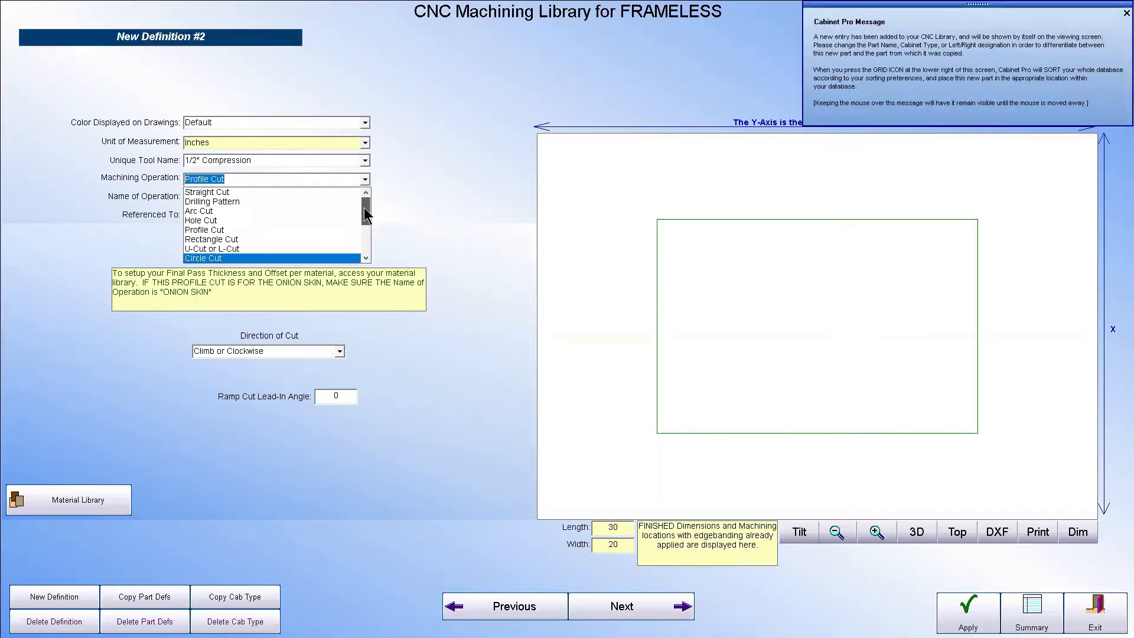
{"action": "left_click", "coordinate": [244, 192]}
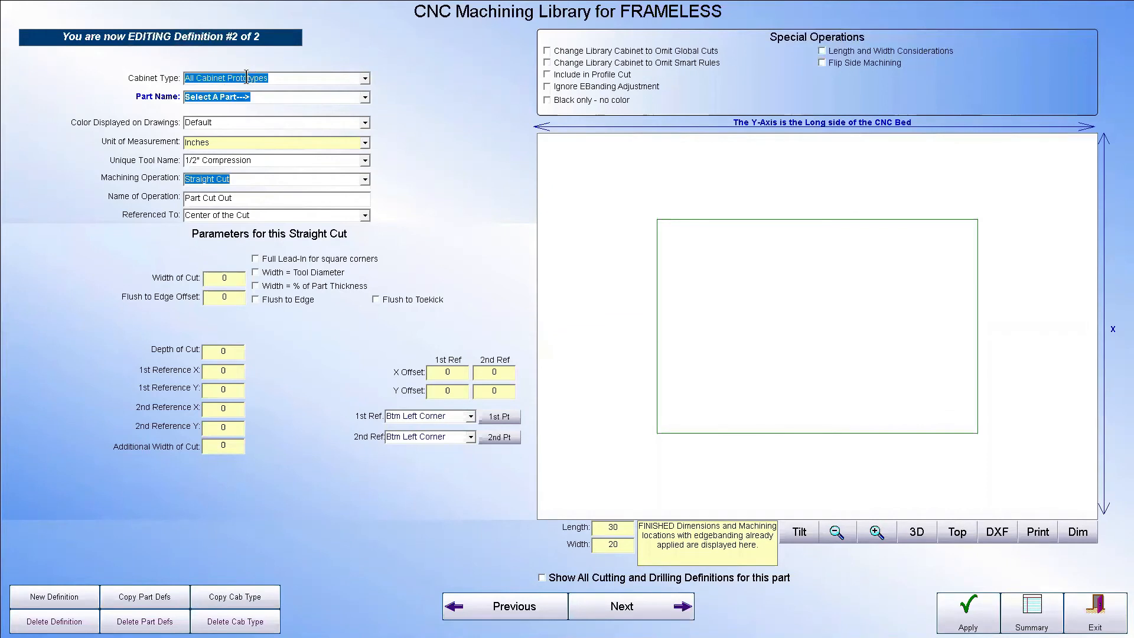
Assign the new straight cut to Part No. 4: Unfinished ends and set its tool to 1/4" Down Shear
{"action": "left_click", "coordinate": [365, 97]}
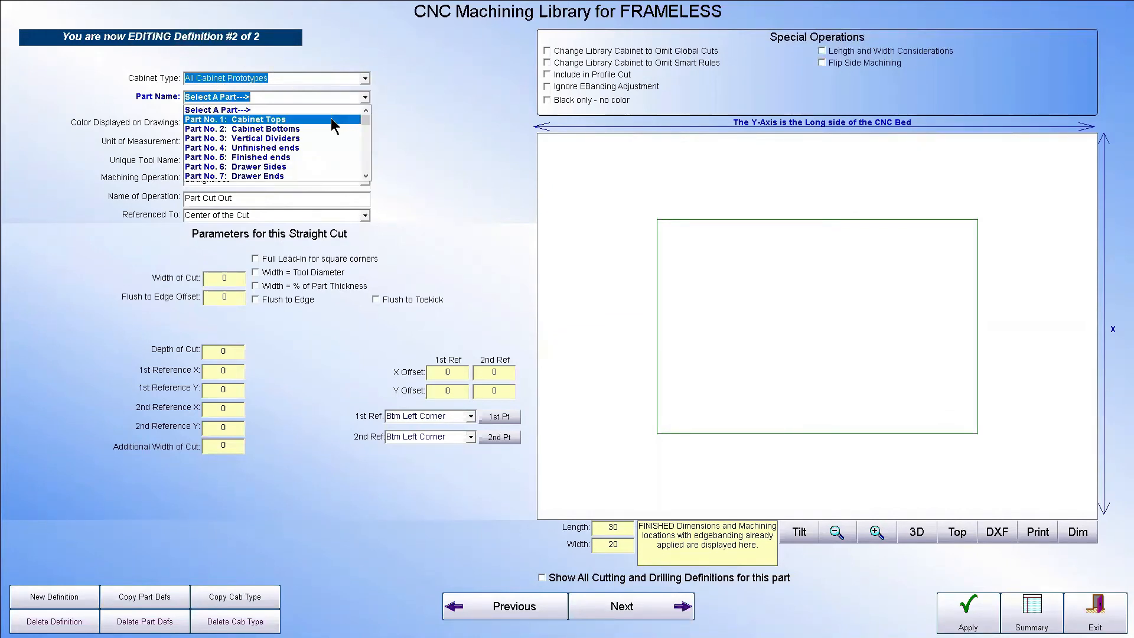
{"action": "left_click", "coordinate": [316, 147]}
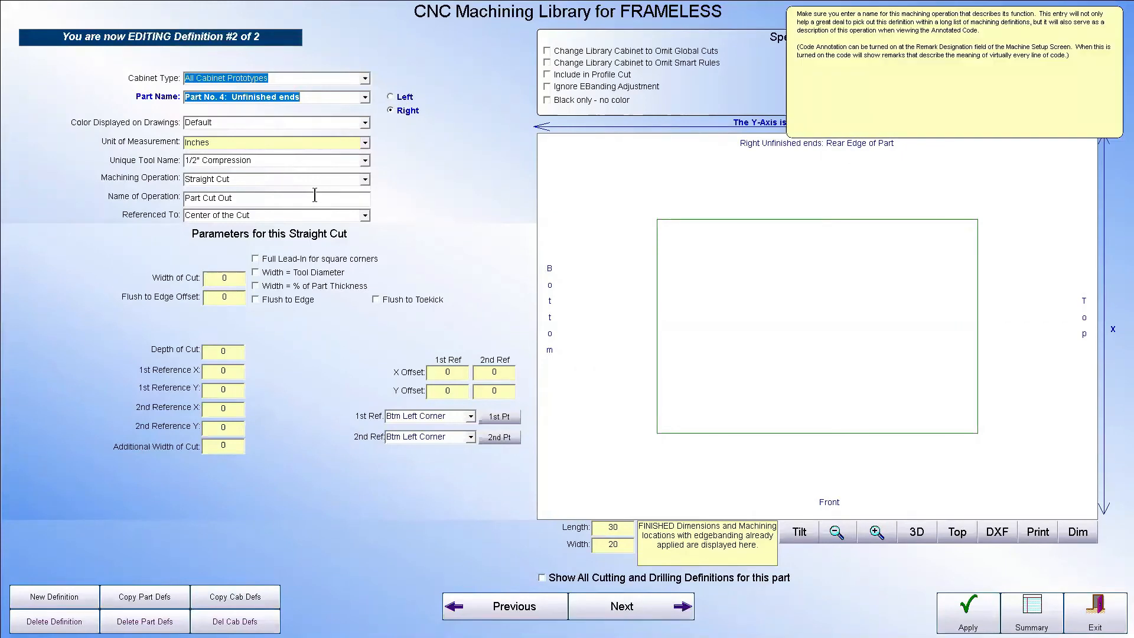
{"action": "left_click", "coordinate": [365, 161]}
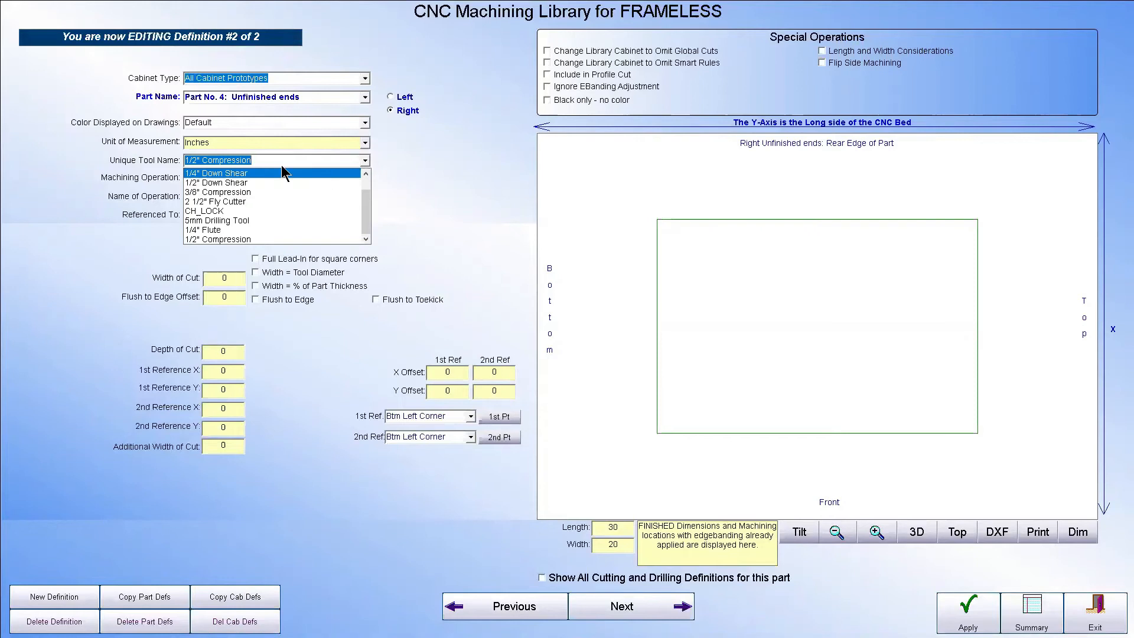
{"action": "left_click", "coordinate": [224, 173]}
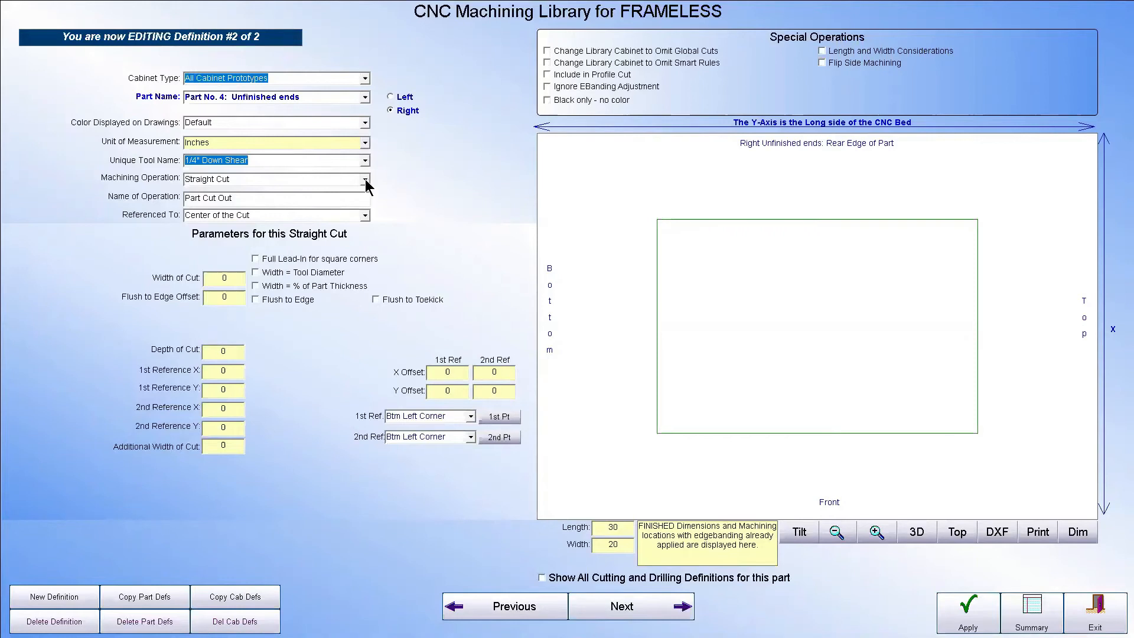
Name the straight cut operation "Dado for Back"
{"action": "mouse_move", "coordinate": [352, 201]}
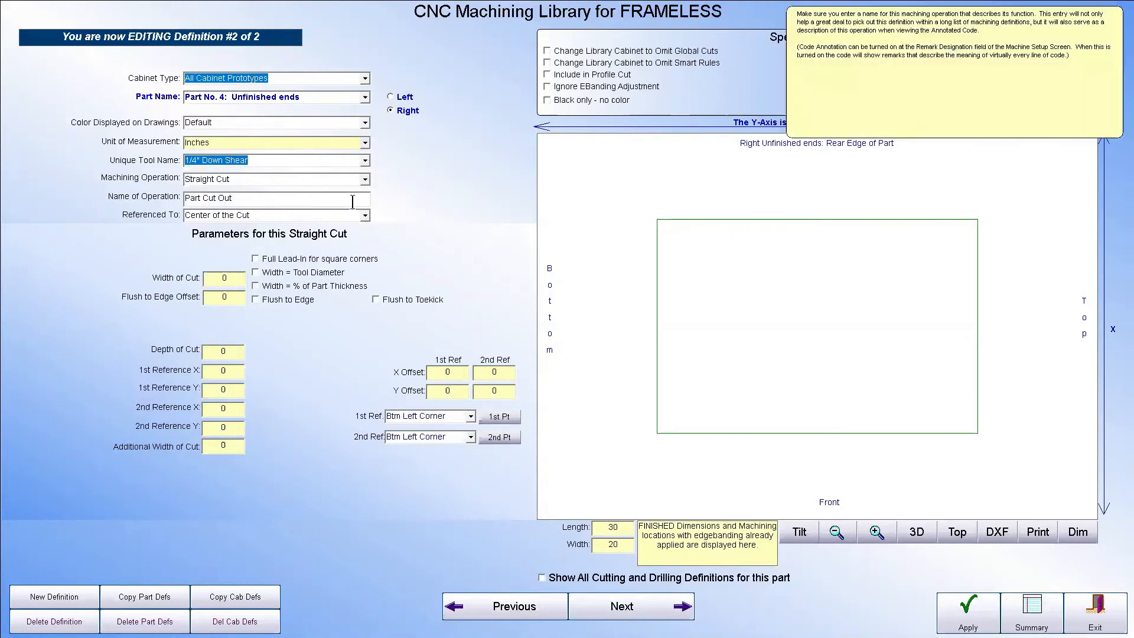
{"action": "left_click", "coordinate": [312, 197]}
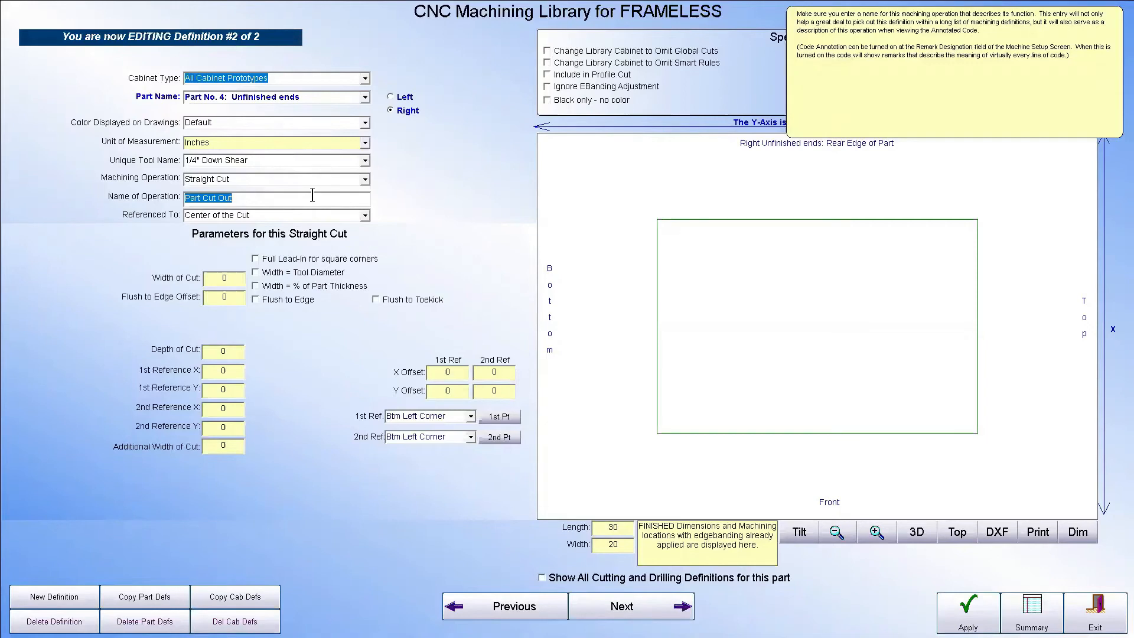
{"action": "key", "text": "BackSpace"}
{"action": "type", "text": "Back Cut"}
{"action": "key", "text": "BackSpace"}
{"action": "key", "text": "BackSpace"}
{"action": "key", "text": "BackSpace"}
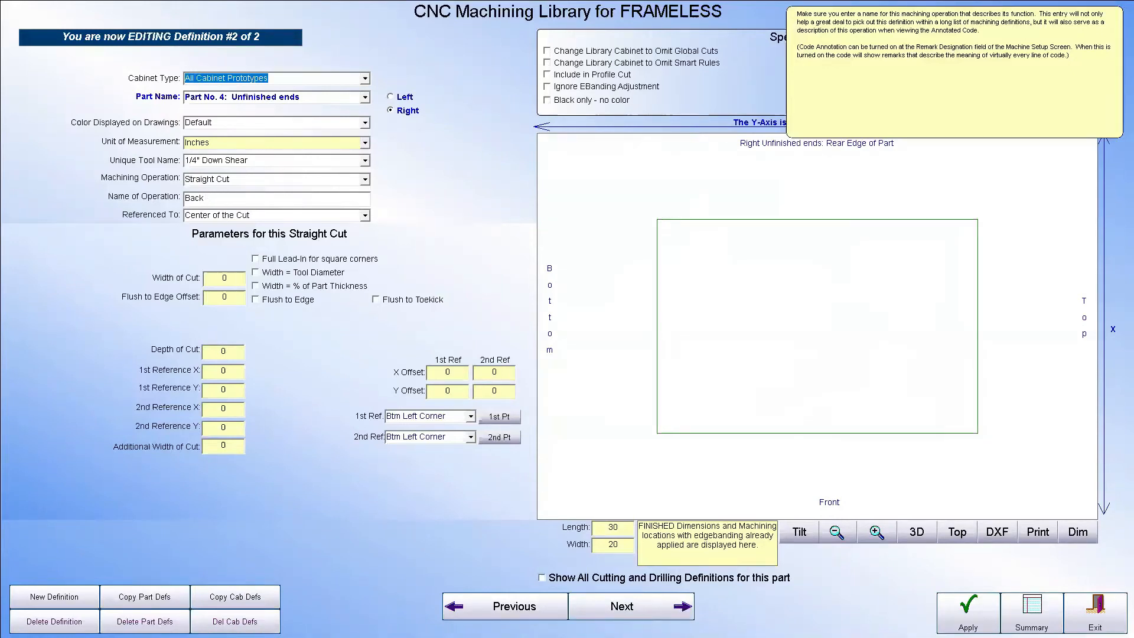
{"action": "type", "text": "Dado"}
{"action": "key", "text": "BackSpace"}
{"action": "key", "text": "BackSpace"}
{"action": "key", "text": "BackSpace"}
{"action": "key", "text": "BackSpace"}
{"action": "key", "text": "BackSpace"}
{"action": "key", "text": "BackSpace"}
{"action": "key", "text": "BackSpace"}
{"action": "key", "text": "BackSpace"}
{"action": "key", "text": "BackSpace"}
{"action": "type", "text": "Dado for Back"}
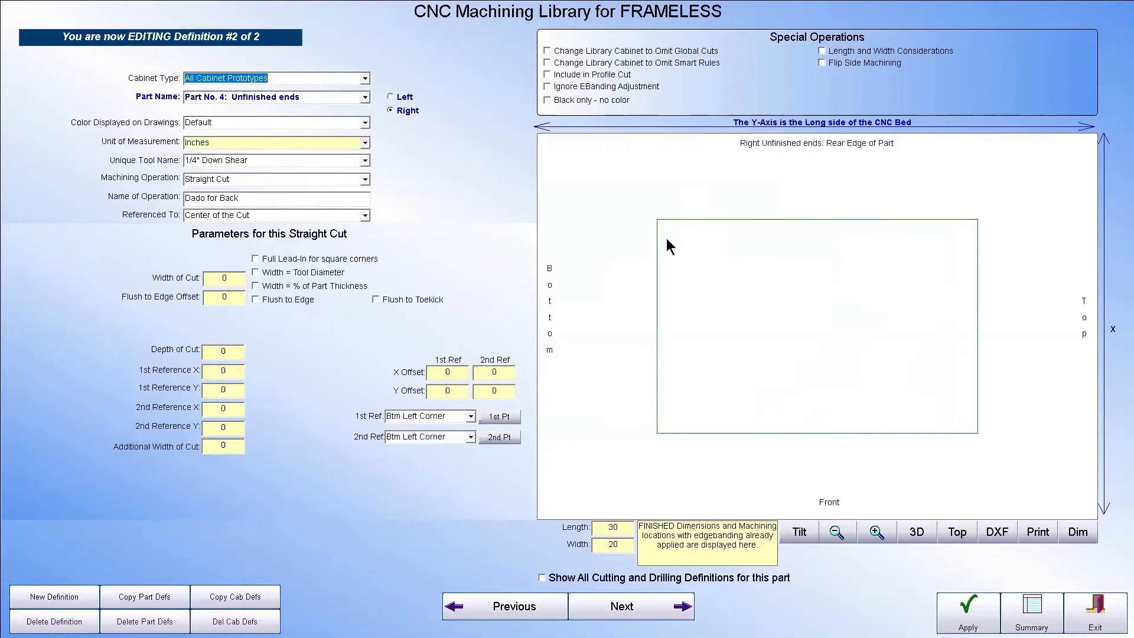
Make the cut's width a percentage of part thickness, with Cabinet Backs as the referenced part
{"action": "left_click", "coordinate": [255, 285]}
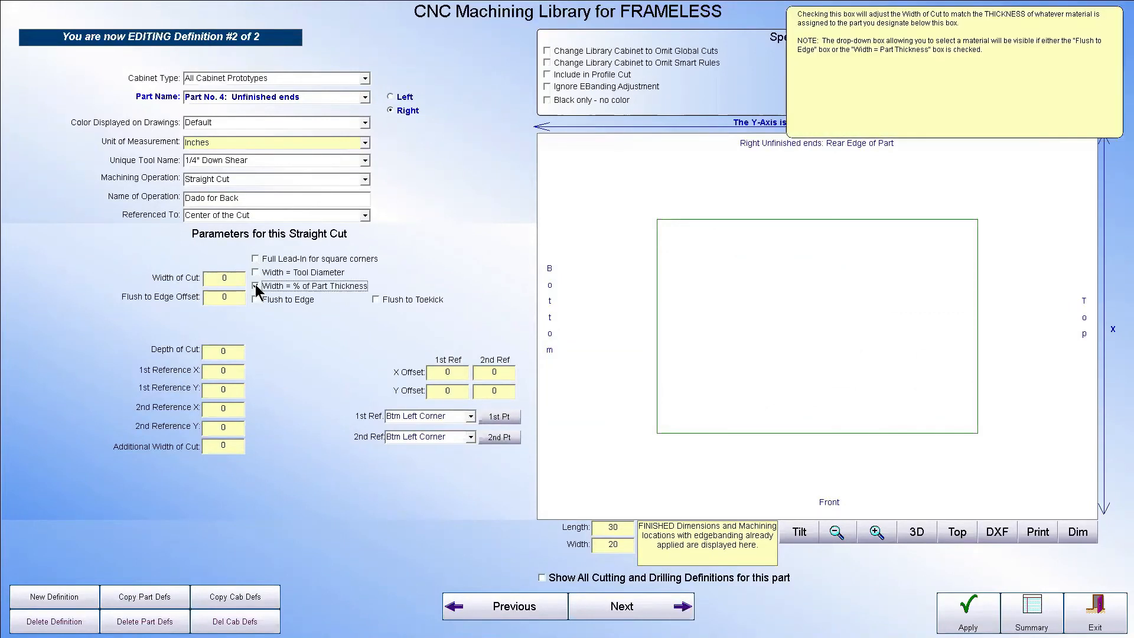
{"action": "left_click", "coordinate": [680, 371]}
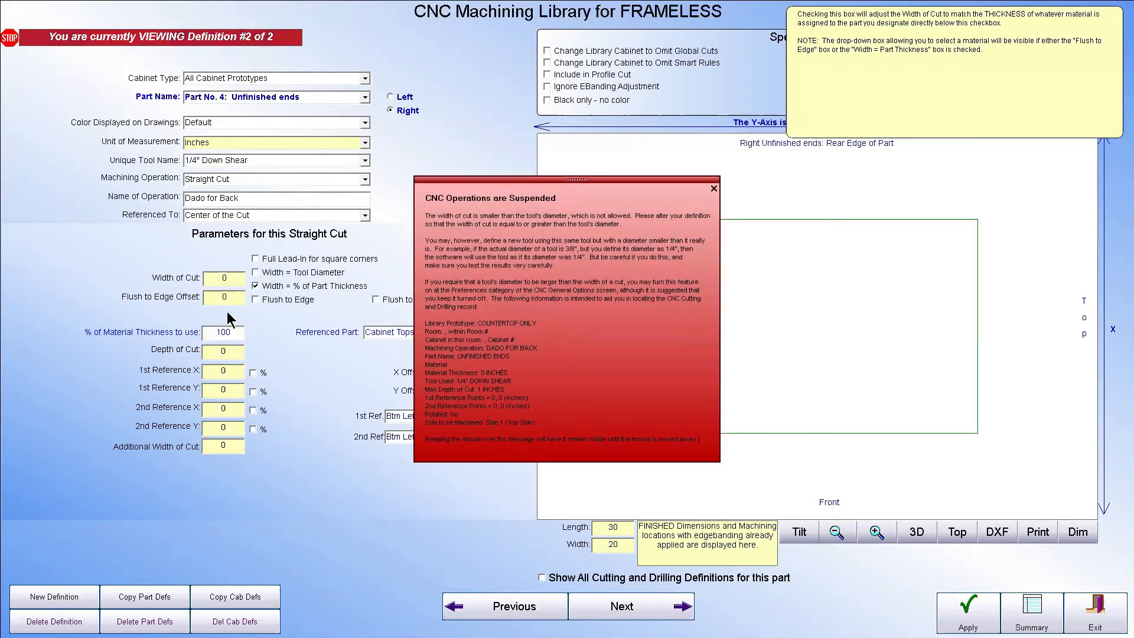
{"action": "left_click", "coordinate": [234, 277]}
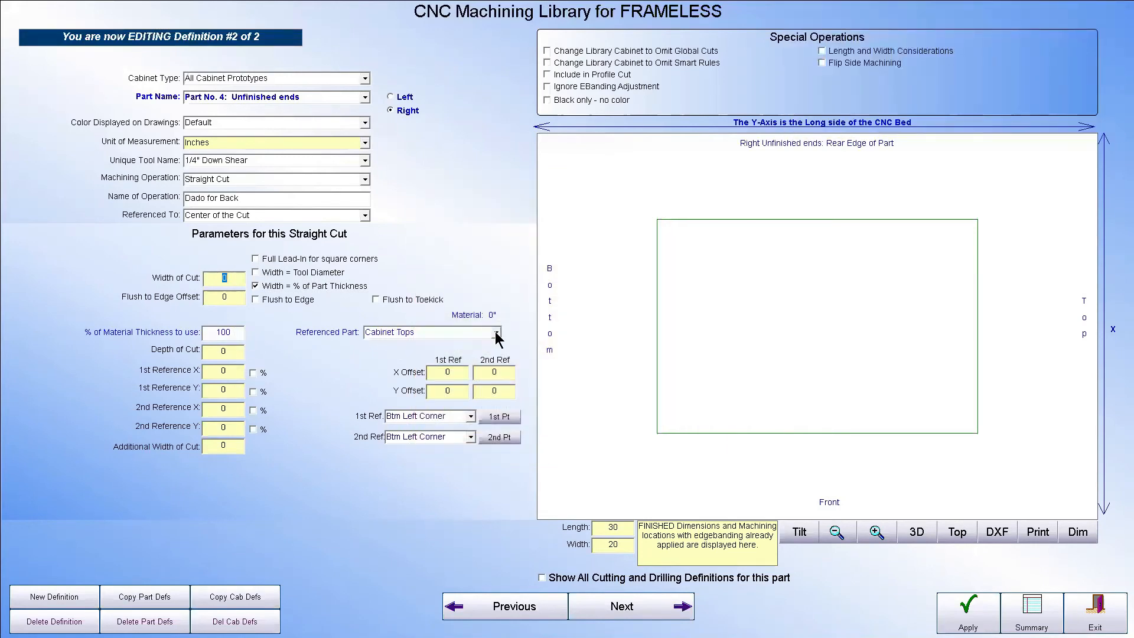
{"action": "left_click", "coordinate": [496, 334]}
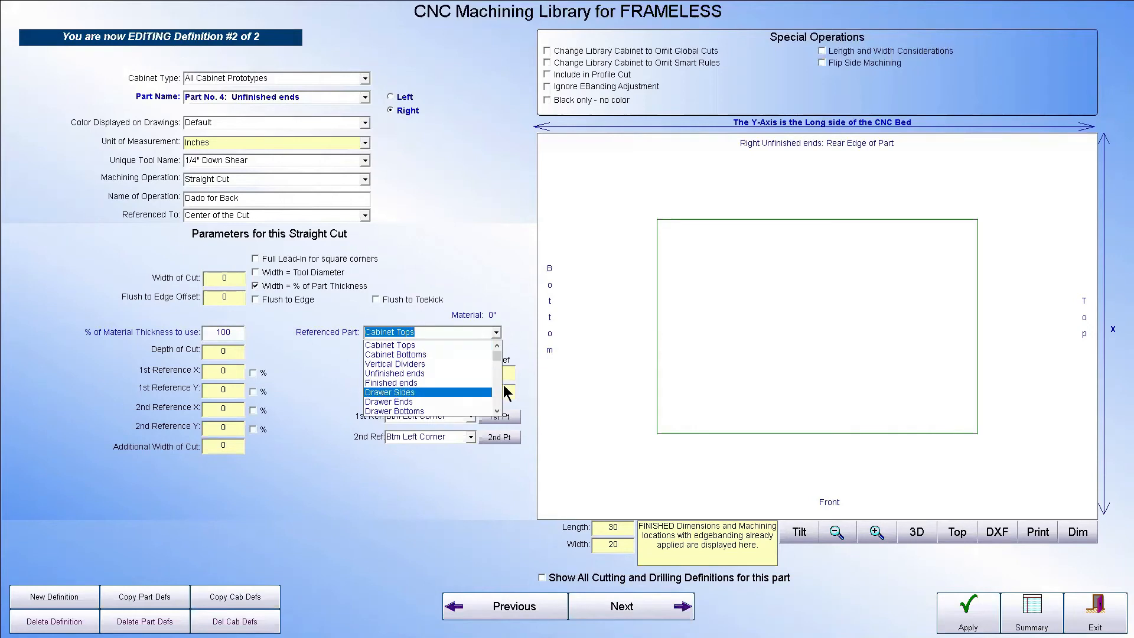
{"action": "scroll", "coordinate": [503, 392], "scroll_direction": "down", "scroll_amount": 2}
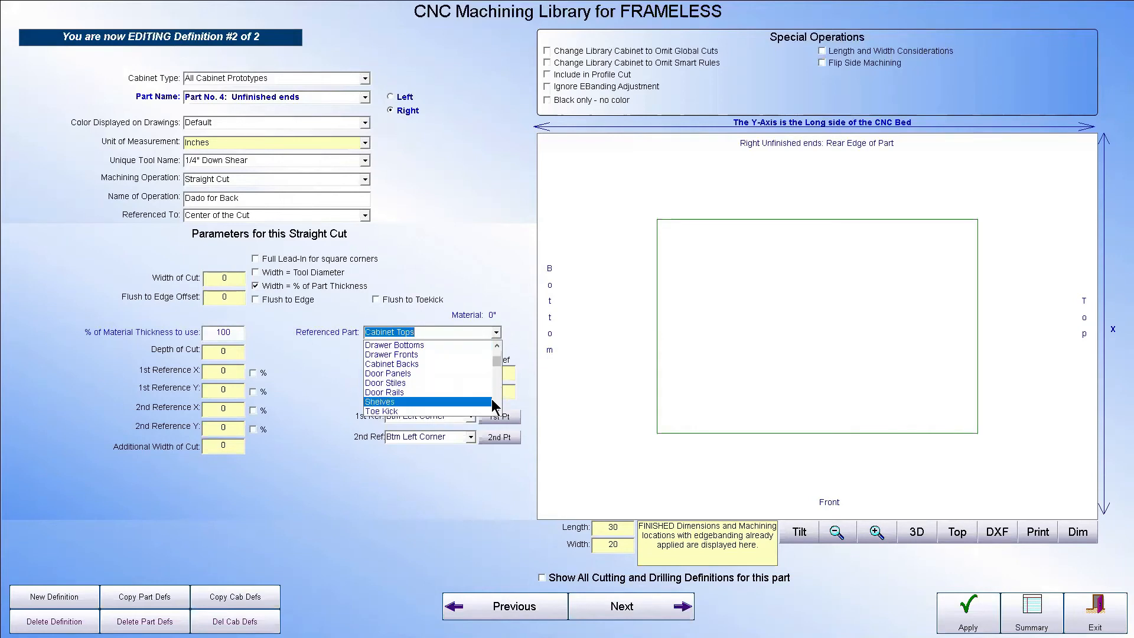
{"action": "left_click", "coordinate": [460, 365]}
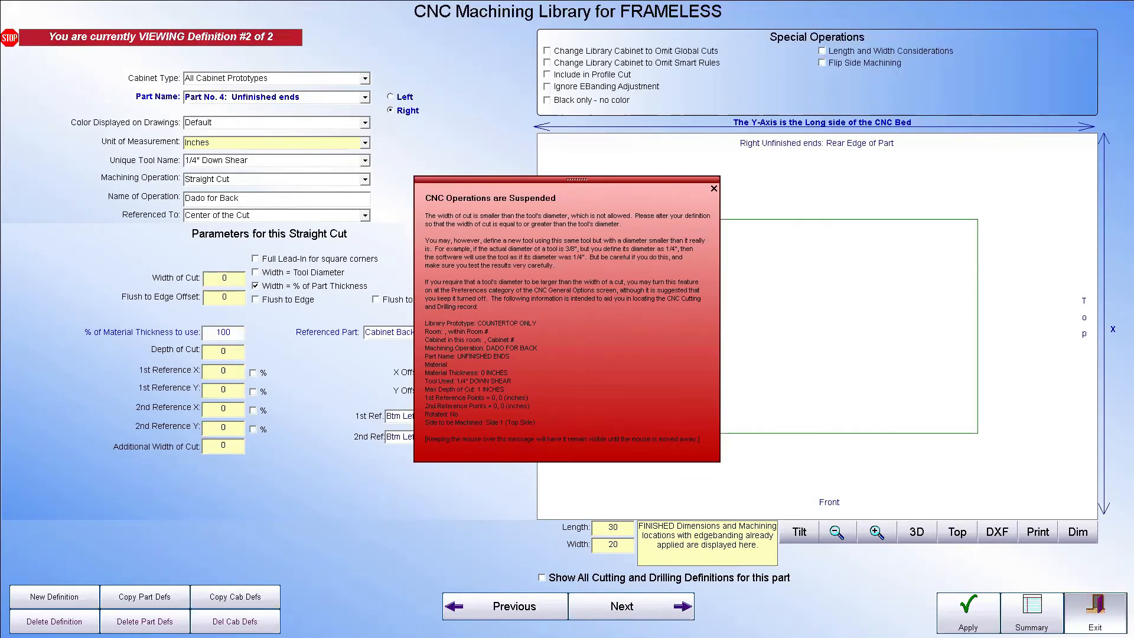
Leave the CNC setup and globally change the material of all cabinets to the MAPLE setup
{"action": "left_click", "coordinate": [1098, 612]}
{"action": "left_click", "coordinate": [1099, 603]}
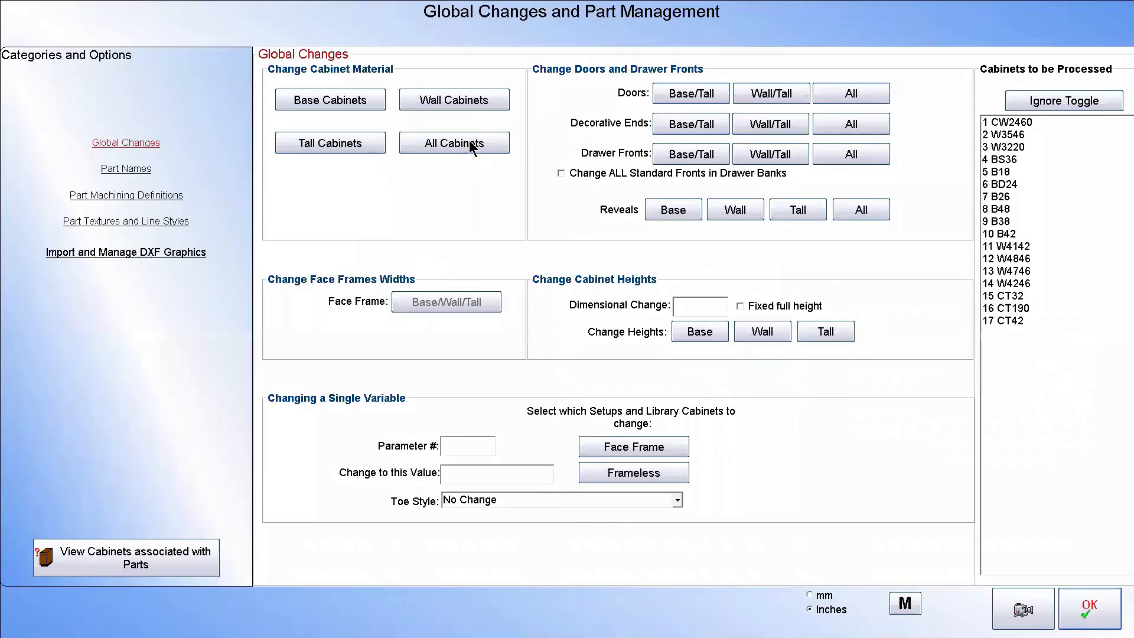
{"action": "left_click", "coordinate": [471, 143]}
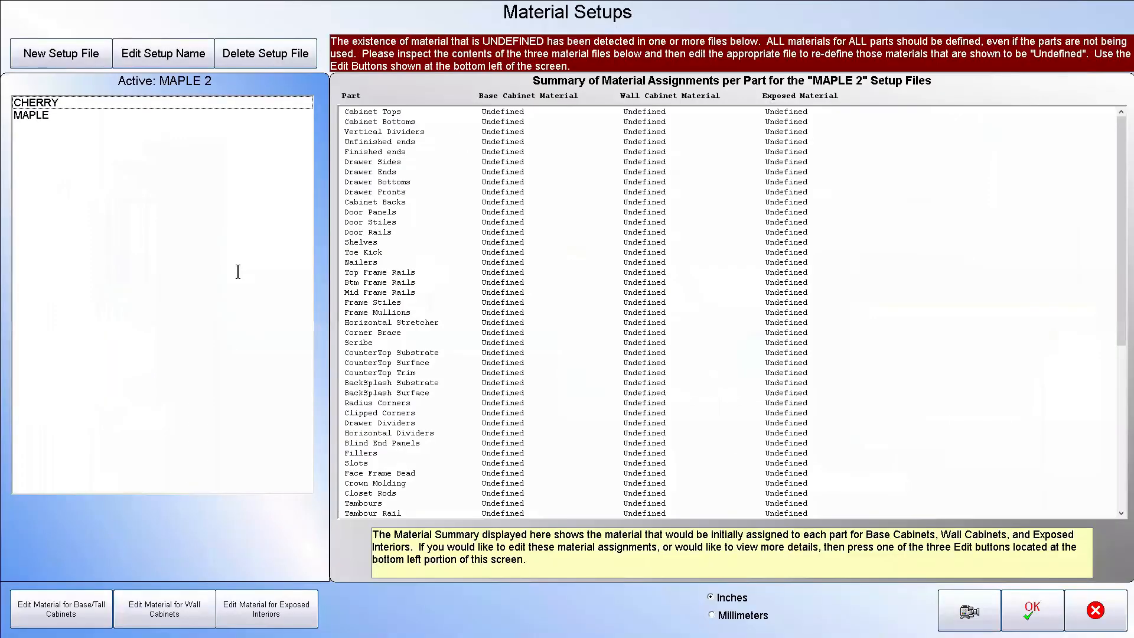
{"action": "left_click", "coordinate": [45, 116]}
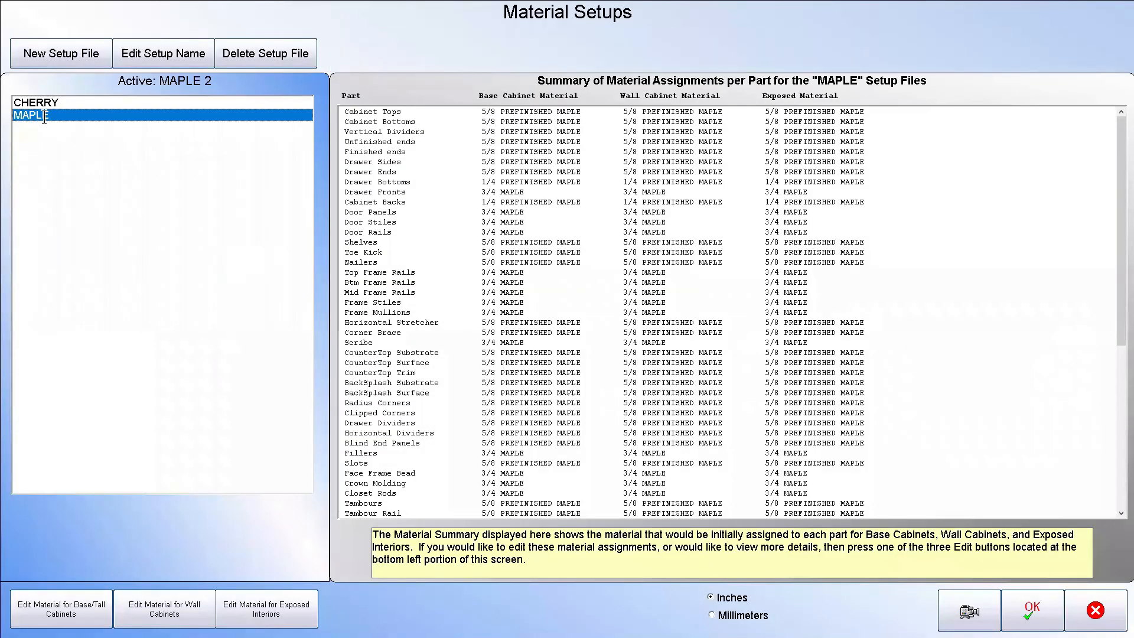
{"action": "left_click", "coordinate": [1031, 608]}
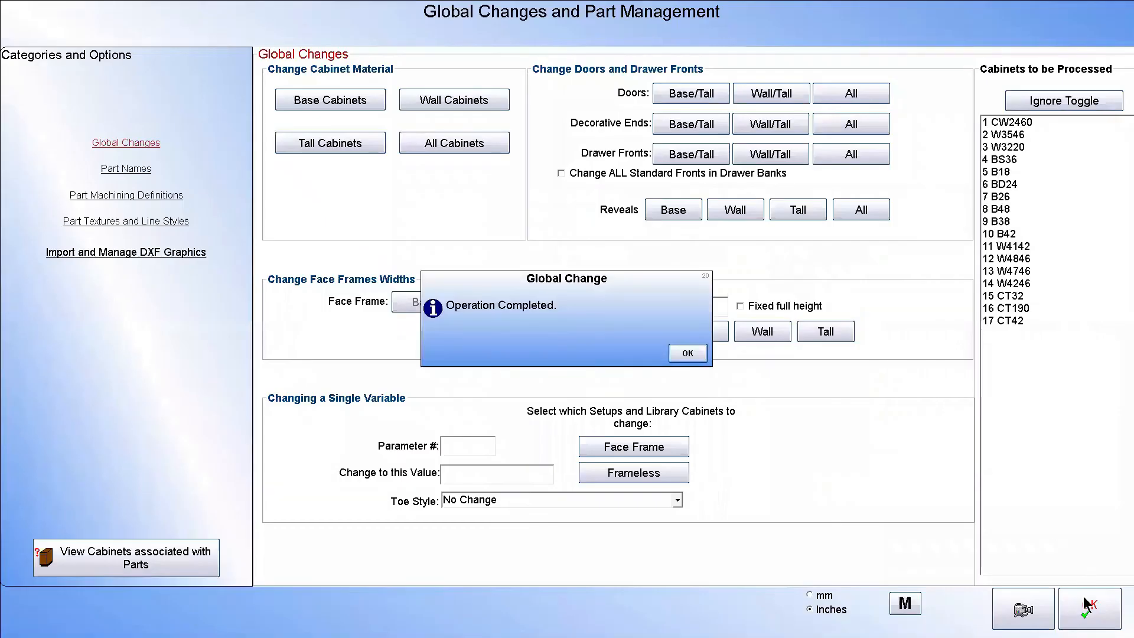
{"action": "left_click", "coordinate": [686, 353]}
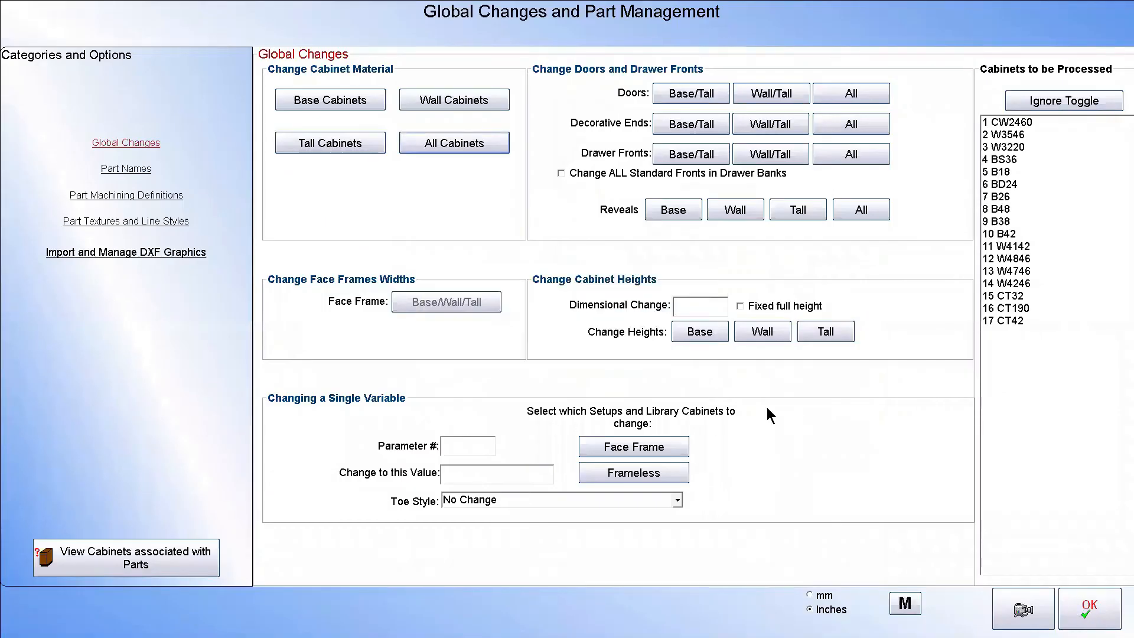
{"action": "left_click", "coordinate": [1108, 592]}
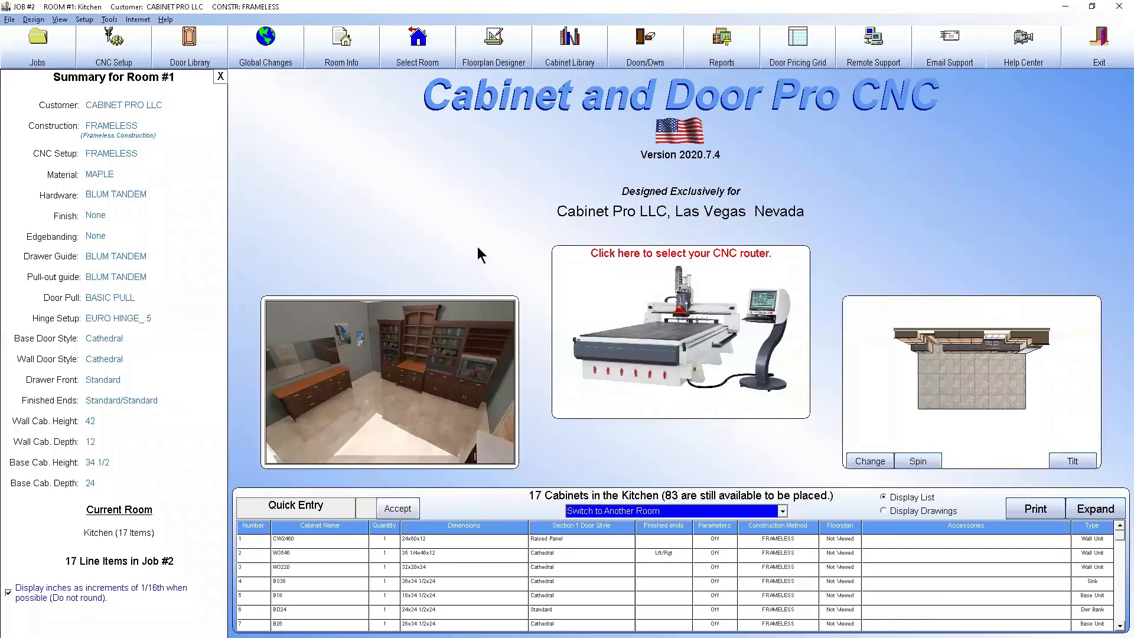
Return to the Dado for Back definition in the CNC Machining Library and set its depth of cut to .25 inches
{"action": "left_click", "coordinate": [118, 37]}
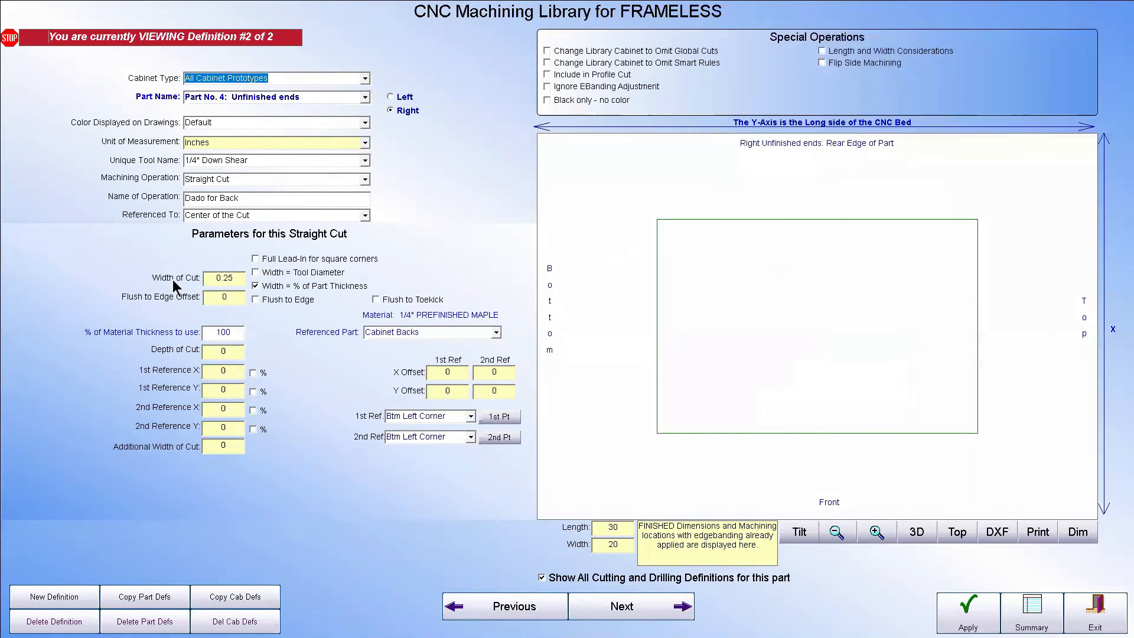
{"action": "mouse_move", "coordinate": [265, 293]}
{"action": "mouse_move", "coordinate": [204, 352]}
{"action": "mouse_move", "coordinate": [232, 331]}
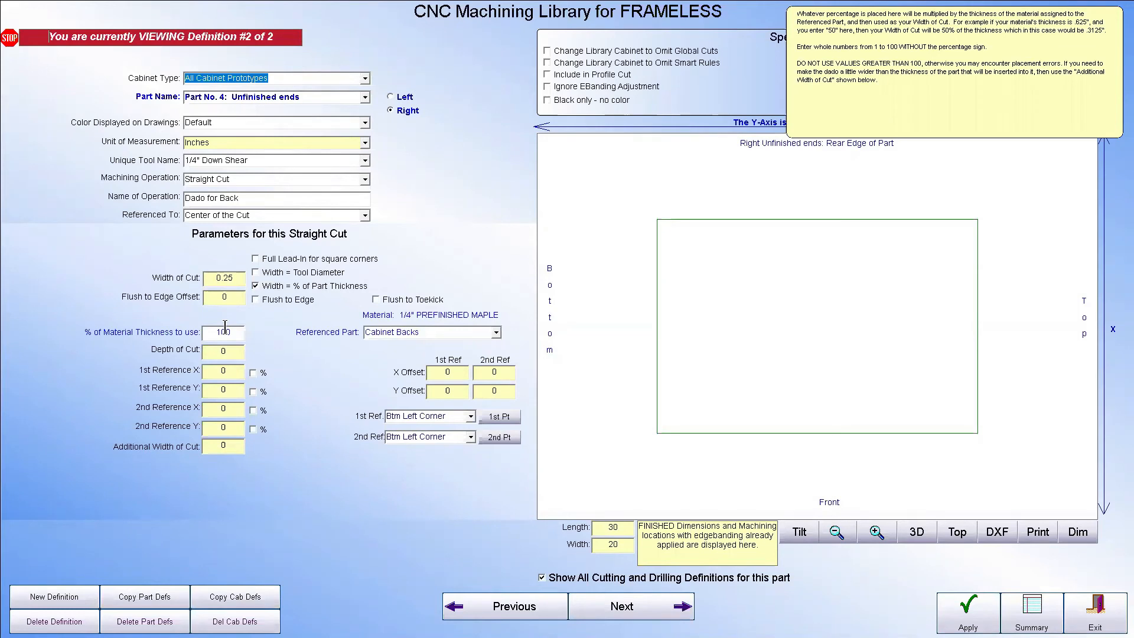
{"action": "key", "text": "Tab"}
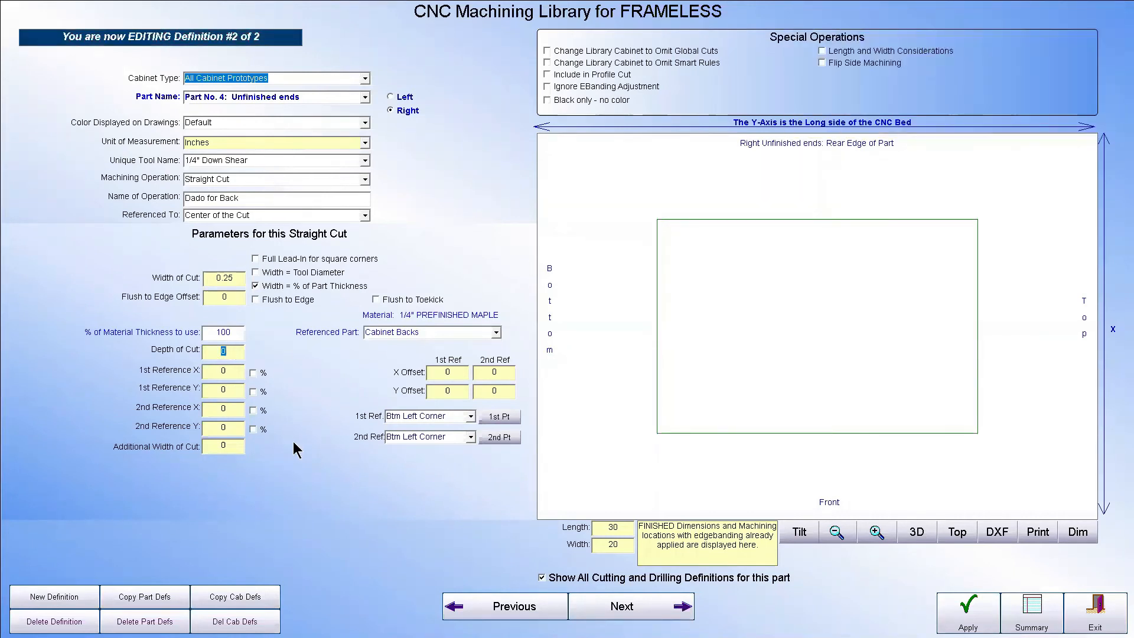
{"action": "key", "text": "BackSpace"}
{"action": "type", "text": ".25"}
Place the dado's two reference points at opposite ends of the part, about 1 inch in from the rear edge
{"action": "left_click", "coordinate": [502, 416]}
{"action": "left_click", "coordinate": [656, 229]}
{"action": "left_click", "coordinate": [499, 437]}
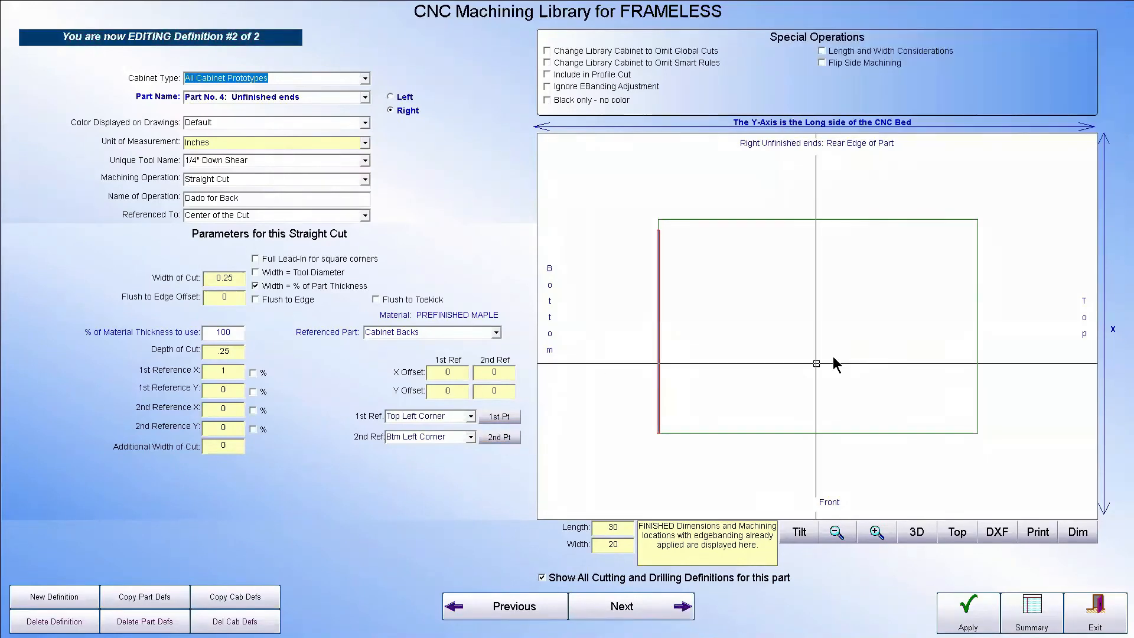
{"action": "left_click", "coordinate": [978, 230]}
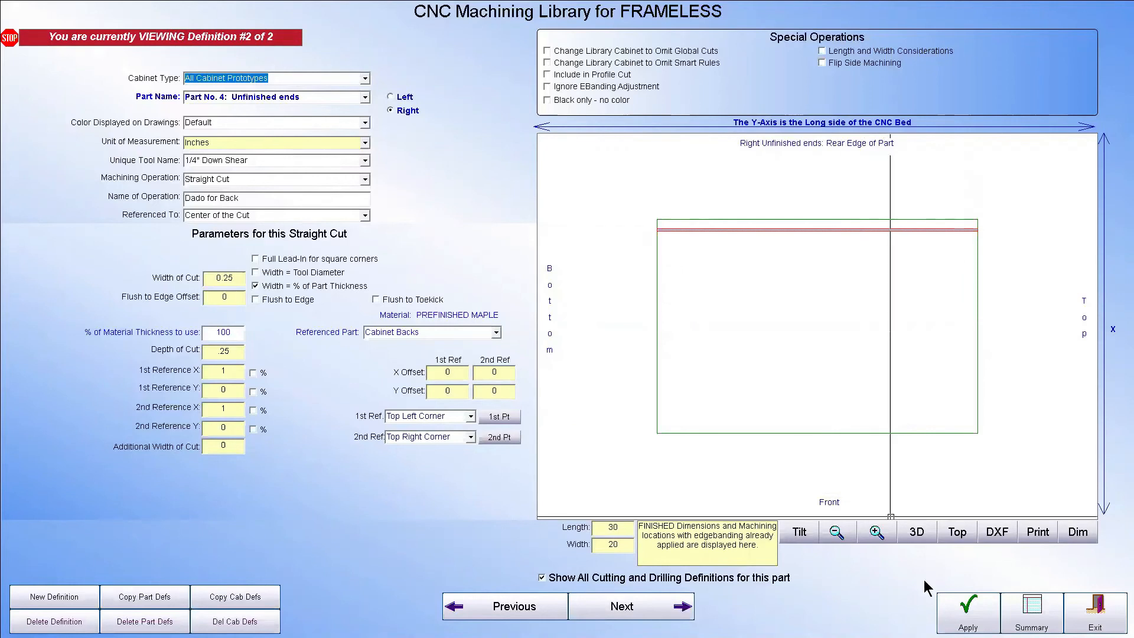
{"action": "left_click", "coordinate": [938, 585]}
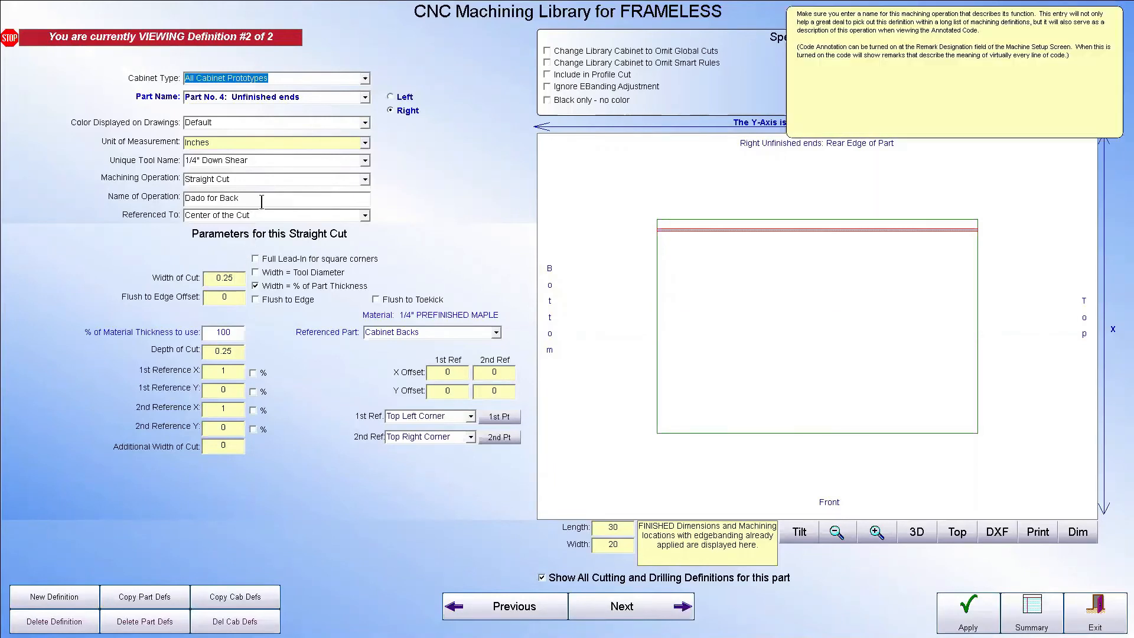
Set the dado's 1st and 2nd Reference X to .75 inches
{"action": "left_click", "coordinate": [236, 410]}
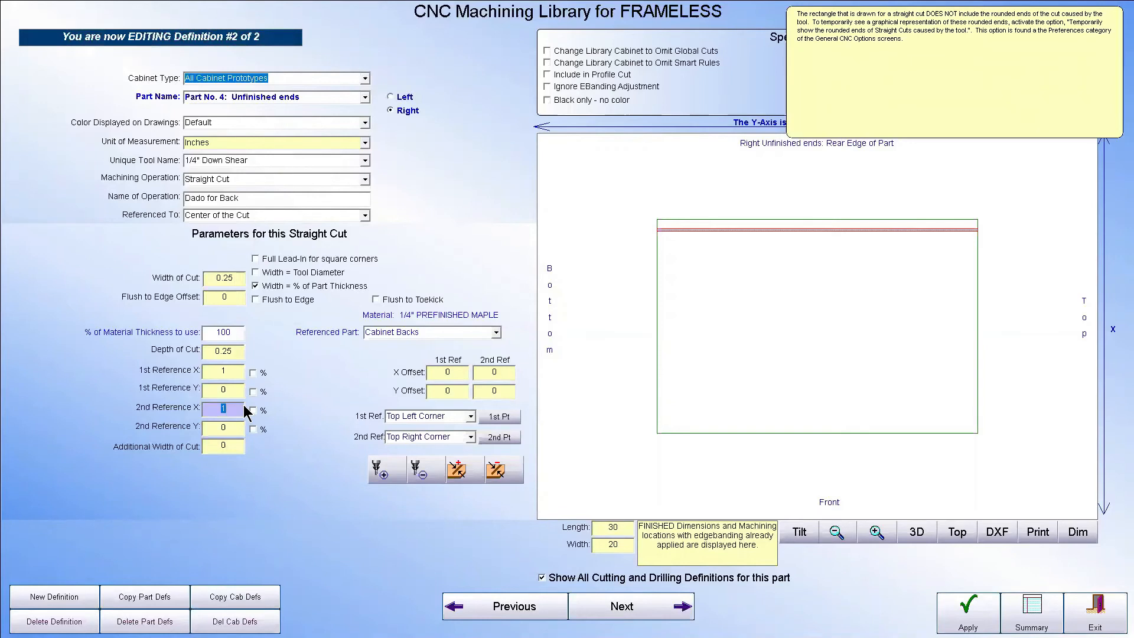
{"action": "key", "text": "BackSpace"}
{"action": "type", "text": ".75"}
{"action": "left_click", "coordinate": [241, 370]}
{"action": "type", "text": ".75"}
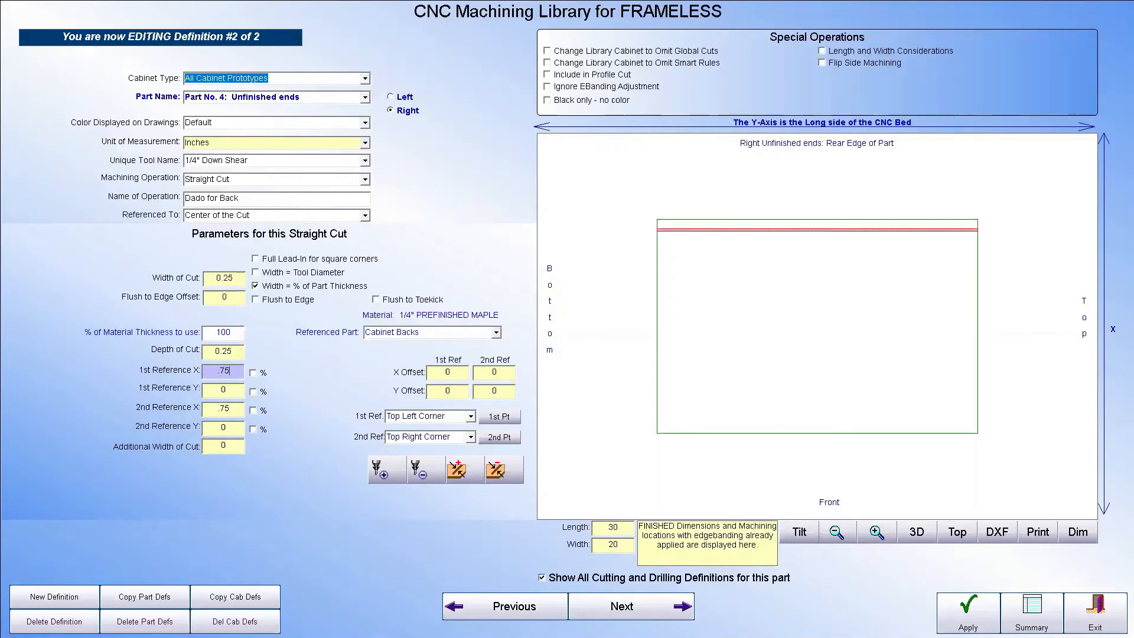
{"action": "key", "text": "Return"}
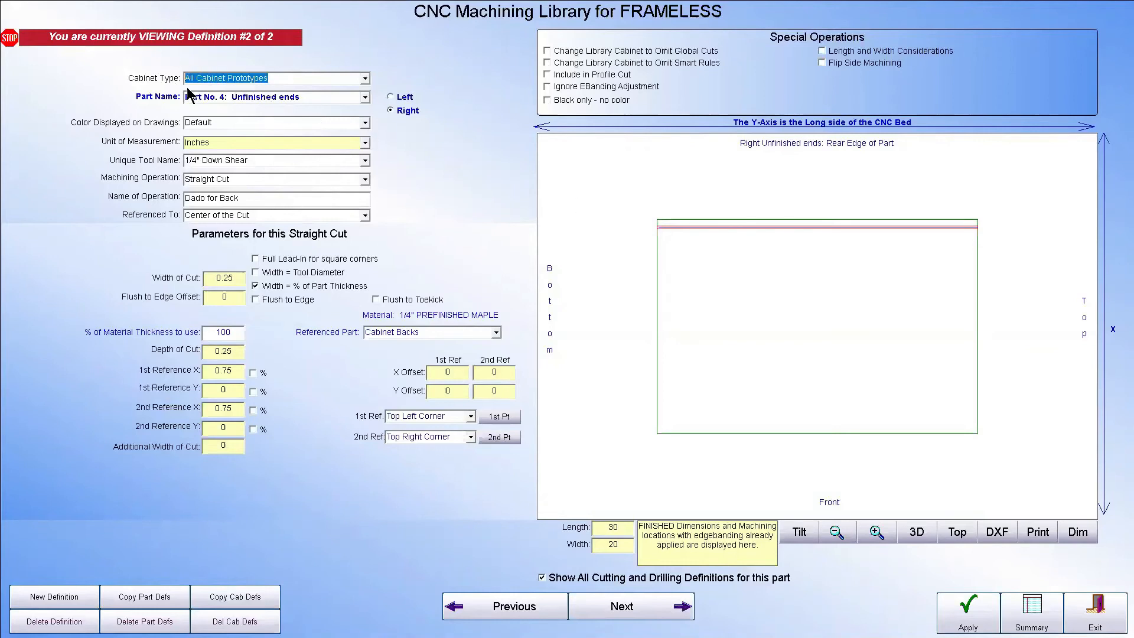
{"action": "left_click", "coordinate": [230, 97]}
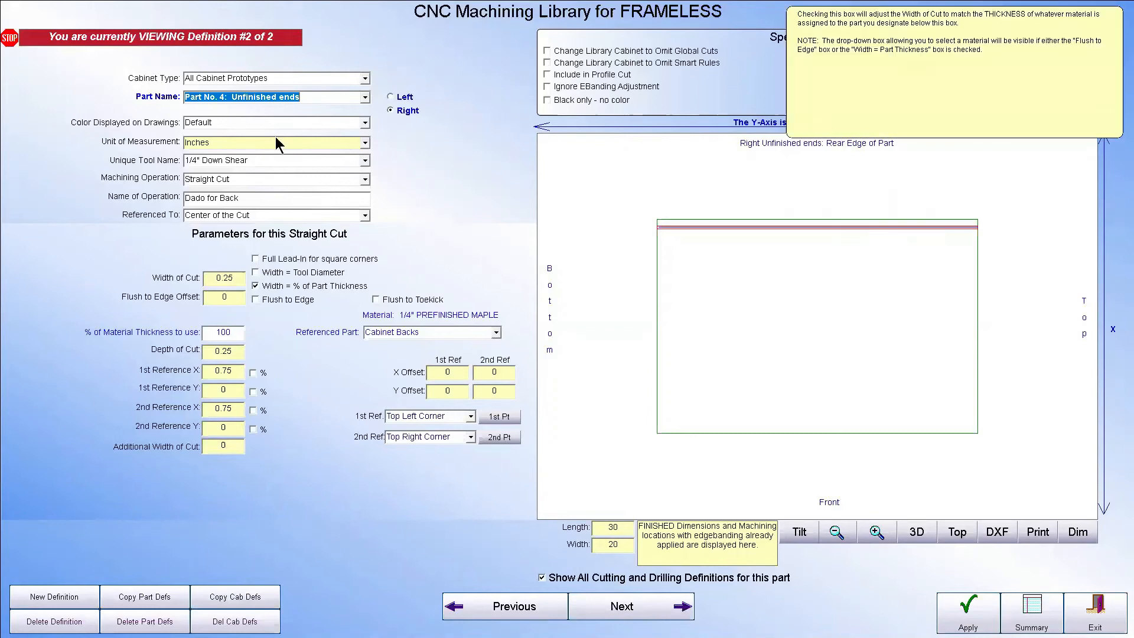
Change the Dado for Back definition's cabinet type to UNIVERSAL, apply it, and leave the CNC Machining Library
{"action": "left_click", "coordinate": [365, 78]}
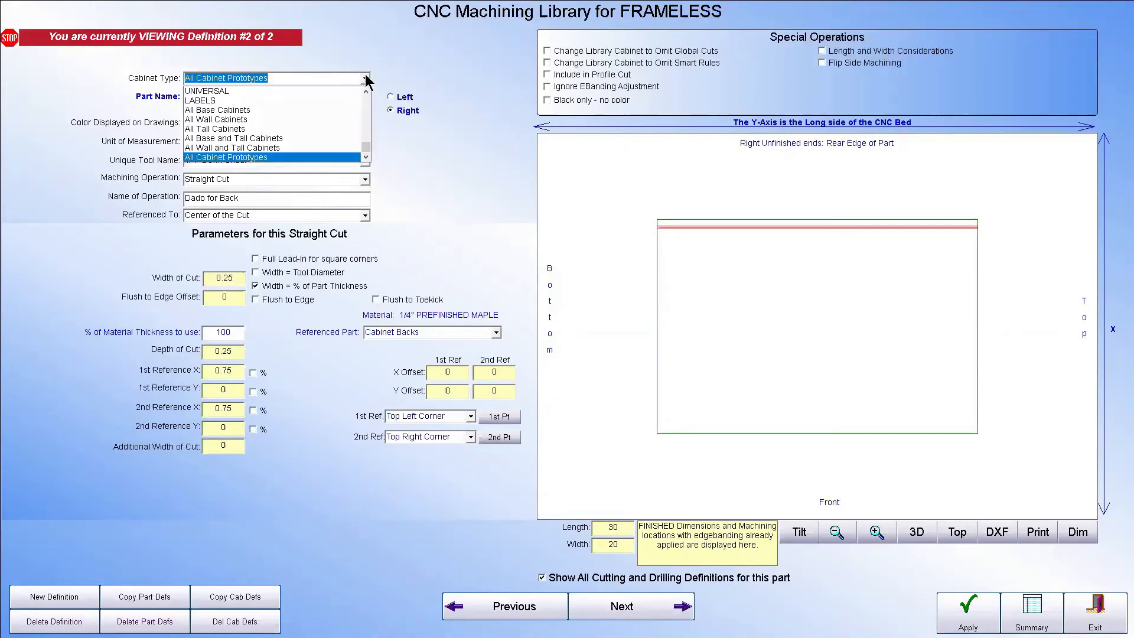
{"action": "left_click", "coordinate": [223, 90]}
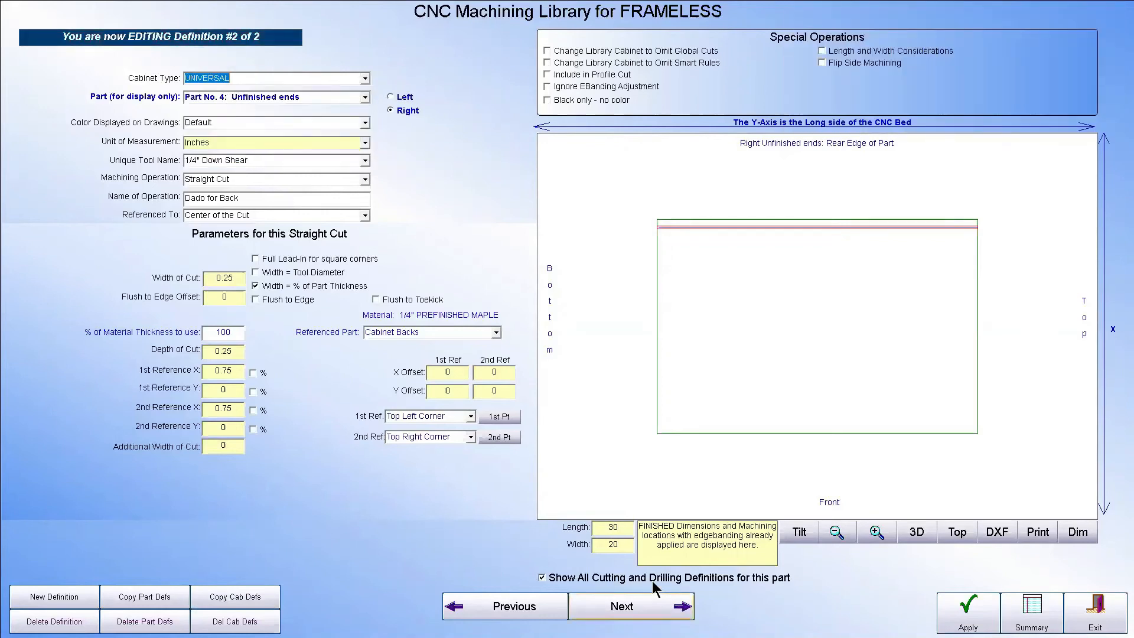
{"action": "left_click", "coordinate": [940, 594]}
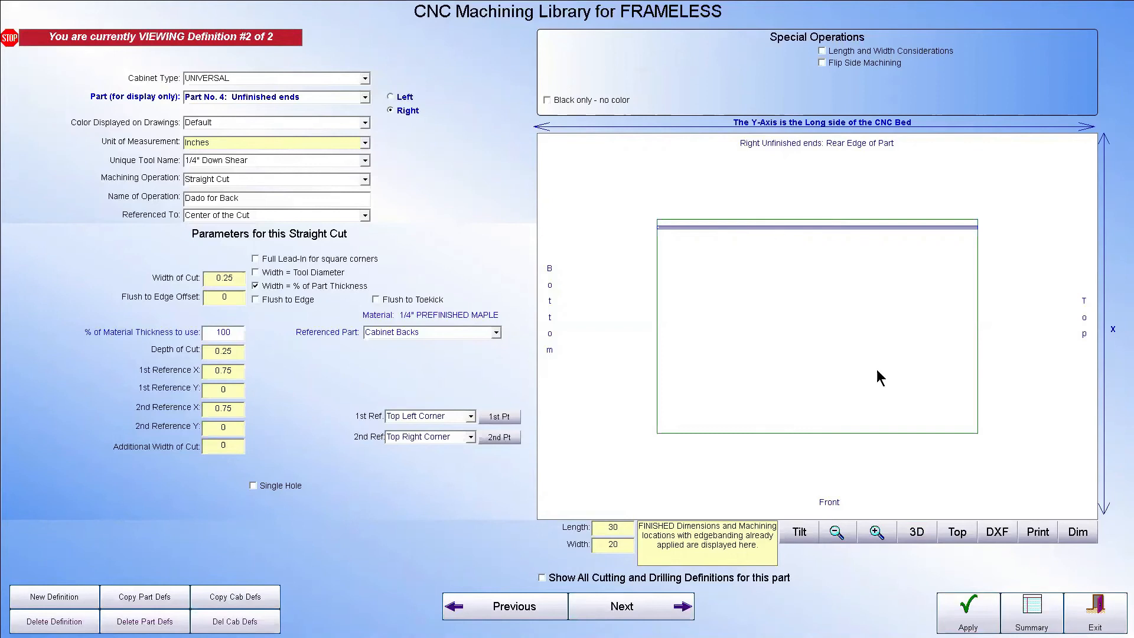
{"action": "left_click", "coordinate": [1109, 617]}
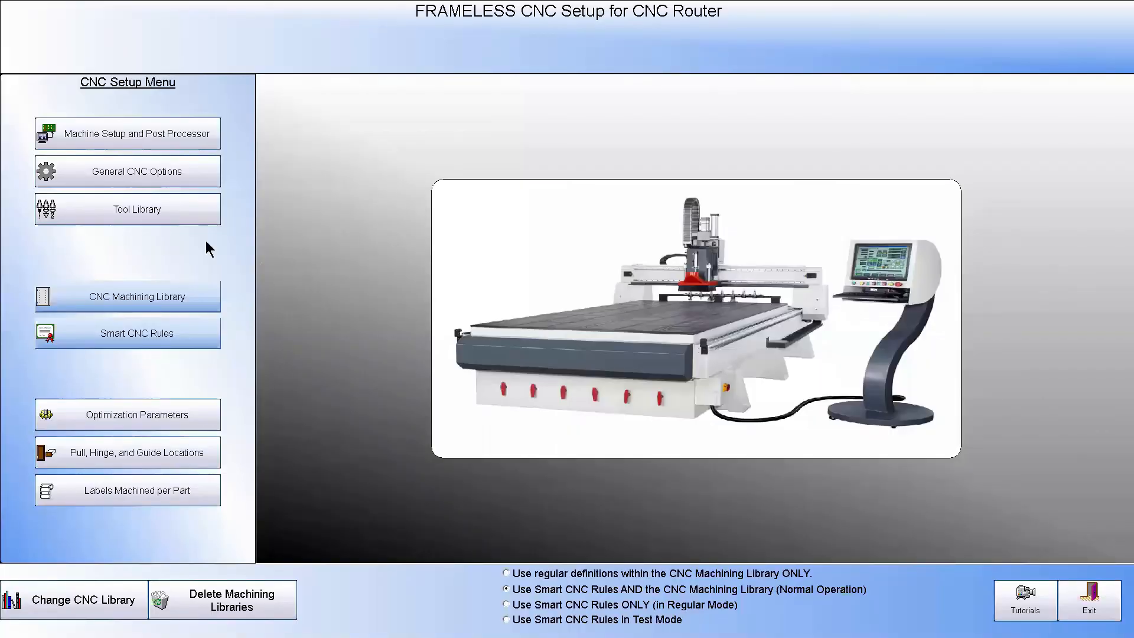
Open the Smart CNC Rules for the FRAMELESS setup and save the Smart Rule Options as they stand
{"action": "left_click", "coordinate": [114, 336]}
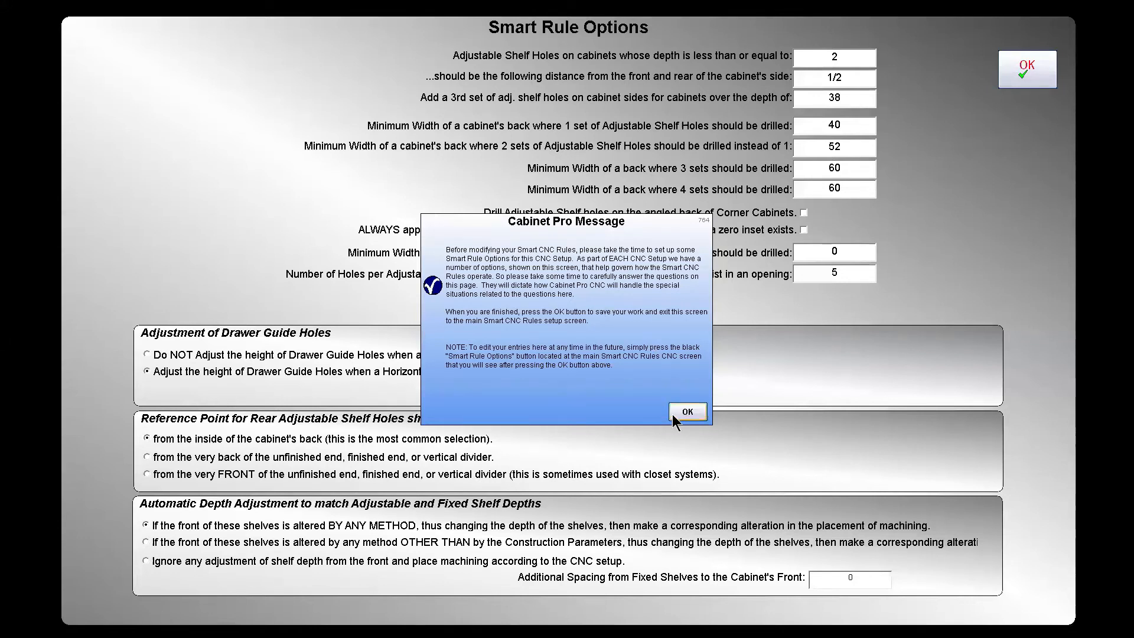
{"action": "left_click", "coordinate": [687, 412]}
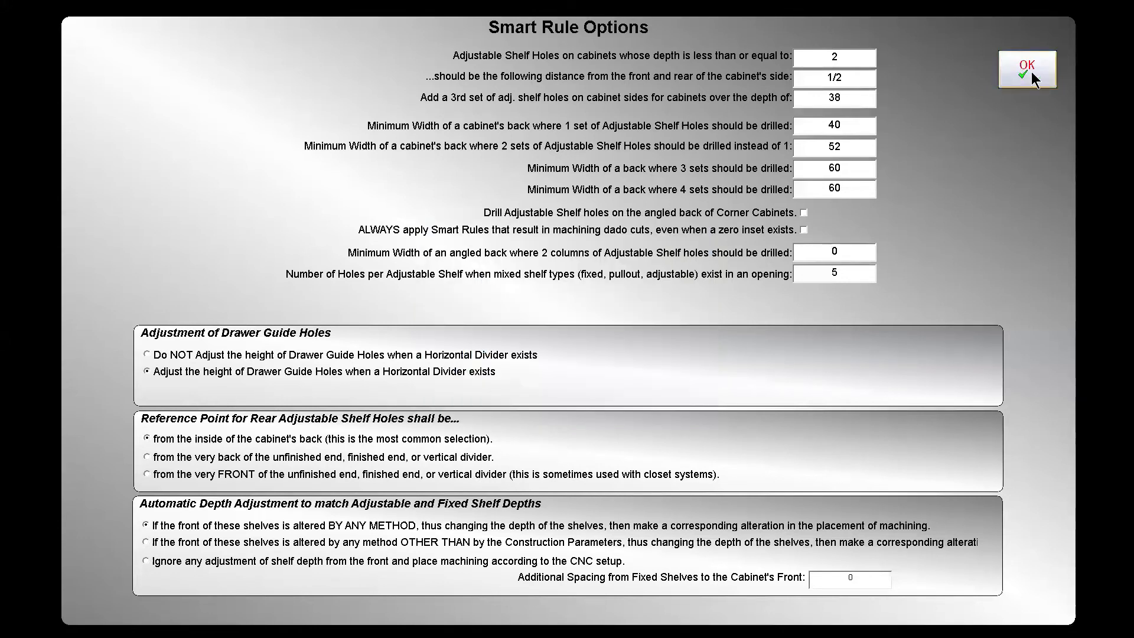
{"action": "left_click", "coordinate": [1027, 69]}
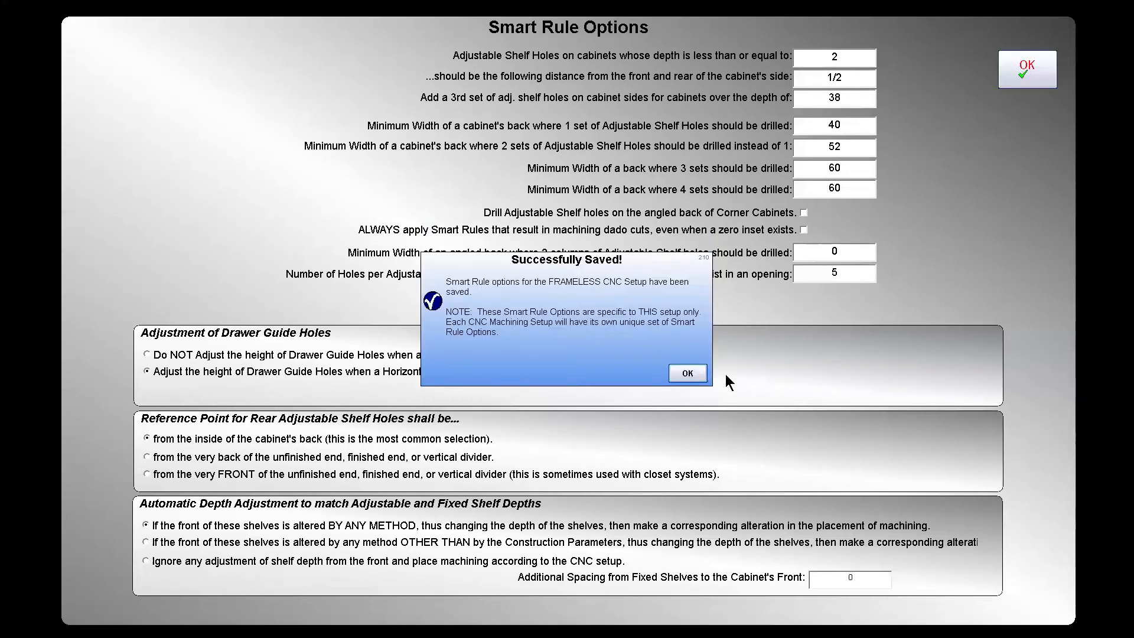
{"action": "left_click", "coordinate": [685, 373]}
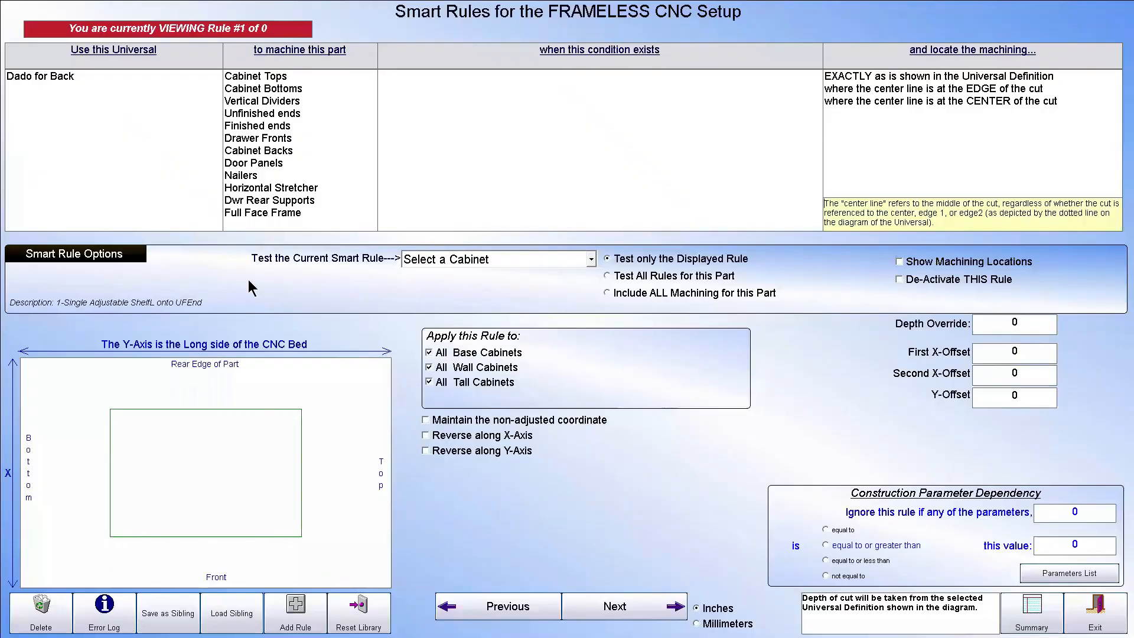
Test a rule using only the Dado for Back universal on cabinet 2 W3546, and exit back to the opening screen
{"action": "left_click", "coordinate": [37, 79]}
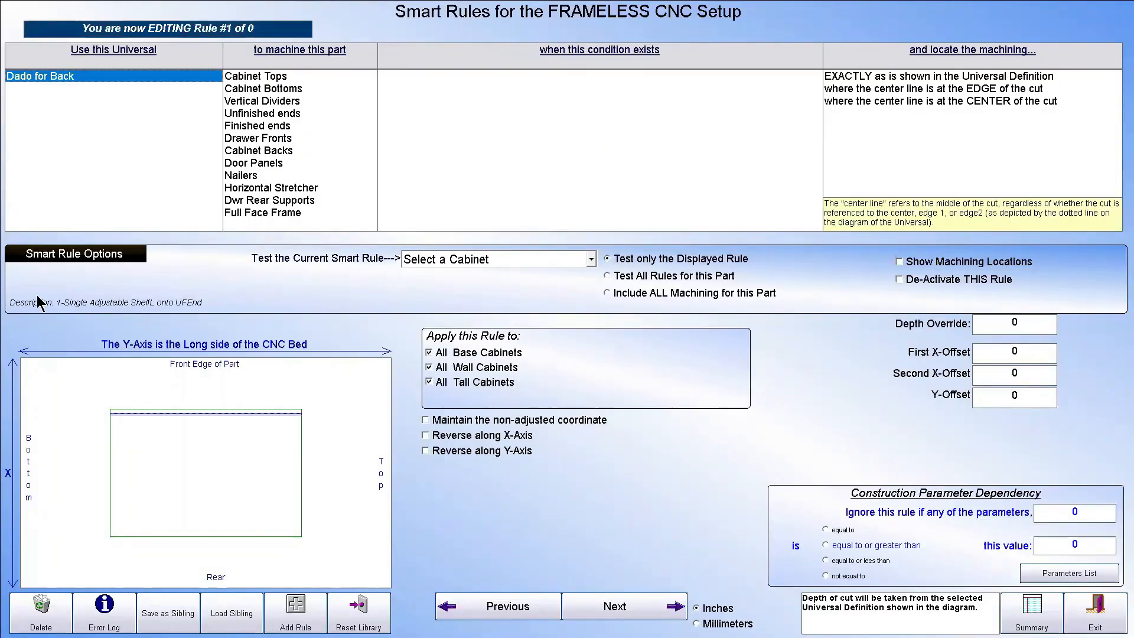
{"action": "mouse_move", "coordinate": [187, 393]}
{"action": "left_click", "coordinate": [592, 260]}
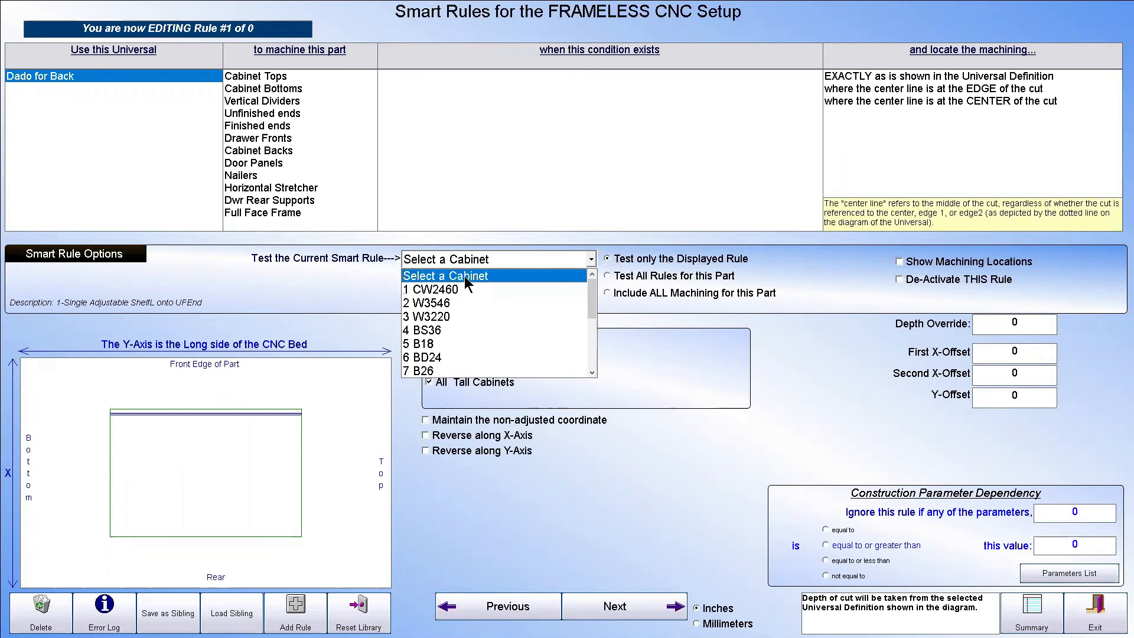
{"action": "left_click", "coordinate": [451, 304]}
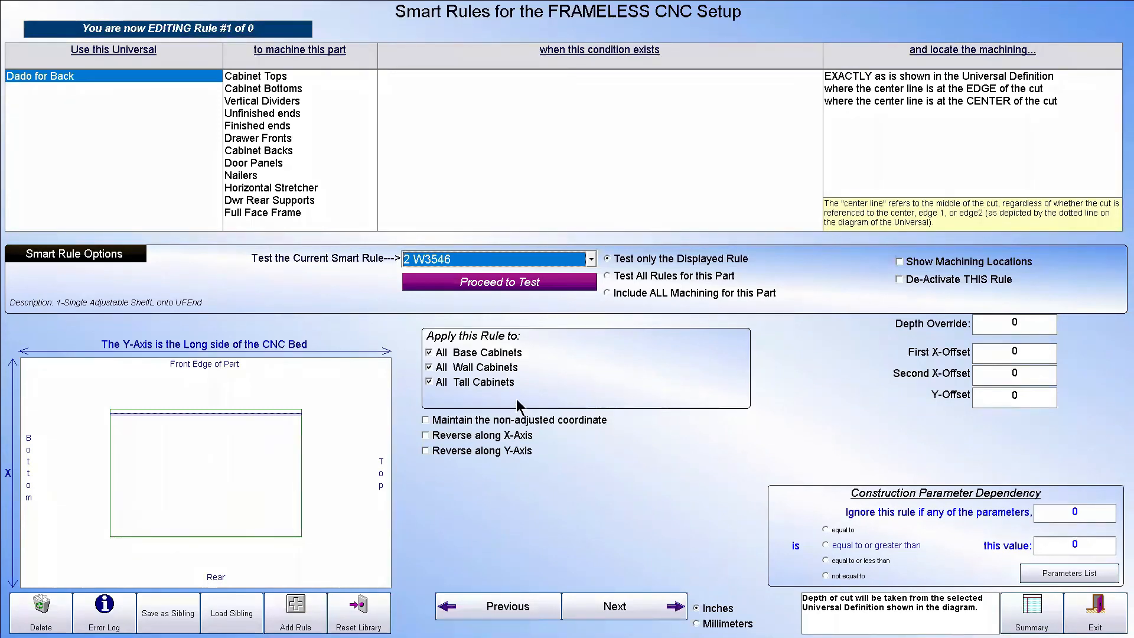
{"action": "left_click", "coordinate": [512, 281]}
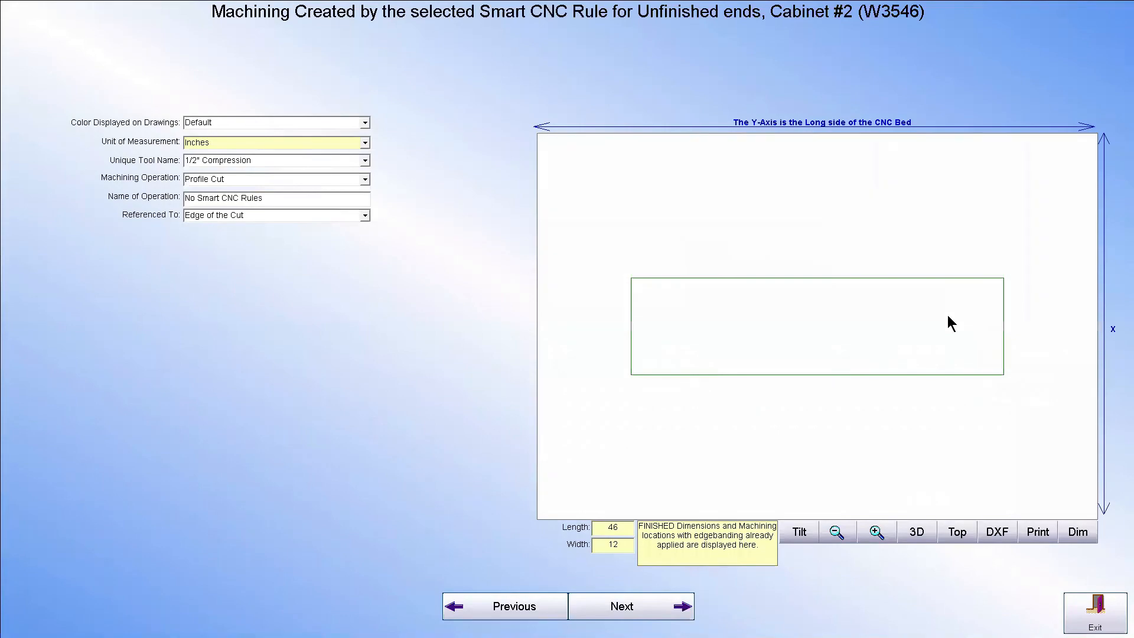
{"action": "left_click", "coordinate": [1095, 611]}
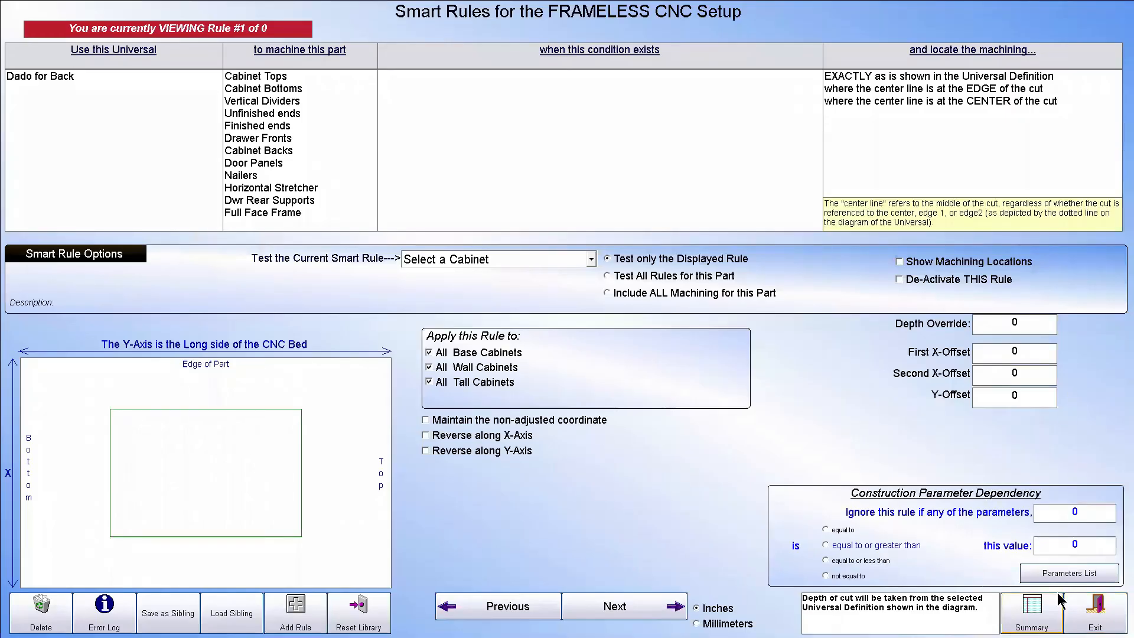
{"action": "left_click", "coordinate": [1095, 613]}
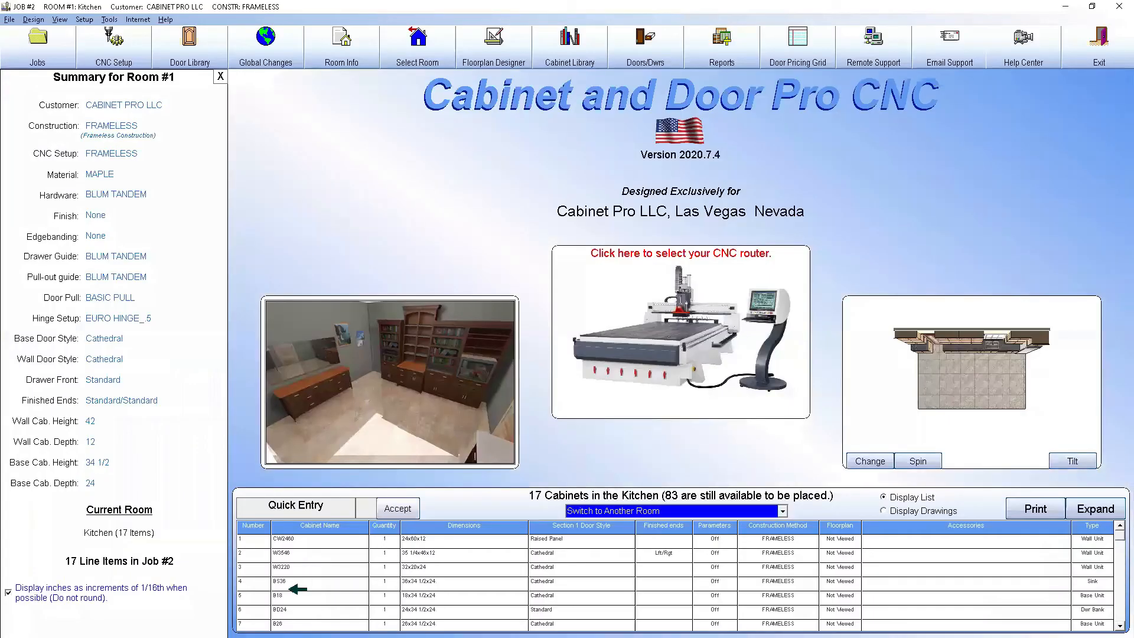
Inspect wall cabinet W3546 enlarged in the Cabinet Editor, and return to the opening screen
{"action": "double_click", "coordinate": [296, 555]}
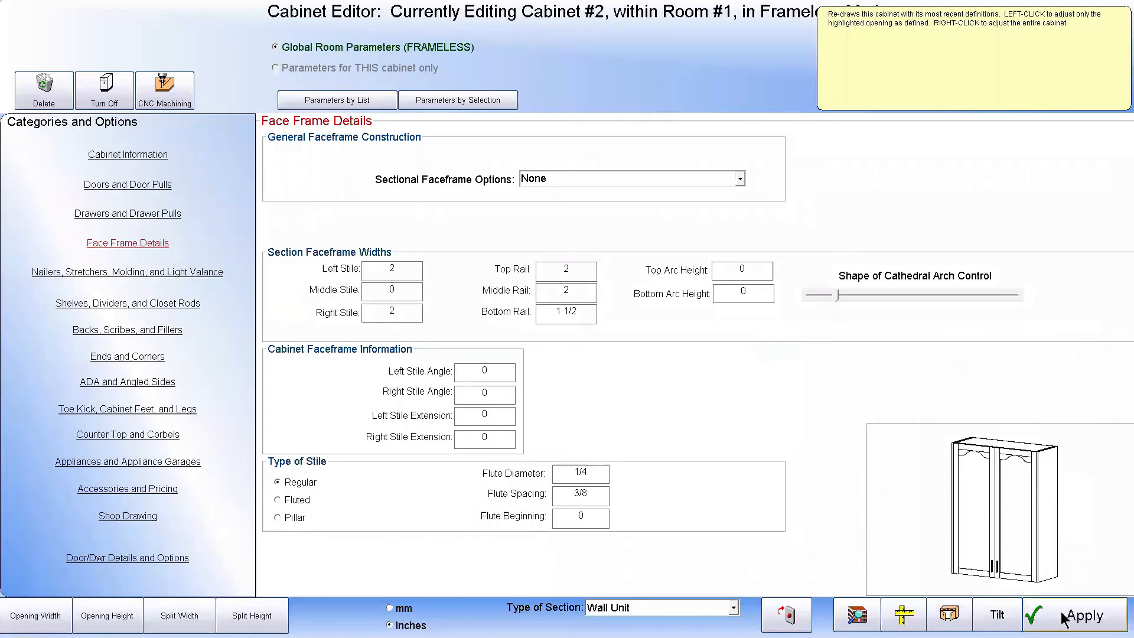
{"action": "left_click", "coordinate": [1063, 619]}
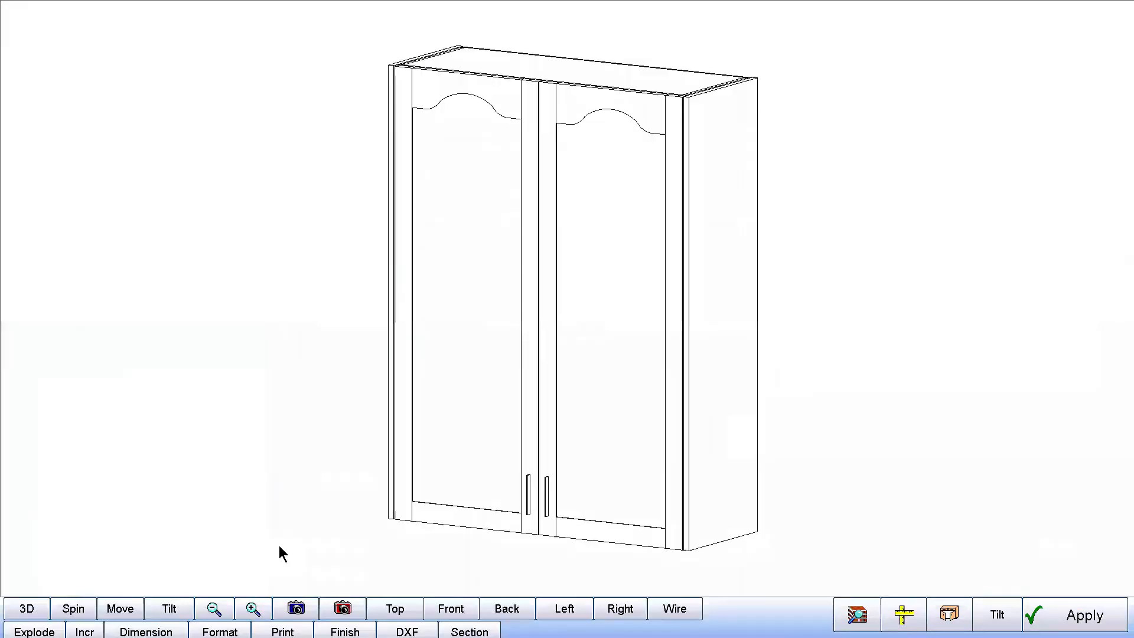
{"action": "left_click", "coordinate": [177, 614]}
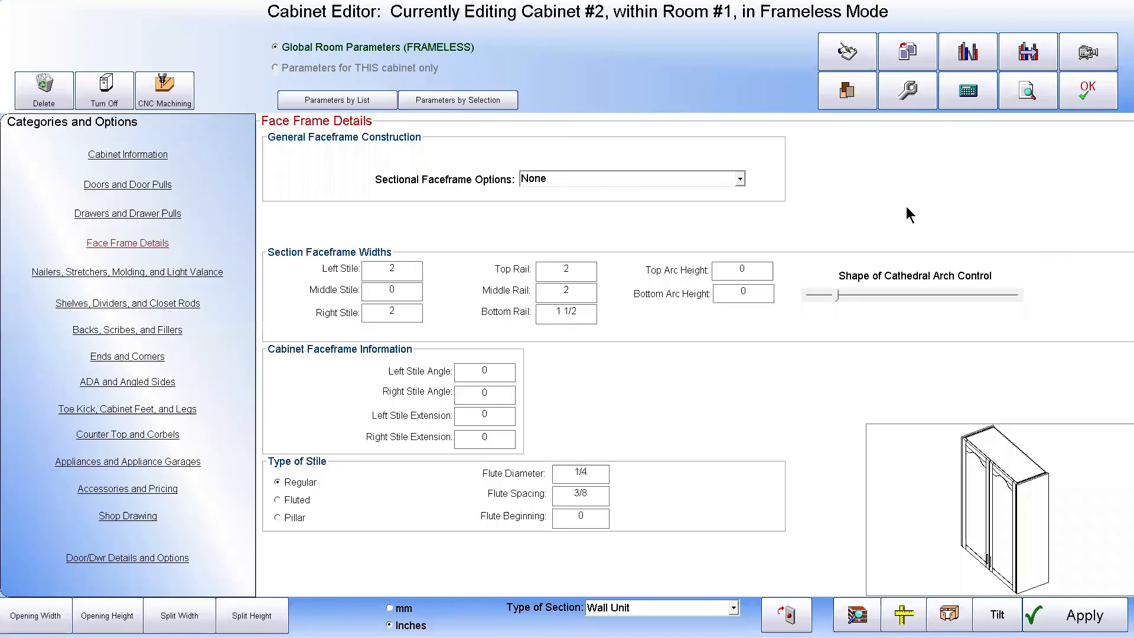
{"action": "left_click", "coordinate": [1089, 90]}
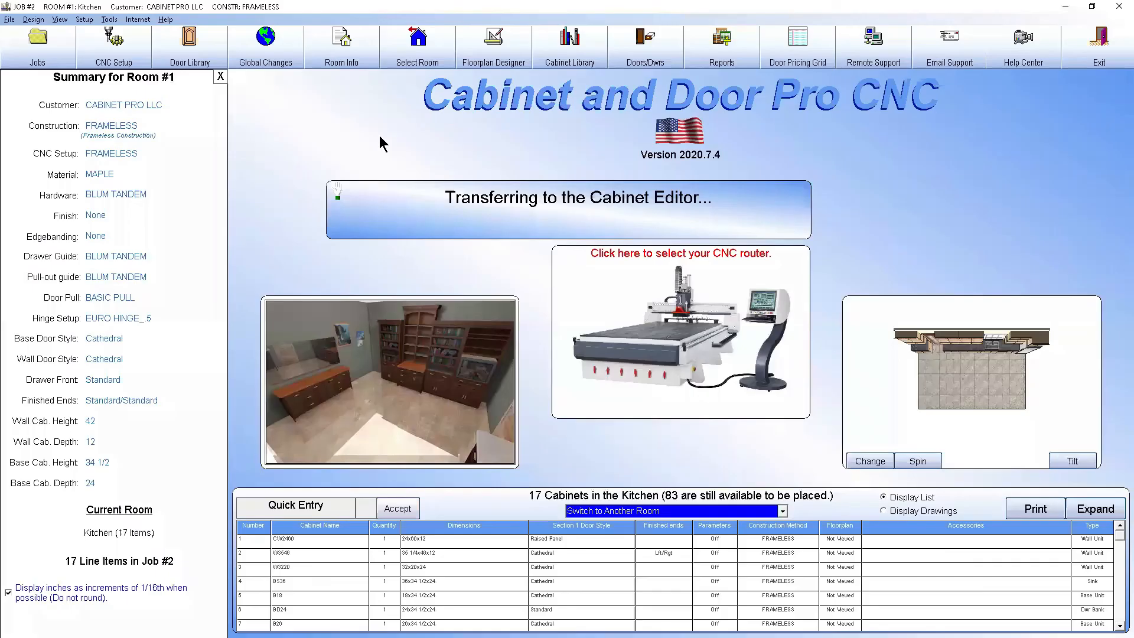
Return to the CNC Setup and check the General CNC Options preferences without changing them
{"action": "left_click", "coordinate": [123, 52]}
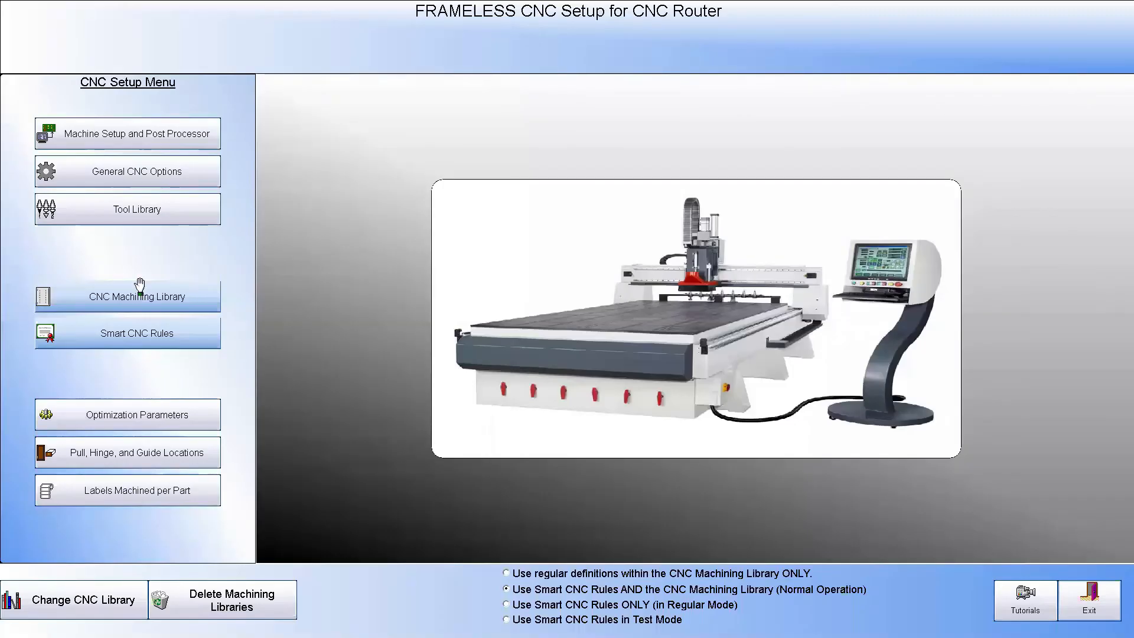
{"action": "left_click", "coordinate": [142, 170]}
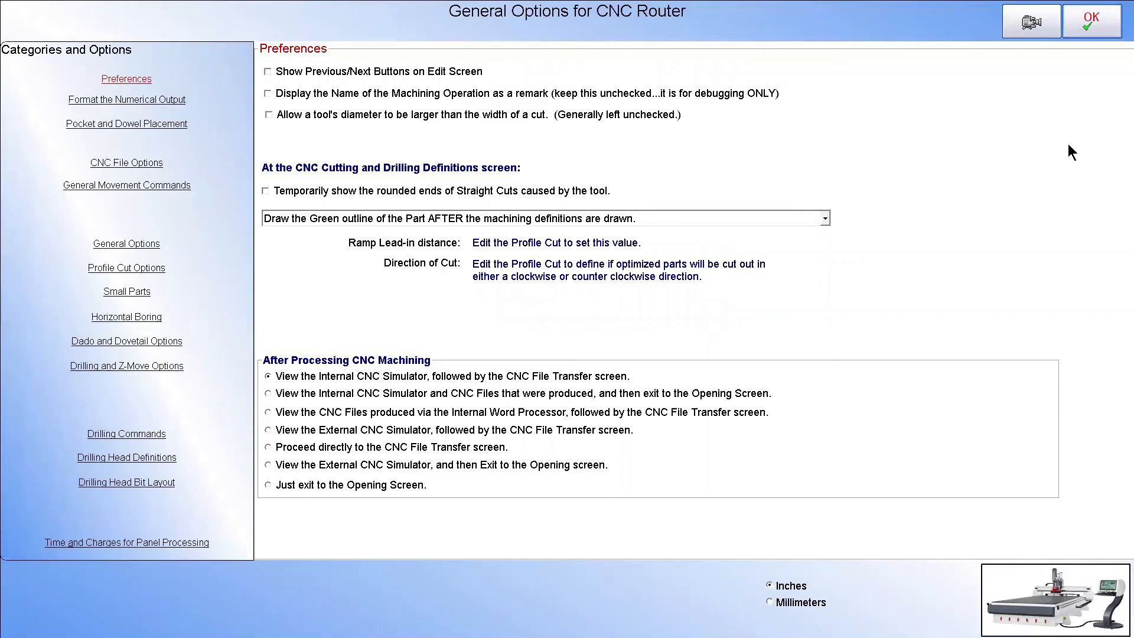
{"action": "left_click", "coordinate": [1089, 22]}
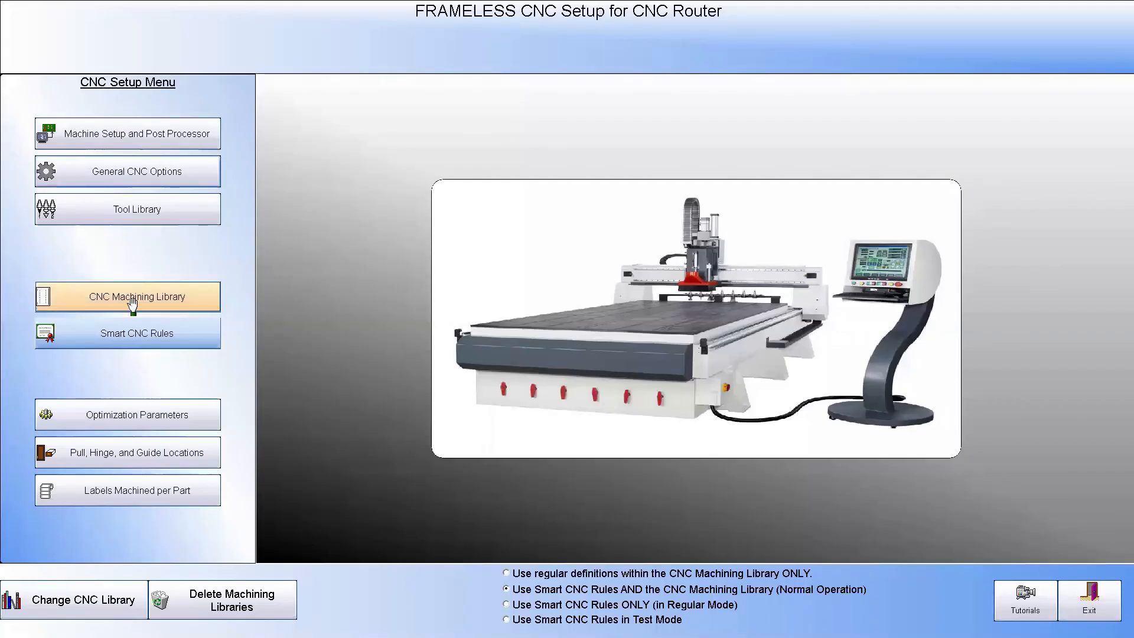
In the Smart Rule Options, always apply Smart Rules that result in dado cuts, even with a zero inset, and save
{"action": "left_click", "coordinate": [160, 335]}
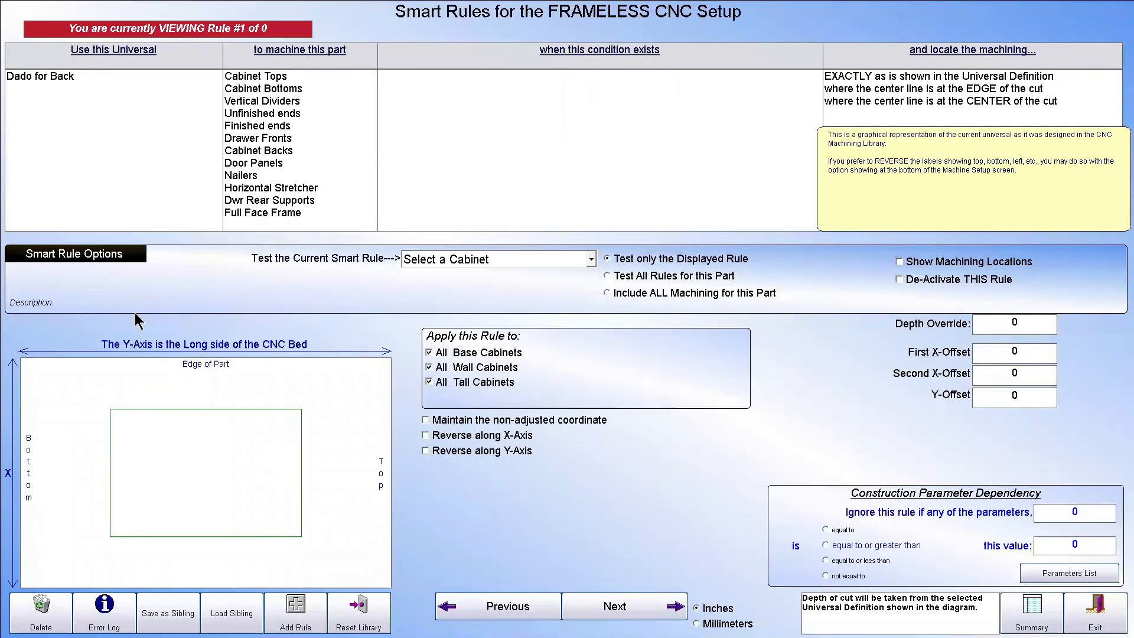
{"action": "left_click", "coordinate": [65, 252]}
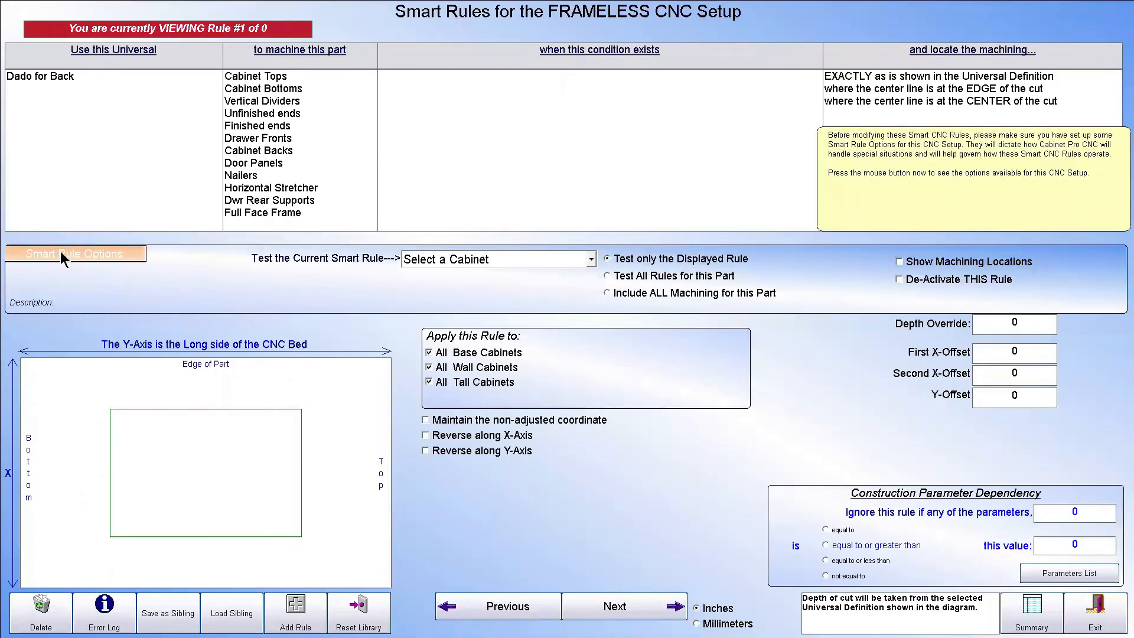
{"action": "mouse_move", "coordinate": [805, 226]}
{"action": "left_click", "coordinate": [804, 230]}
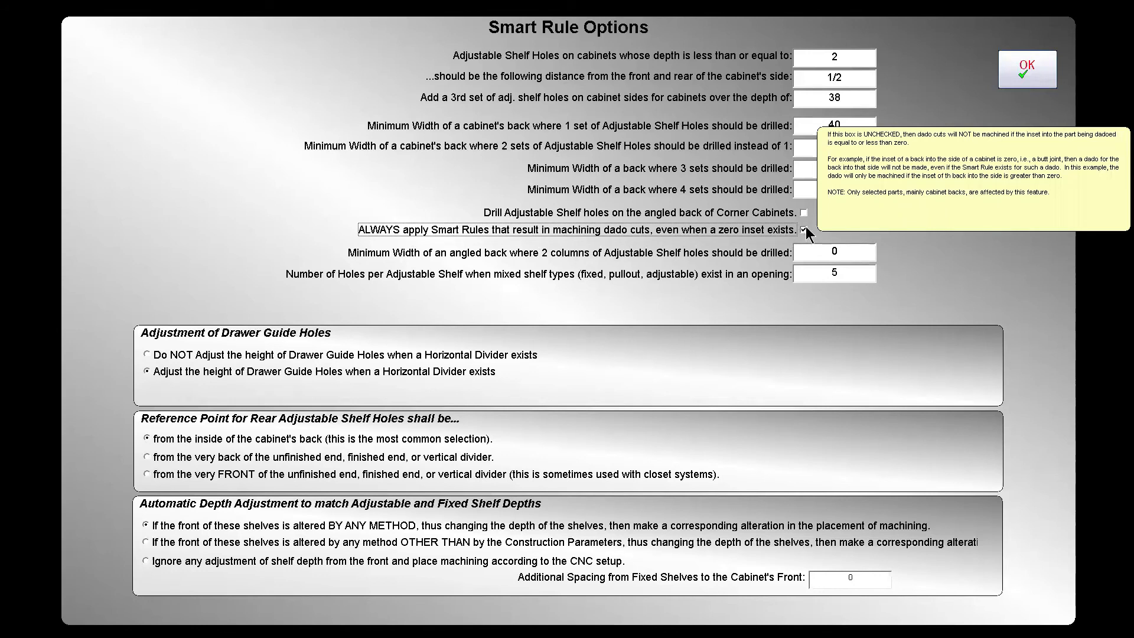
{"action": "left_click", "coordinate": [1028, 69]}
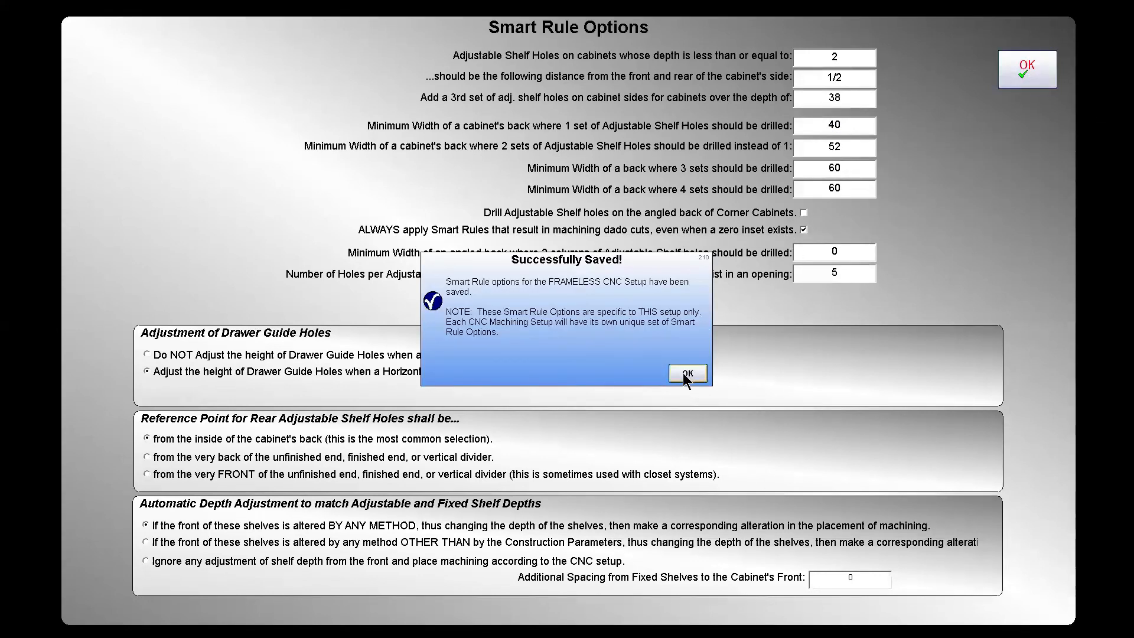
{"action": "left_click", "coordinate": [685, 374]}
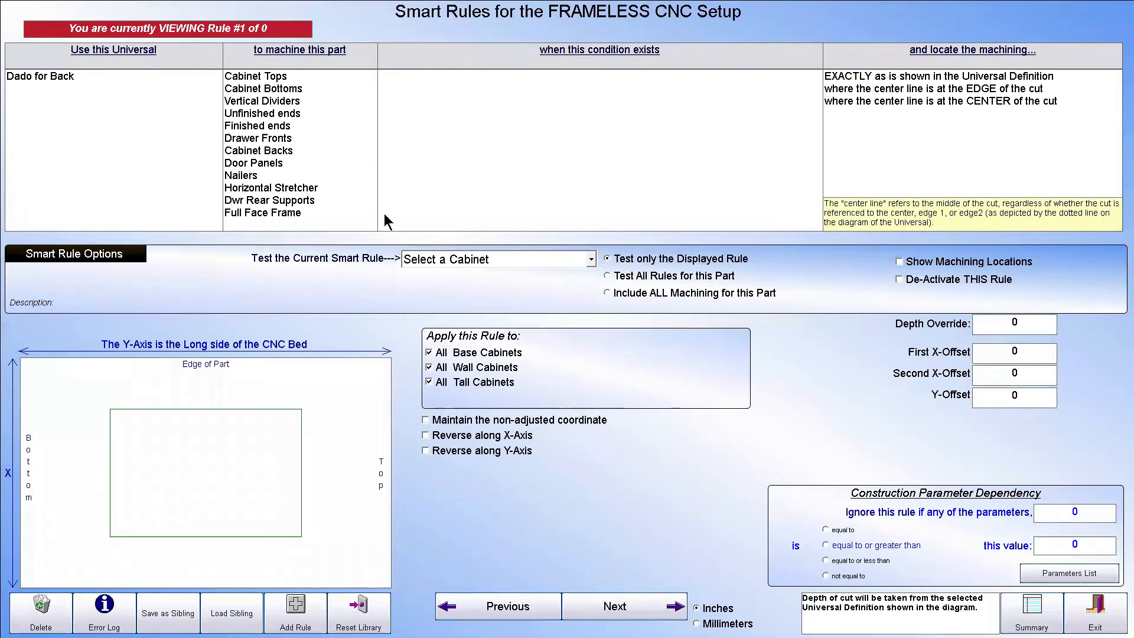
Define a rule machining Dado for Back on Unfinished ends where a Cabinet Back intersects a RIGHT Unfinished end, EXACTLY as in the Universal Definition
{"action": "left_click", "coordinate": [59, 79]}
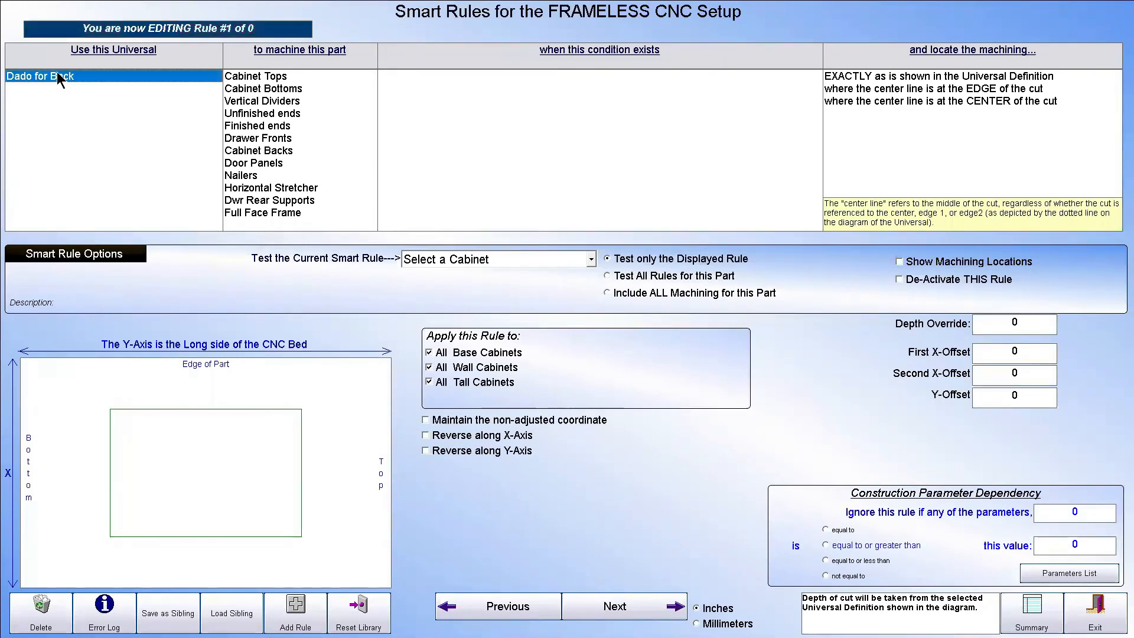
{"action": "left_click", "coordinate": [267, 113]}
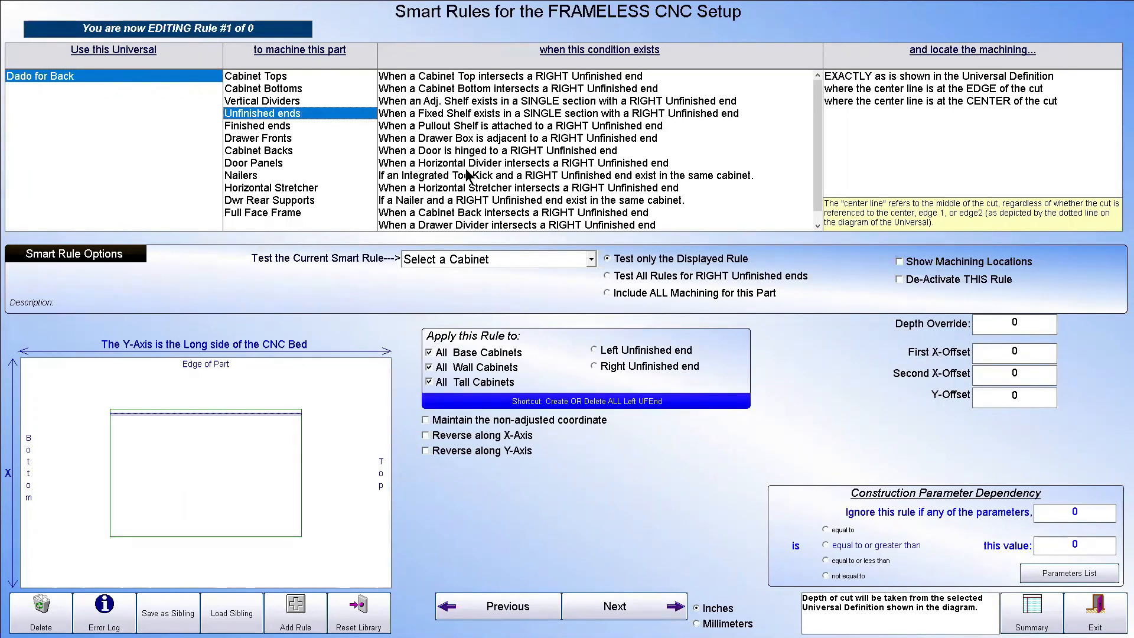
{"action": "left_click", "coordinate": [453, 214]}
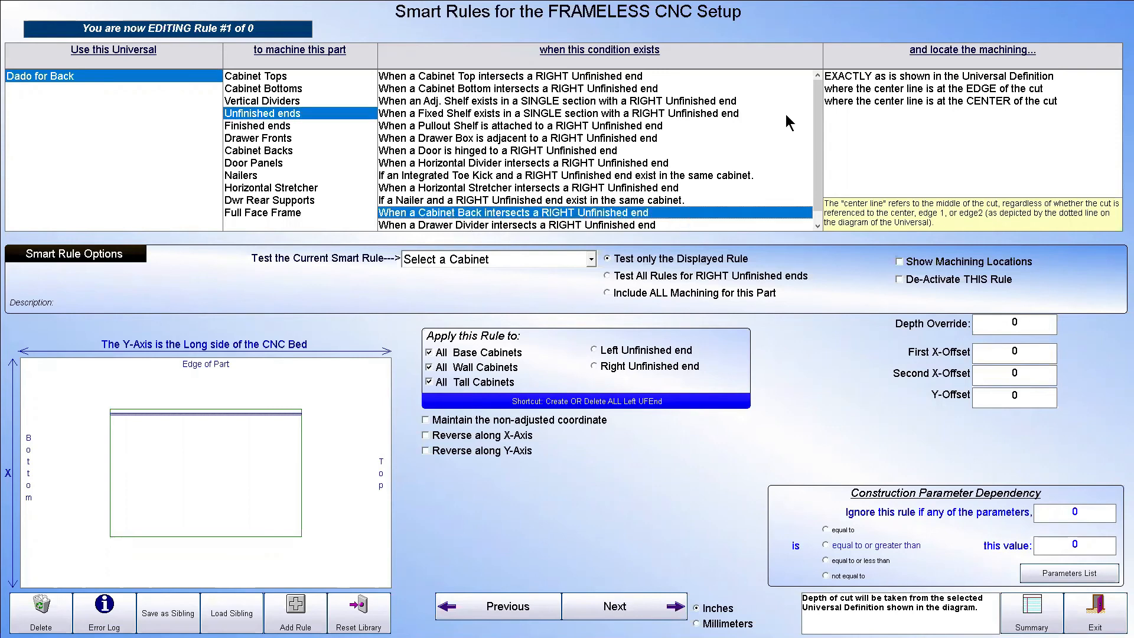
{"action": "left_click", "coordinate": [875, 76]}
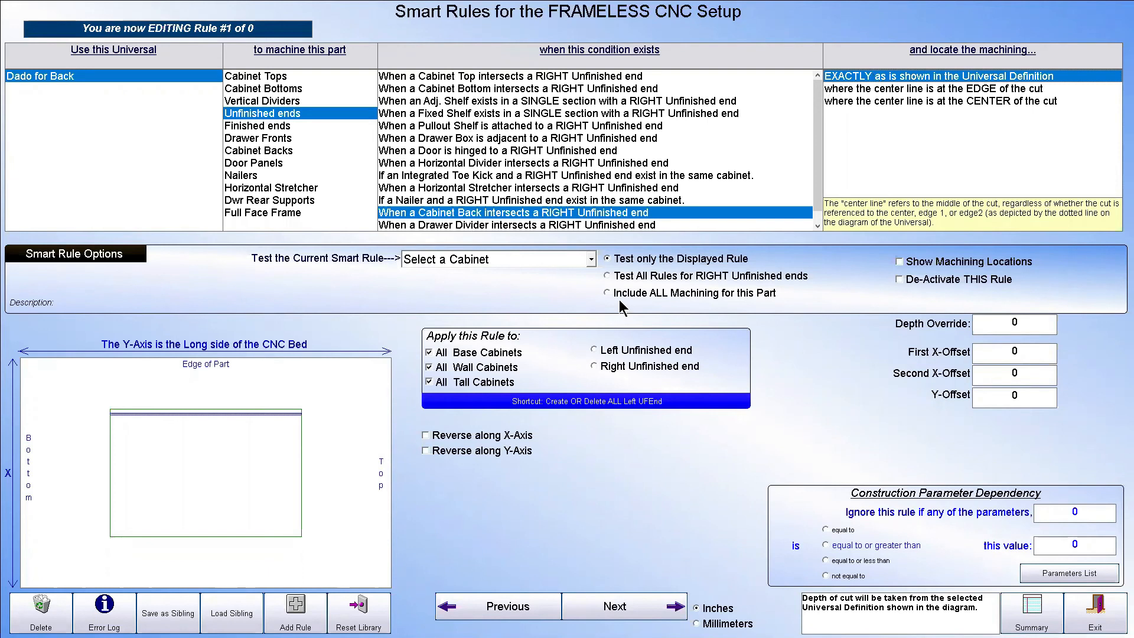
Test the displayed back dado rule on cabinet 2 W3546 and return to the Smart Rules
{"action": "left_click", "coordinate": [592, 259]}
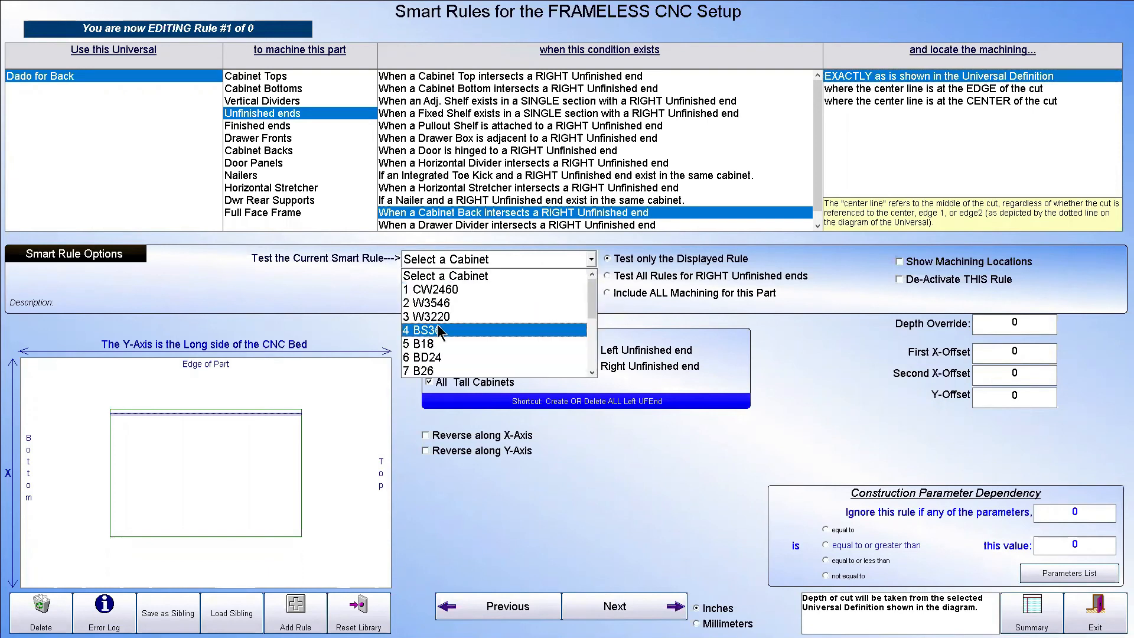
{"action": "left_click", "coordinate": [442, 304]}
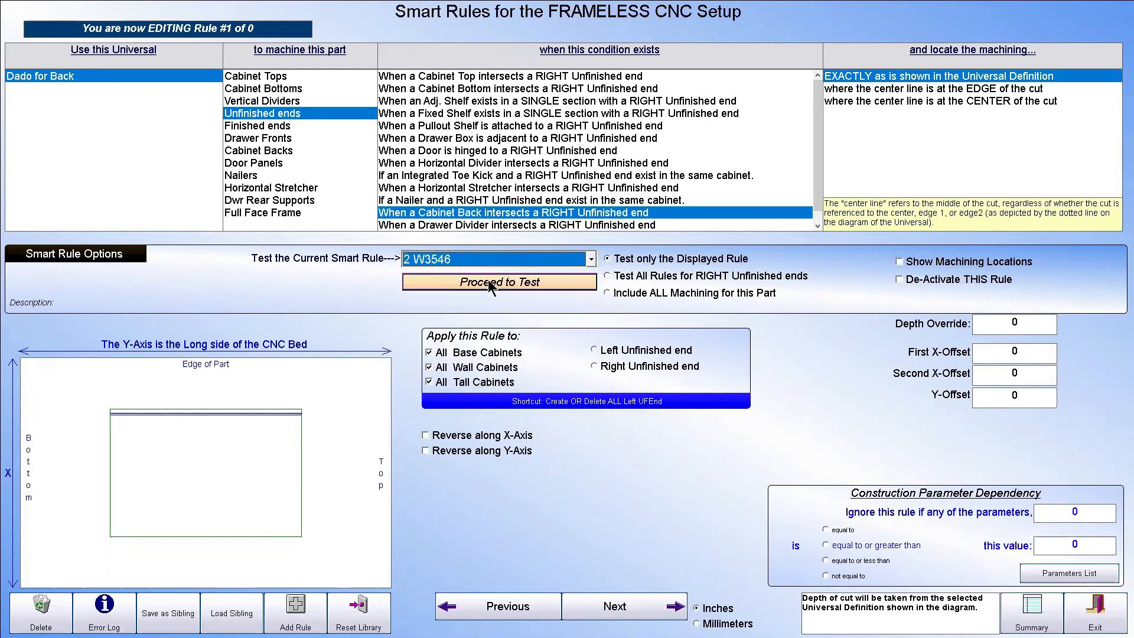
{"action": "left_click", "coordinate": [489, 283]}
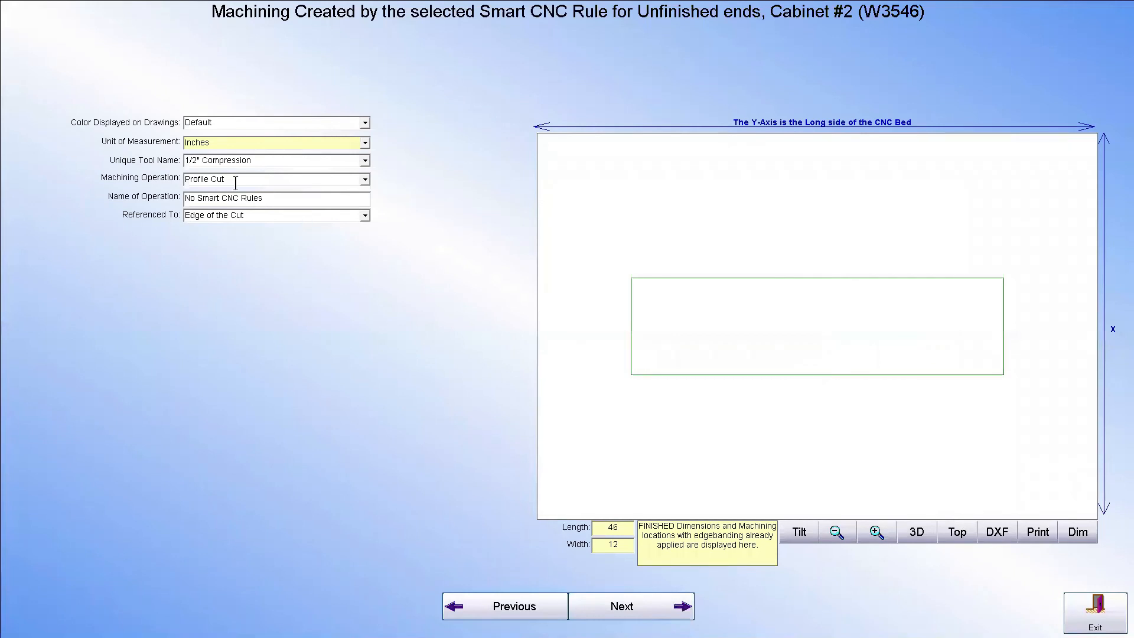
{"action": "left_click", "coordinate": [1095, 611]}
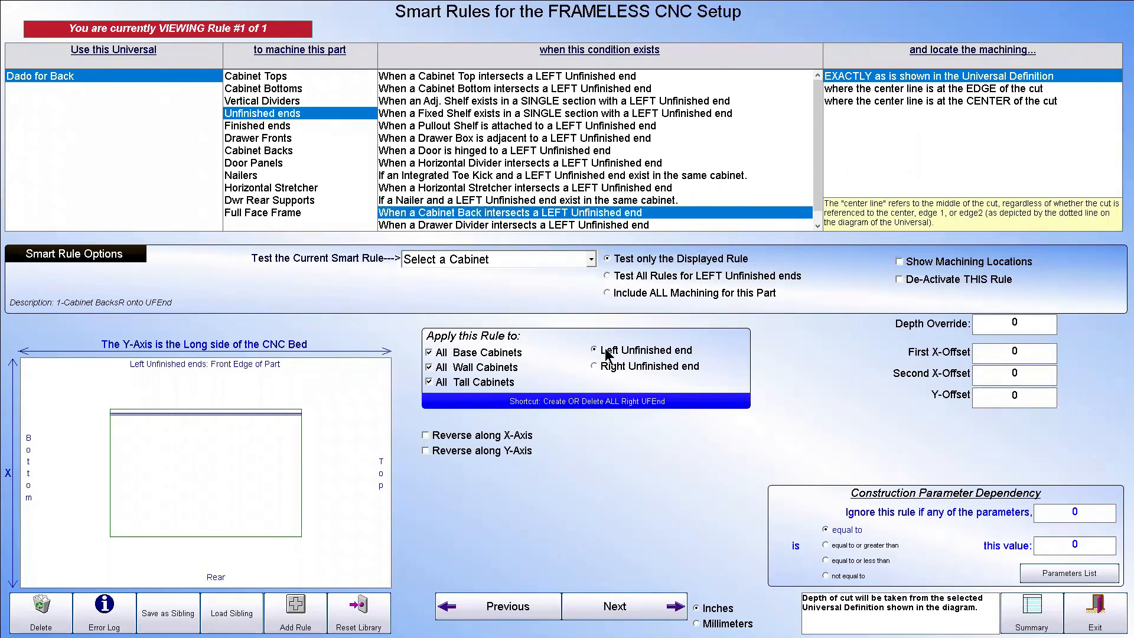
Create all right unfinished end rules from the left unfinished end rules, confirming the copy
{"action": "left_click", "coordinate": [605, 404]}
{"action": "left_click", "coordinate": [687, 371]}
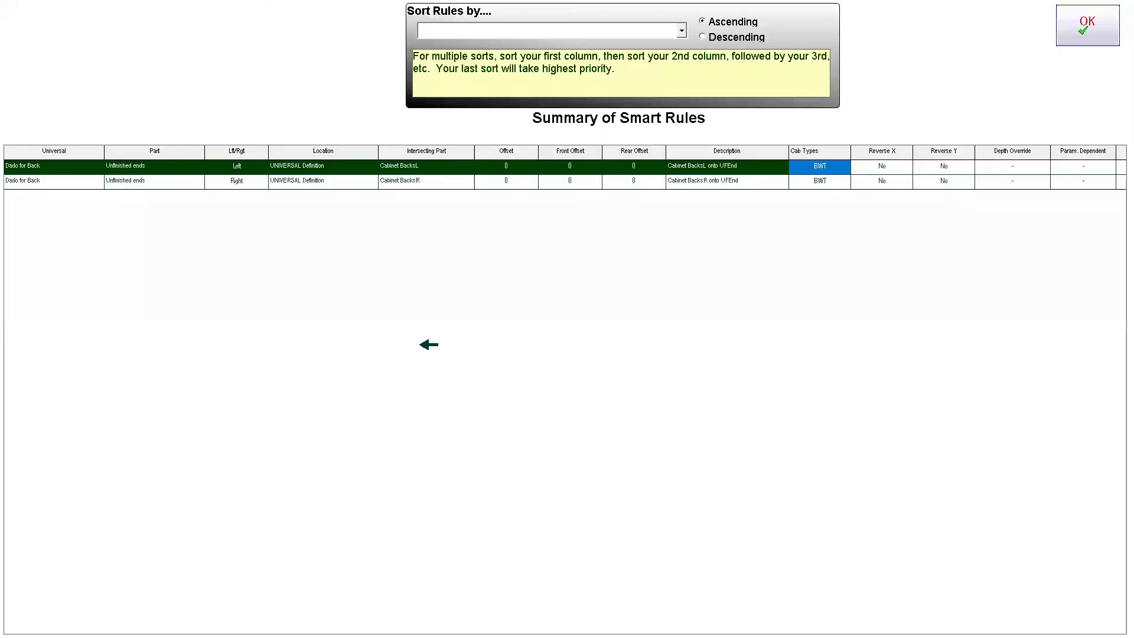
Close the rules summary, switch to the right unfinished end rule and test it on cabinet 2 W3546
{"action": "left_click", "coordinate": [1088, 22]}
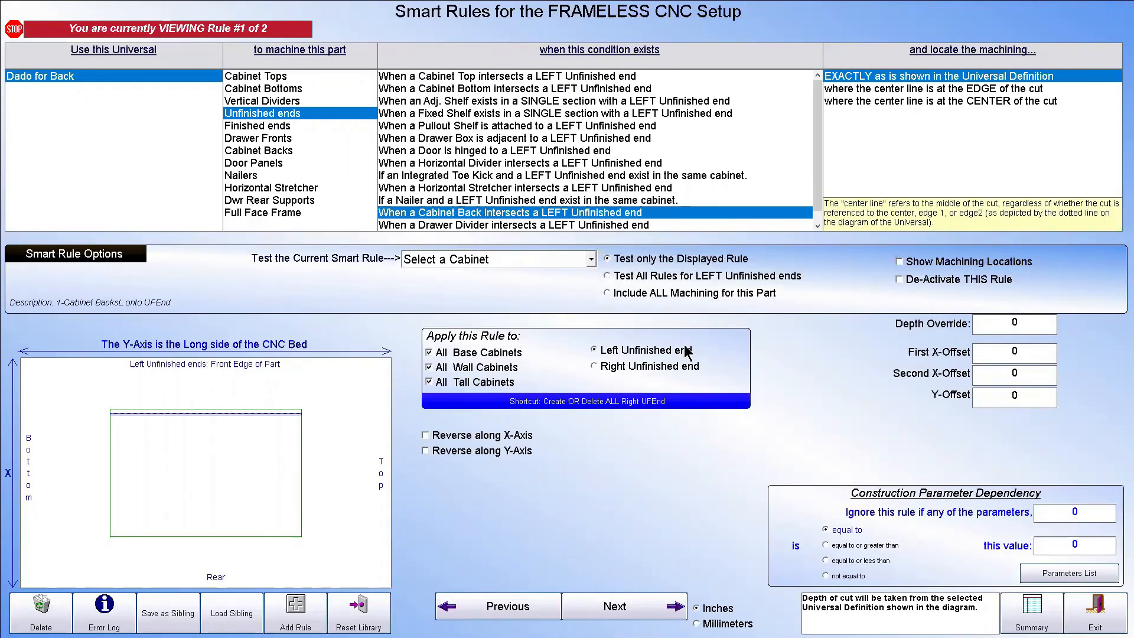
{"action": "left_click", "coordinate": [625, 370]}
{"action": "left_click", "coordinate": [590, 259]}
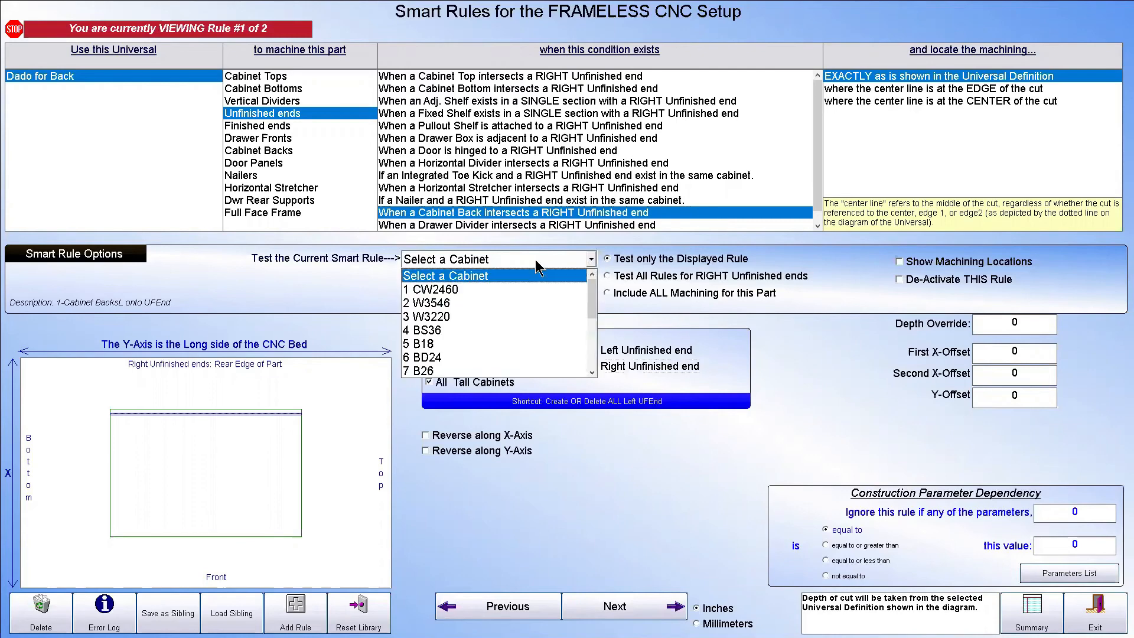
{"action": "left_click", "coordinate": [440, 302]}
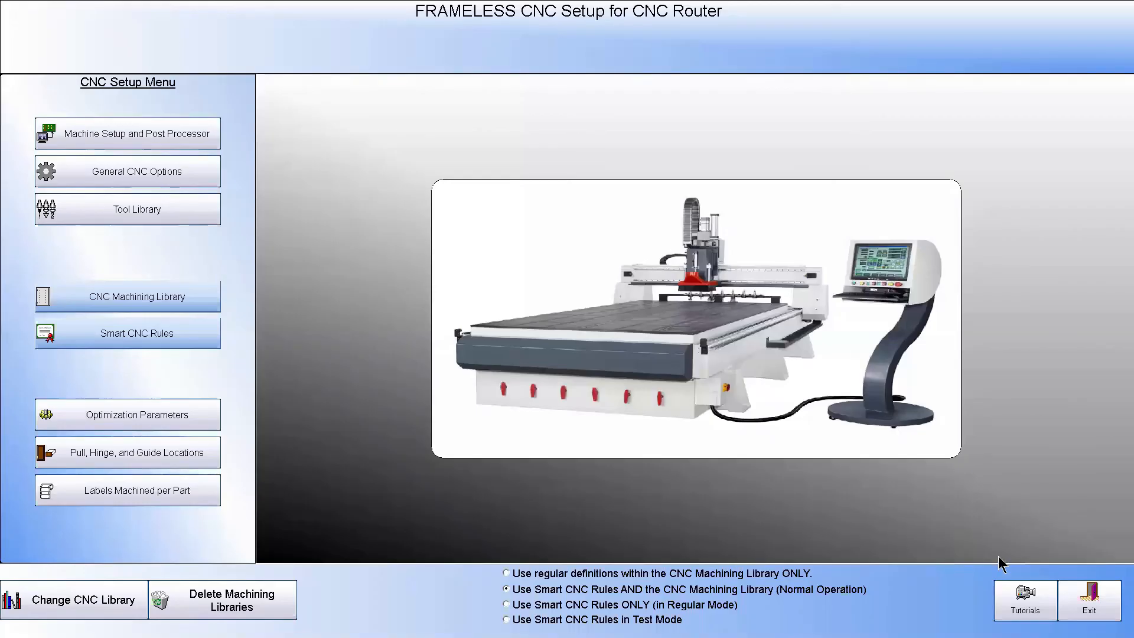
{"action": "left_click", "coordinate": [1115, 602]}
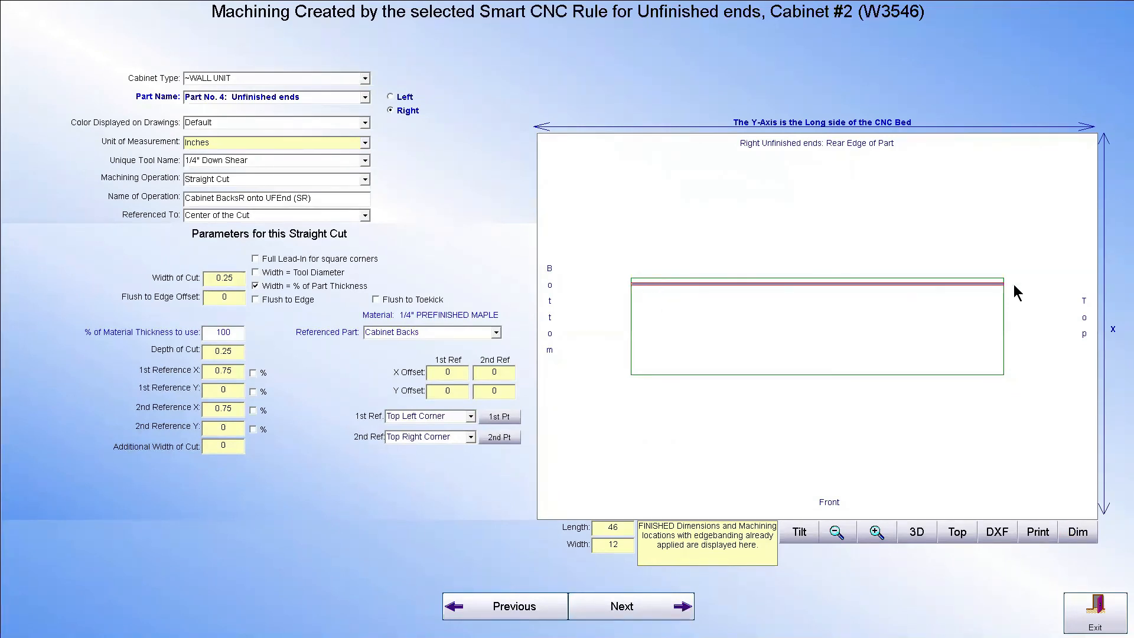
{"action": "left_click", "coordinate": [1093, 611]}
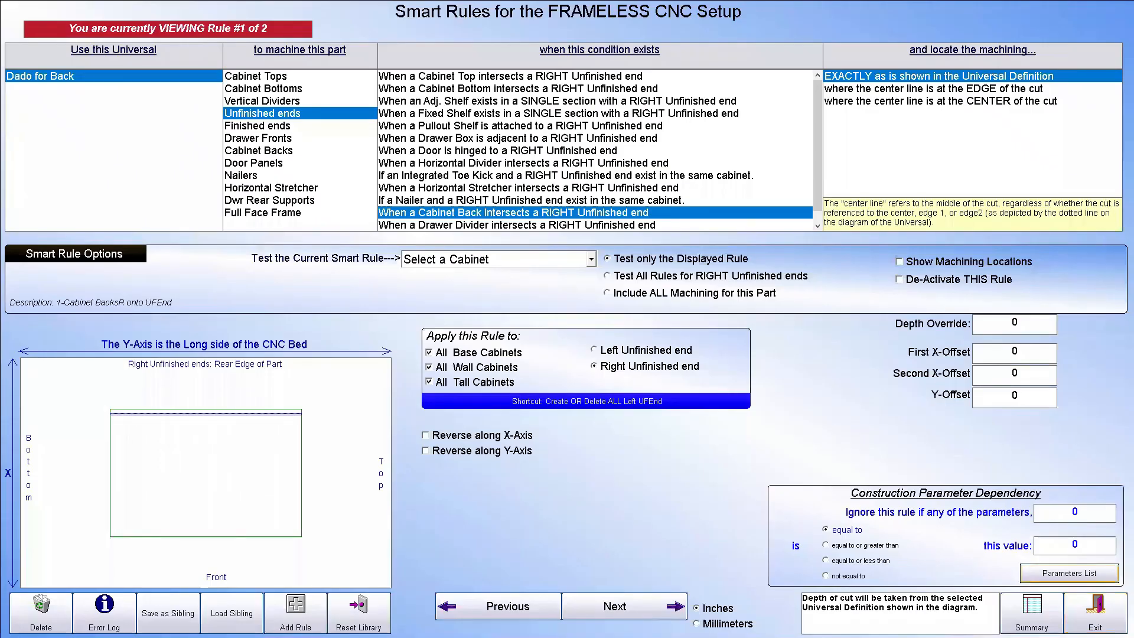
Leave the CNC setup and bring up the Backs, Scribes, and Fillers options of cabinet 11-W4142 in the Cabinet Editor
{"action": "left_click", "coordinate": [1094, 611]}
{"action": "left_click", "coordinate": [1101, 601]}
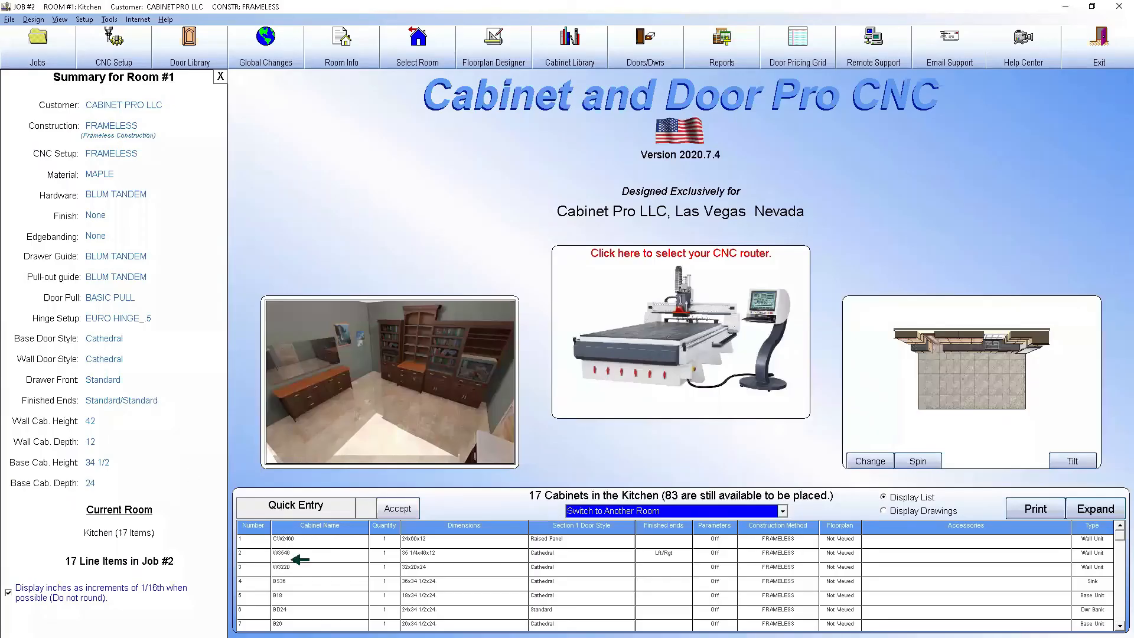
{"action": "double_click", "coordinate": [289, 567]}
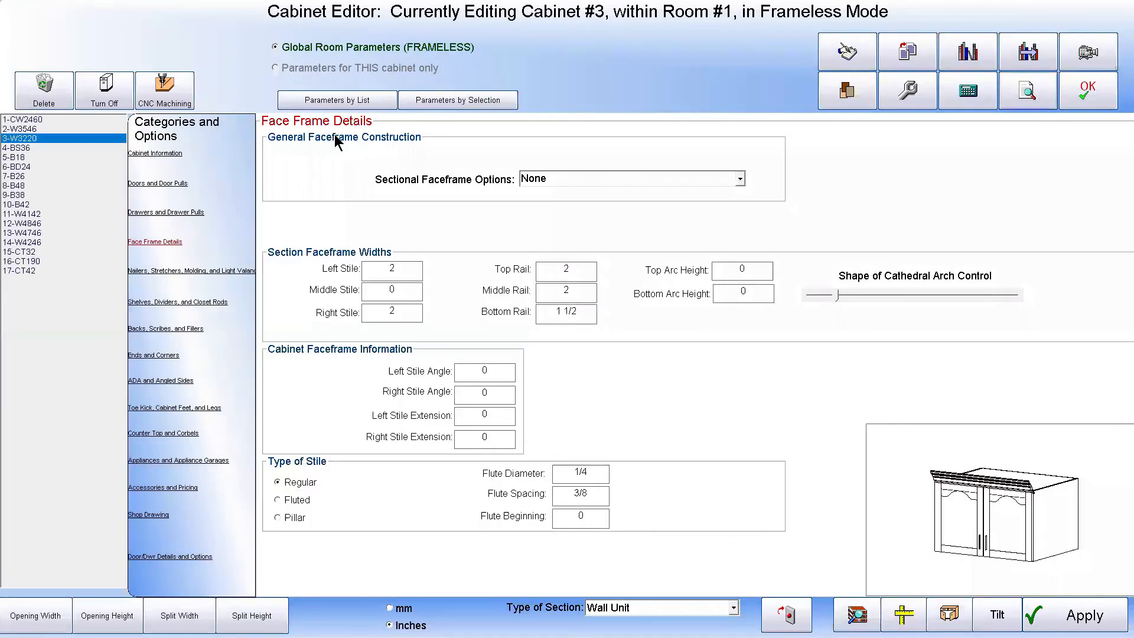
{"action": "left_click", "coordinate": [41, 128]}
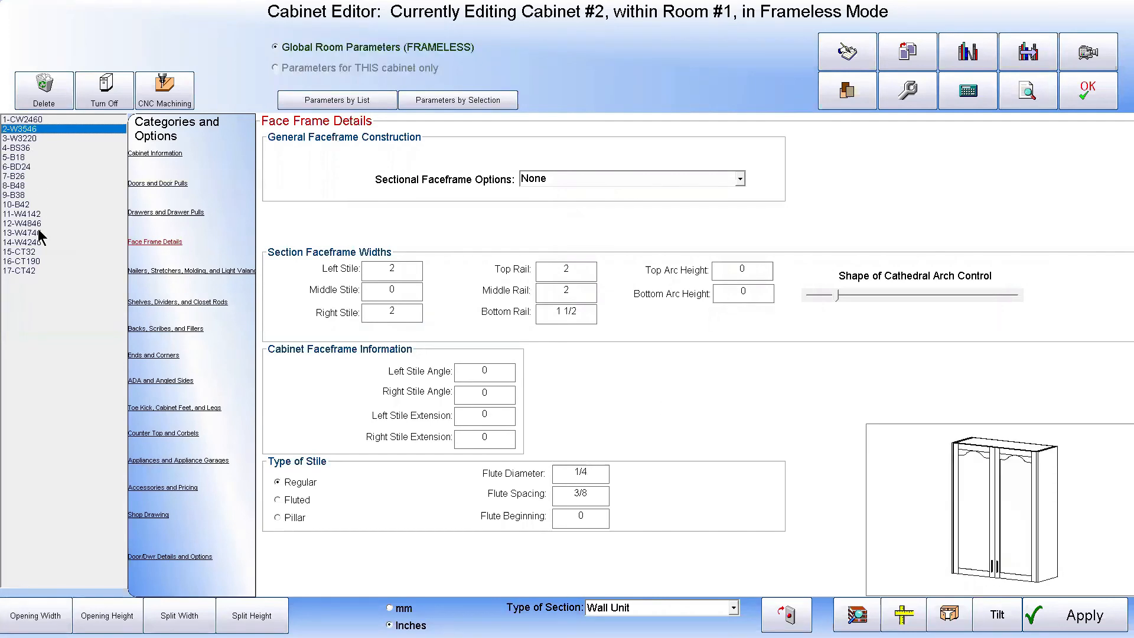
{"action": "left_click", "coordinate": [24, 214]}
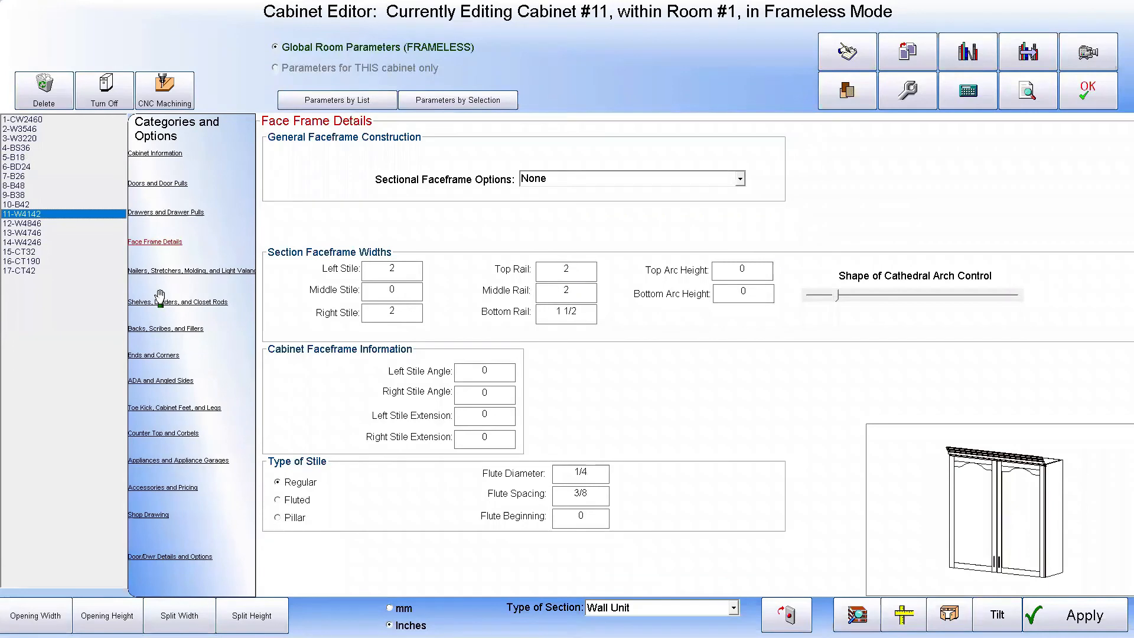
{"action": "left_click", "coordinate": [167, 329]}
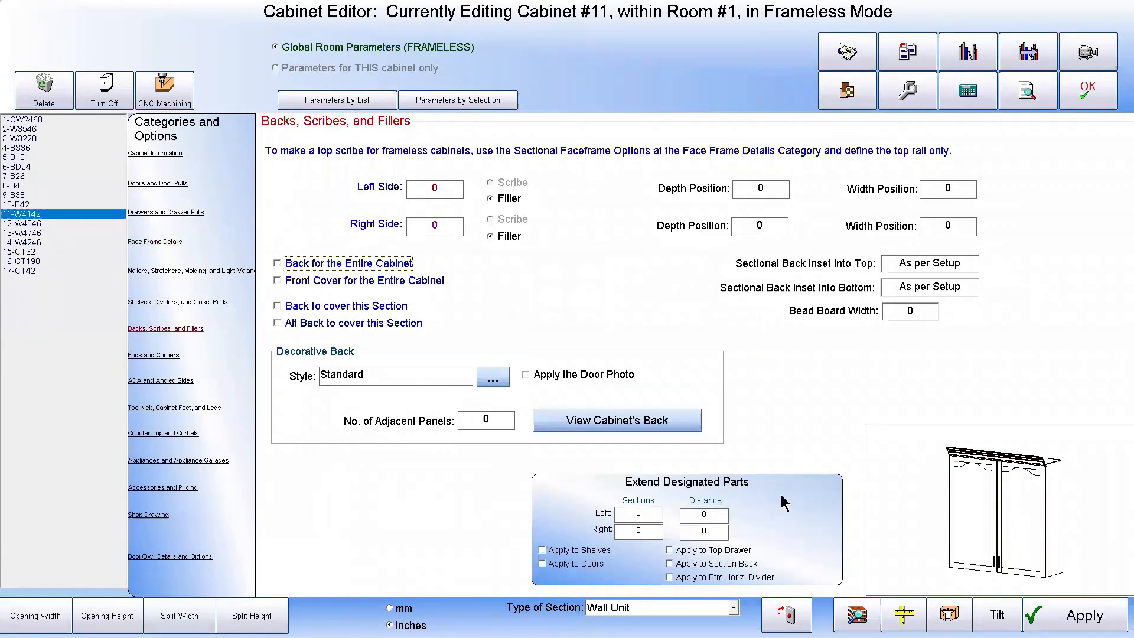
Examine the enlarged drawing of cabinet 11-W4142 from the rear and side, and close the Cabinet Editor
{"action": "mouse_move", "coordinate": [967, 582]}
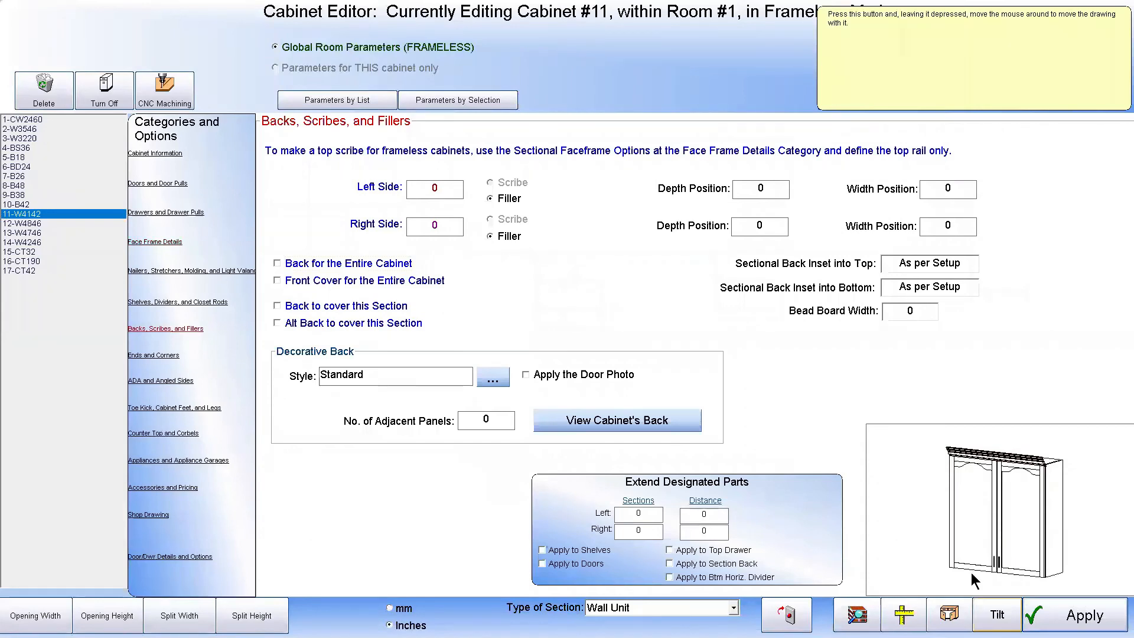
{"action": "left_click", "coordinate": [968, 585]}
{"action": "left_click", "coordinate": [173, 612]}
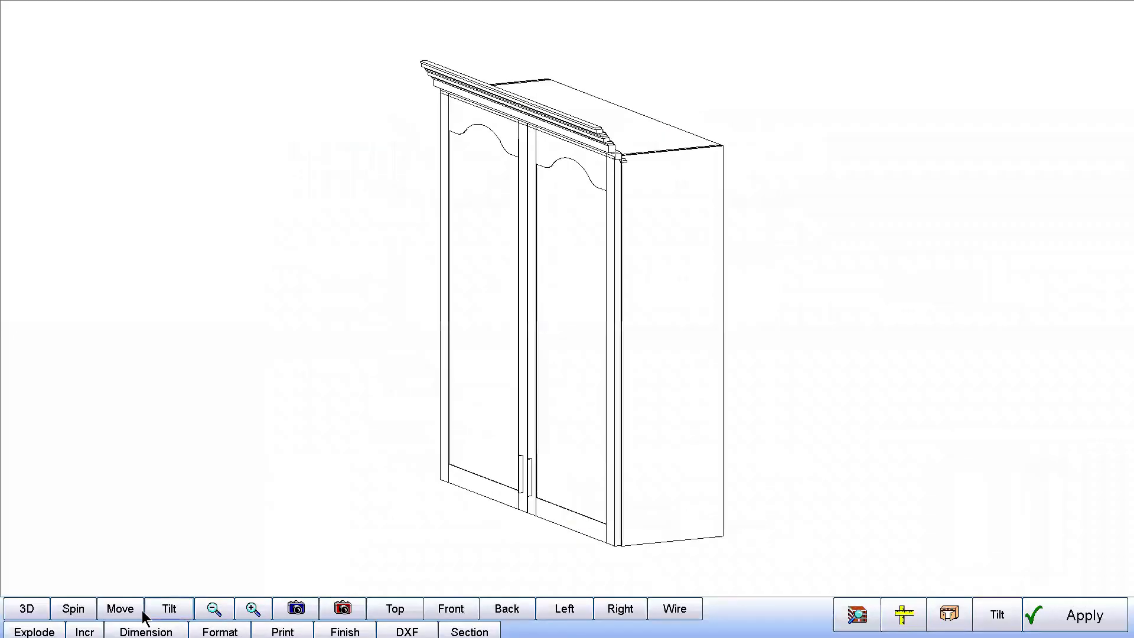
{"action": "left_click", "coordinate": [93, 614]}
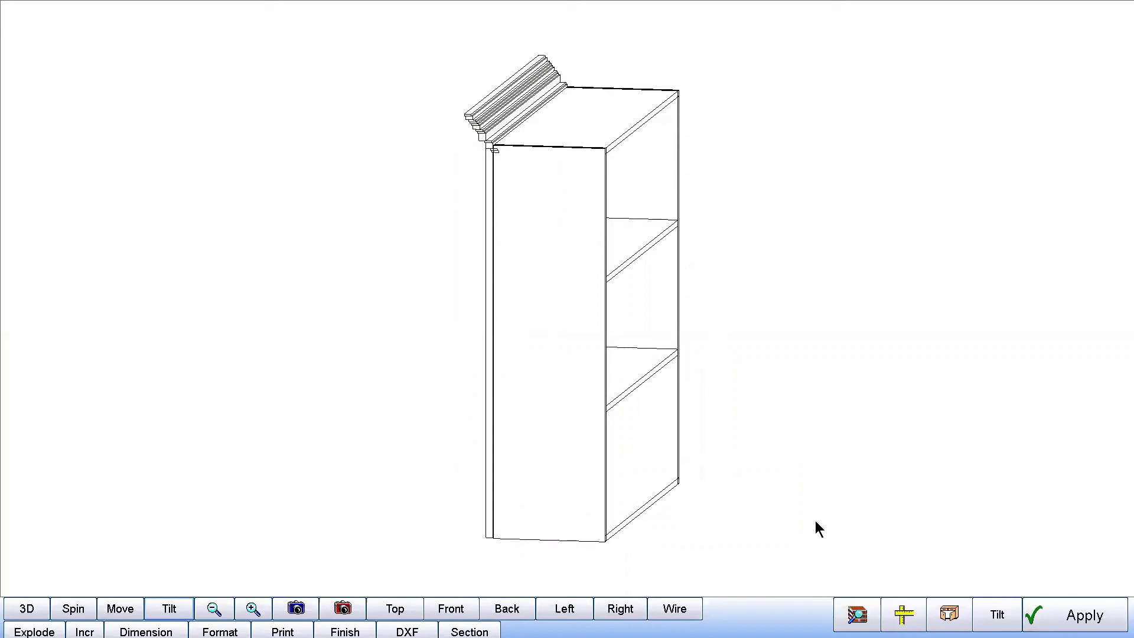
{"action": "left_click_drag", "start_coordinate": [591, 236], "coordinate": [1012, 245]}
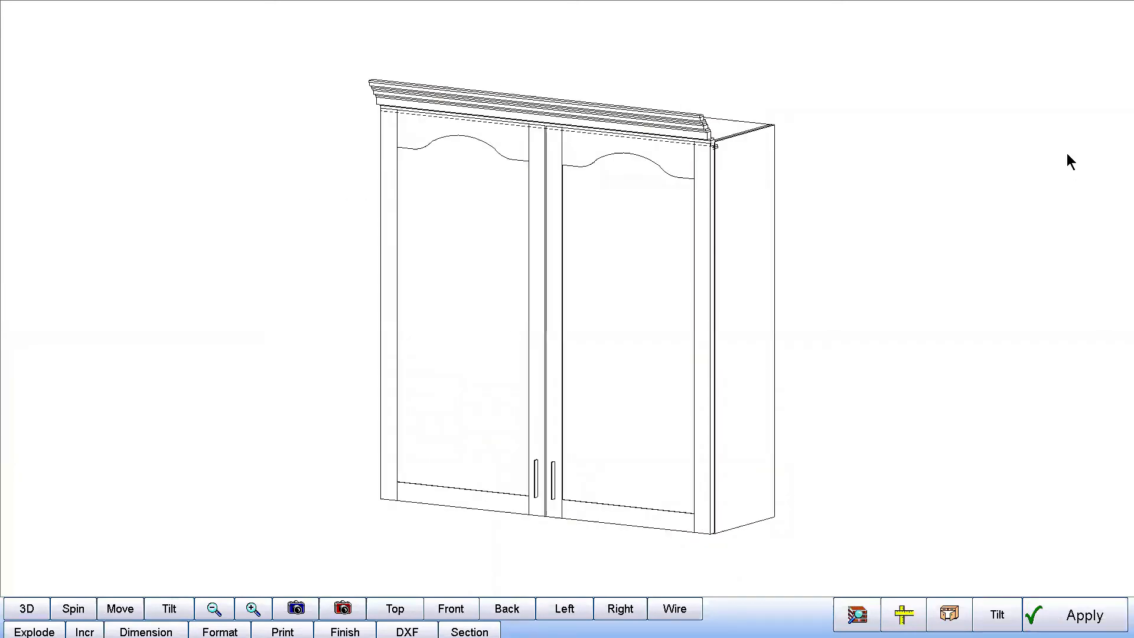
{"action": "key", "text": "Escape"}
{"action": "left_click", "coordinate": [1076, 94]}
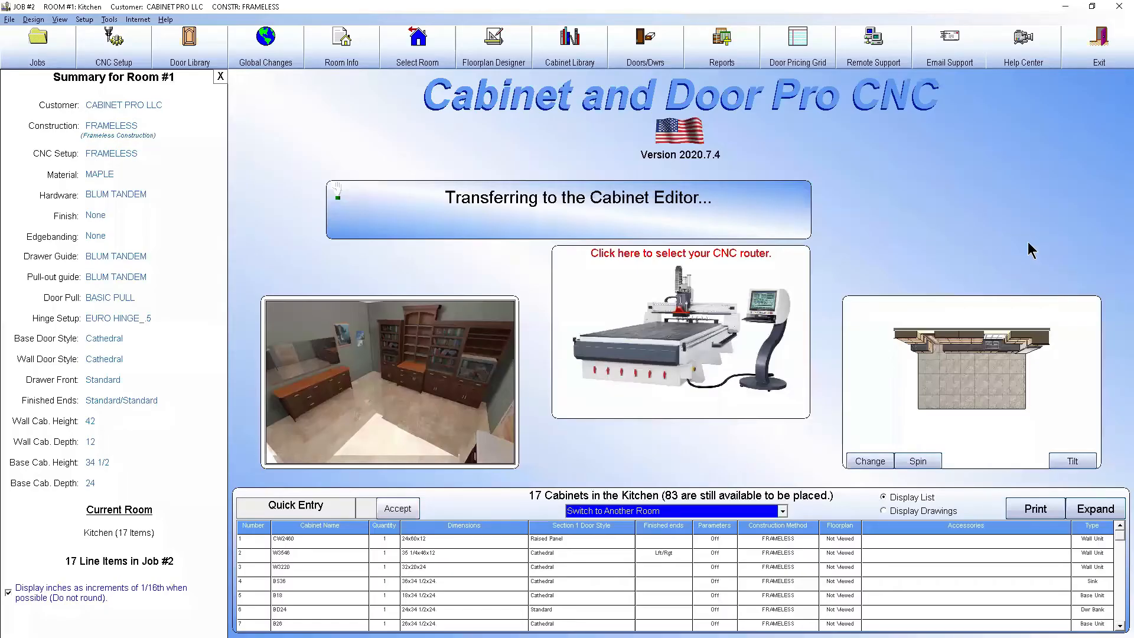
Review the universal Dado for Back definition on right unfinished ends in the FRAMELESS CNC Machining Library
{"action": "left_click", "coordinate": [120, 59]}
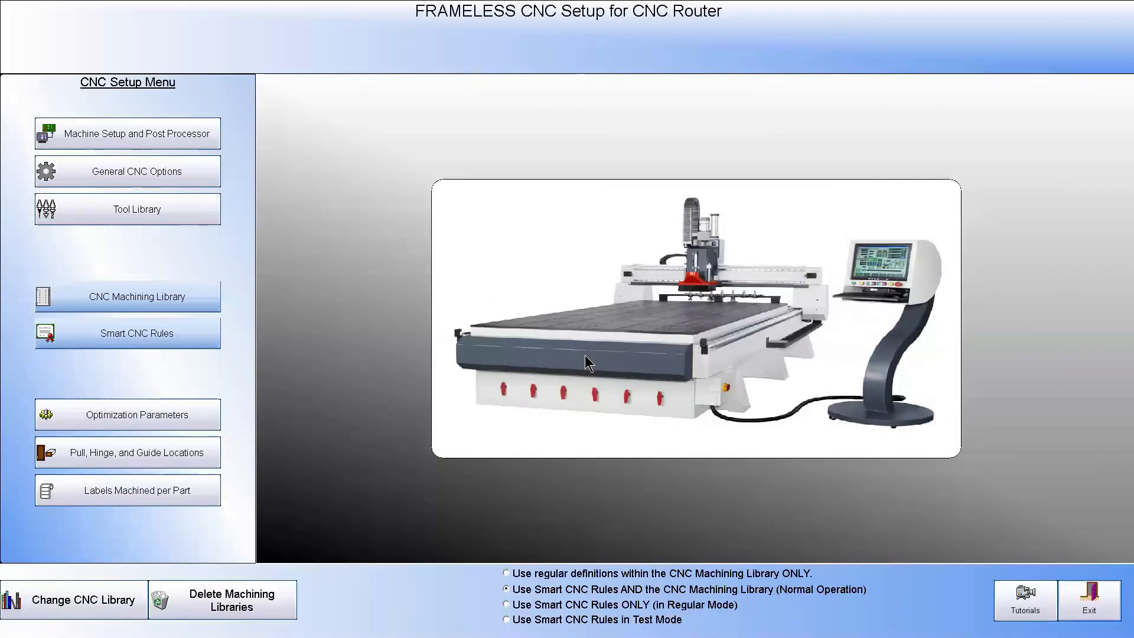
{"action": "left_click", "coordinate": [137, 298]}
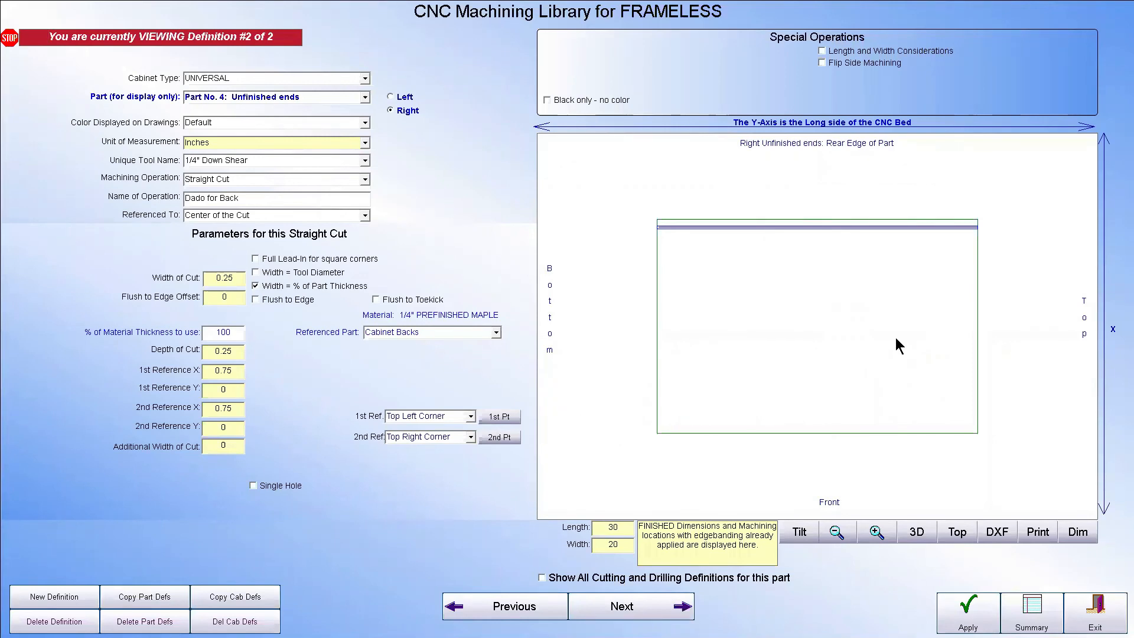
{"action": "left_click", "coordinate": [1094, 611]}
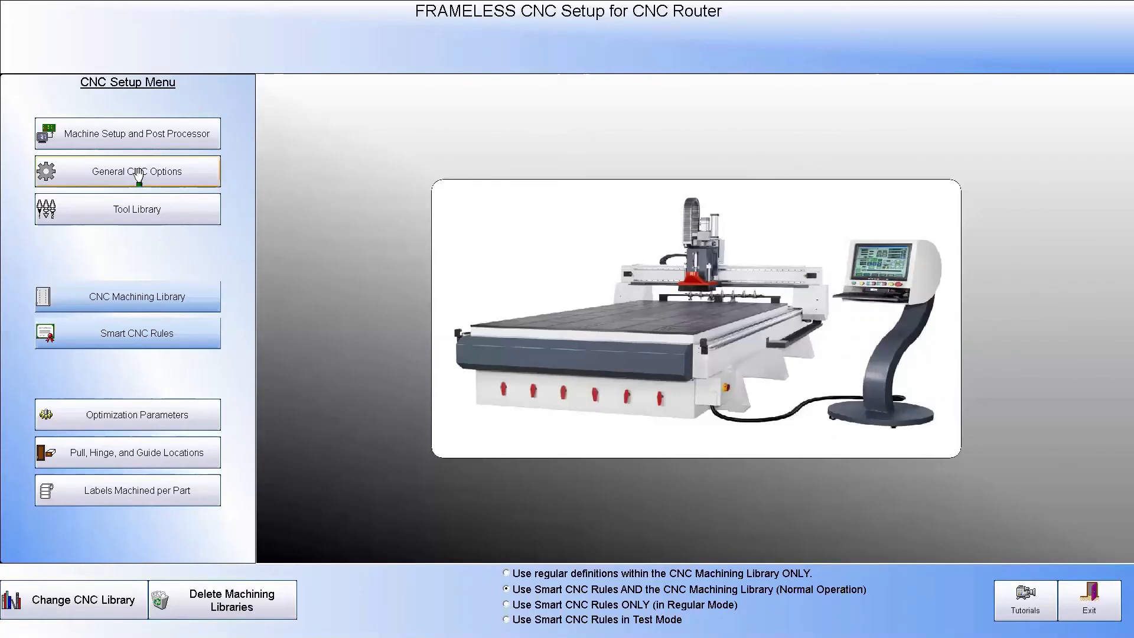
Test only the displayed right unfinished end rule on cabinet 2 W3546, check the rear edge orientation and return to the Smart Rules
{"action": "left_click", "coordinate": [142, 332]}
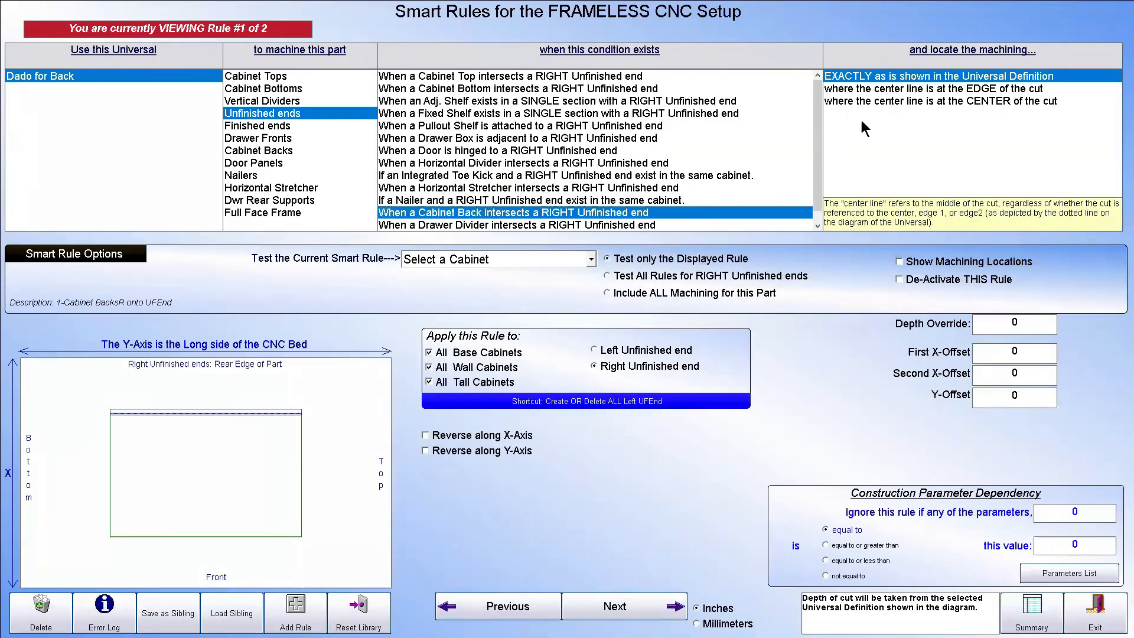
{"action": "left_click", "coordinate": [591, 260]}
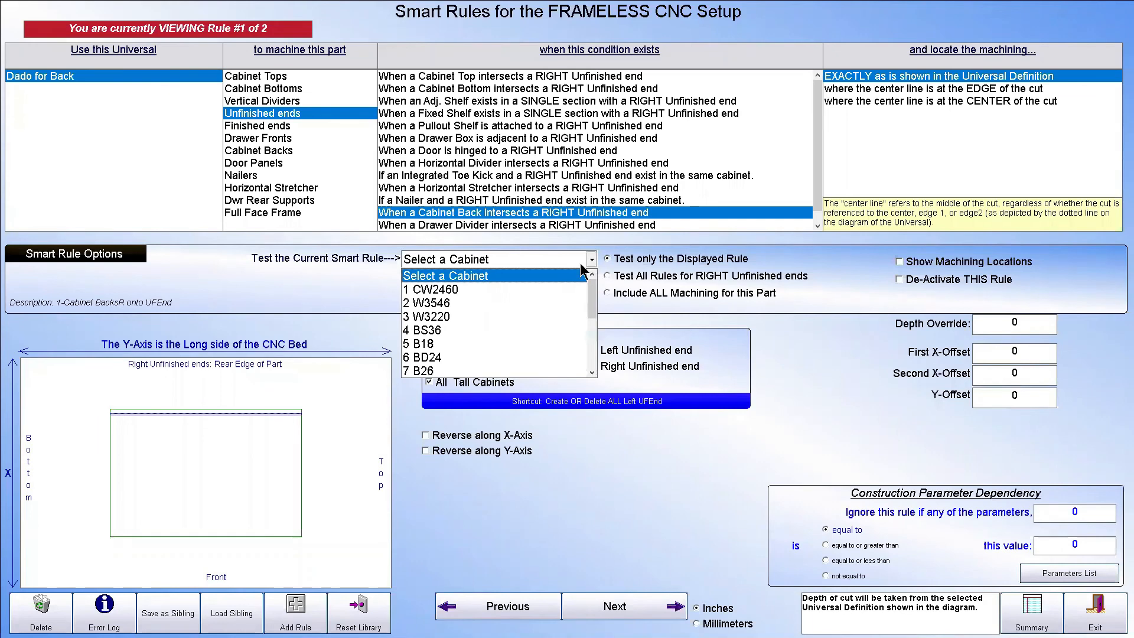
{"action": "left_click", "coordinate": [442, 302]}
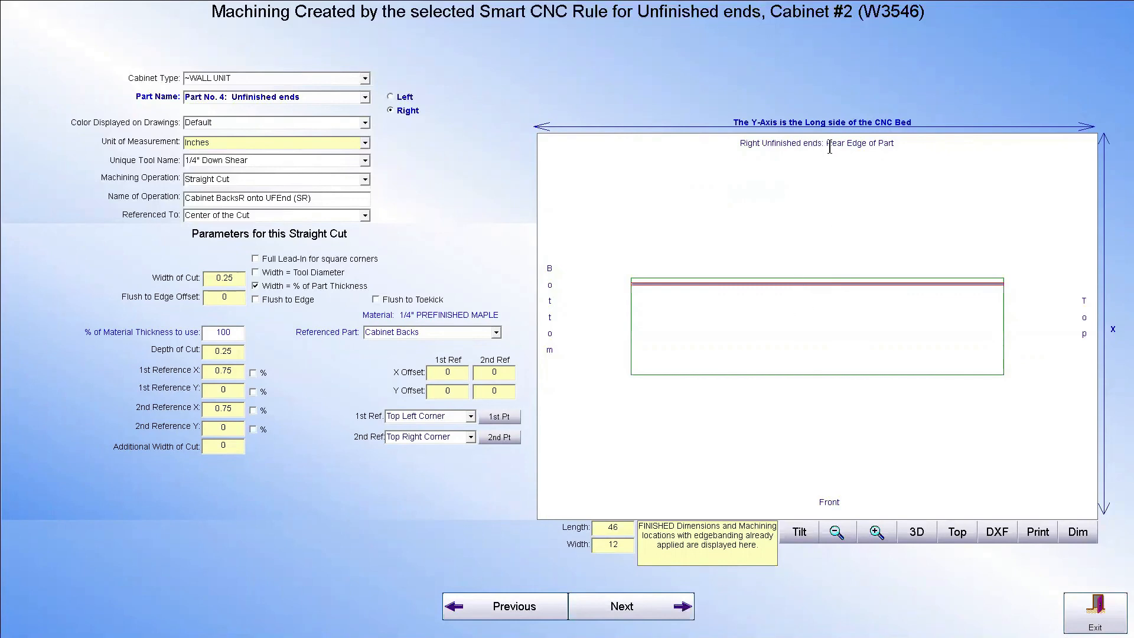
{"action": "left_click_drag", "start_coordinate": [839, 144], "coordinate": [826, 144]}
{"action": "left_click", "coordinate": [1096, 611]}
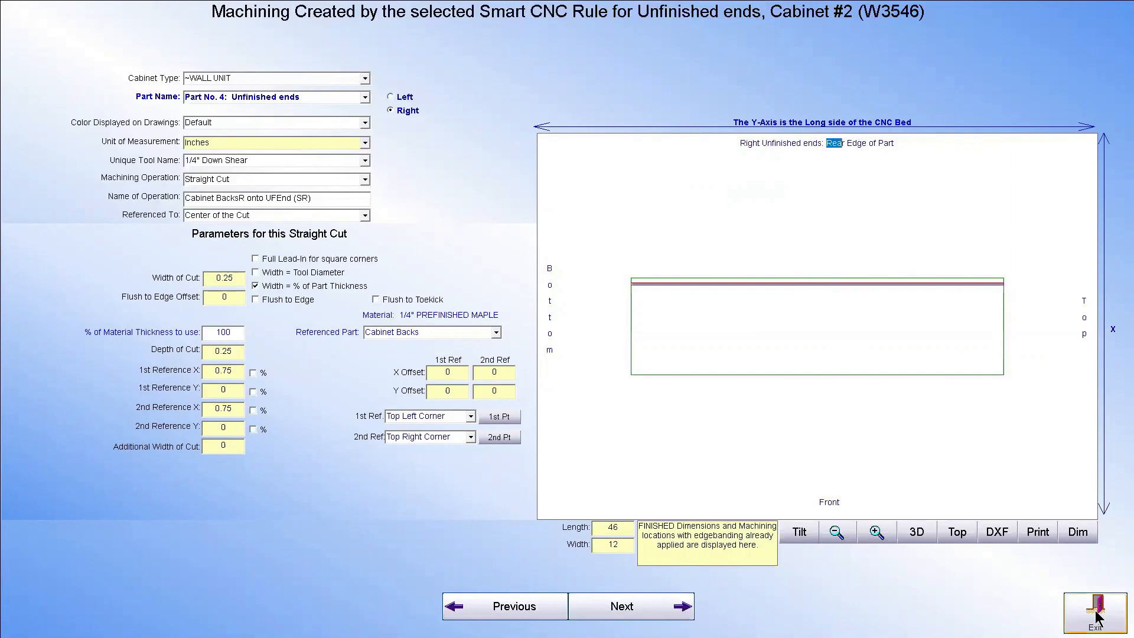
{"action": "left_click", "coordinate": [177, 336]}
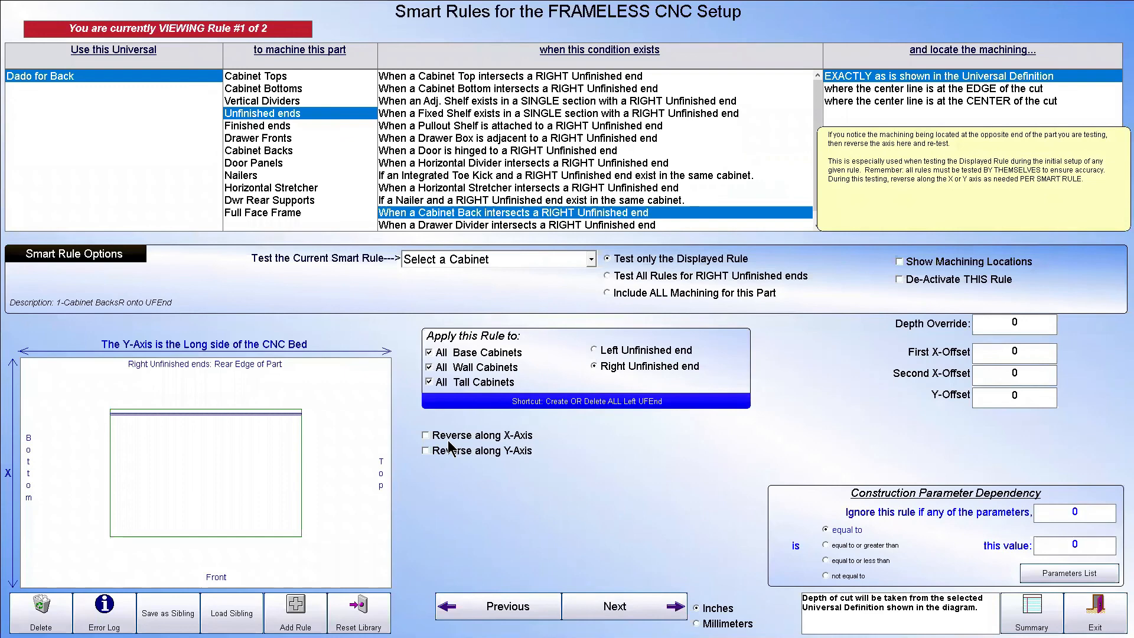
Try reversing the right unfinished end rule along the X-axis, test it on cabinet 2 W3546, and turn the reversal off again
{"action": "left_click", "coordinate": [426, 437]}
{"action": "left_click", "coordinate": [592, 259]}
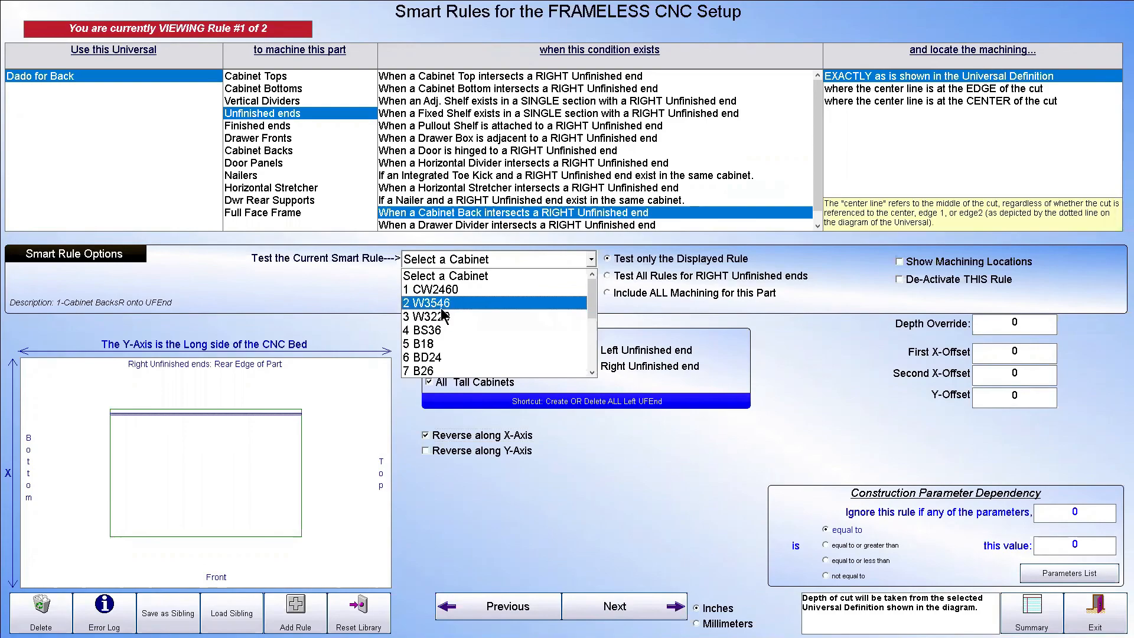
{"action": "left_click", "coordinate": [484, 291]}
{"action": "left_click", "coordinate": [483, 283]}
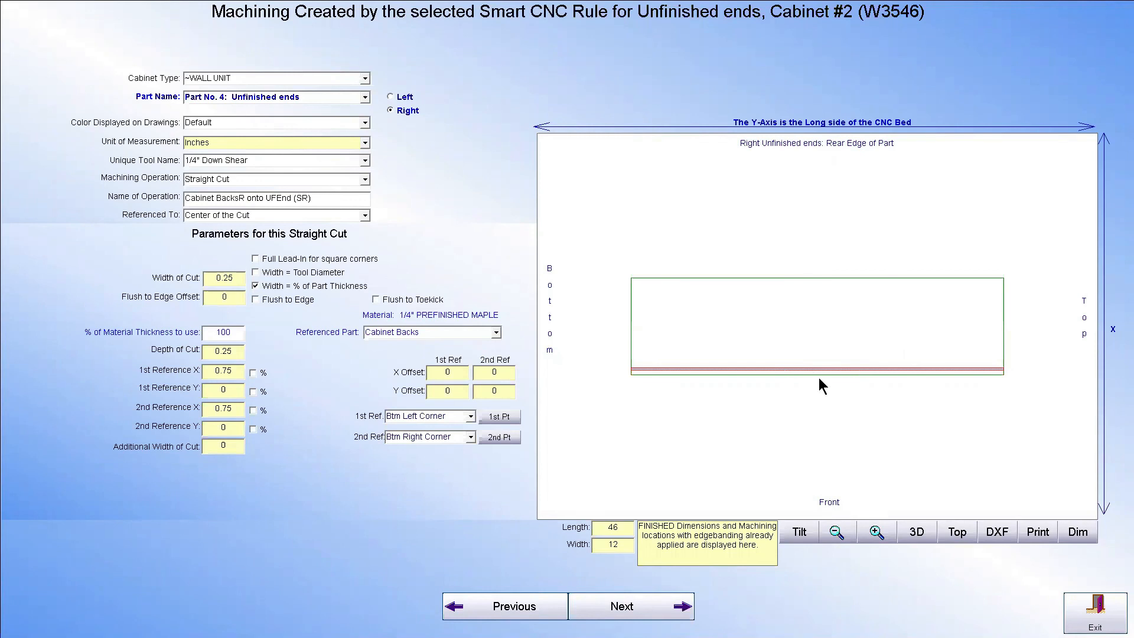
{"action": "left_click", "coordinate": [1096, 611]}
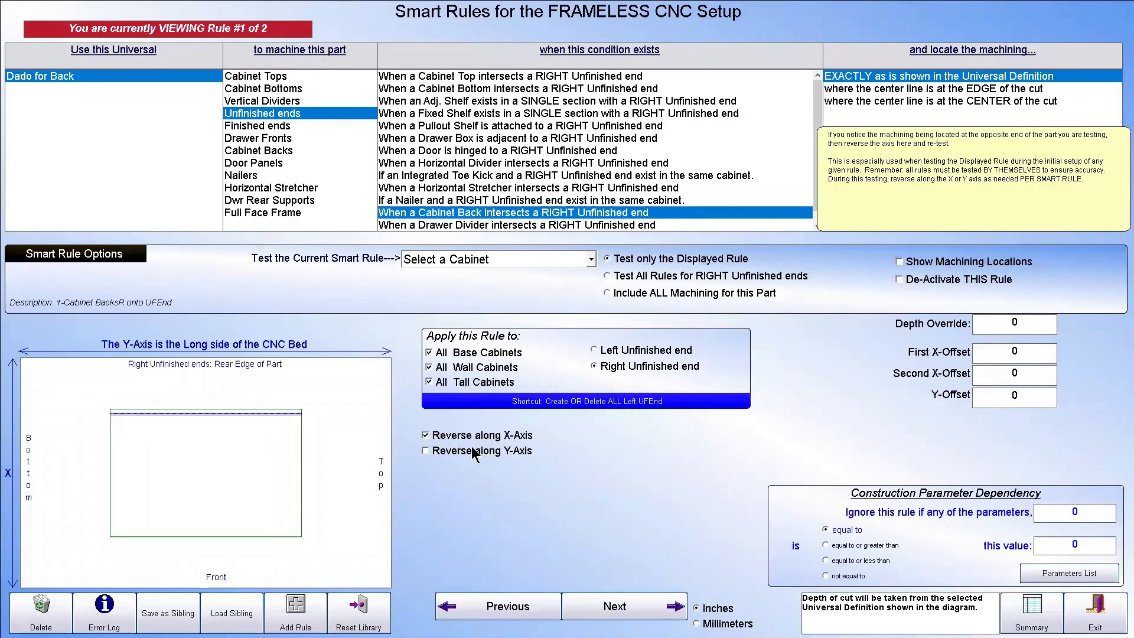
{"action": "left_click", "coordinate": [425, 435]}
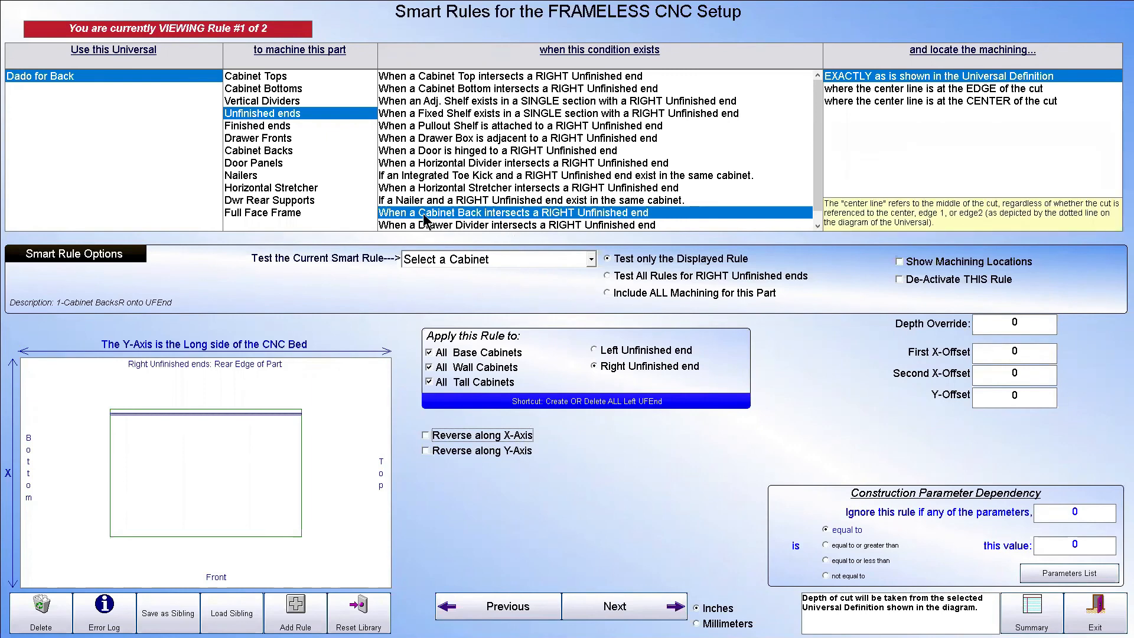
Test the displayed right unfinished end rule on cabinet 11 W4142 and leave the Smart Rules
{"action": "left_click", "coordinate": [591, 260]}
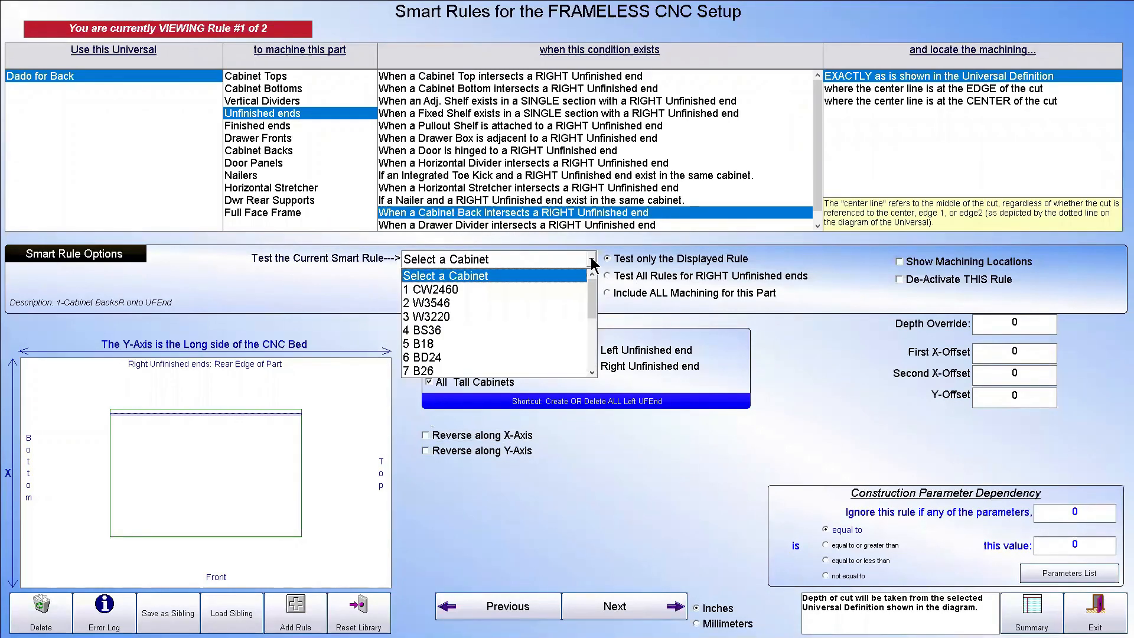
{"action": "left_click", "coordinate": [593, 349]}
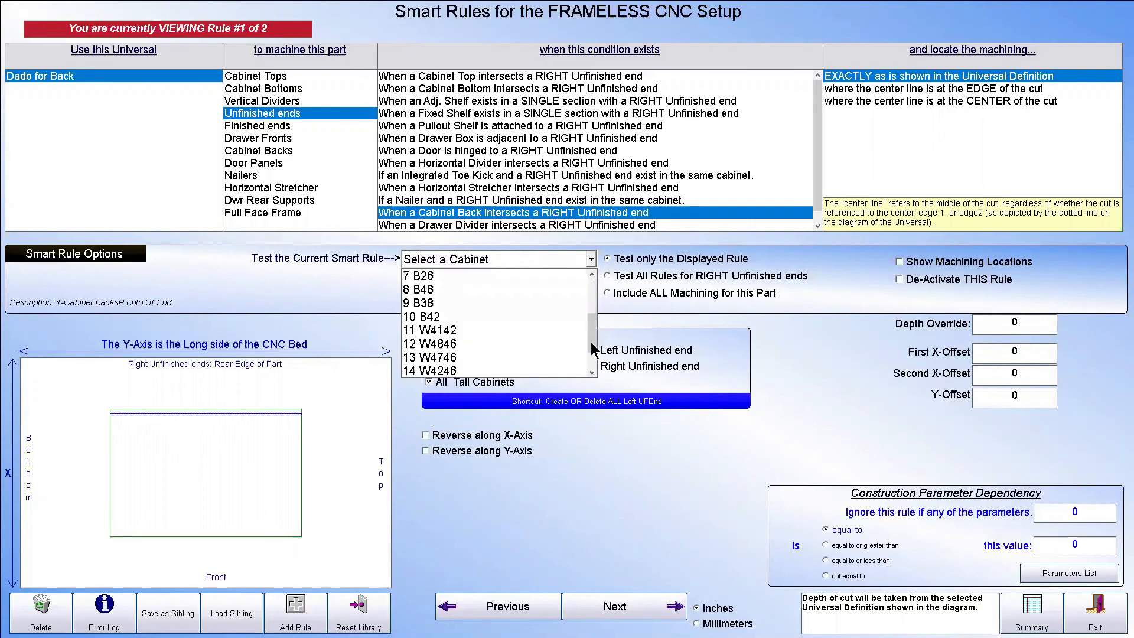
{"action": "left_click", "coordinate": [455, 337]}
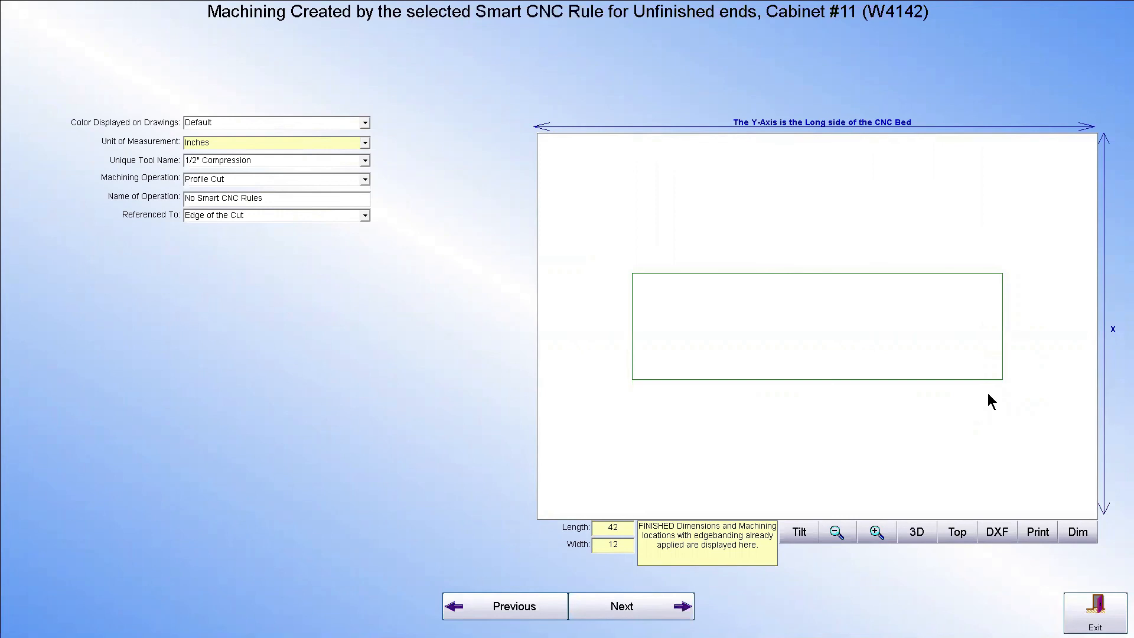
{"action": "left_click", "coordinate": [1095, 611]}
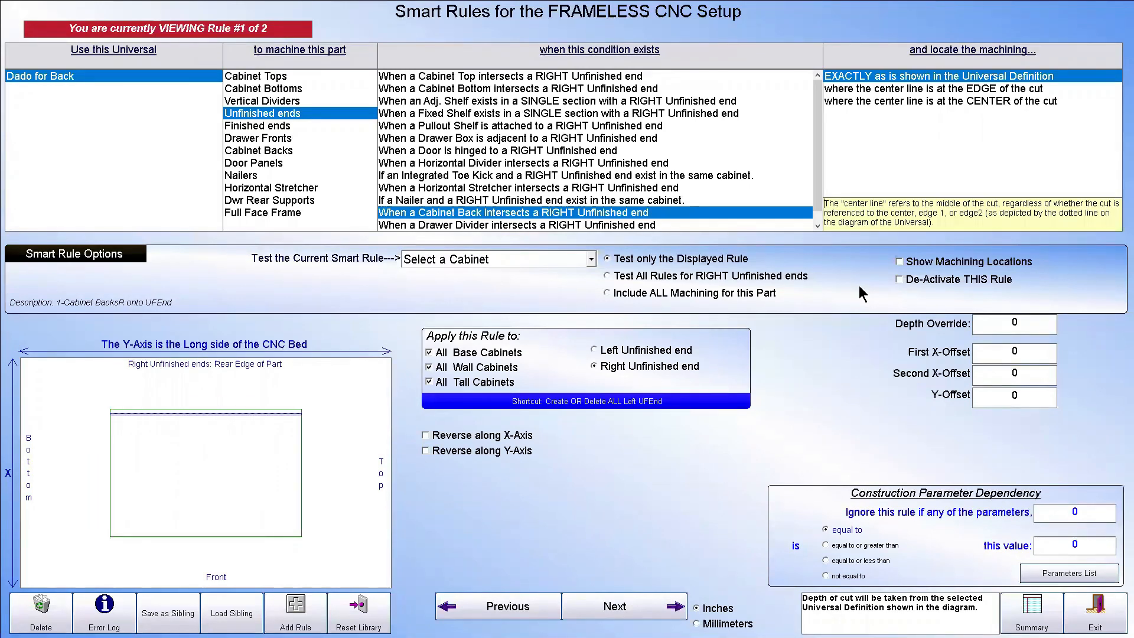
{"action": "key", "text": "super"}
{"action": "key", "text": "super"}
{"action": "left_click", "coordinate": [1109, 612]}
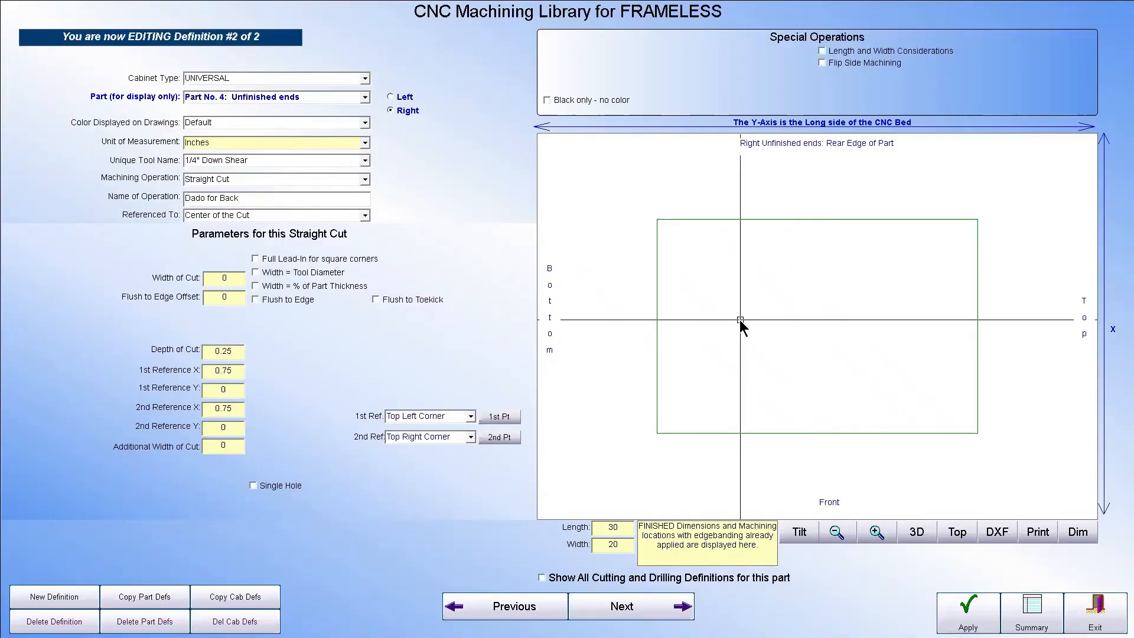
Change the machining operation of the universal Dado for Back definition to Drilling Pattern and apply the change
{"action": "left_click", "coordinate": [740, 320]}
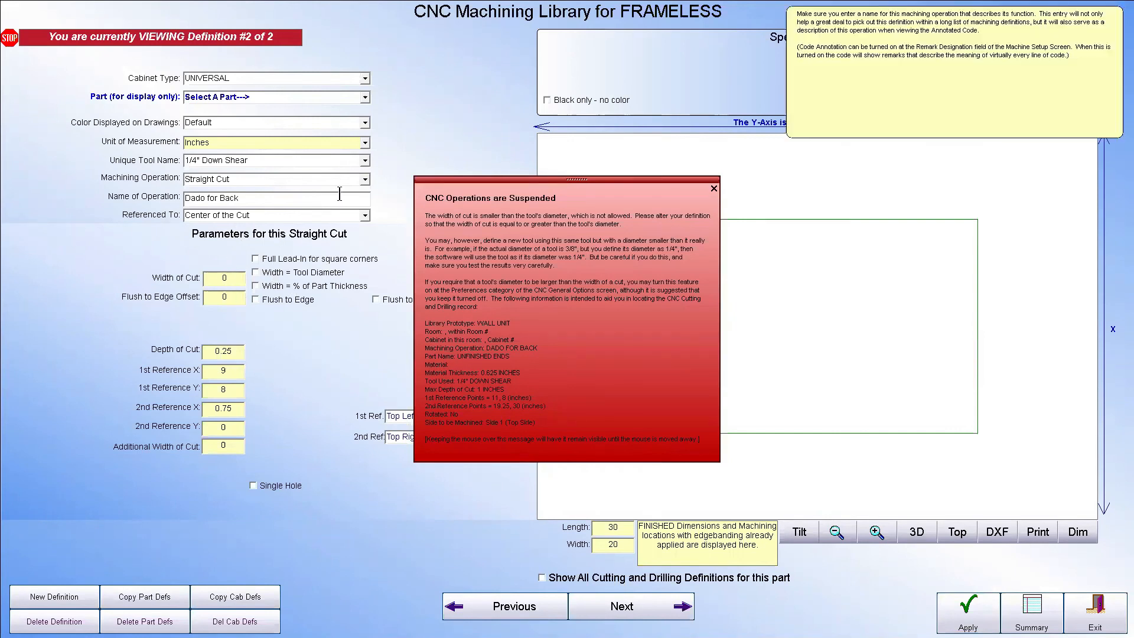
{"action": "left_click", "coordinate": [365, 180]}
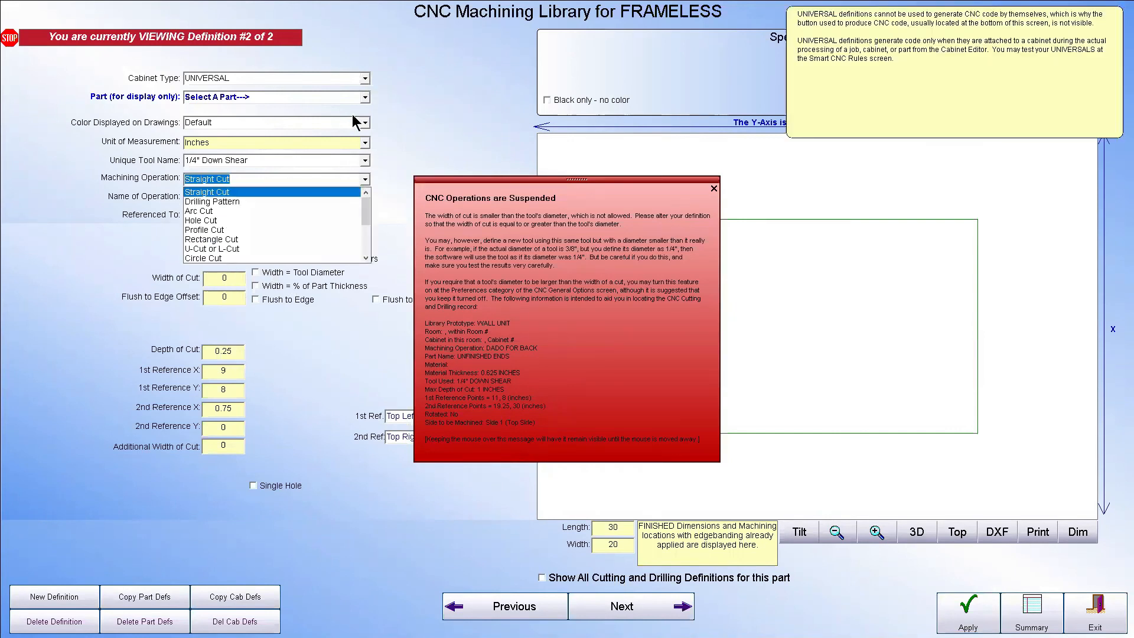
{"action": "left_click", "coordinate": [249, 201]}
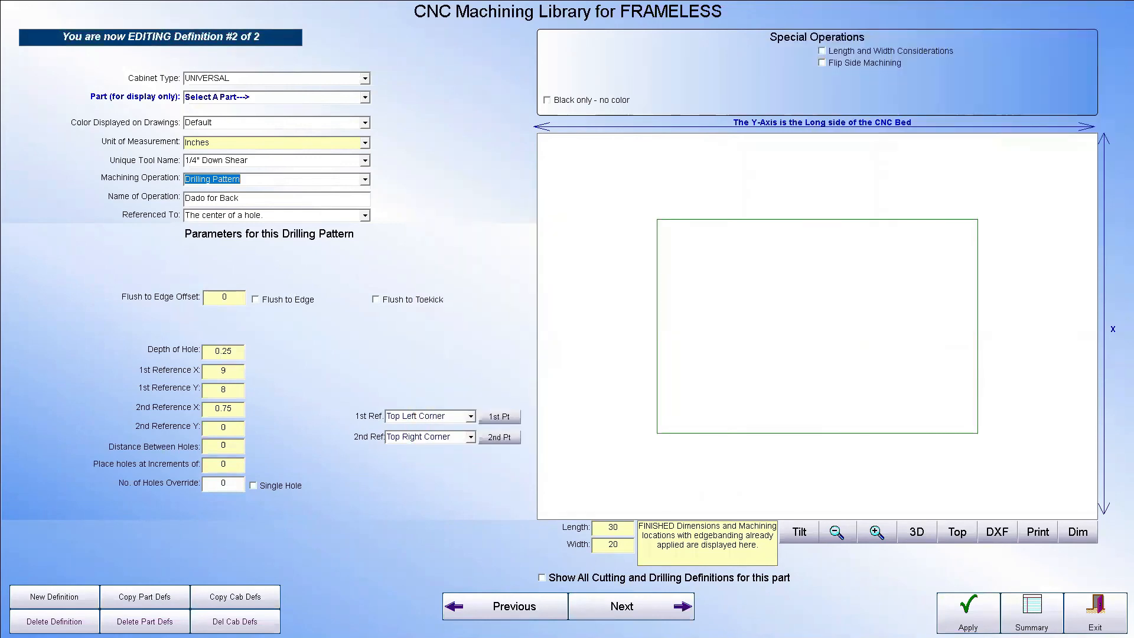
{"action": "left_click", "coordinate": [968, 612]}
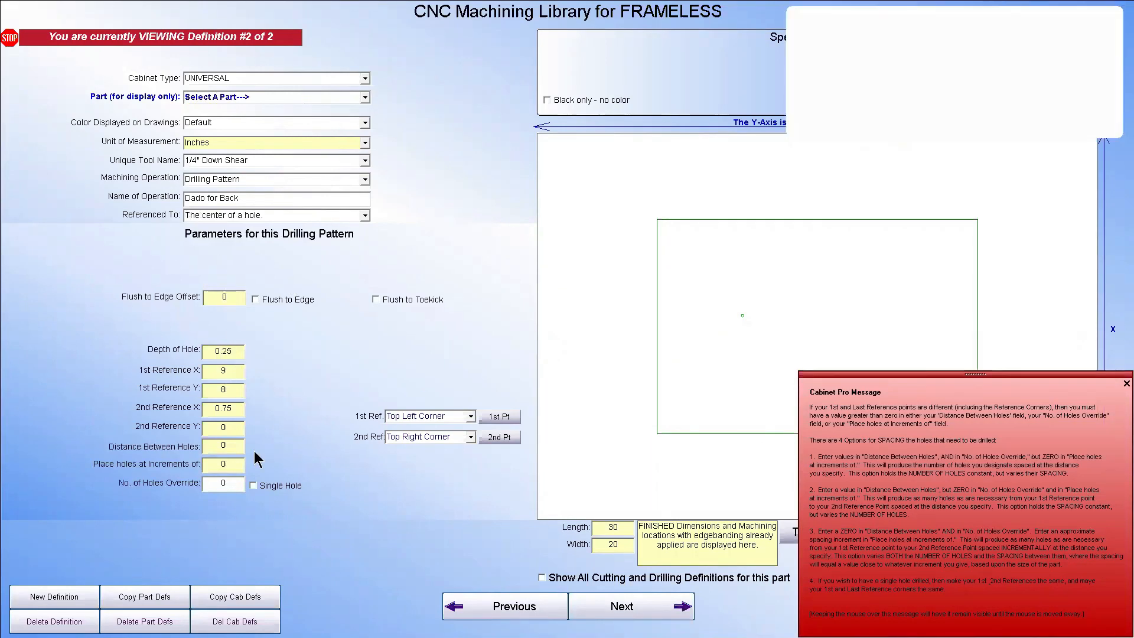
Make the drilling pattern a single hole and try to set its distance between holes to 1
{"action": "mouse_move", "coordinate": [236, 487]}
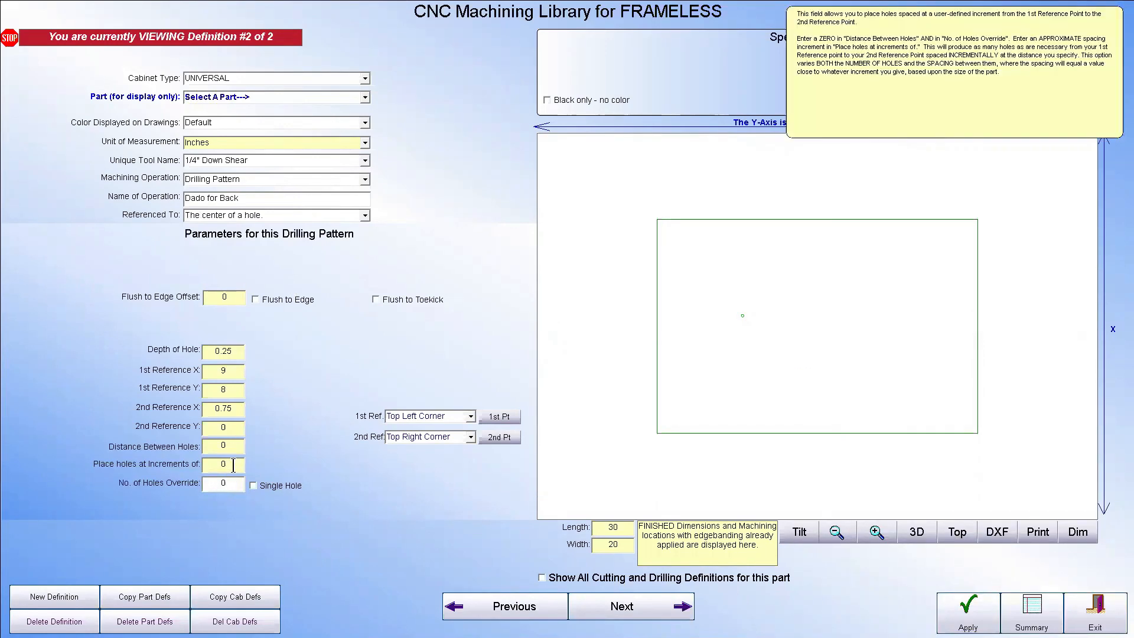
{"action": "left_click", "coordinate": [254, 486]}
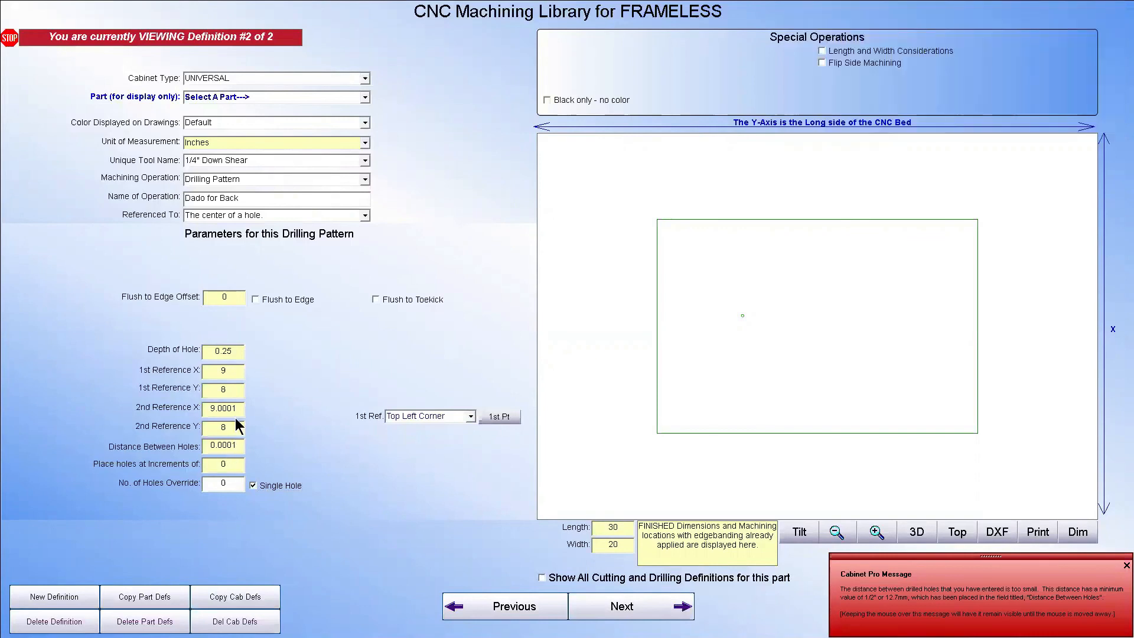
{"action": "left_click", "coordinate": [238, 446]}
{"action": "type", "text": "1"}
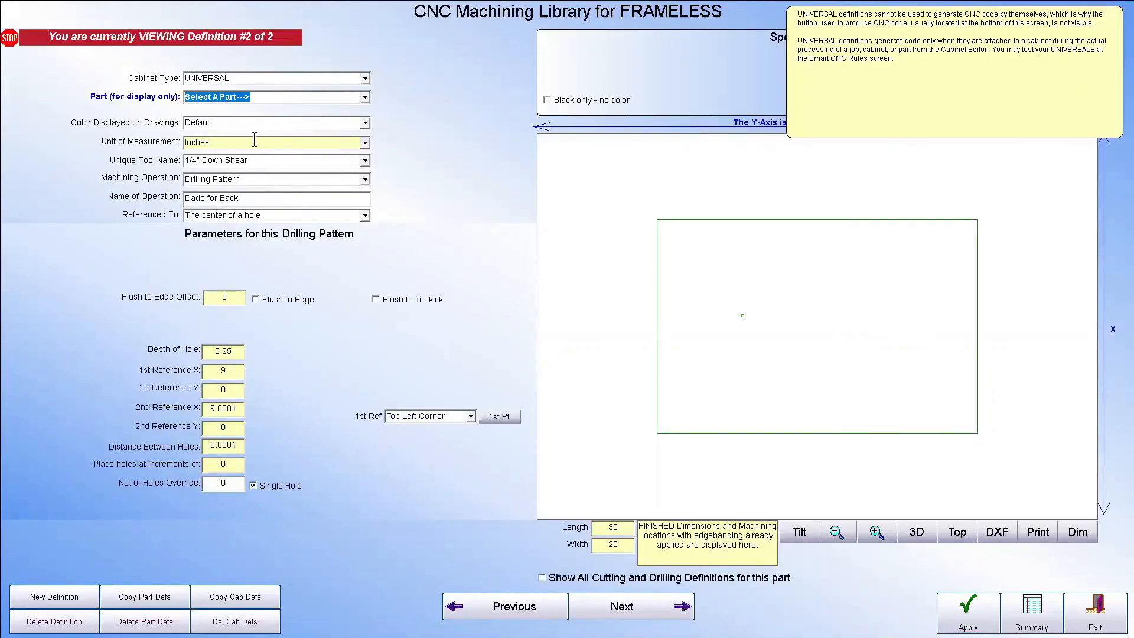
Set the universal definition's tool to 5mm Drilling Tool and its operation name to general drilling, closing the machining library
{"action": "left_click", "coordinate": [365, 161]}
{"action": "left_click", "coordinate": [233, 222]}
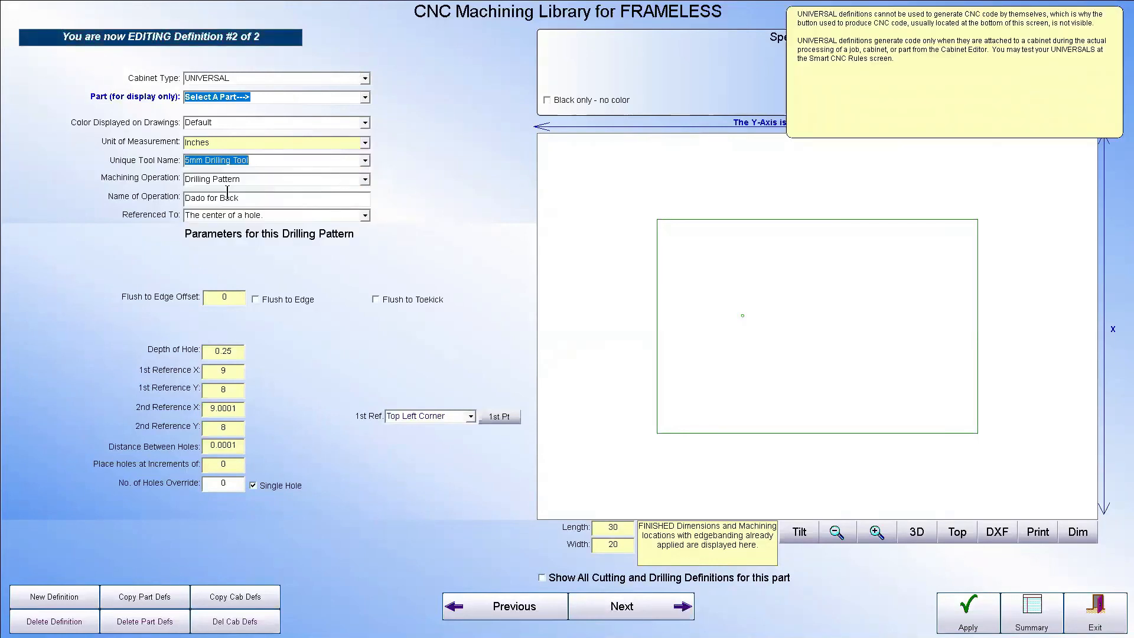
{"action": "left_click", "coordinate": [249, 202]}
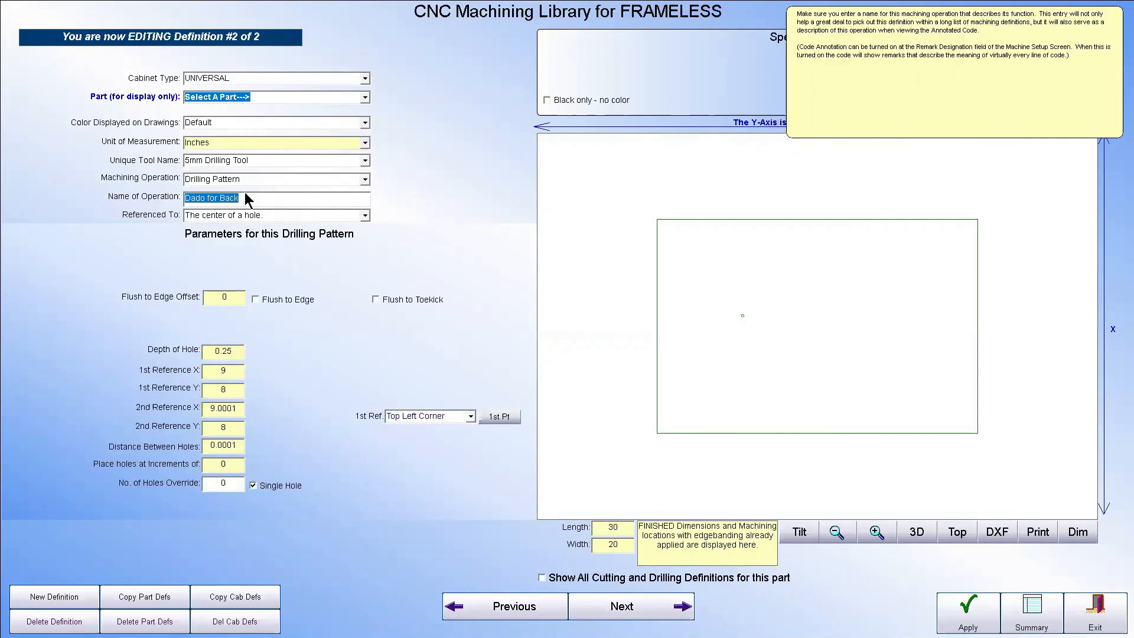
{"action": "type", "text": "geners"}
{"action": "key", "text": "BackSpace"}
{"action": "type", "text": "al drilling"}
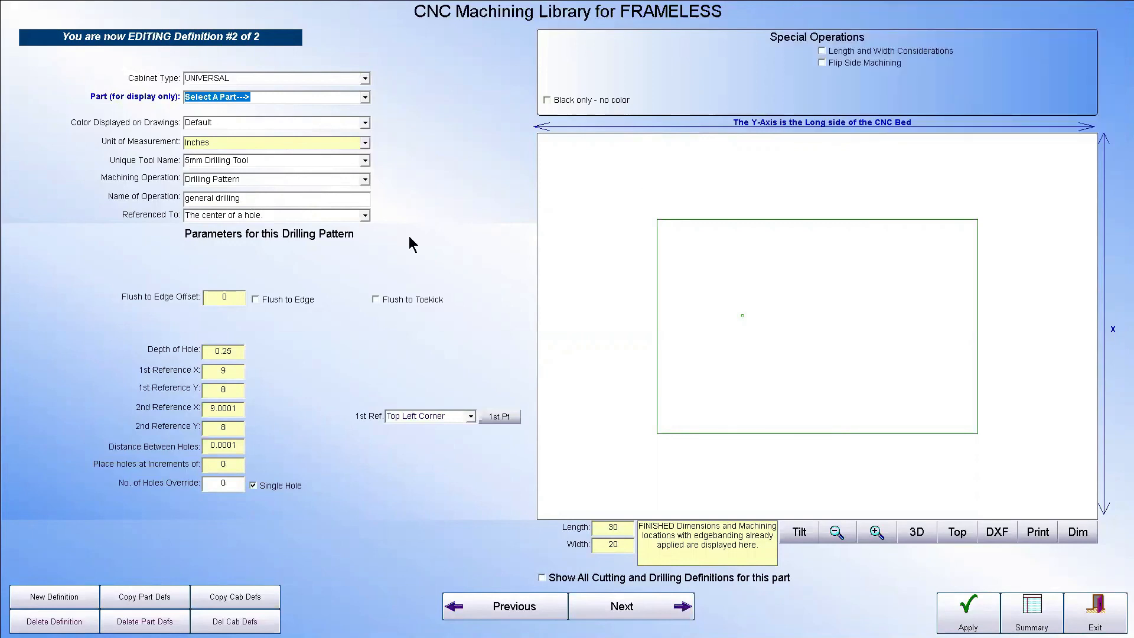
{"action": "left_click", "coordinate": [1095, 611]}
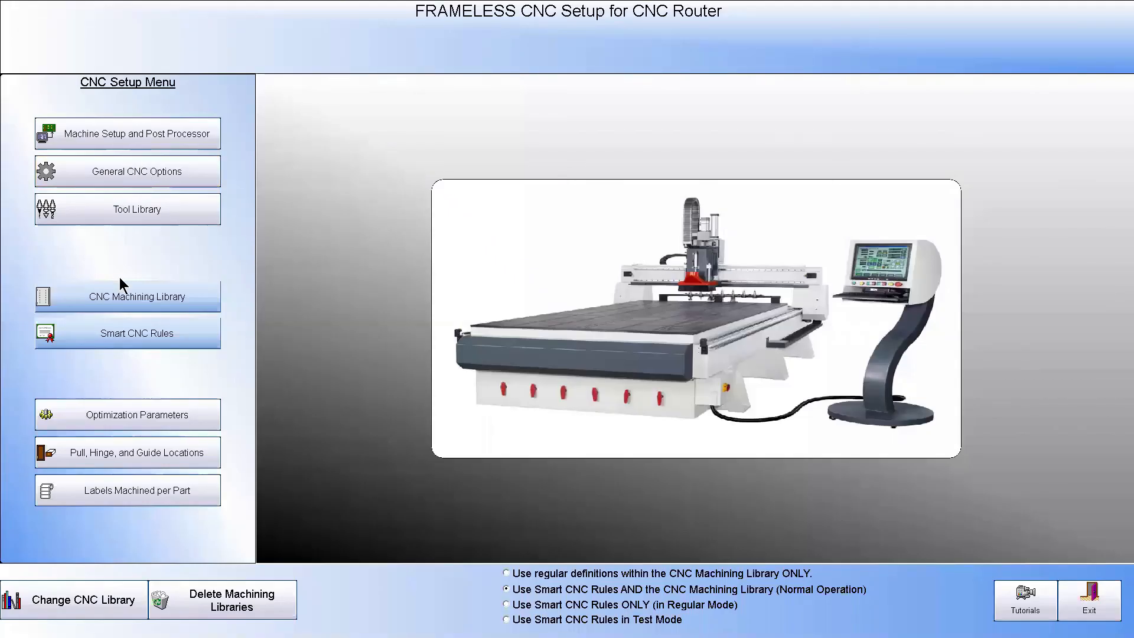
Examine the Smart Rule Options for adjustable shelf holes, covering the third-set cabinet depth and the minimum back widths for one to four sets
{"action": "left_click", "coordinate": [140, 335]}
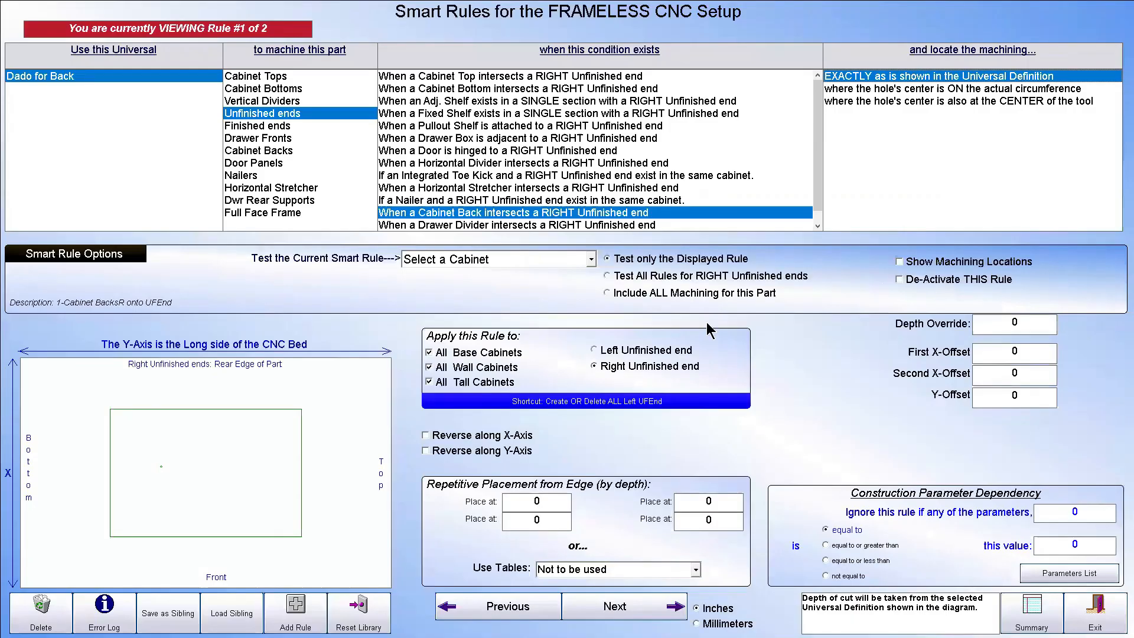
{"action": "left_click", "coordinate": [74, 254]}
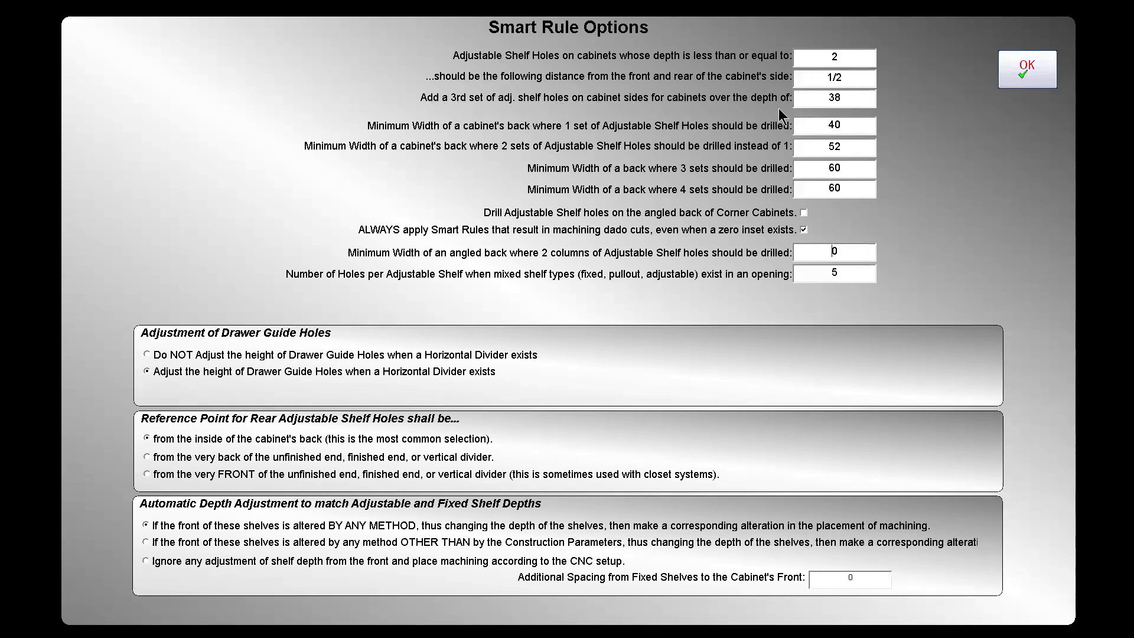
{"action": "left_click_drag", "start_coordinate": [846, 99], "coordinate": [808, 98]}
{"action": "left_click", "coordinate": [818, 124]}
{"action": "left_click_drag", "start_coordinate": [818, 124], "coordinate": [849, 125]}
{"action": "left_click", "coordinate": [797, 141]}
{"action": "left_click", "coordinate": [844, 168]}
{"action": "left_click", "coordinate": [851, 189]}
{"action": "mouse_move", "coordinate": [602, 215]}
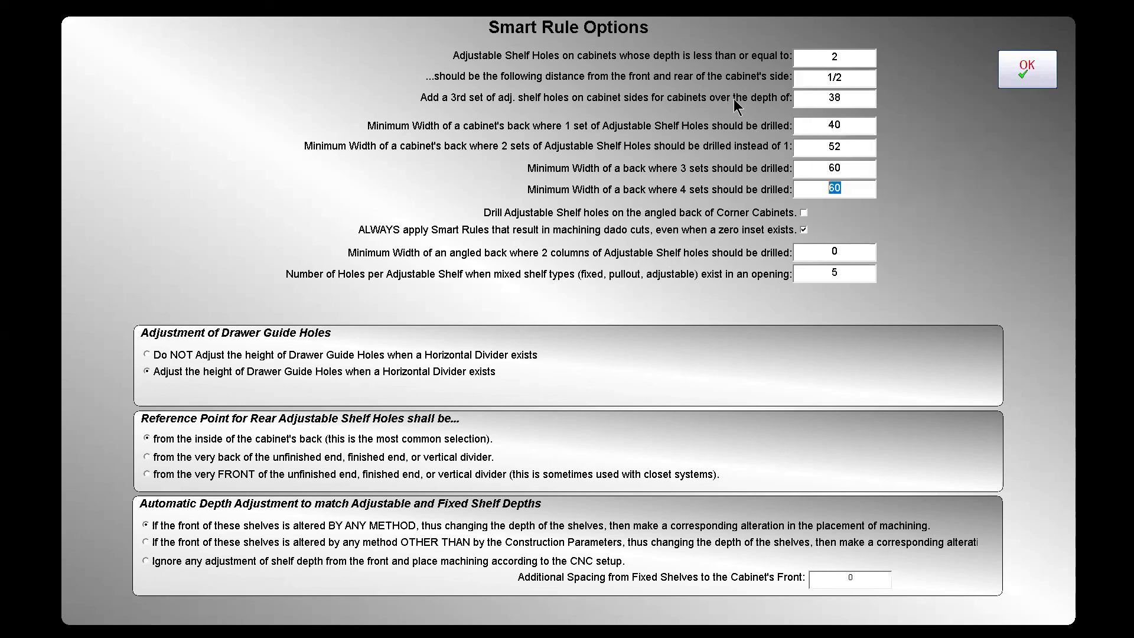